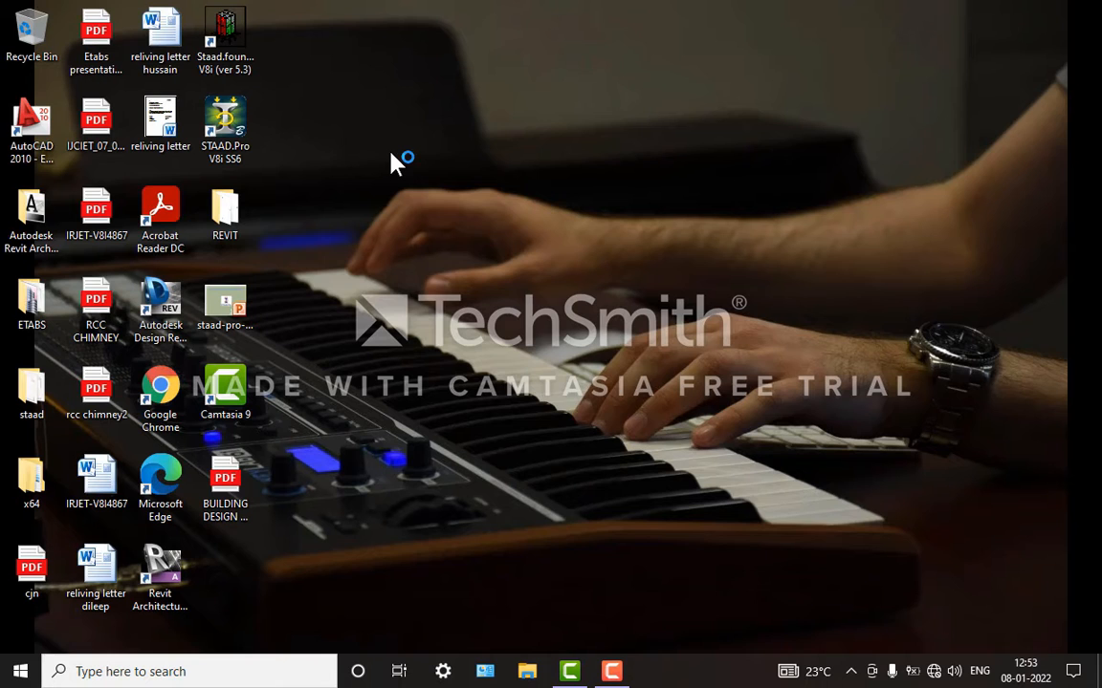
{"action": "right_click", "coordinate": [510, 113]}
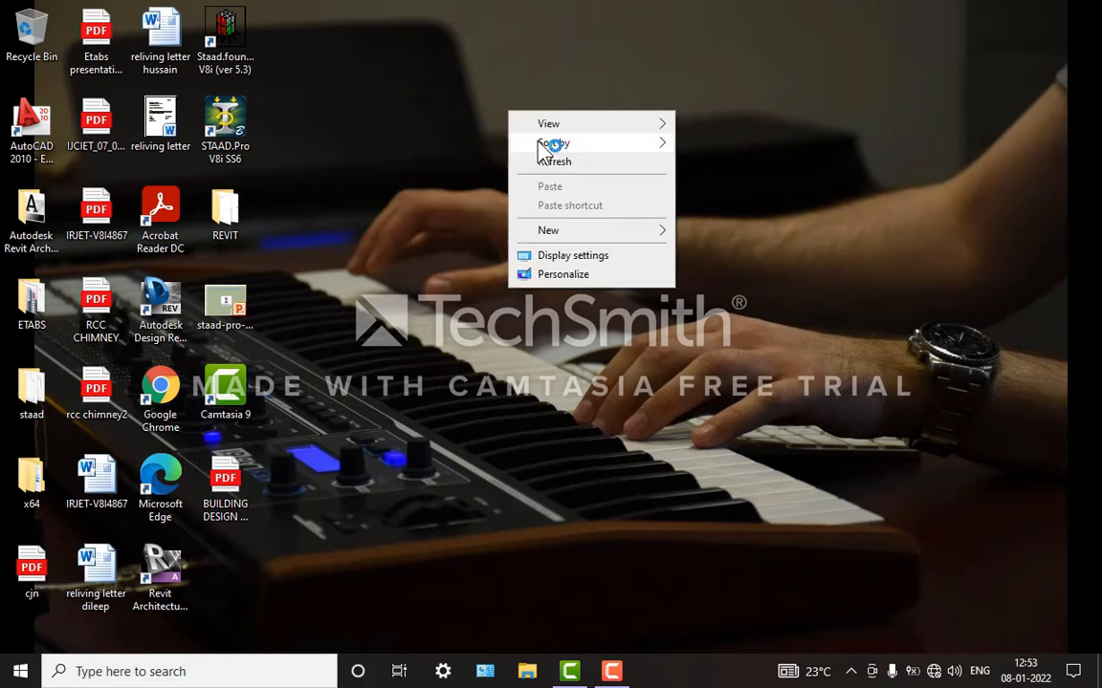
{"action": "left_click", "coordinate": [553, 161]}
{"action": "right_click", "coordinate": [513, 57]}
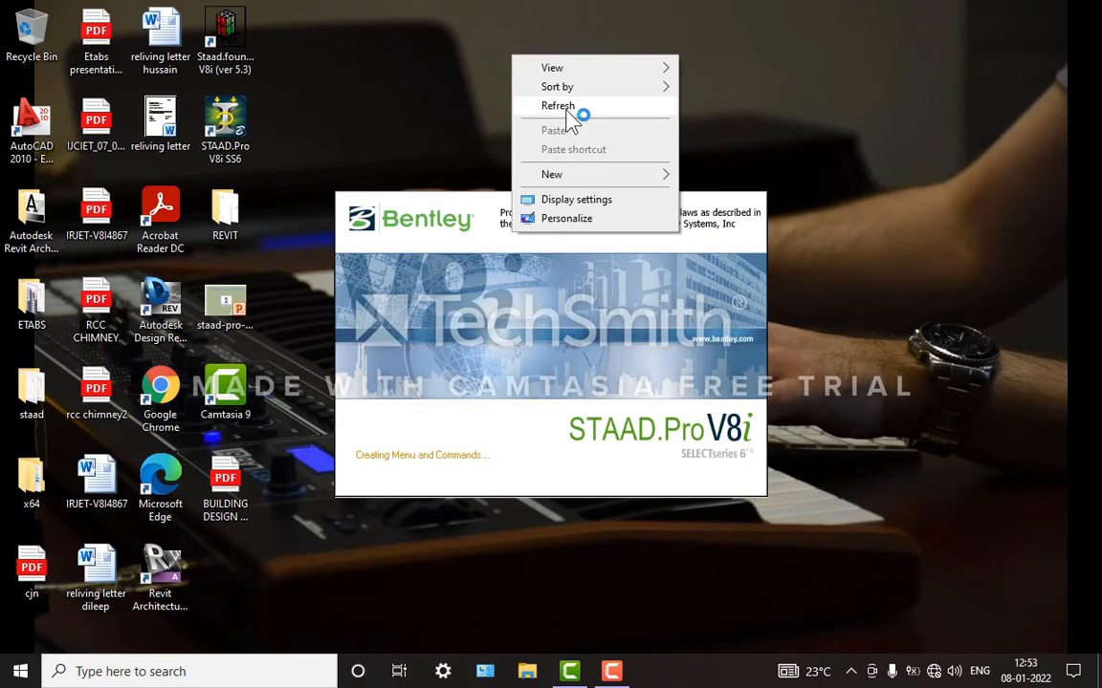
{"action": "left_click", "coordinate": [576, 107]}
{"action": "right_click", "coordinate": [529, 40]}
{"action": "left_click", "coordinate": [565, 87]}
{"action": "right_click", "coordinate": [540, 67]}
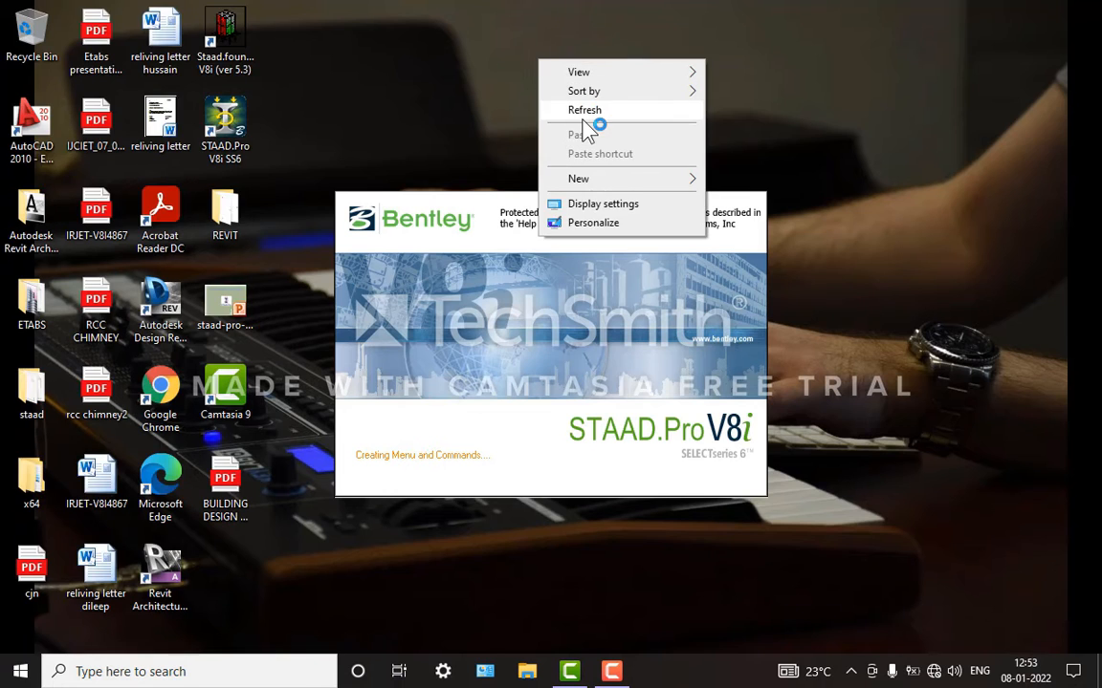
{"action": "left_click", "coordinate": [578, 109]}
{"action": "right_click", "coordinate": [890, 43]}
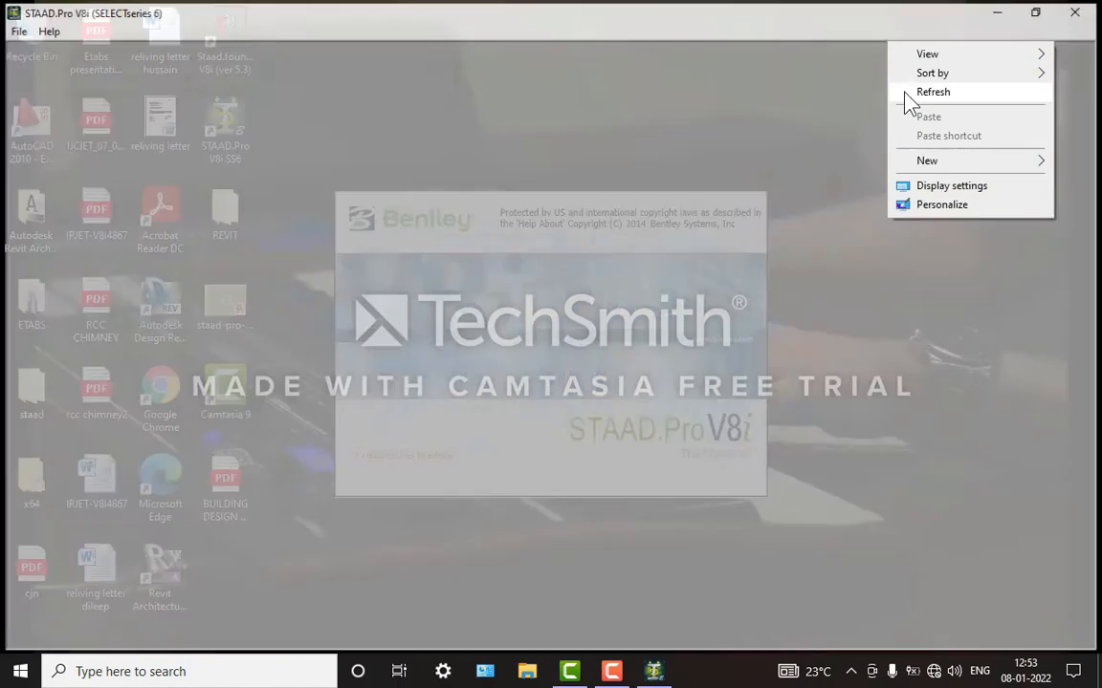
{"action": "left_click", "coordinate": [905, 93]}
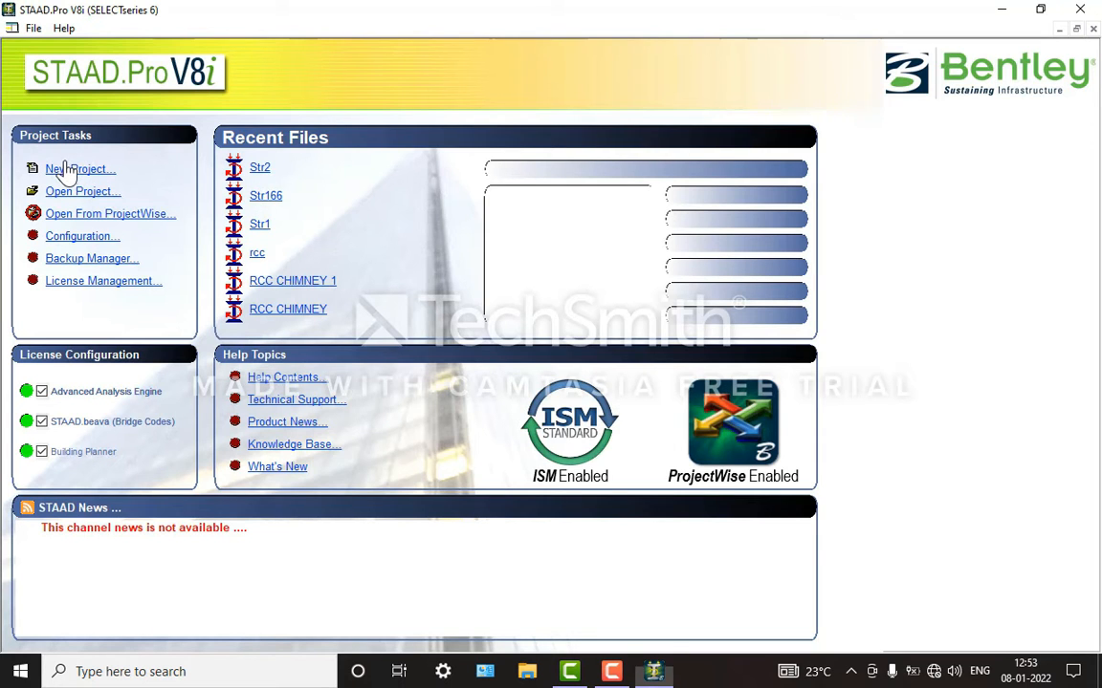
Step: Start a new Space project named blng with meter and kilonewton units, without overwriting the existing Structure1 file
{"action": "left_click", "coordinate": [67, 169]}
{"action": "left_click", "coordinate": [390, 203]}
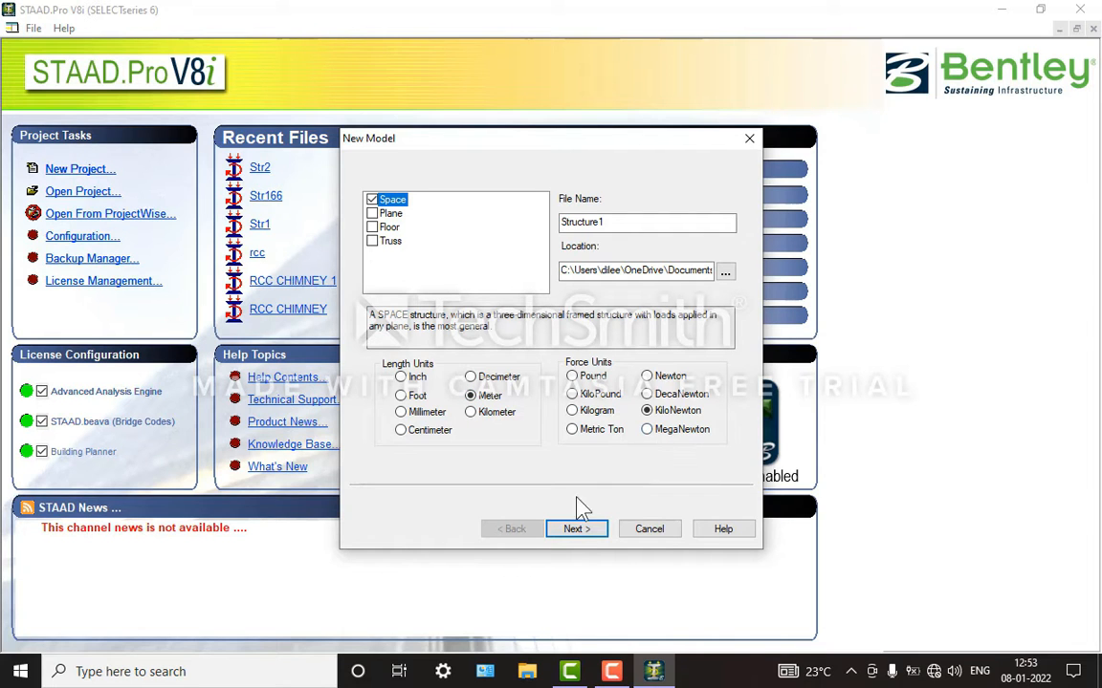
{"action": "left_click", "coordinate": [577, 533]}
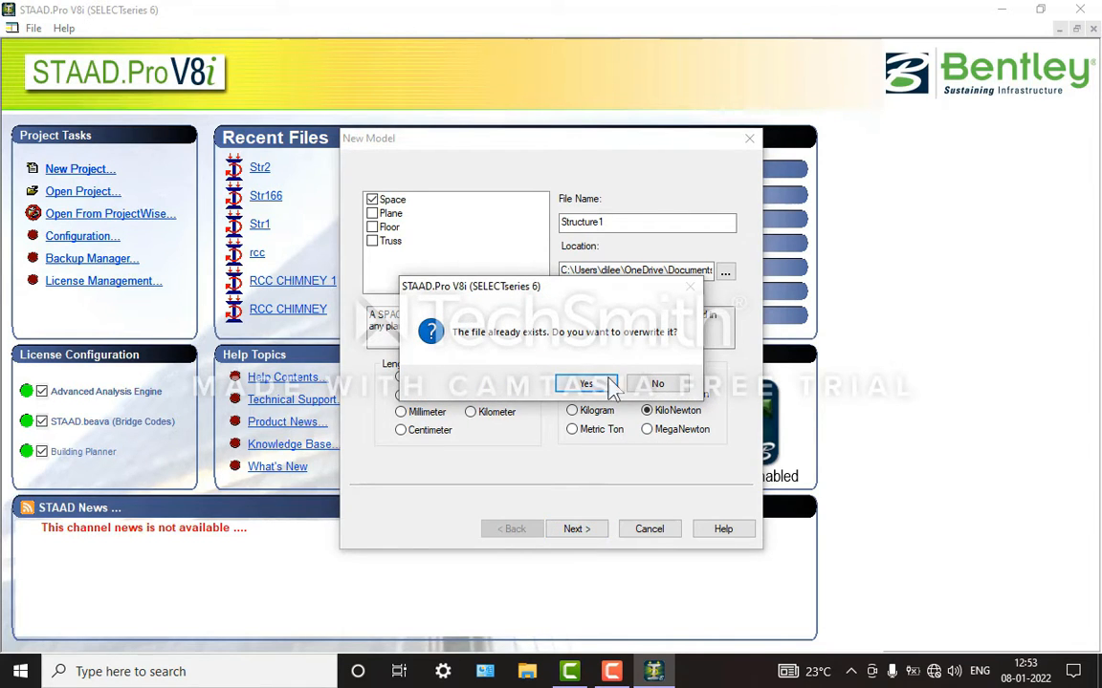
{"action": "left_click", "coordinate": [654, 380]}
{"action": "left_click_drag", "start_coordinate": [631, 224], "coordinate": [521, 222]}
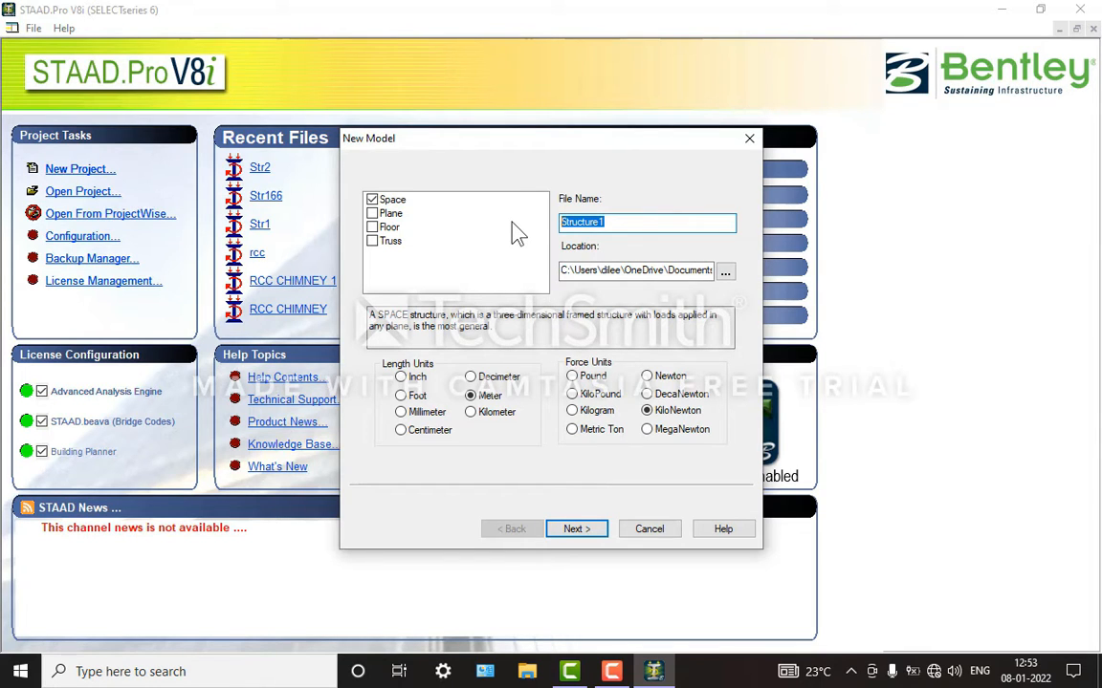
{"action": "type", "text": "bloc"}
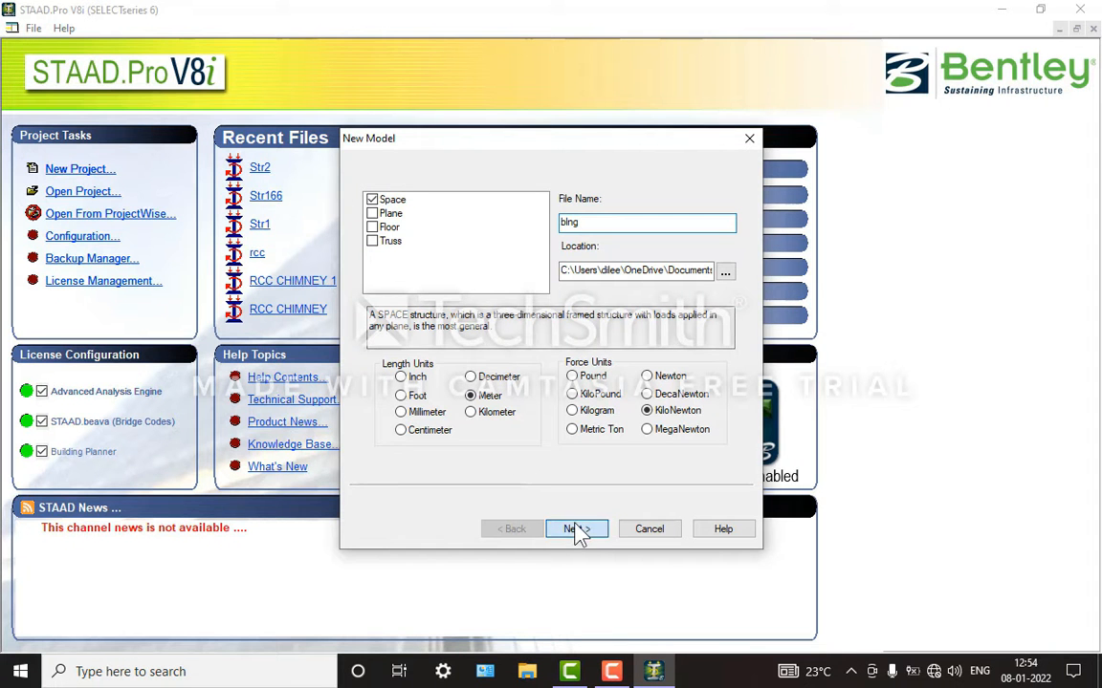
Step: Finish the new model setup with Add Beam as the starting mode and dismiss the error messages
{"action": "left_click", "coordinate": [573, 532]}
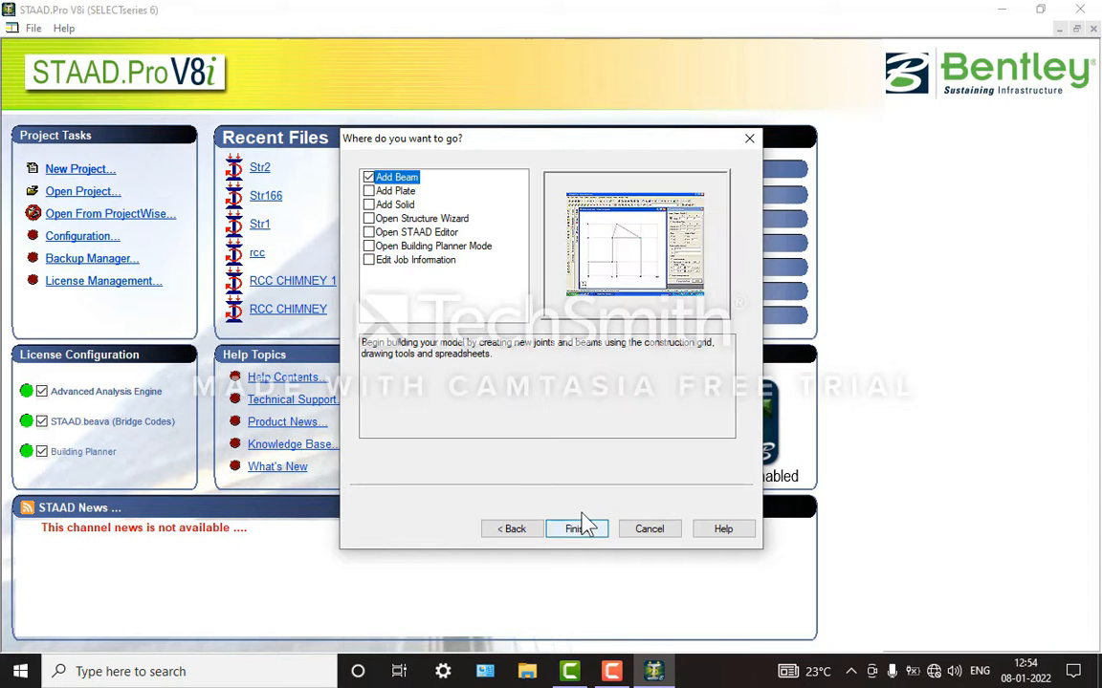
{"action": "left_click", "coordinate": [575, 531]}
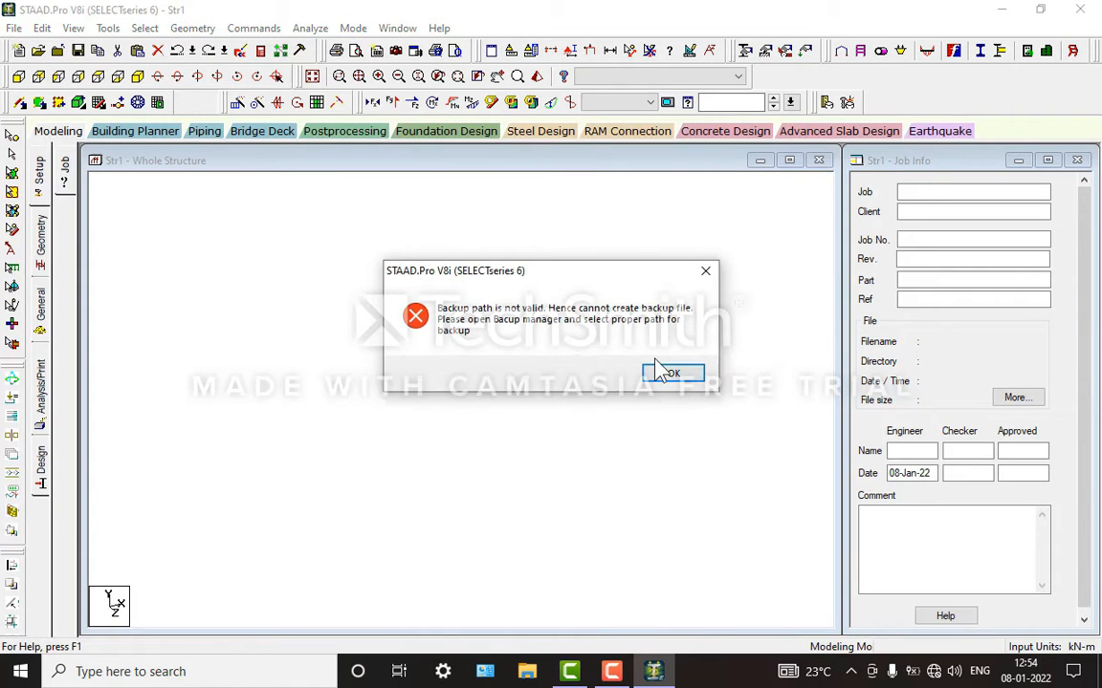
{"action": "left_click", "coordinate": [662, 373]}
{"action": "left_click", "coordinate": [662, 374]}
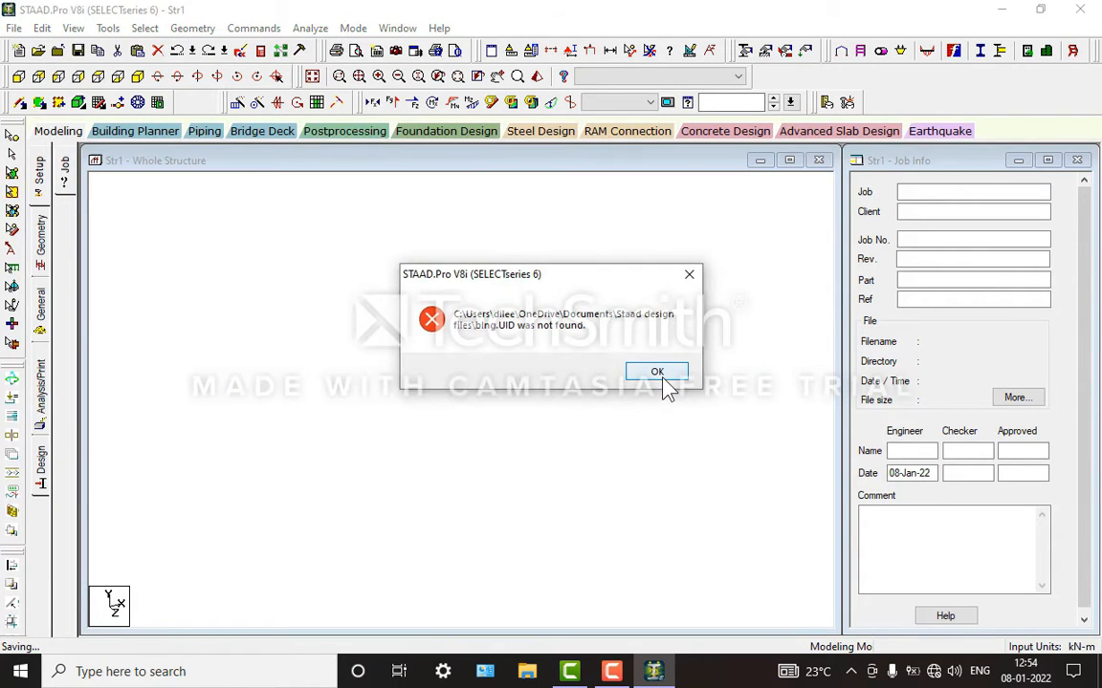
{"action": "left_click", "coordinate": [661, 374]}
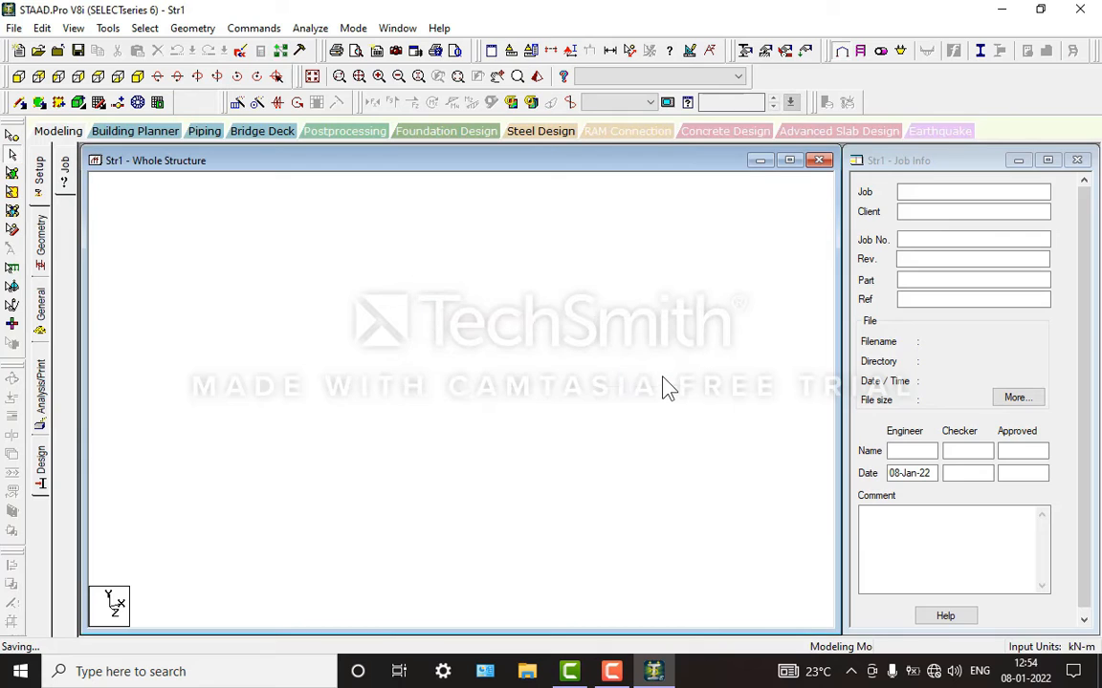
Step: Open the Snap Node/Beam construction grid, clear the security notification and return to the STAAD.Pro model
{"action": "left_click", "coordinate": [99, 102]}
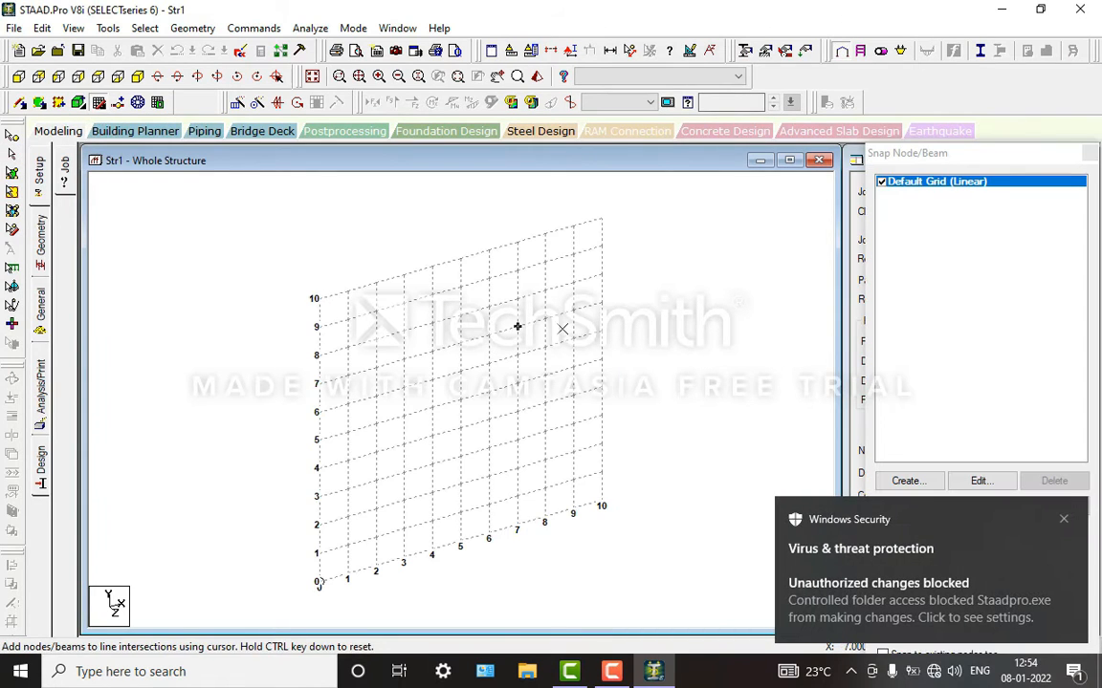
{"action": "left_click", "coordinate": [981, 481]}
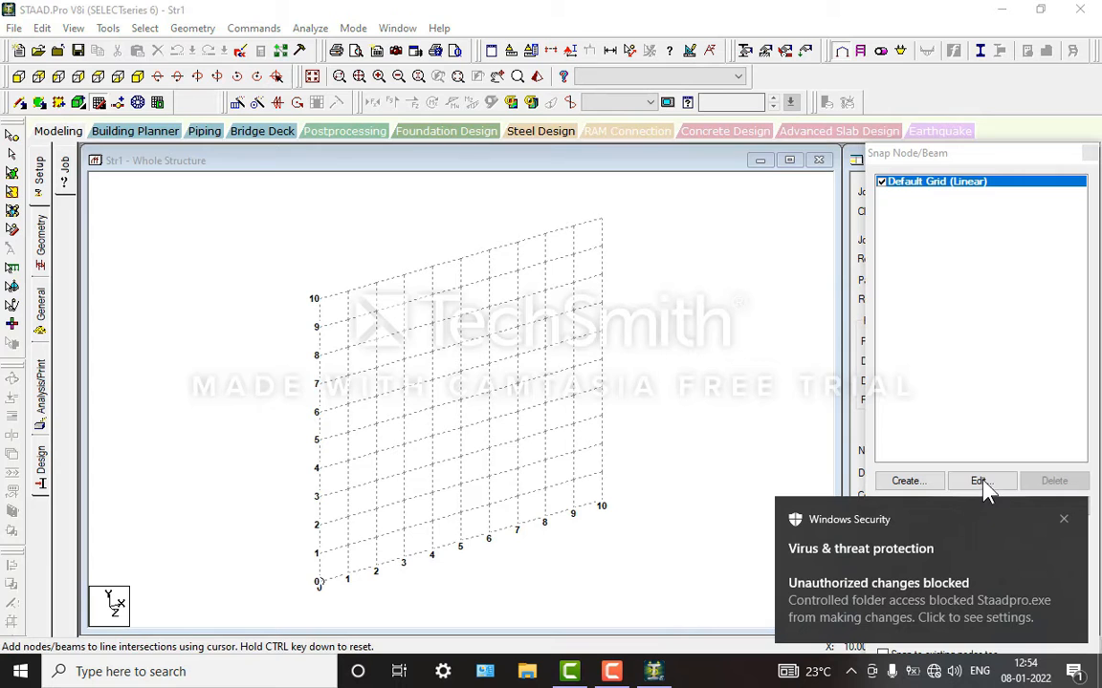
{"action": "left_click", "coordinate": [1063, 519]}
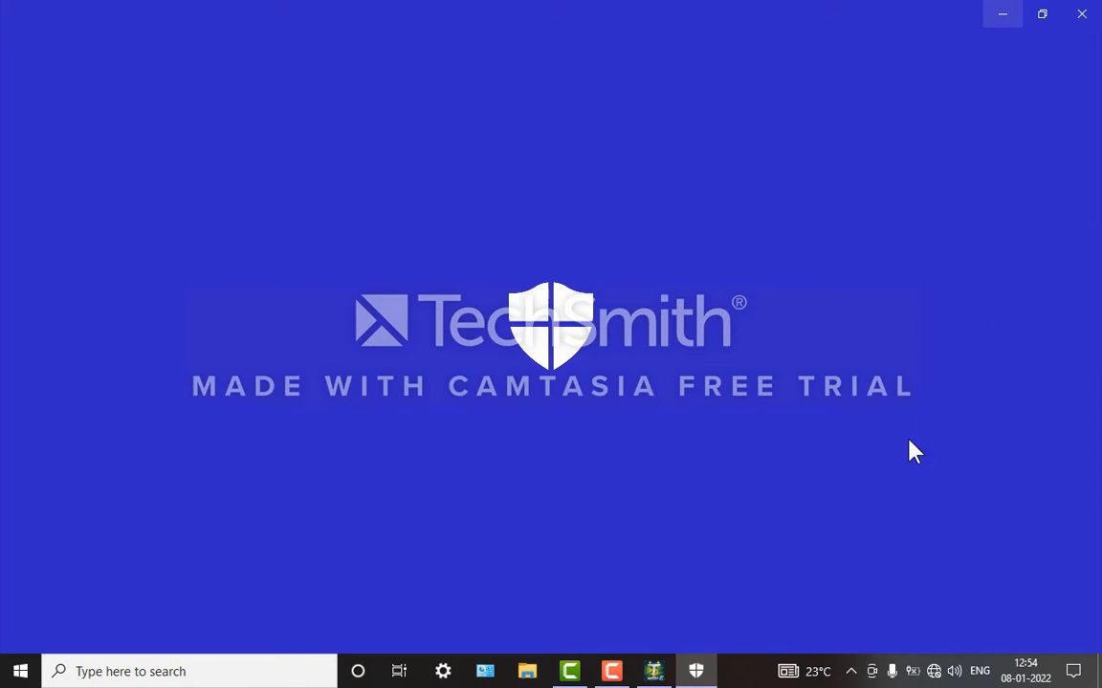
{"action": "left_click", "coordinate": [653, 671]}
{"action": "left_click", "coordinate": [657, 670]}
{"action": "left_click", "coordinate": [657, 670]}
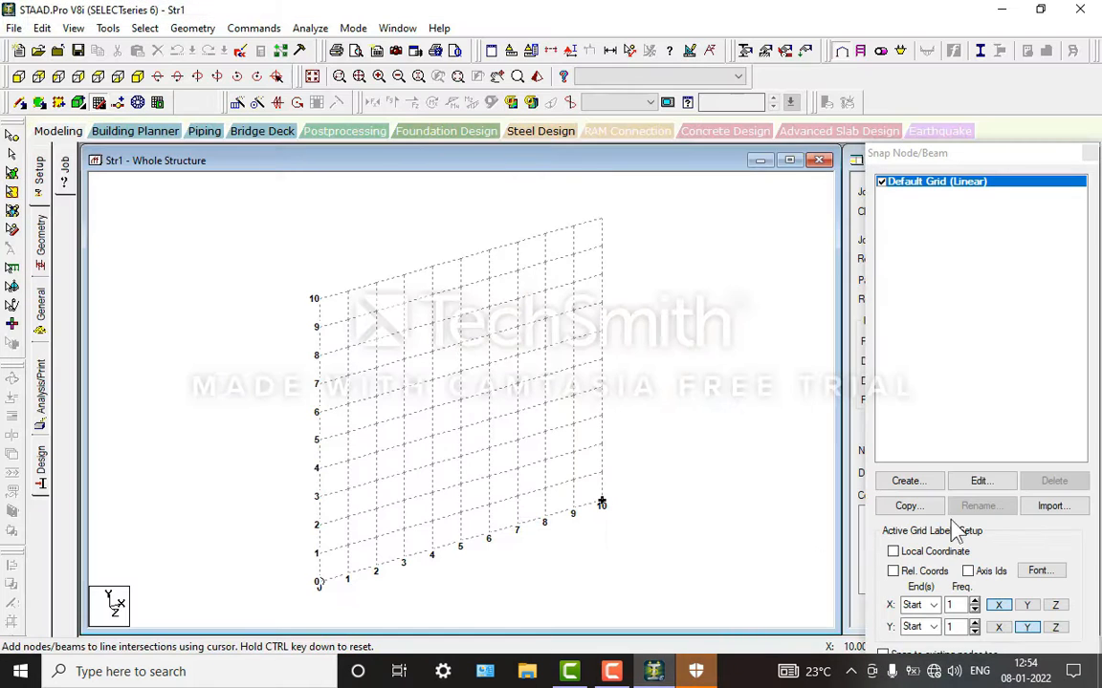
Step: Set the default linear grid's plane to X-Z and close the Windows Security window
{"action": "left_click", "coordinate": [980, 481]}
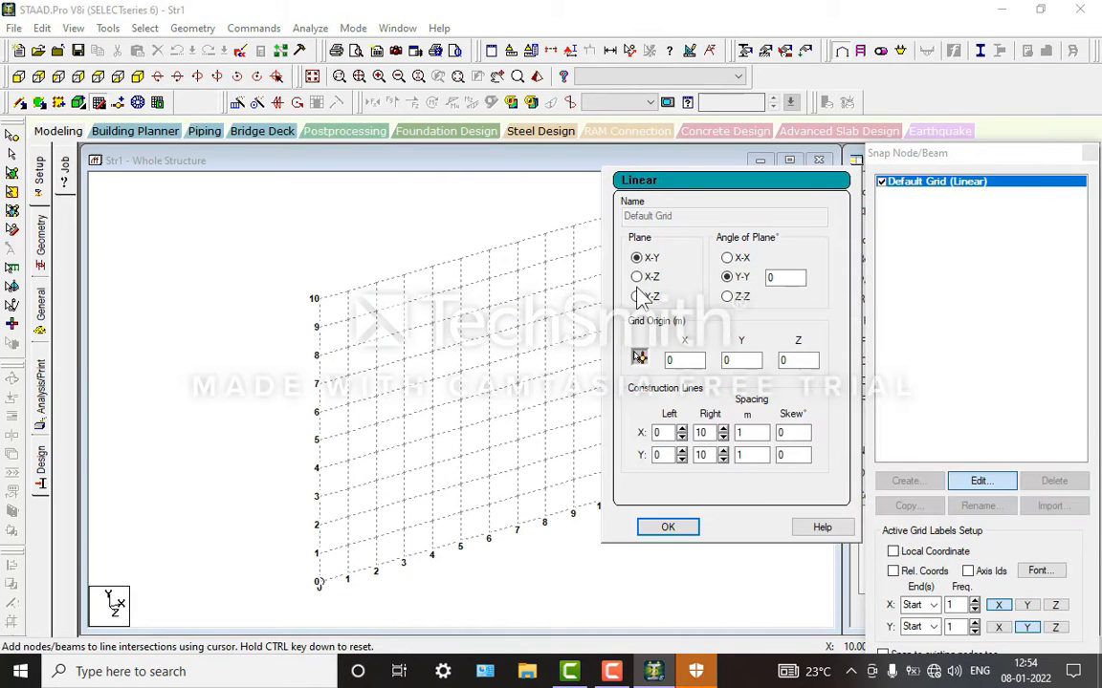
{"action": "left_click", "coordinate": [639, 278]}
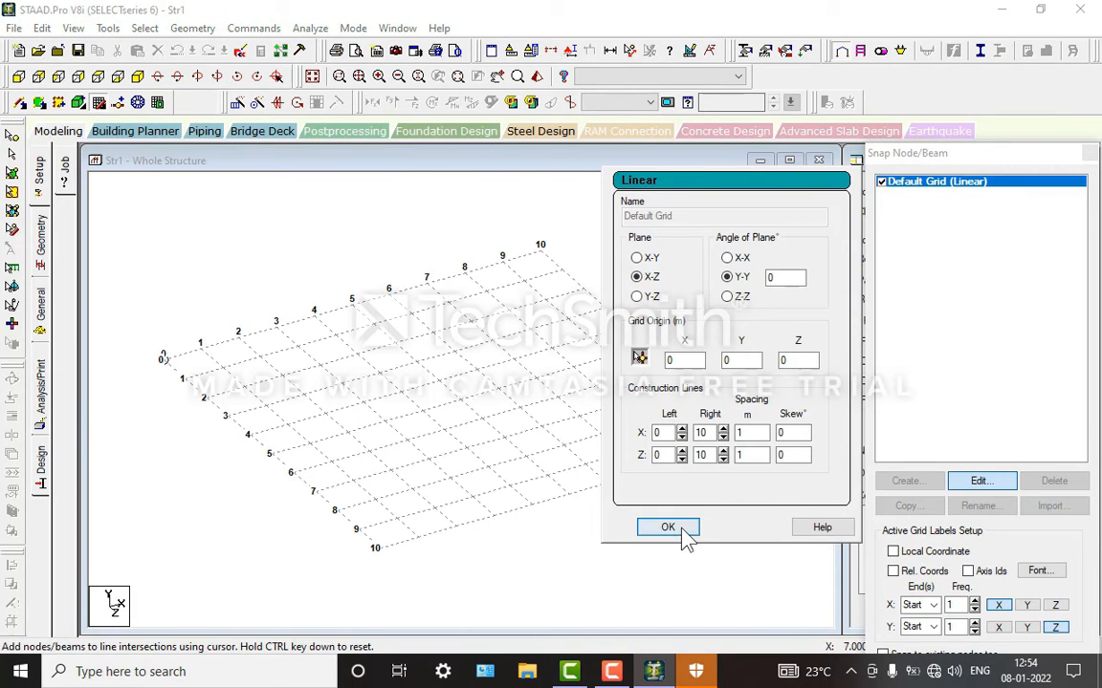
{"action": "left_click", "coordinate": [681, 529]}
{"action": "mouse_move", "coordinate": [696, 671]}
{"action": "left_click", "coordinate": [757, 555]}
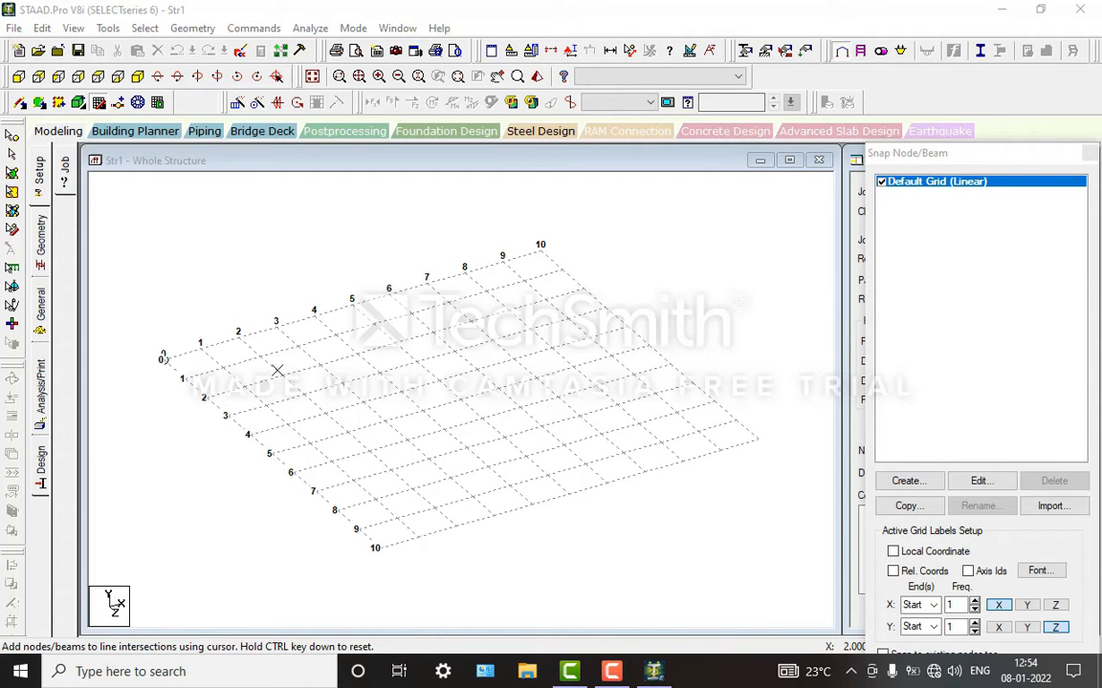
Step: Draw a closed rectangle of beams on the grid from X 2, Z 1 to X 8, Z 8
{"action": "left_click", "coordinate": [260, 357]}
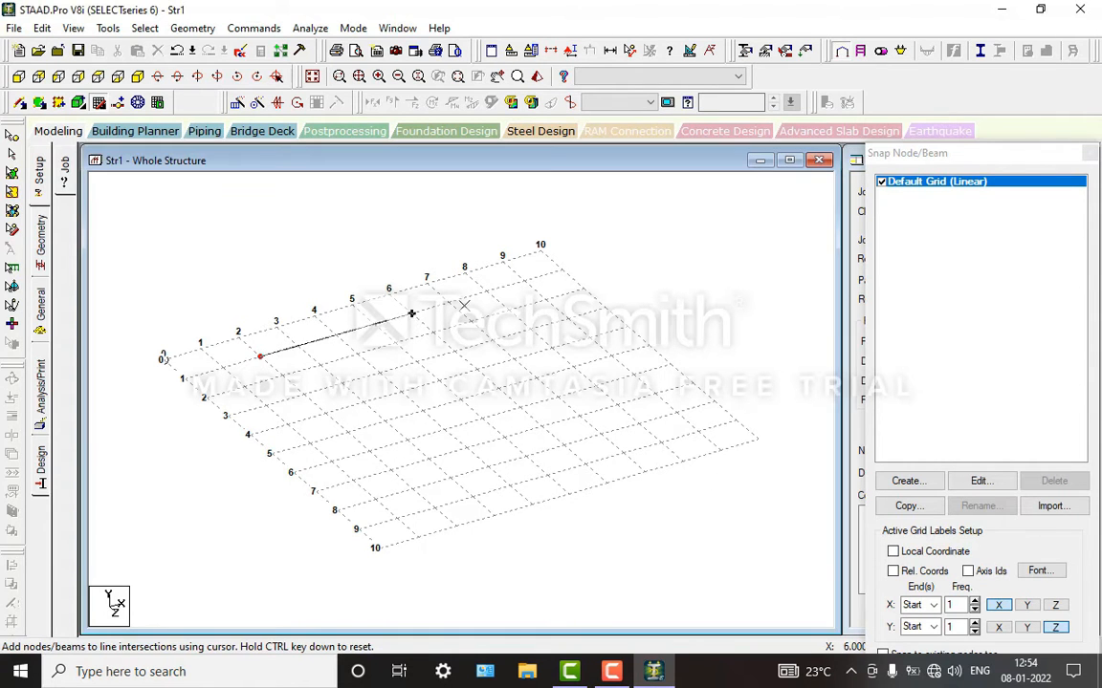
{"action": "left_click", "coordinate": [488, 290]}
{"action": "left_click", "coordinate": [639, 424]}
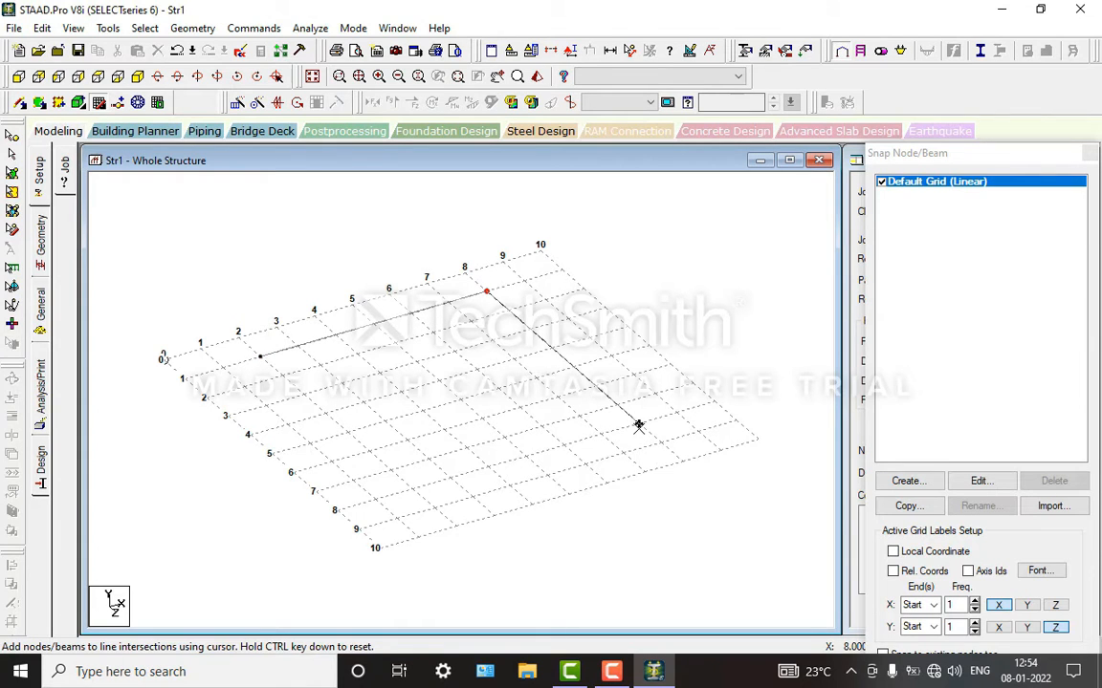
{"action": "left_click", "coordinate": [413, 490]}
{"action": "left_click", "coordinate": [260, 358]}
Step: Add interior beams across the rectangle along X 4, X 6, Z 3 and Z 6, and close the snap grid
{"action": "left_click", "coordinate": [336, 335]}
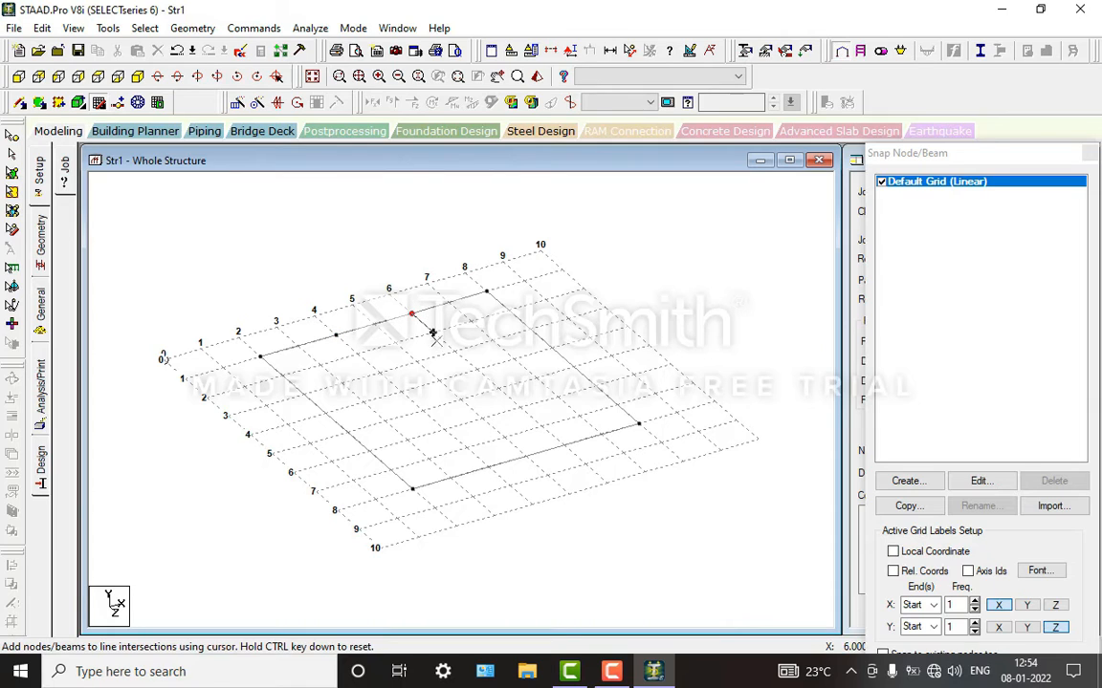
{"action": "left_click", "coordinate": [454, 352]}
{"action": "left_click", "coordinate": [520, 408]}
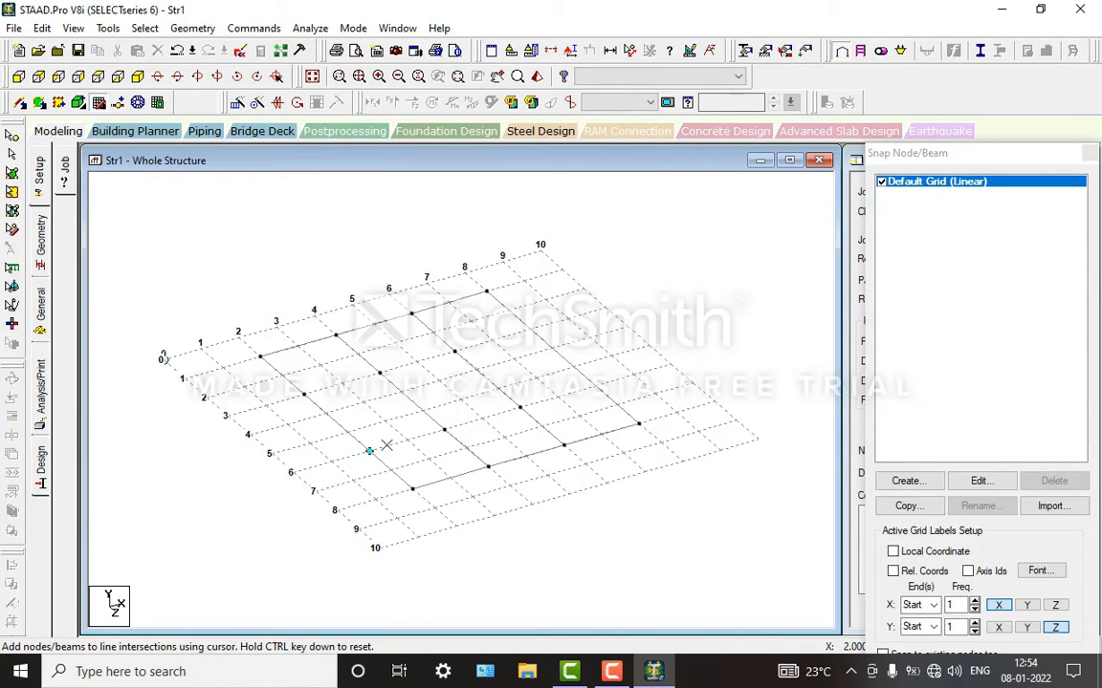
{"action": "left_click", "coordinate": [445, 429]}
{"action": "left_click", "coordinate": [455, 352]}
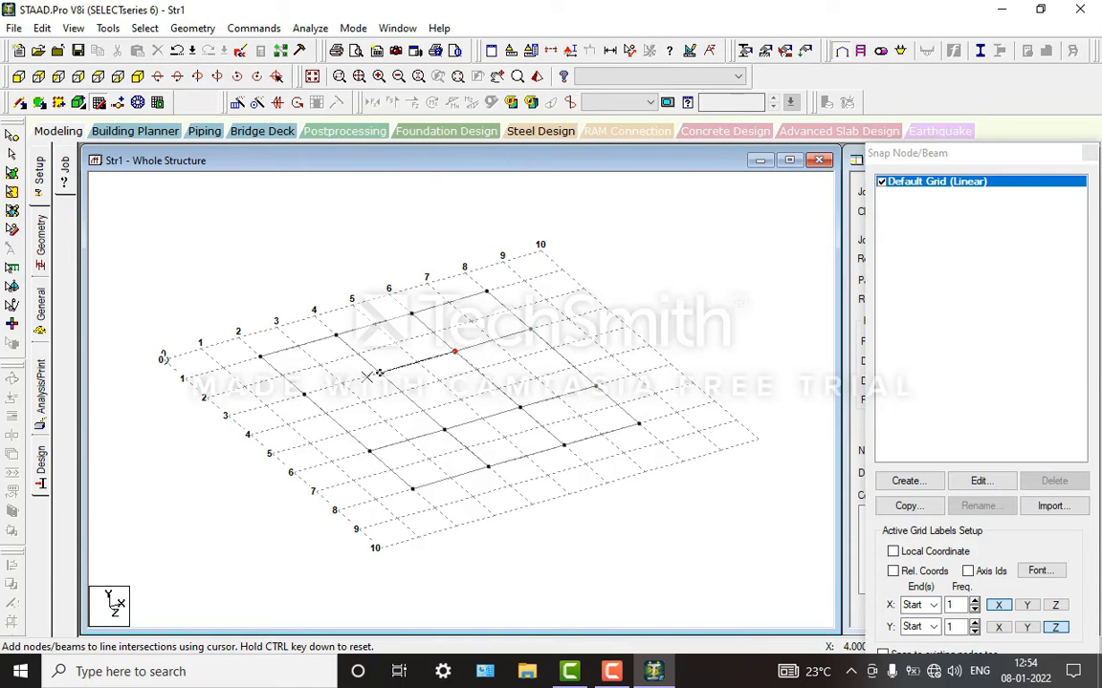
{"action": "left_click", "coordinate": [303, 394]}
{"action": "key", "text": "Escape"}
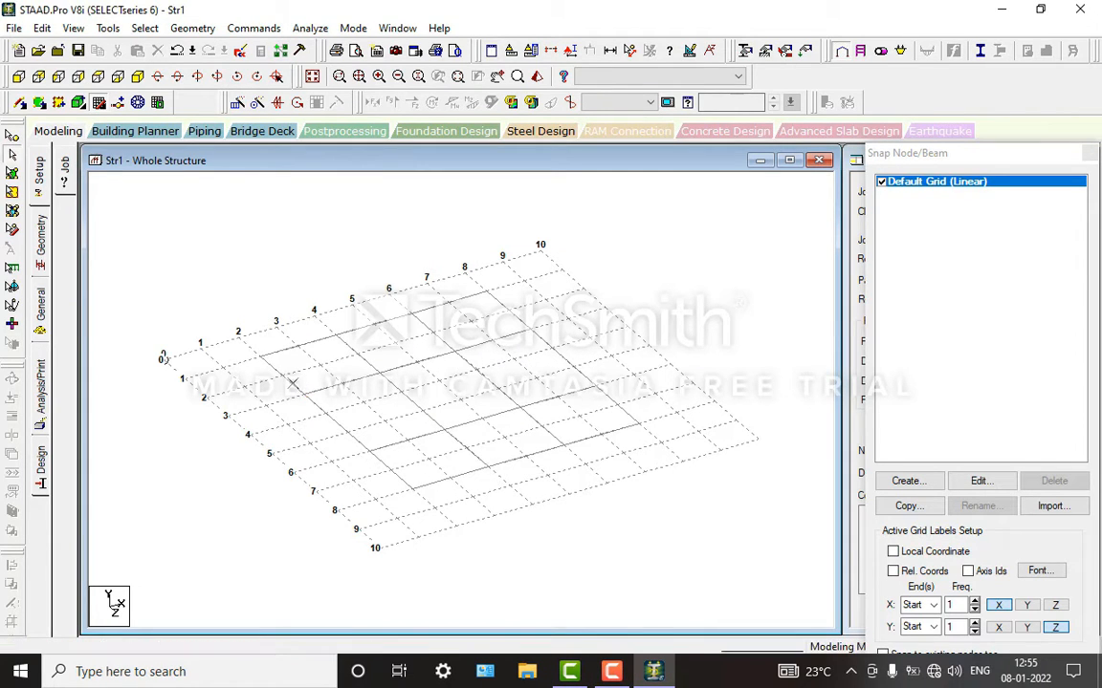
{"action": "left_click", "coordinate": [80, 101]}
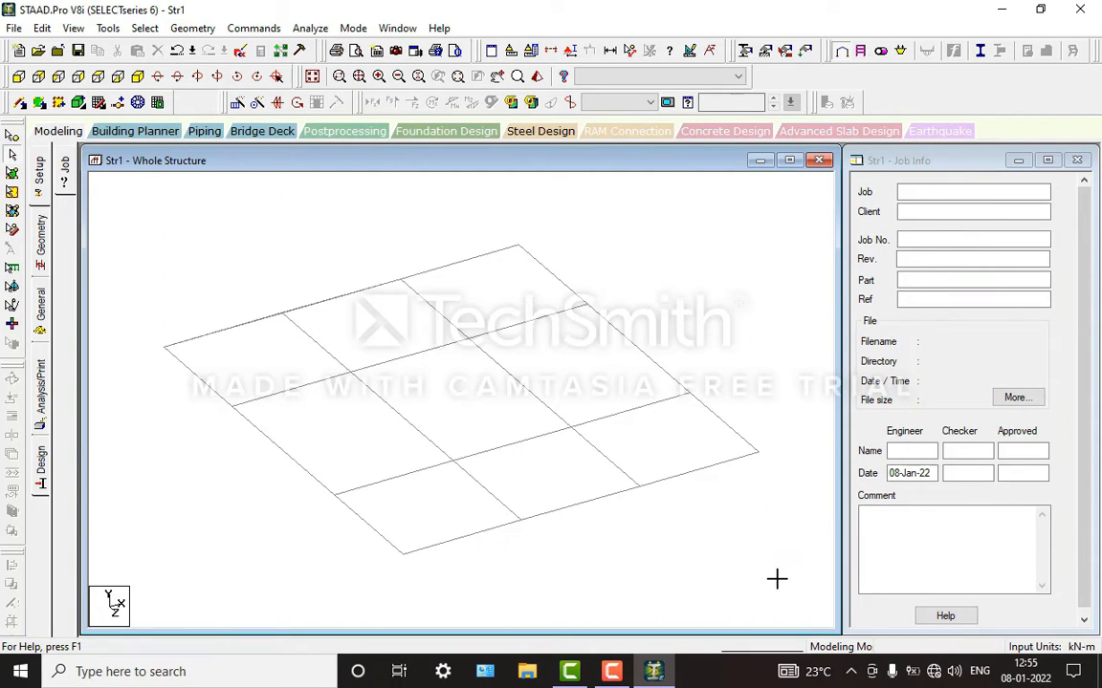
Step: Select all floor beams and apply Translational Repeat in the Y direction with 3 linked steps at 3 m spacing
{"action": "left_click_drag", "start_coordinate": [775, 578], "coordinate": [789, 584]}
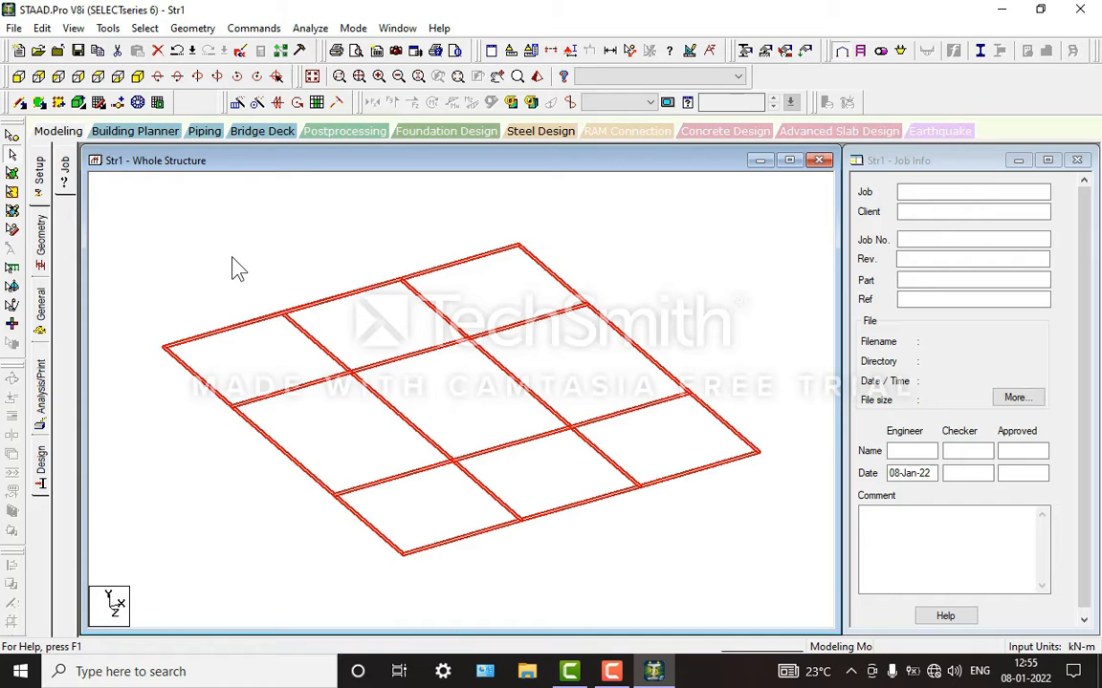
{"action": "left_click", "coordinate": [216, 231]}
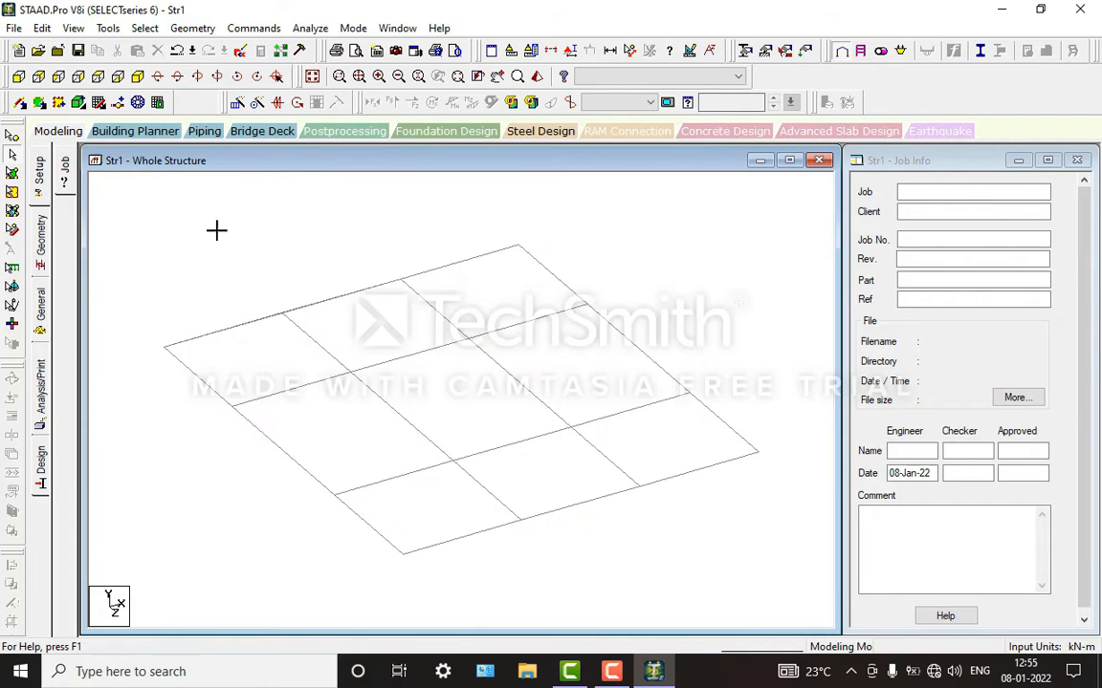
{"action": "key", "text": "ctrl+a"}
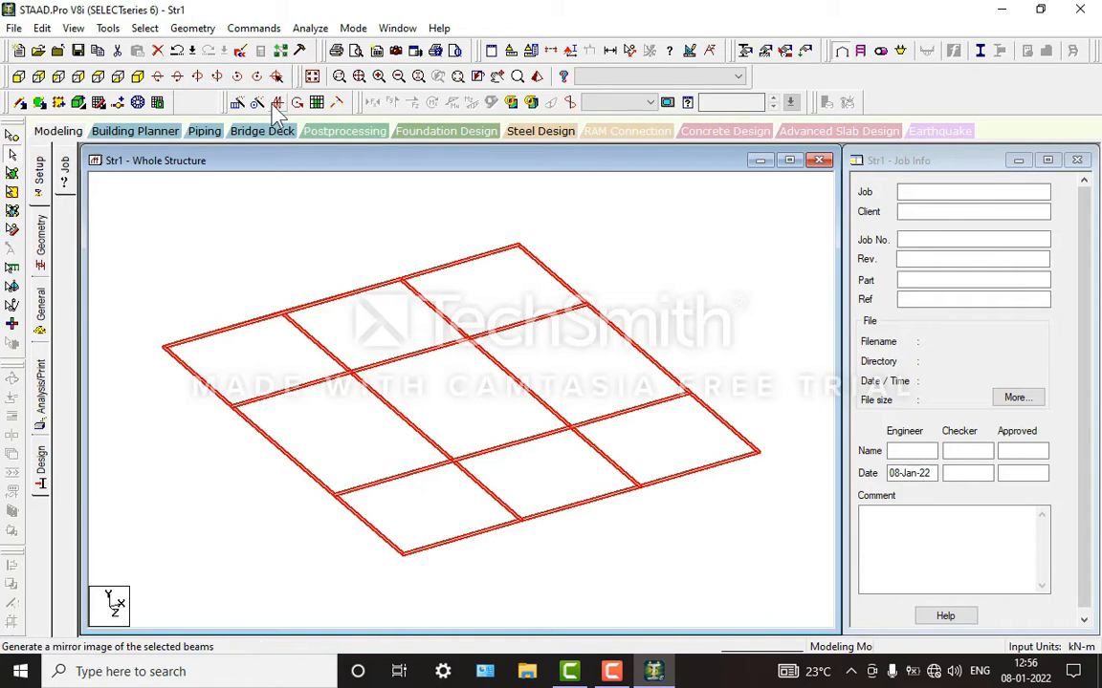
{"action": "left_click", "coordinate": [241, 105]}
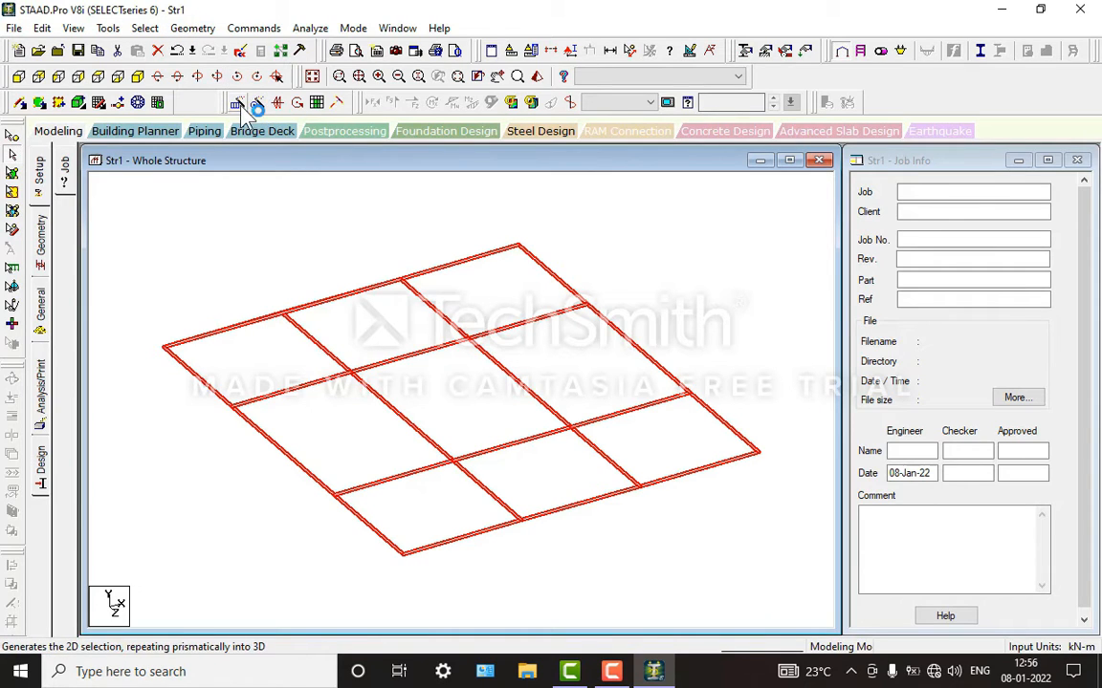
{"action": "left_click", "coordinate": [194, 27]}
{"action": "left_click", "coordinate": [273, 260]}
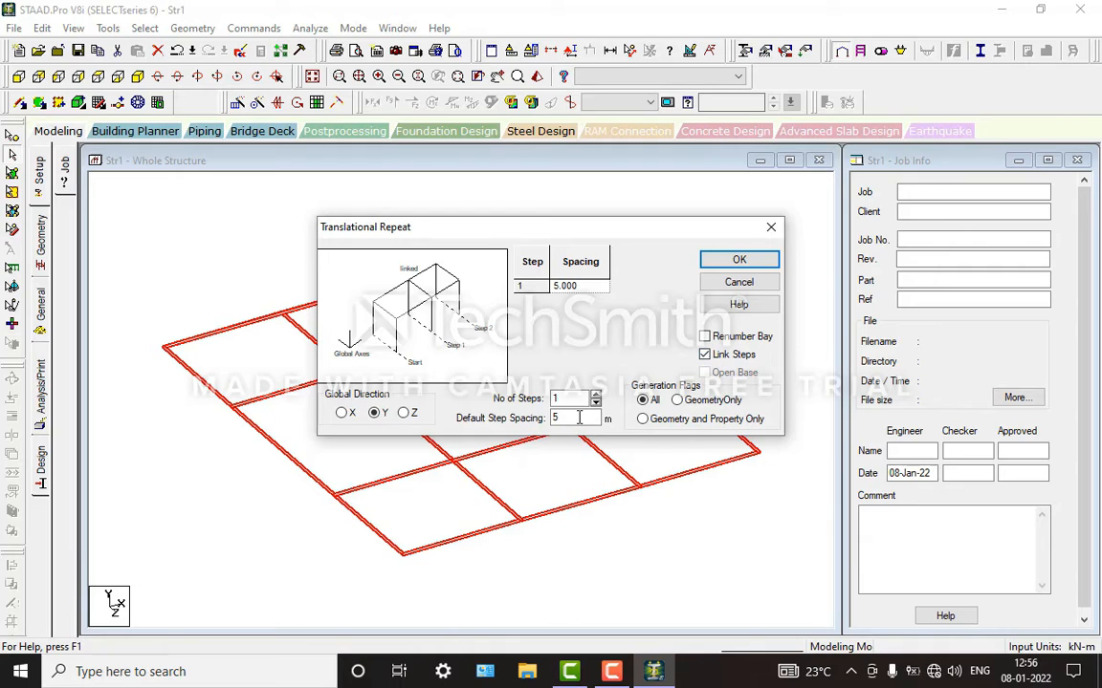
{"action": "left_click_drag", "start_coordinate": [580, 418], "coordinate": [494, 419]}
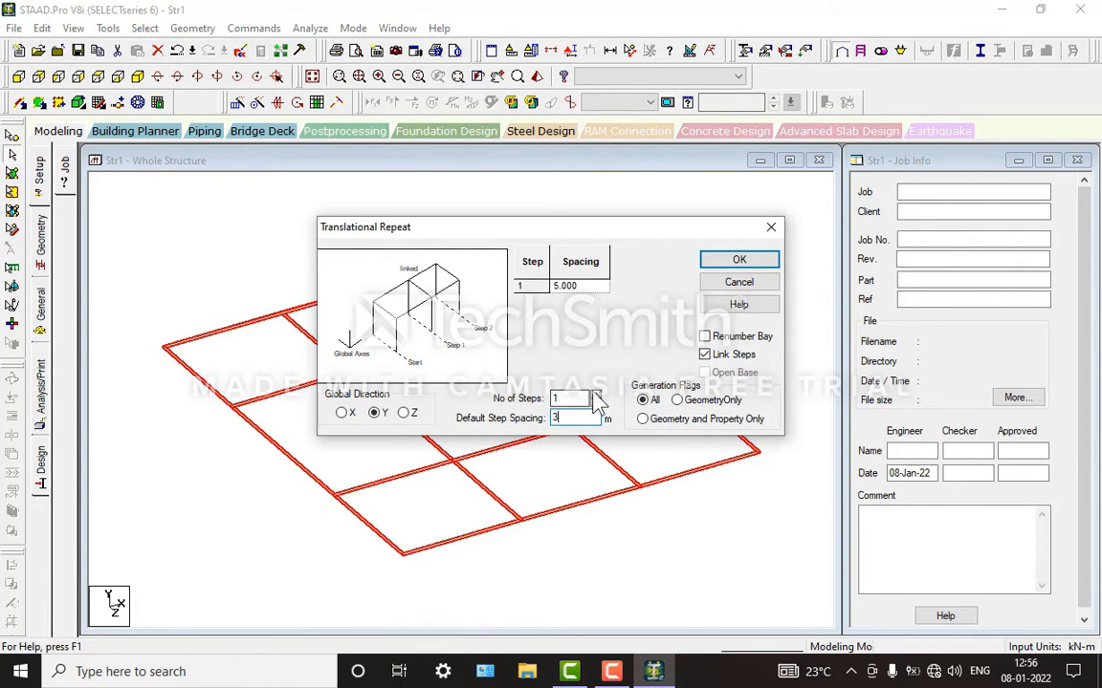
{"action": "left_click", "coordinate": [595, 395]}
{"action": "left_click", "coordinate": [594, 394]}
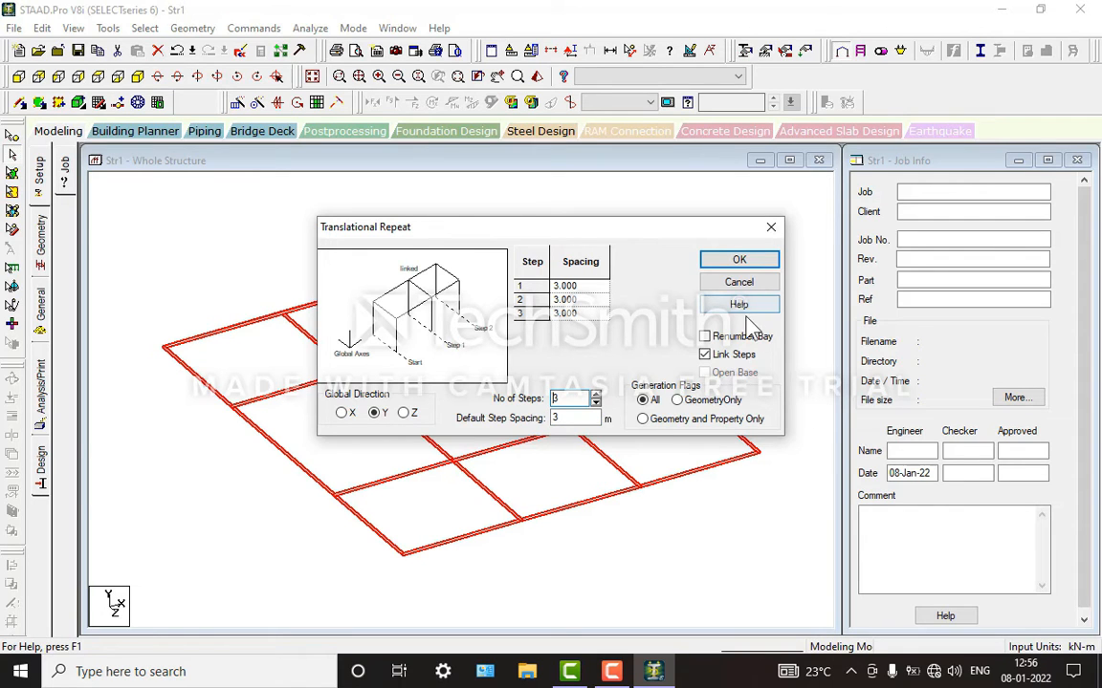
{"action": "left_click", "coordinate": [743, 261]}
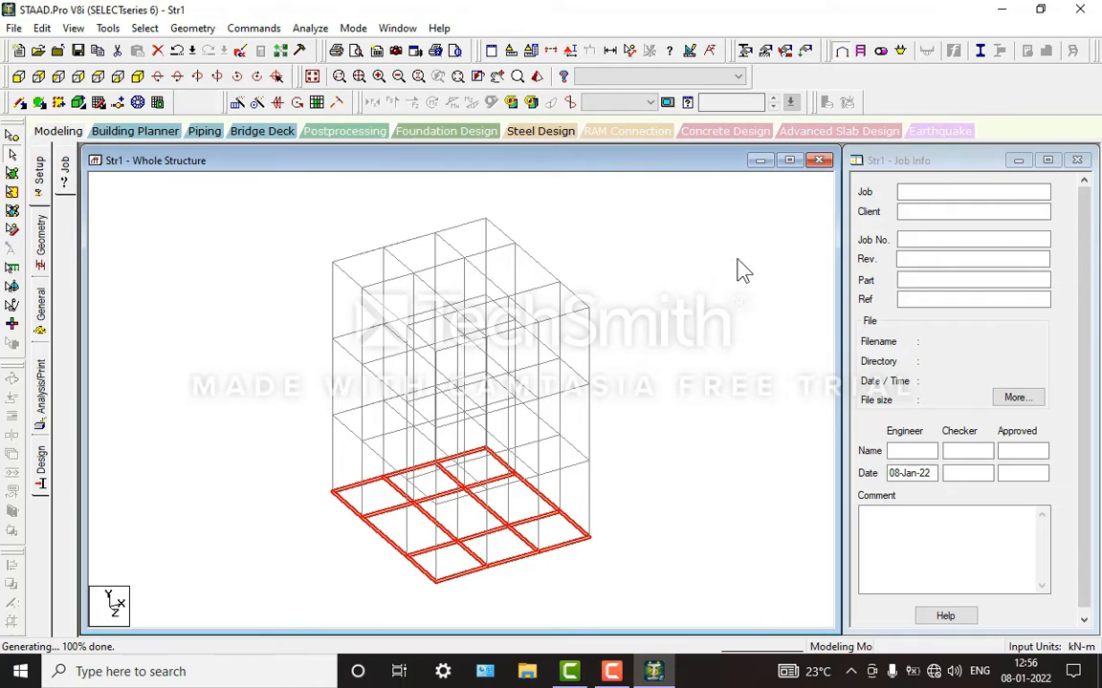
Step: Delete the selected beams at the base level and show the structure from the front
{"action": "key", "text": "Delete"}
{"action": "key", "text": "Return"}
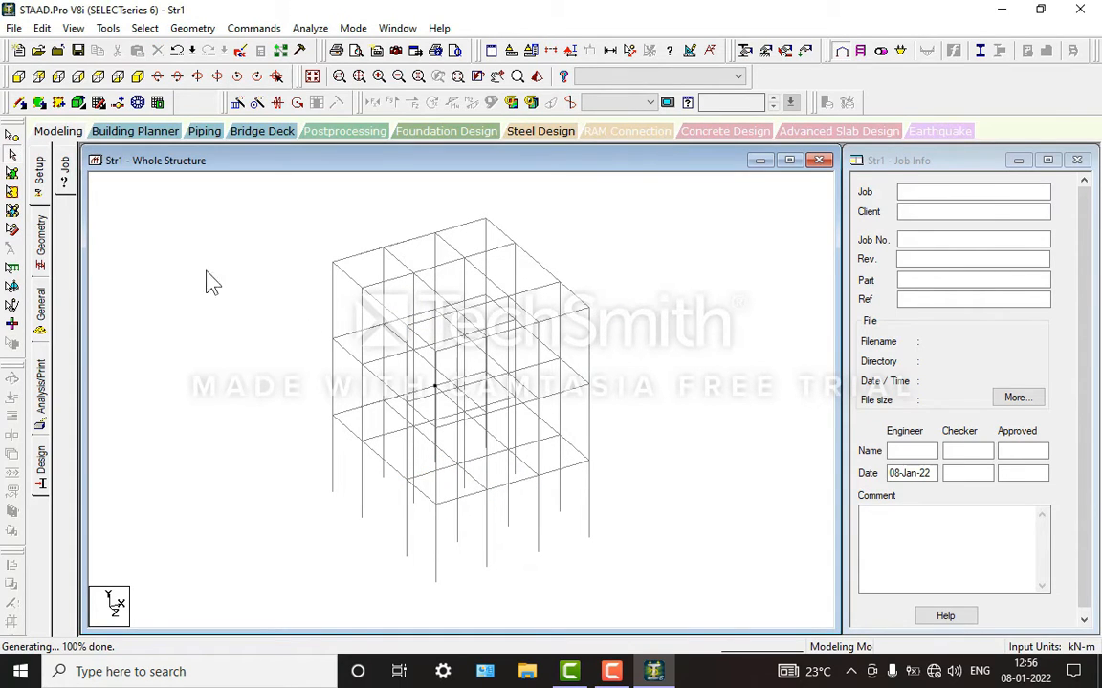
{"action": "left_click", "coordinate": [19, 77]}
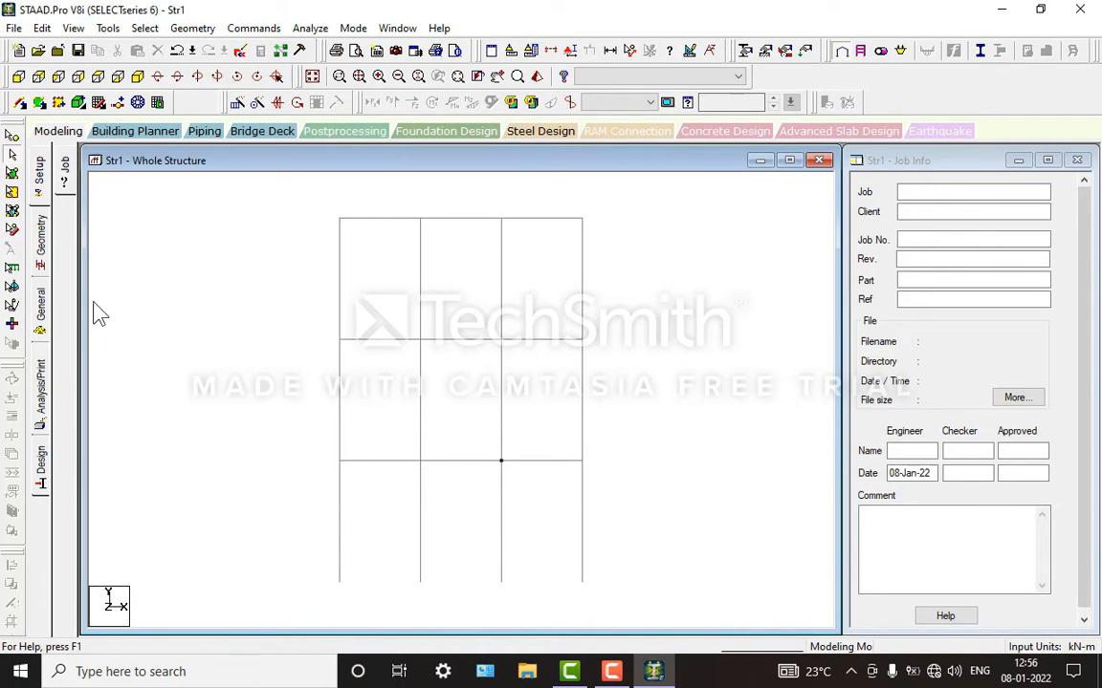
Step: Create a fixed support definition for the structure
{"action": "left_click", "coordinate": [53, 306]}
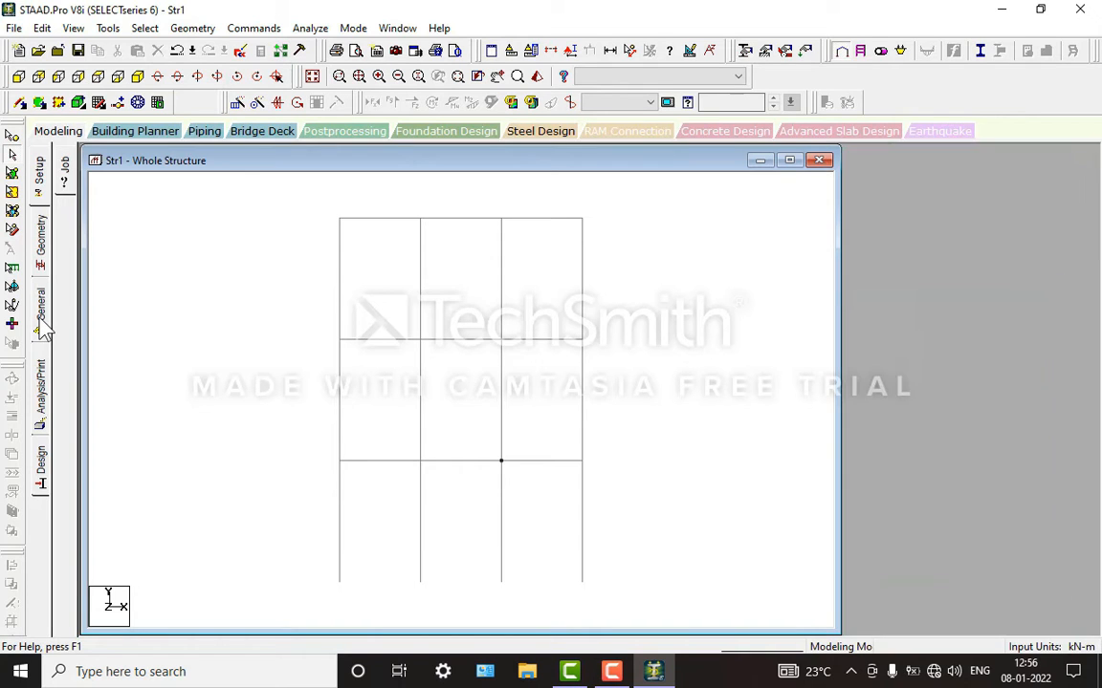
{"action": "left_click", "coordinate": [69, 306]}
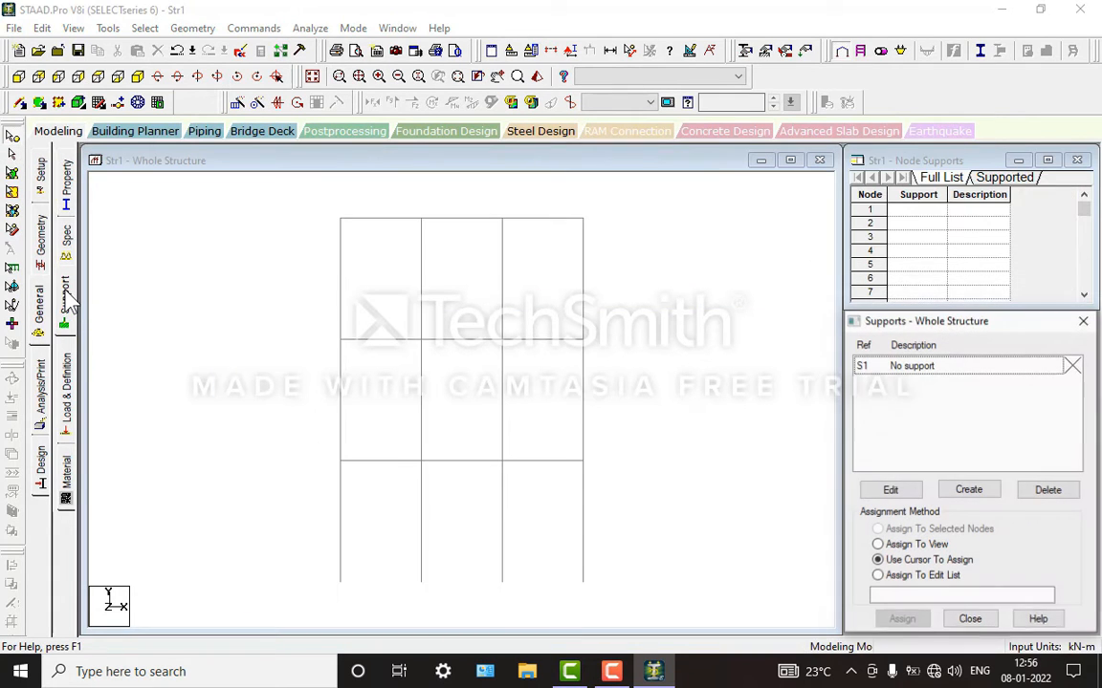
{"action": "left_click", "coordinate": [969, 490]}
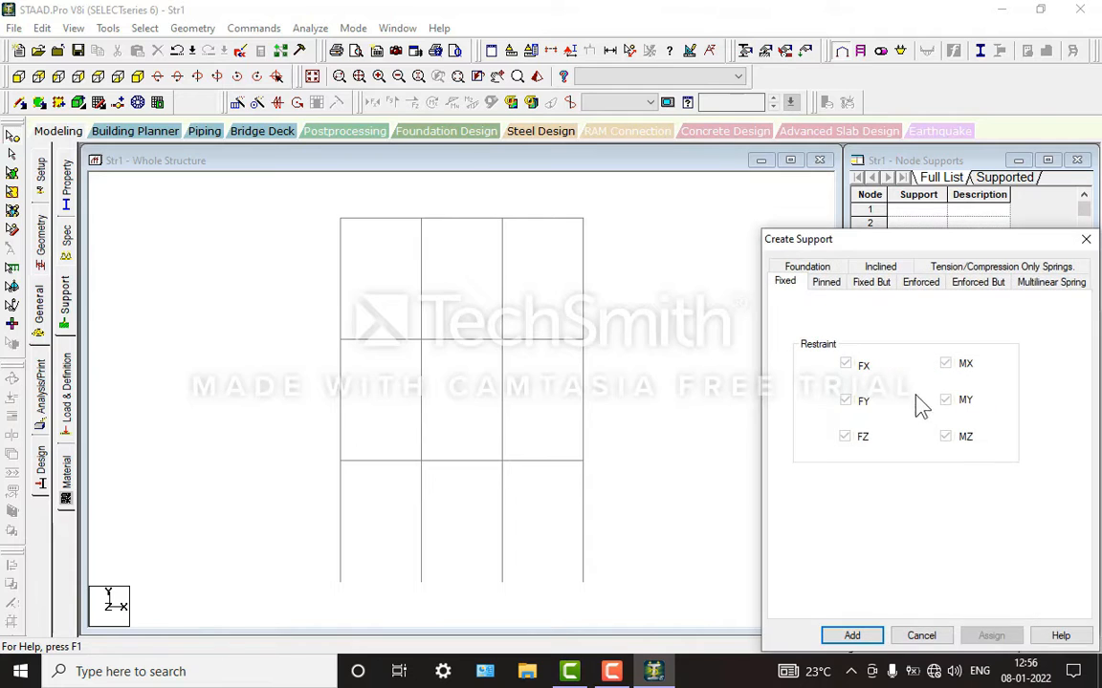
{"action": "left_click", "coordinate": [853, 636]}
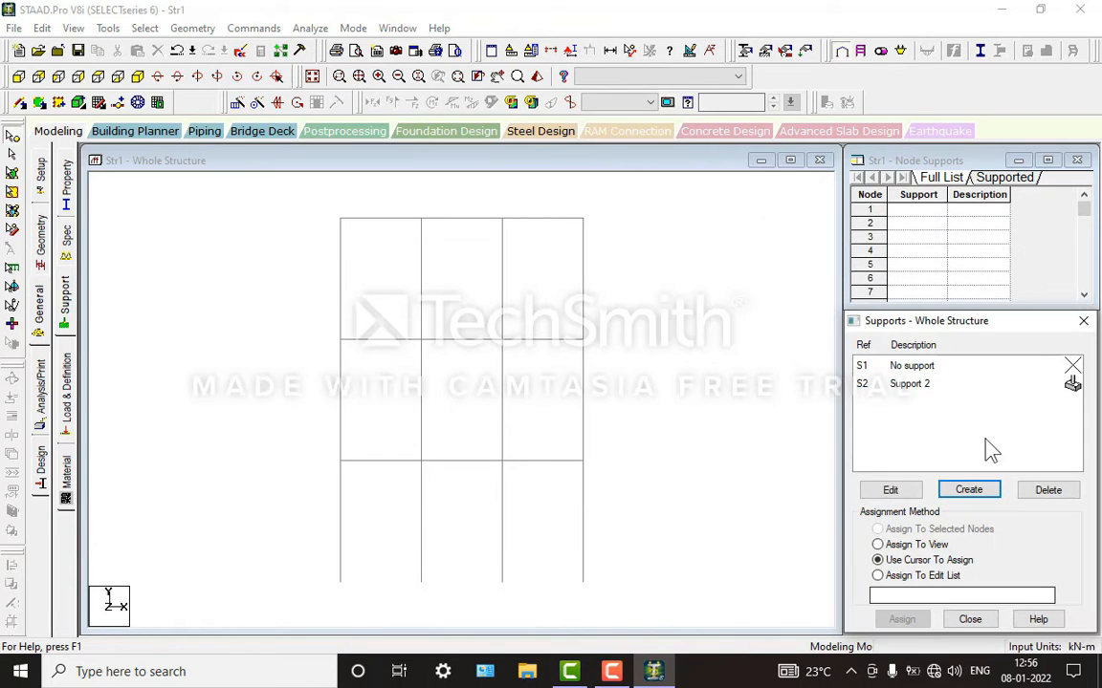
Step: Select all column base nodes and assign the fixed support (Support 2) to them
{"action": "left_click", "coordinate": [945, 387]}
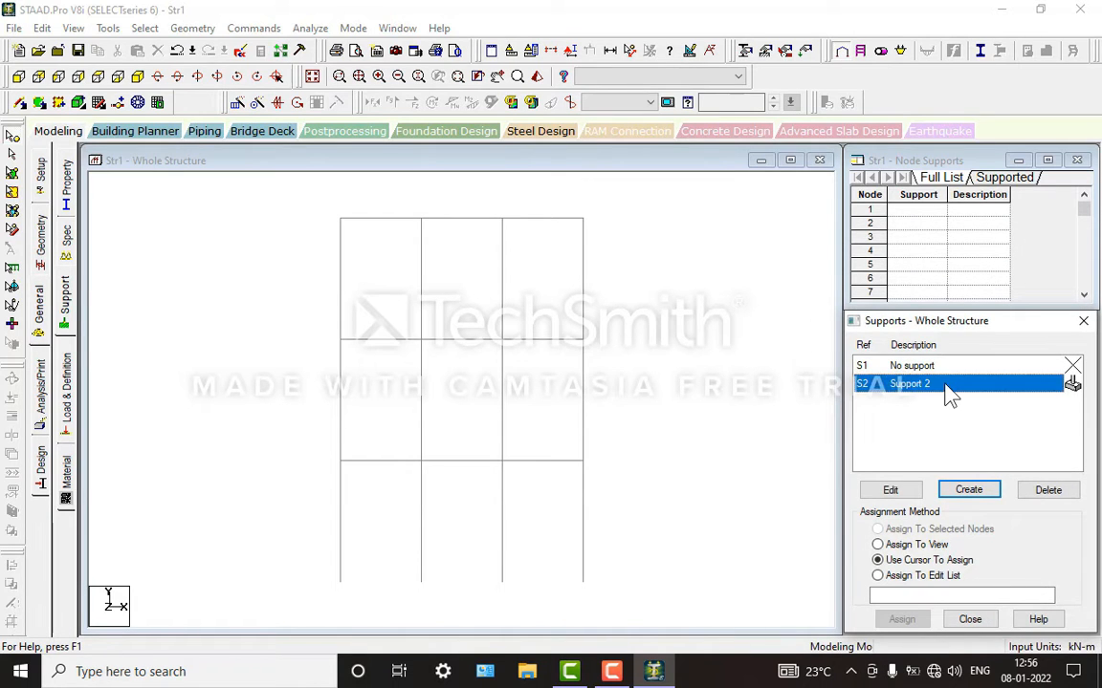
{"action": "left_click", "coordinate": [352, 568]}
{"action": "left_click_drag", "start_coordinate": [277, 531], "coordinate": [667, 599]}
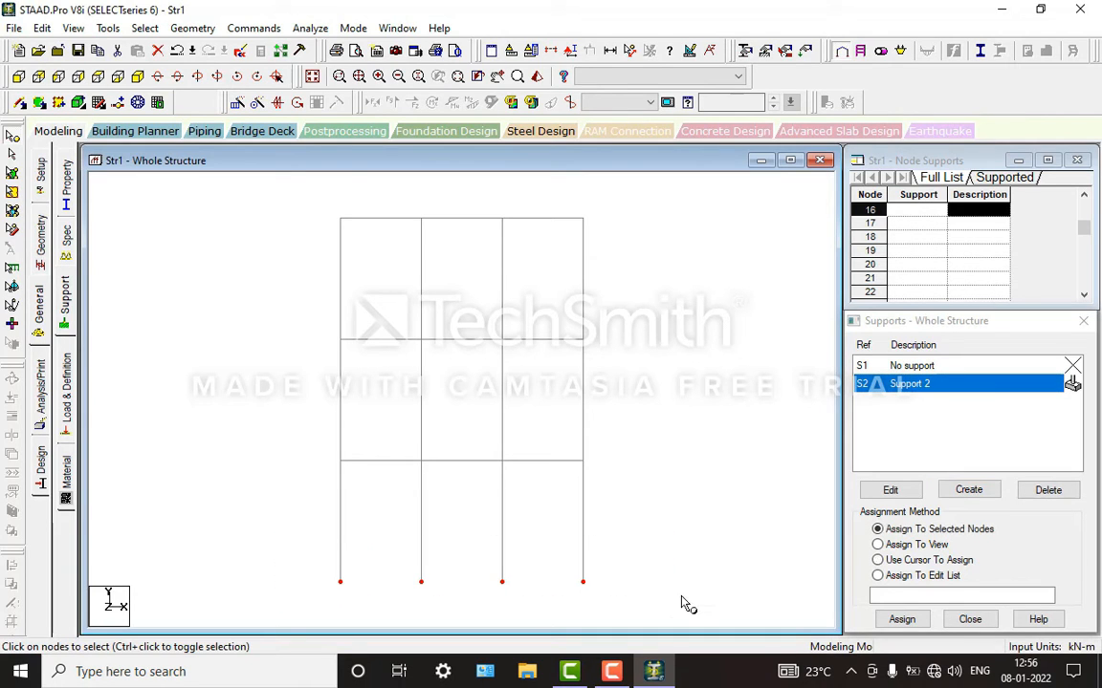
{"action": "left_click", "coordinate": [139, 77]}
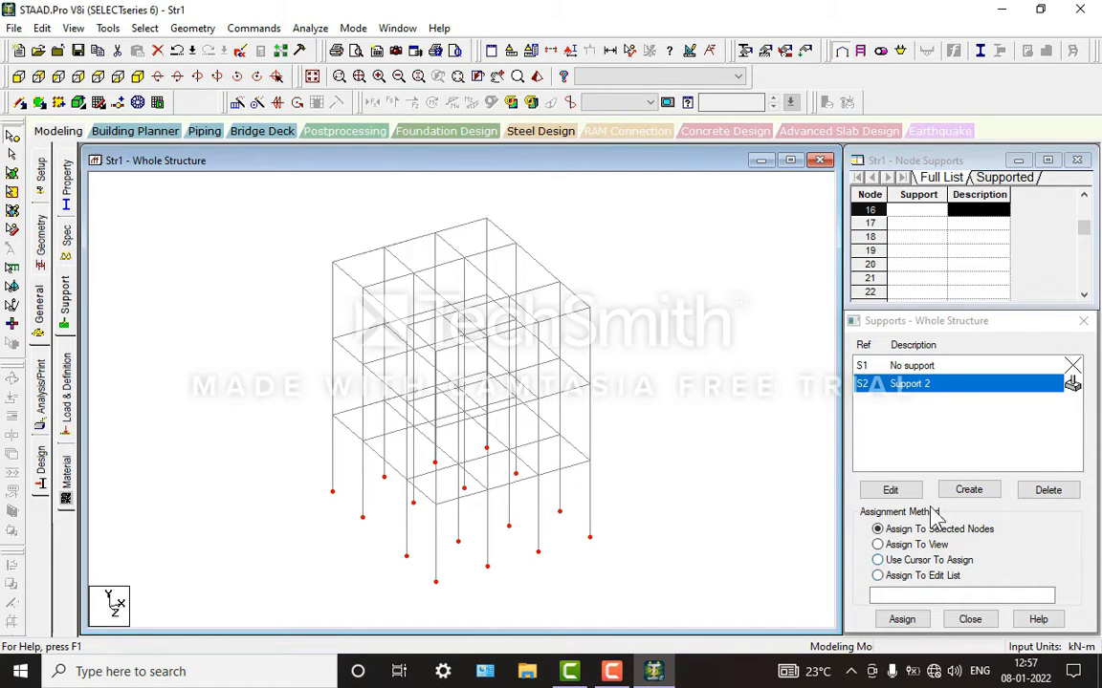
{"action": "left_click", "coordinate": [904, 619]}
{"action": "left_click", "coordinate": [981, 518]}
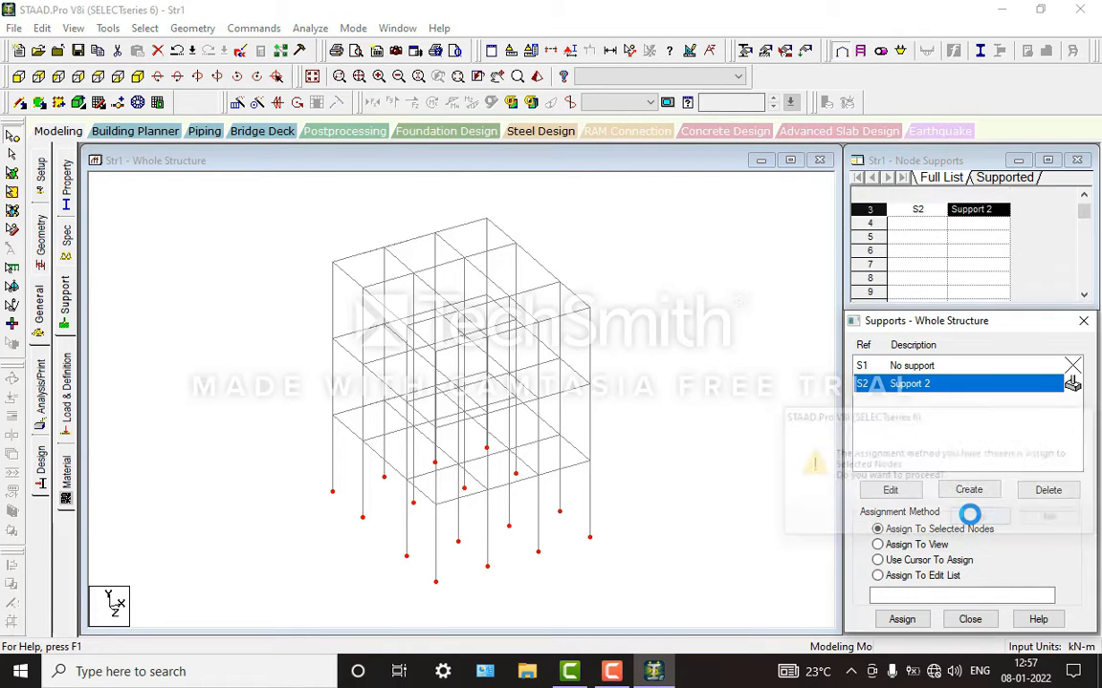
{"action": "scroll", "coordinate": [374, 529], "scroll_direction": "up", "scroll_amount": 3}
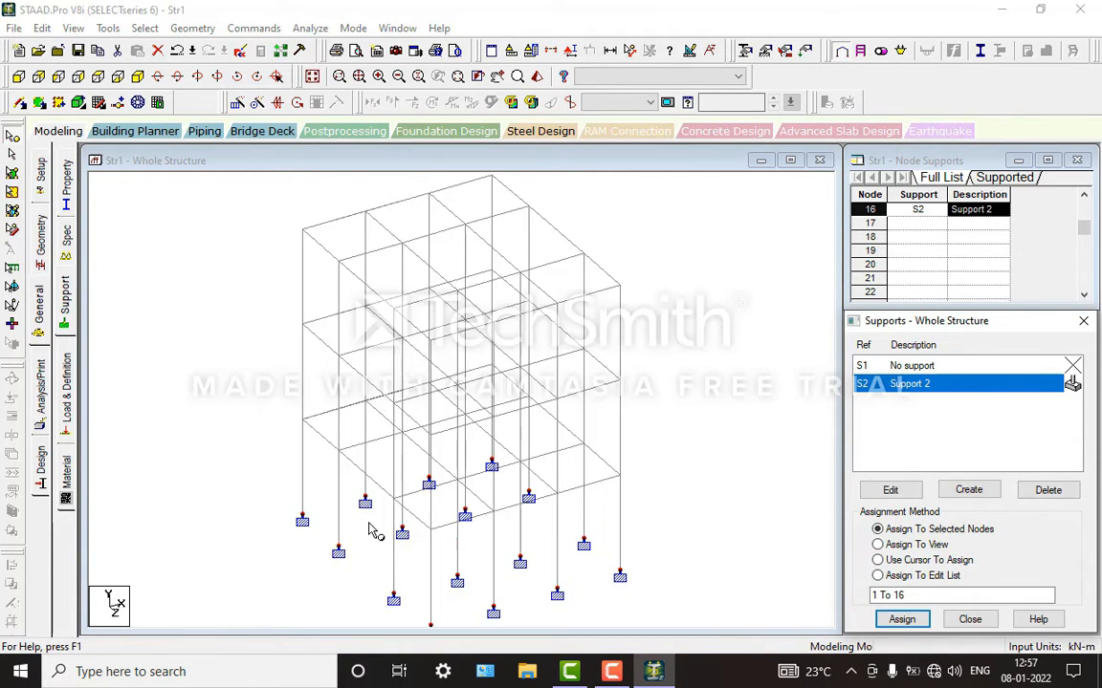
{"action": "scroll", "coordinate": [373, 531], "scroll_direction": "down", "scroll_amount": 2}
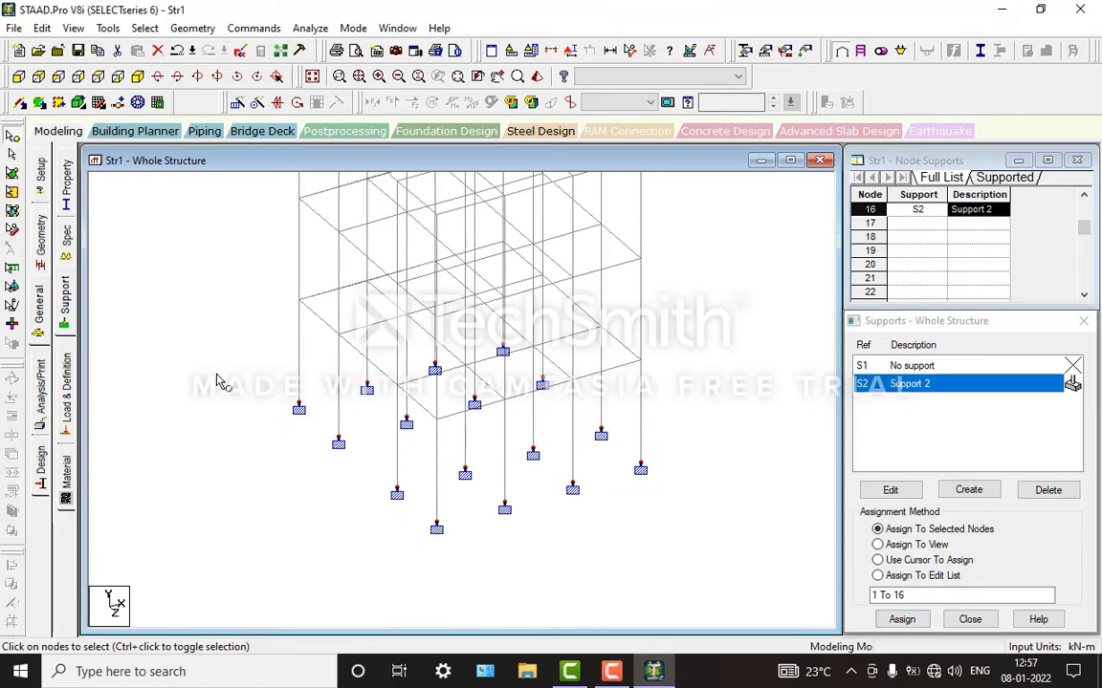
Step: Define a rectangular concrete section with YD 0.45 m and ZD 0.45 m
{"action": "left_click", "coordinate": [36, 286]}
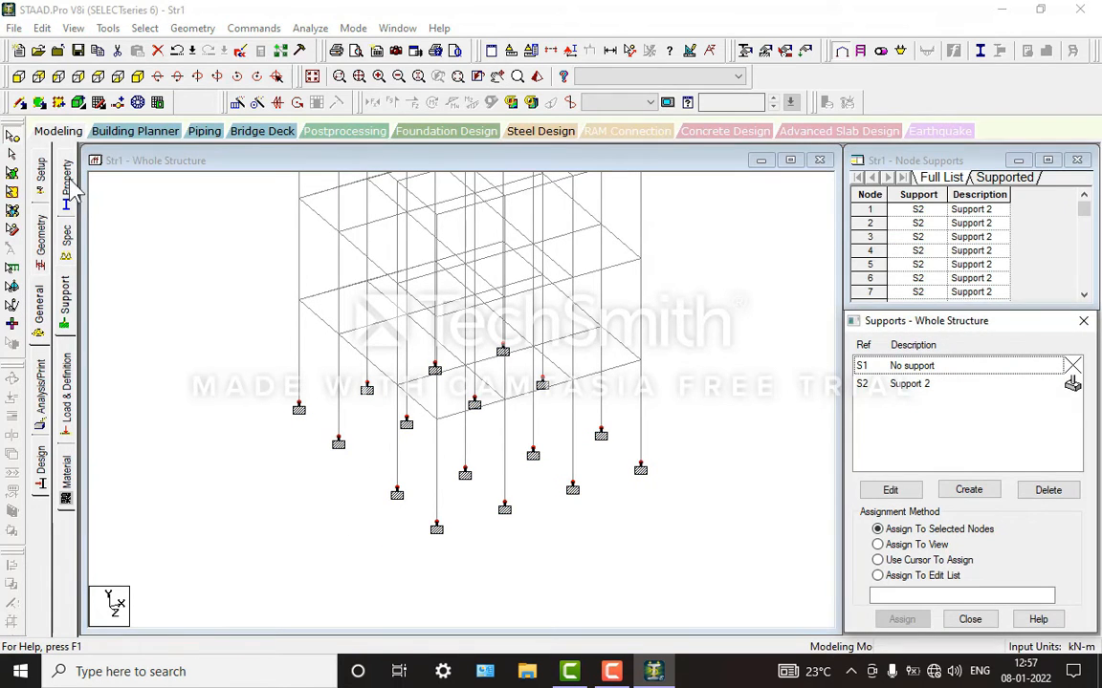
{"action": "left_click", "coordinate": [67, 184]}
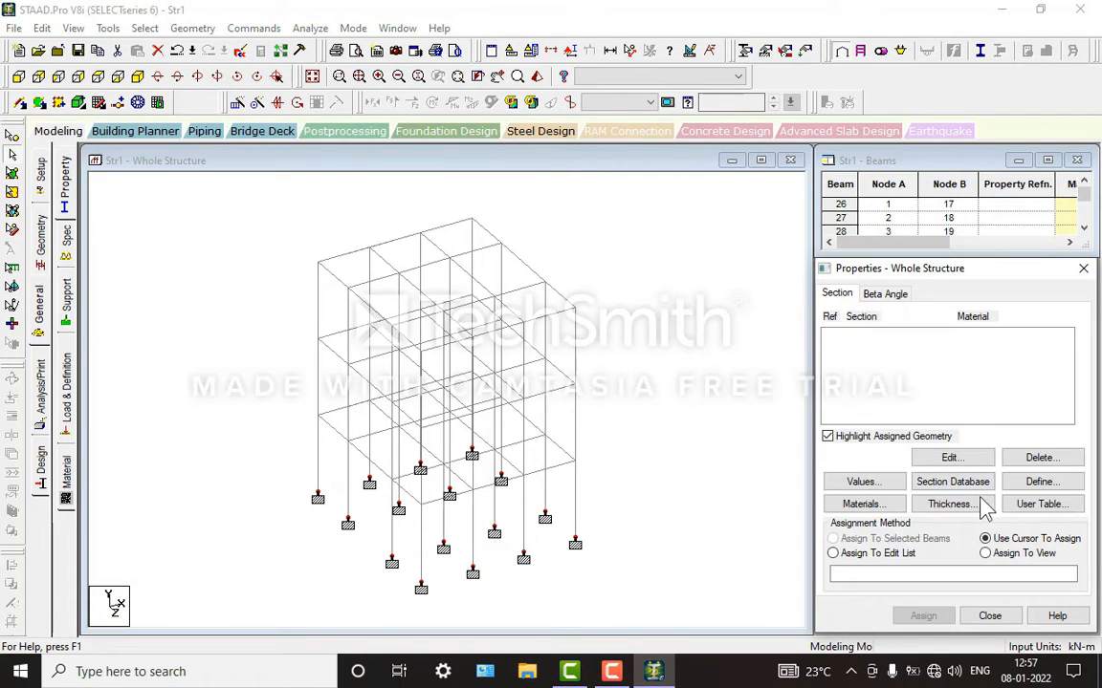
{"action": "left_click", "coordinate": [1061, 481]}
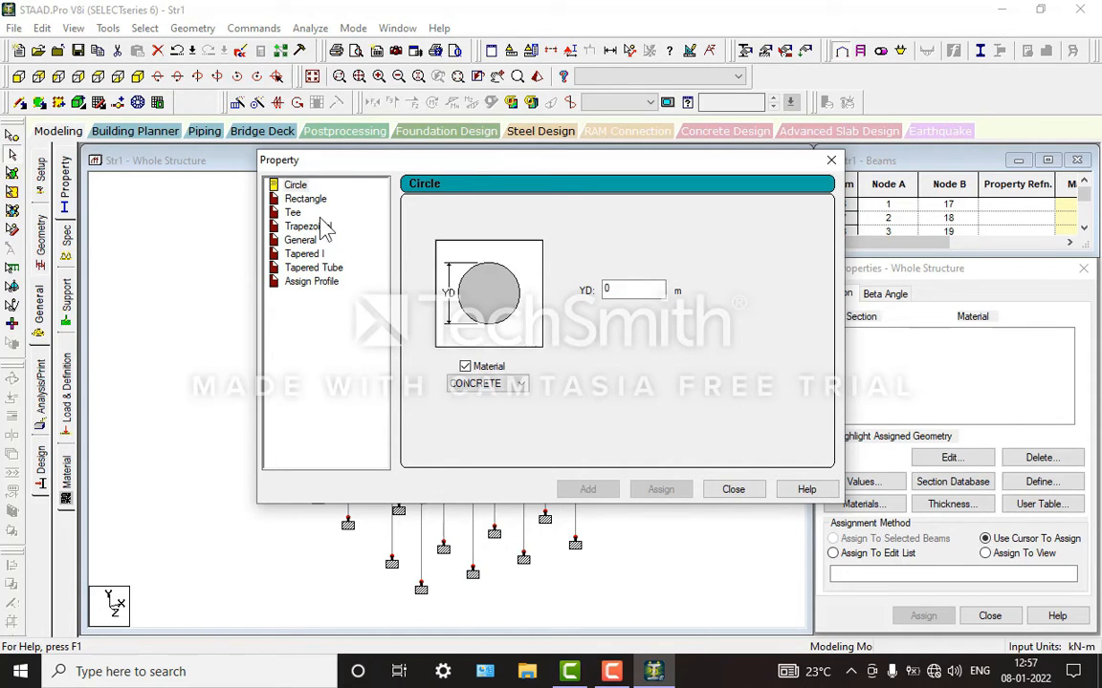
{"action": "left_click", "coordinate": [308, 200]}
{"action": "left_click", "coordinate": [657, 281]}
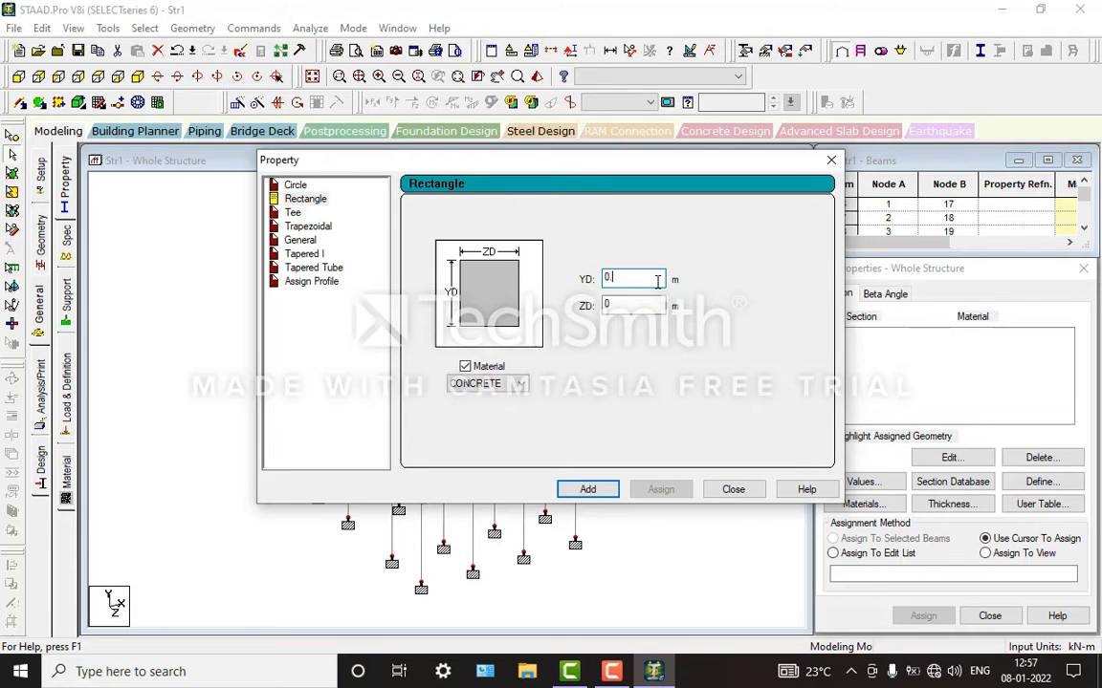
{"action": "type", "text": "."}
{"action": "key", "text": "Tab"}
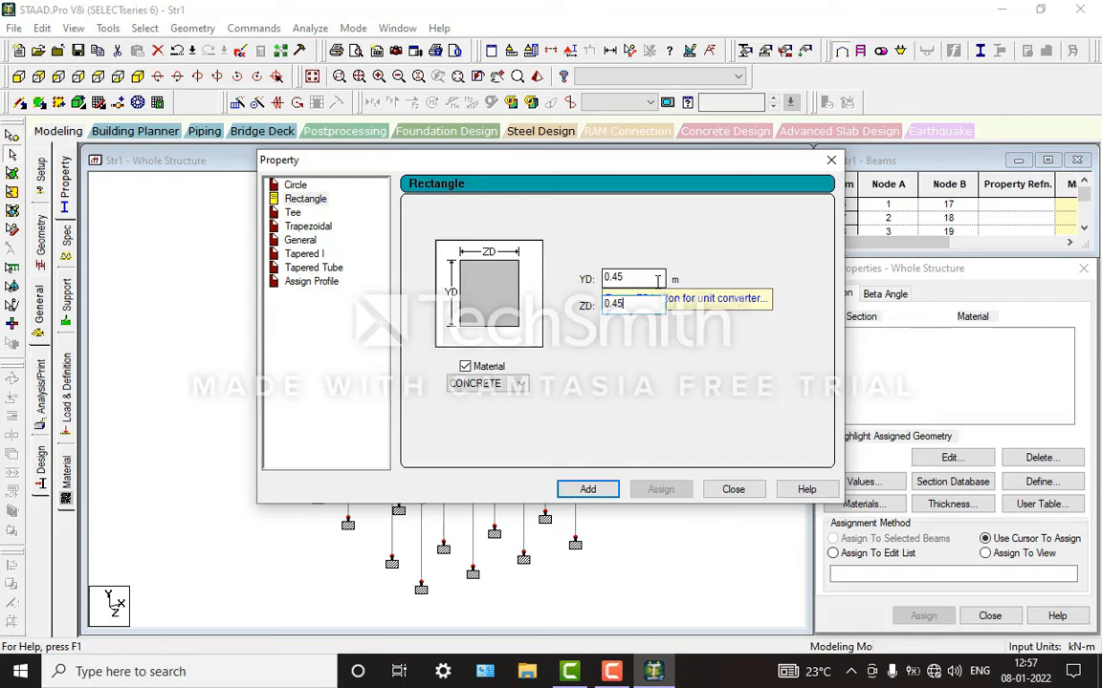
{"action": "left_click", "coordinate": [588, 491]}
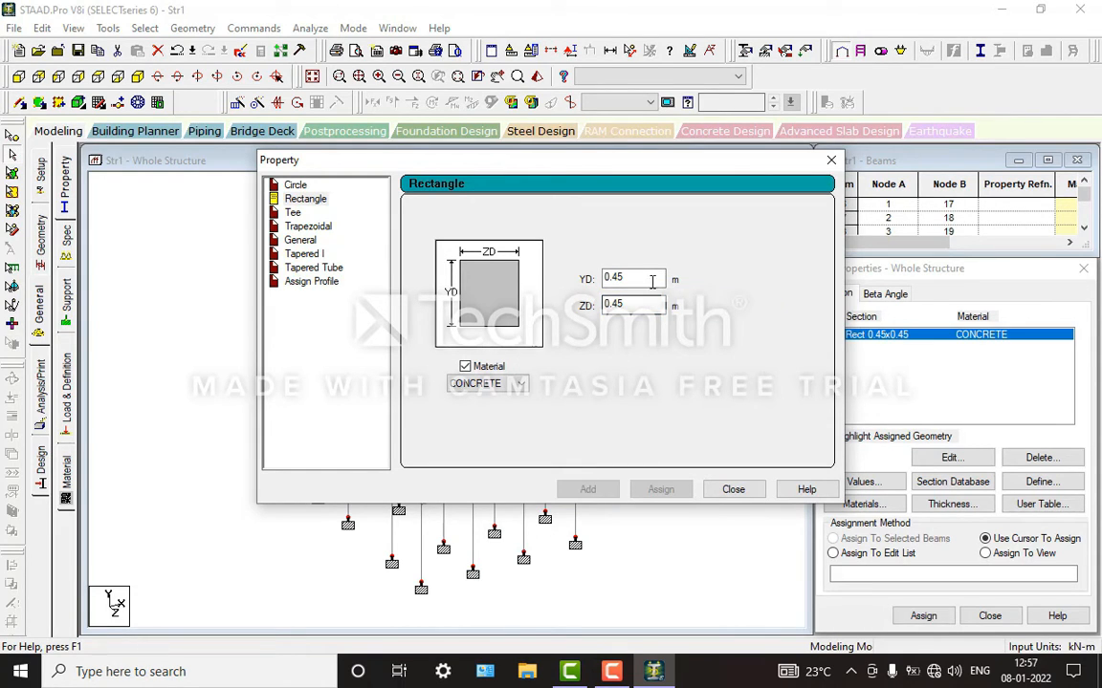
Step: Add a second rectangular concrete section with YD 0.45 m and ZD 0.35 m, and finish defining sections
{"action": "left_click", "coordinate": [634, 305]}
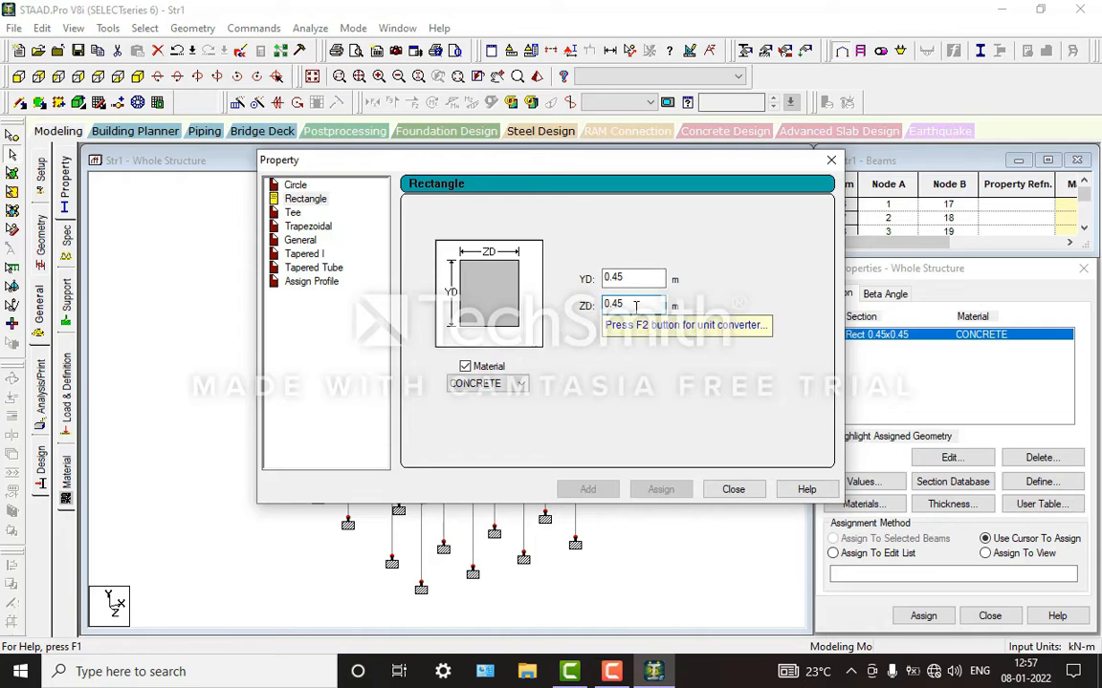
{"action": "key", "text": "BackSpace"}
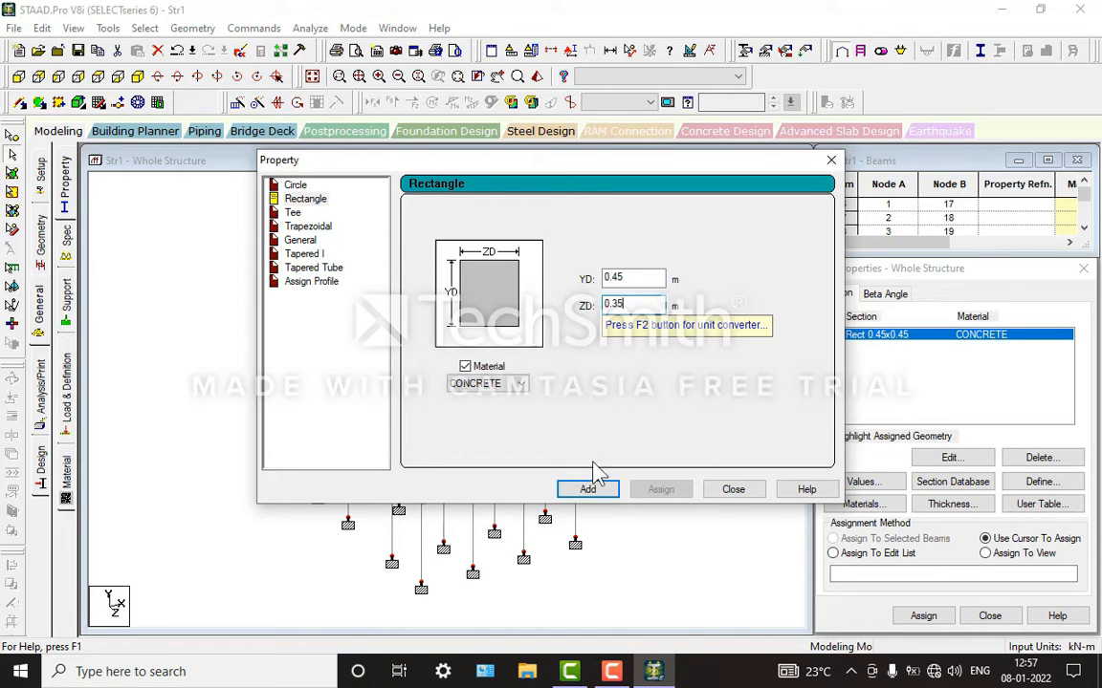
{"action": "left_click", "coordinate": [588, 490]}
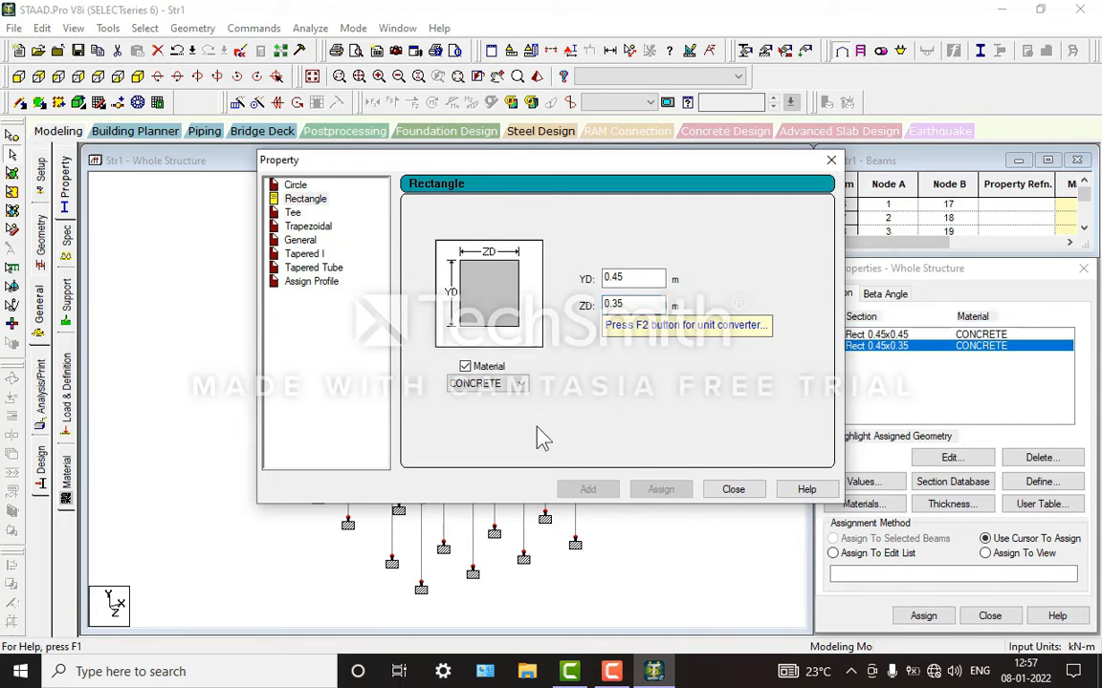
{"action": "left_click", "coordinate": [735, 491]}
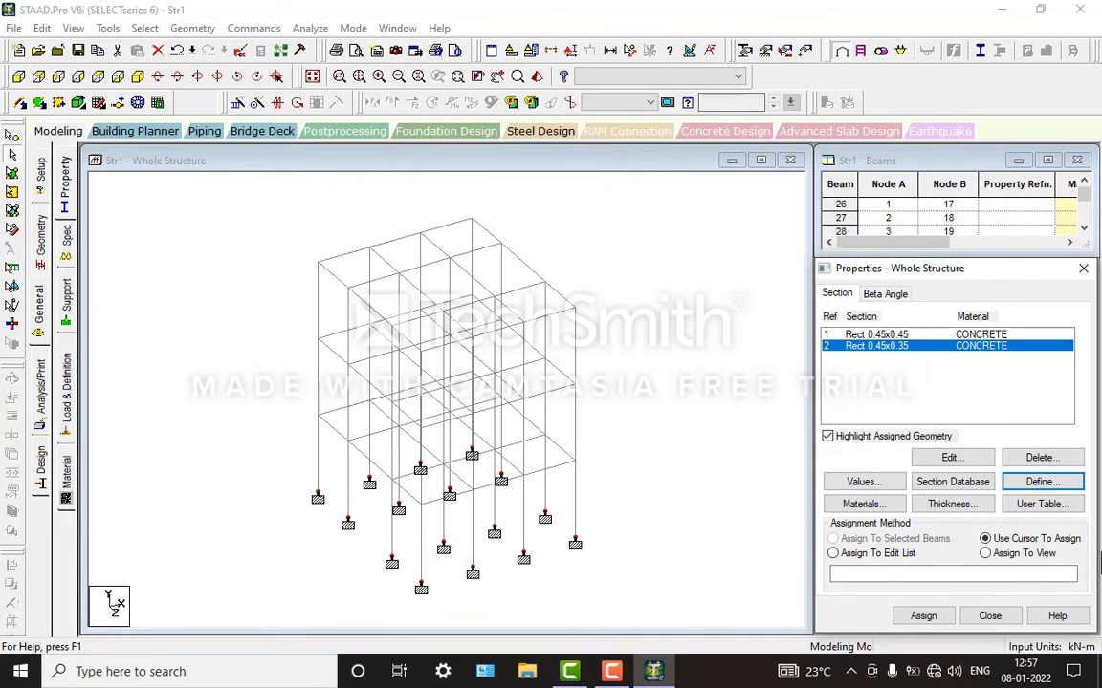
Step: Add a concrete plate element thickness of 0.12 m at all four nodes
{"action": "left_click", "coordinate": [952, 503]}
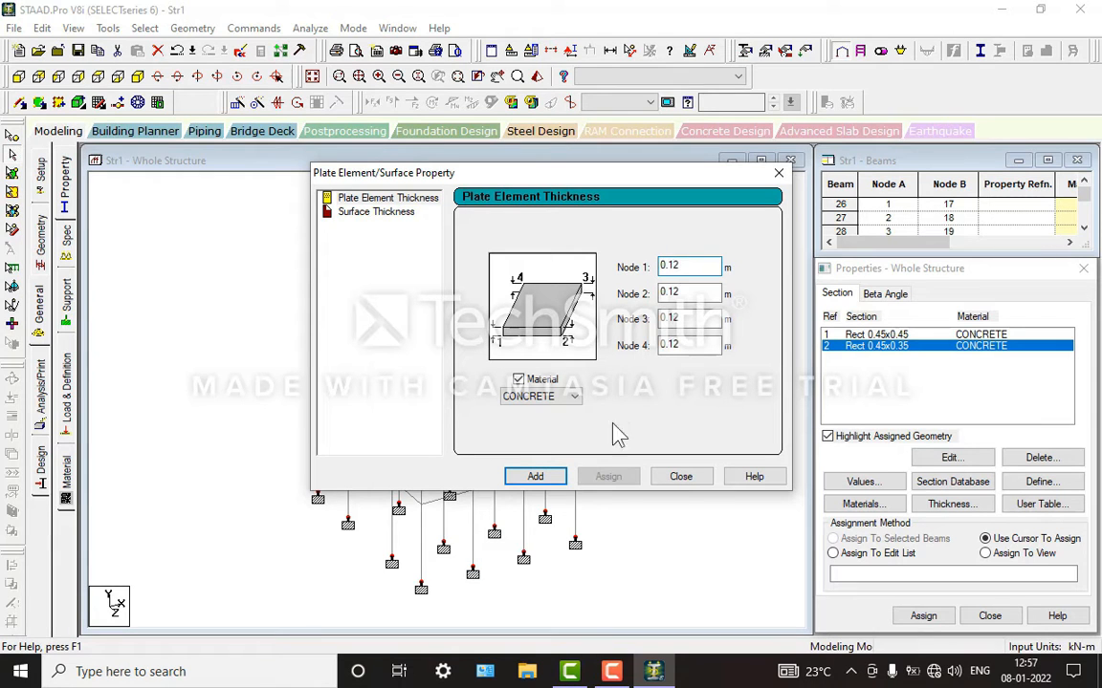
{"action": "left_click", "coordinate": [534, 477]}
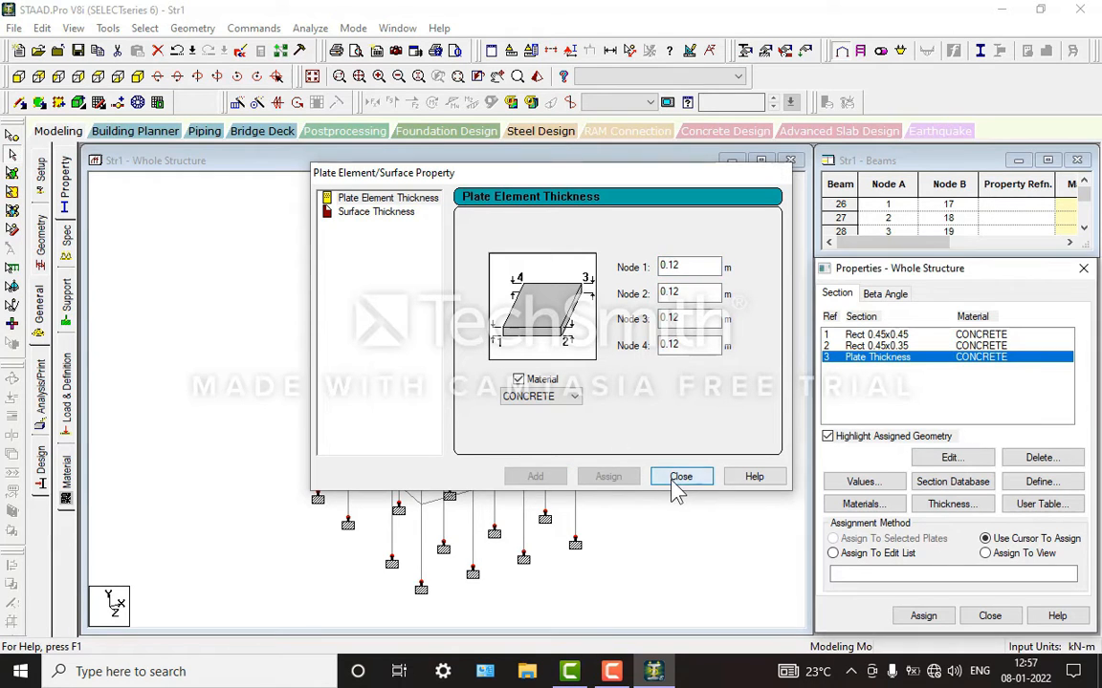
{"action": "left_click", "coordinate": [676, 476]}
Step: Assign the Rect 0.45x0.45 section to all columns by selecting the members parallel to Y
{"action": "left_click", "coordinate": [908, 335]}
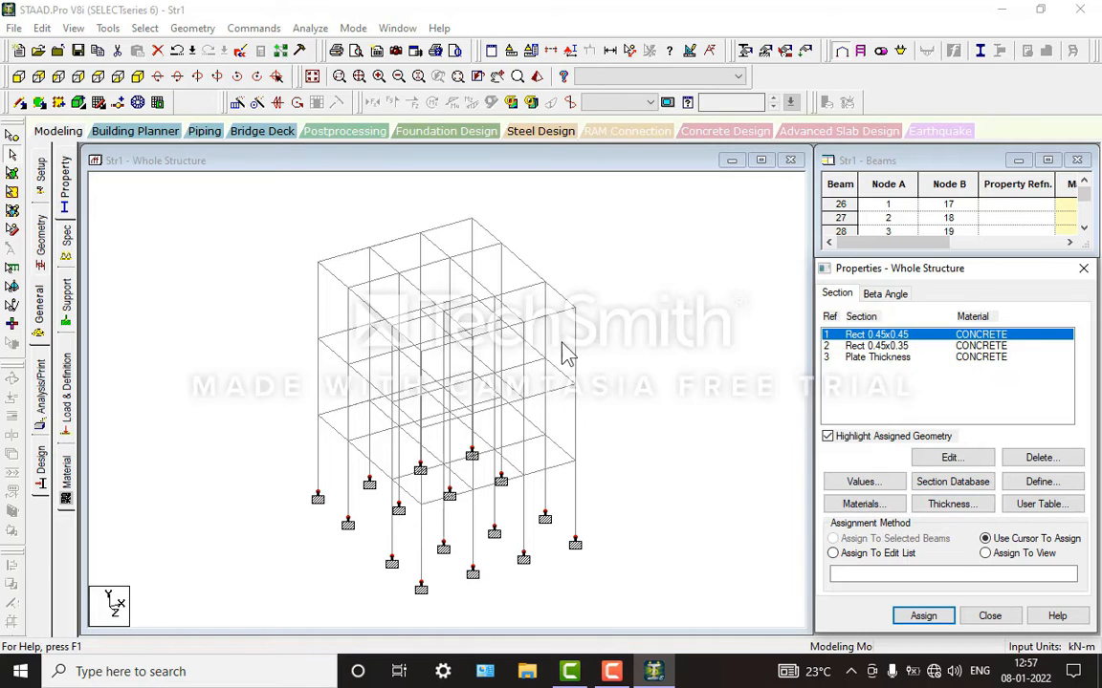
{"action": "left_click", "coordinate": [144, 28]}
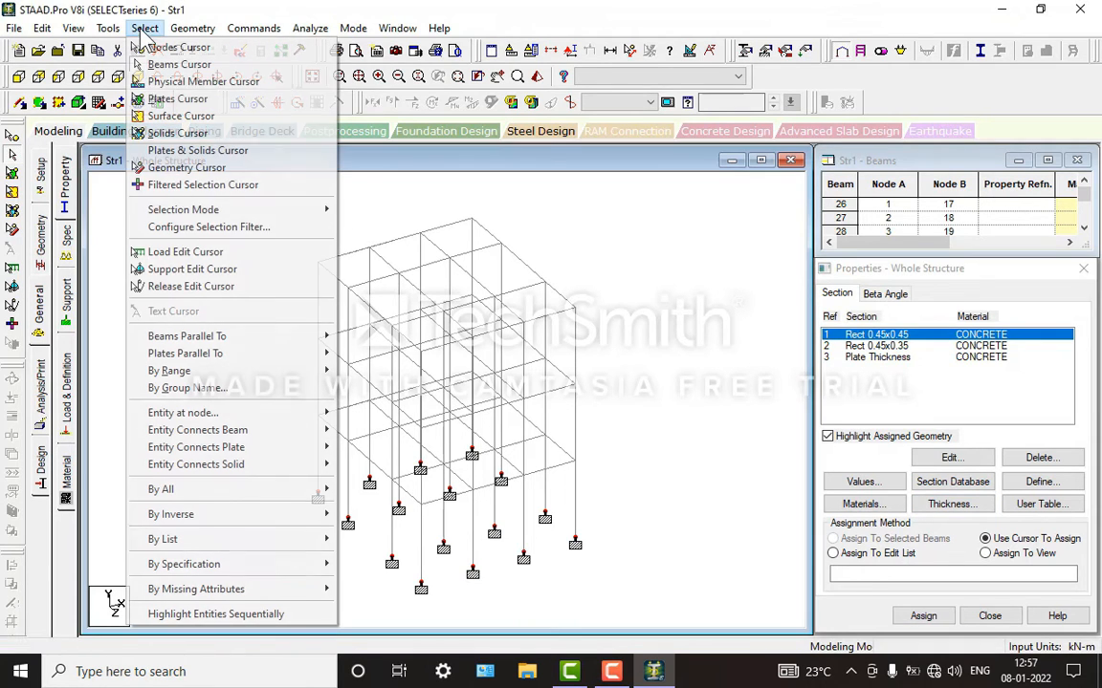
{"action": "mouse_move", "coordinate": [275, 339]}
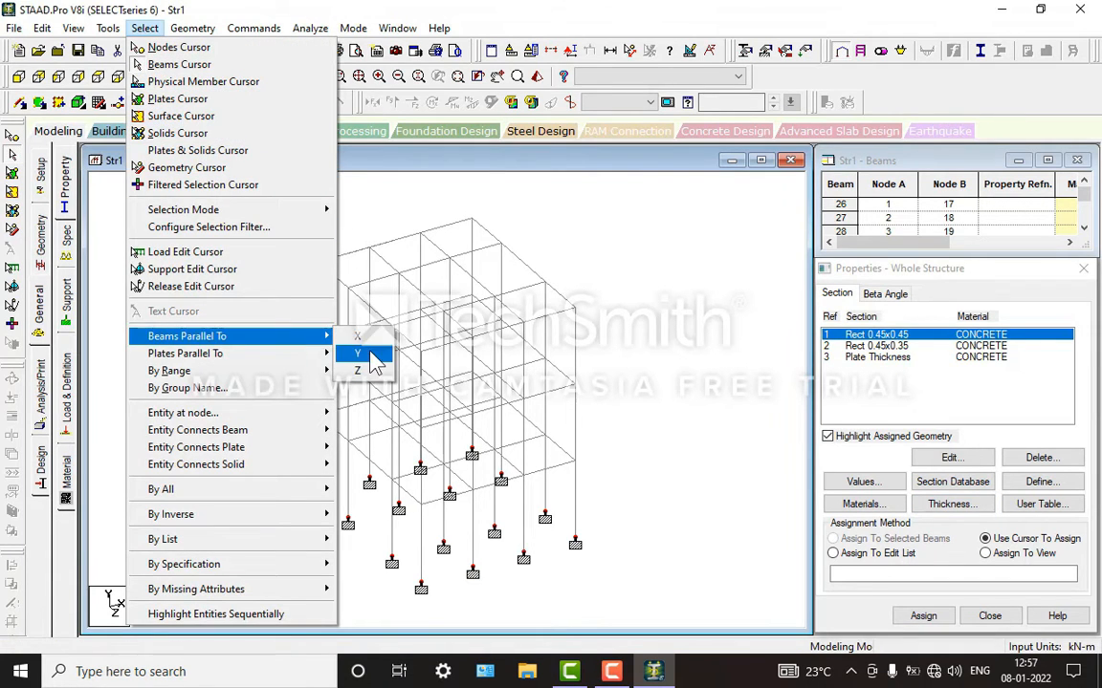
{"action": "left_click", "coordinate": [899, 342]}
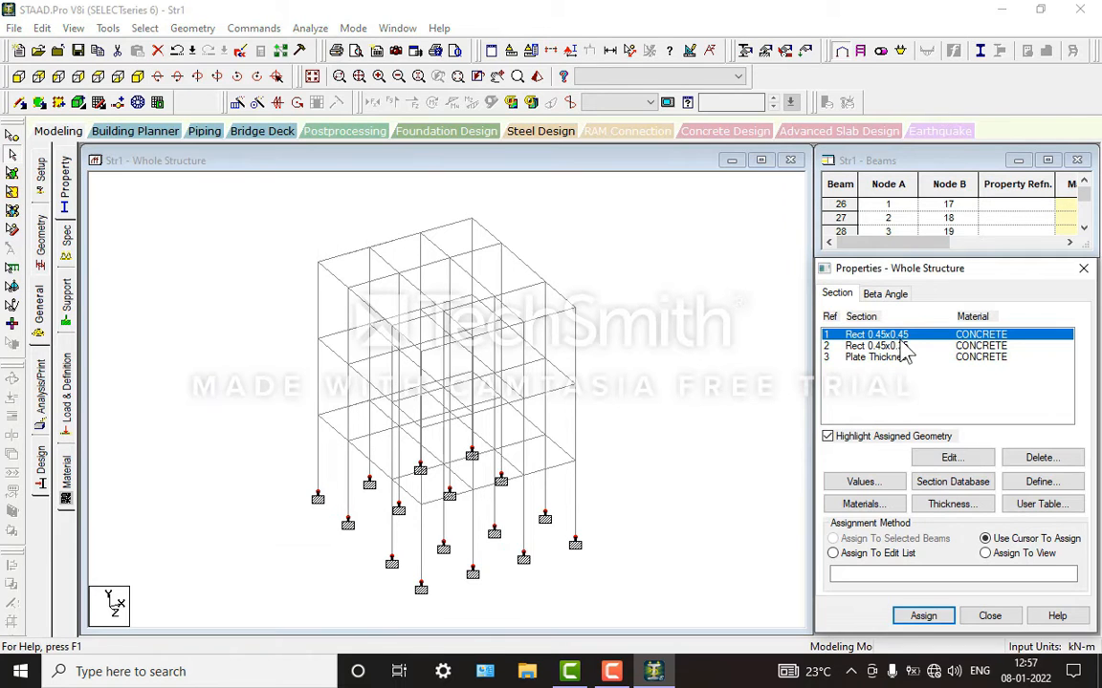
{"action": "left_click", "coordinate": [144, 28]}
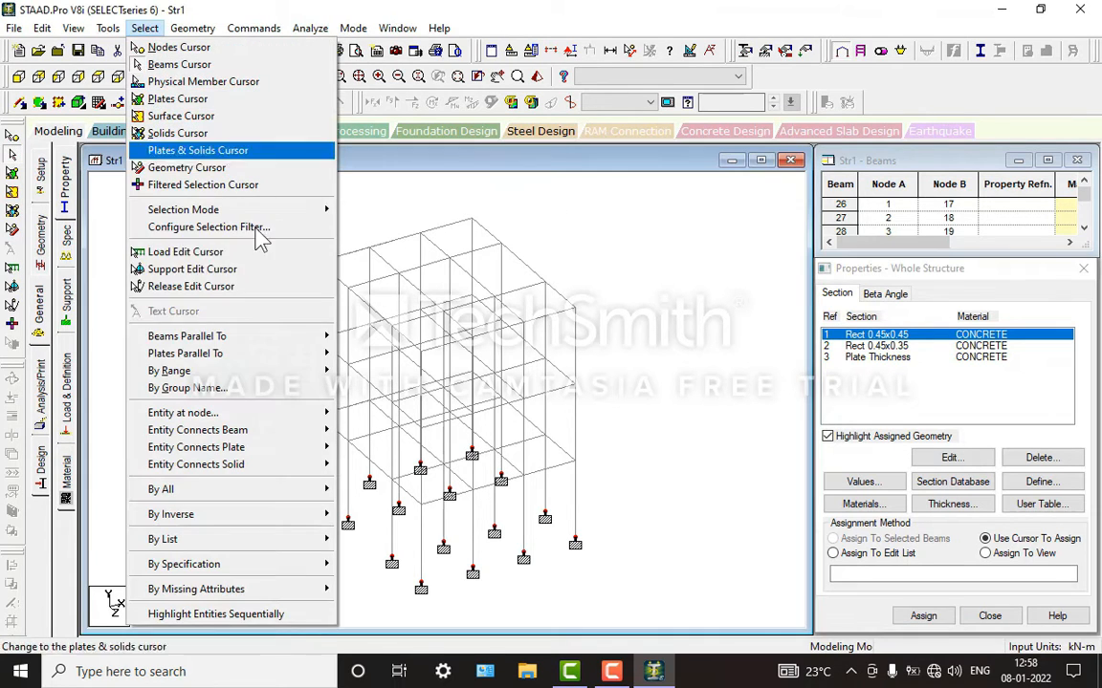
{"action": "mouse_move", "coordinate": [284, 346]}
{"action": "left_click", "coordinate": [347, 360]}
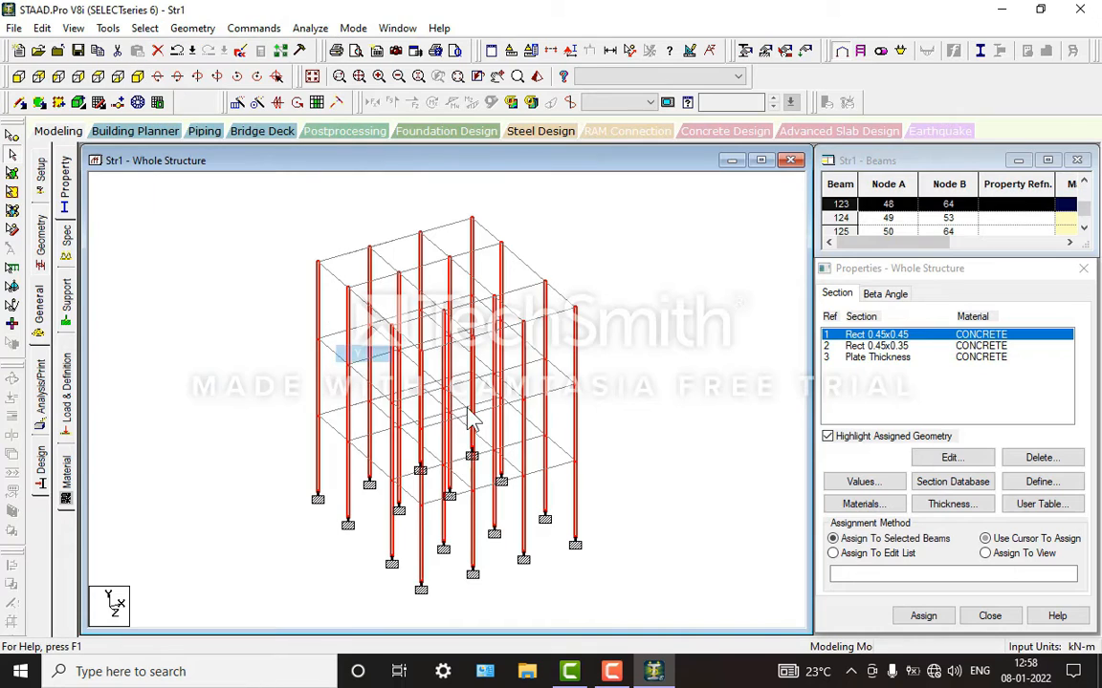
{"action": "left_click", "coordinate": [929, 616]}
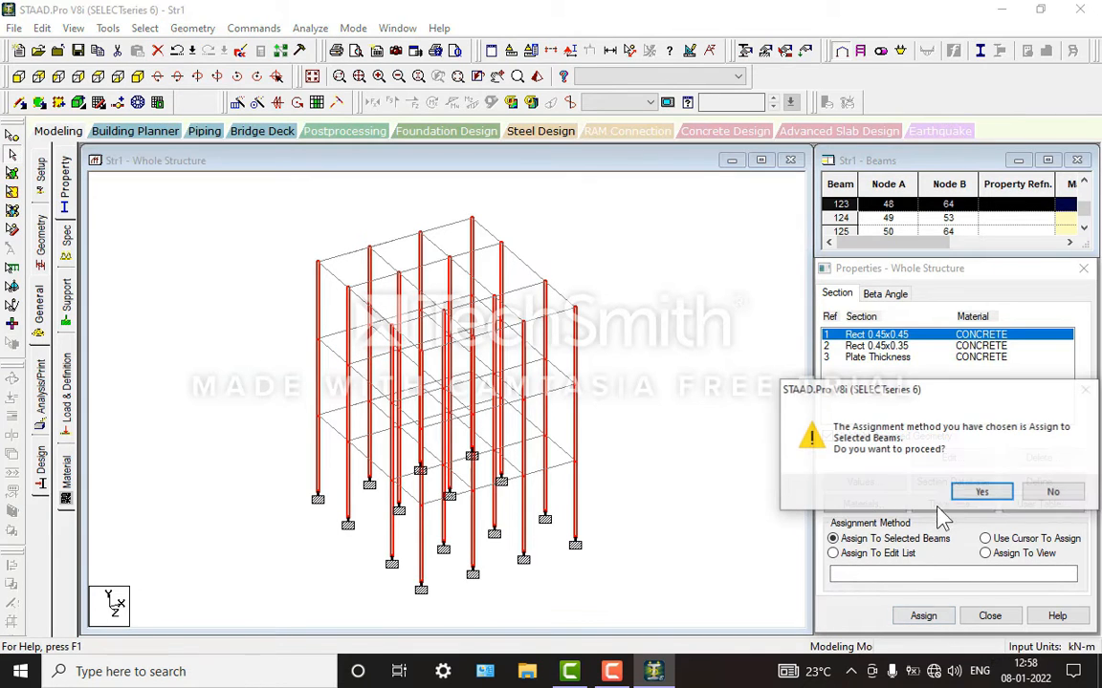
{"action": "left_click", "coordinate": [982, 493]}
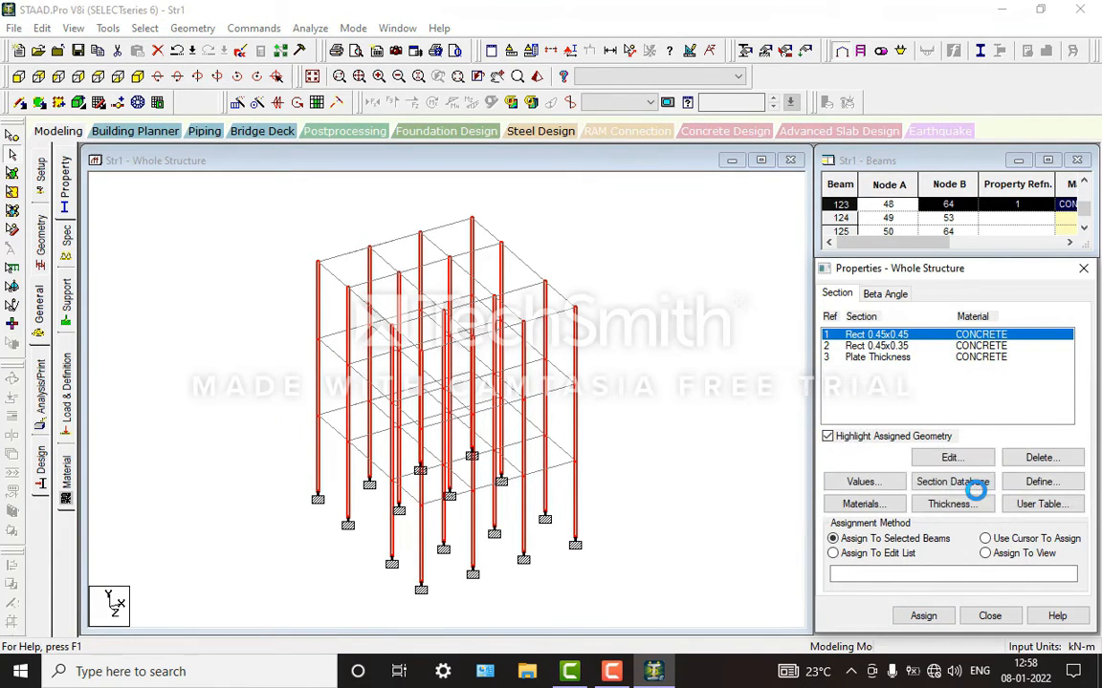
Step: Examine the columns in the 3D rendered view from another angle, and close the view
{"action": "left_click", "coordinate": [538, 77]}
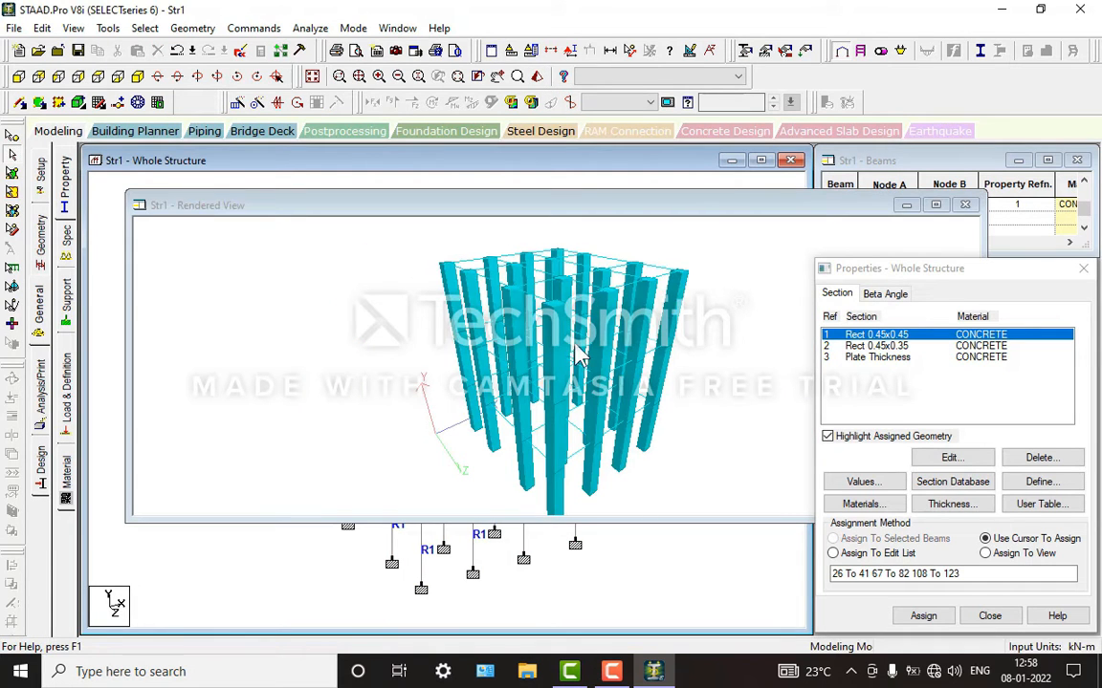
{"action": "left_click_drag", "start_coordinate": [579, 356], "coordinate": [546, 442]}
{"action": "left_click", "coordinate": [966, 205]}
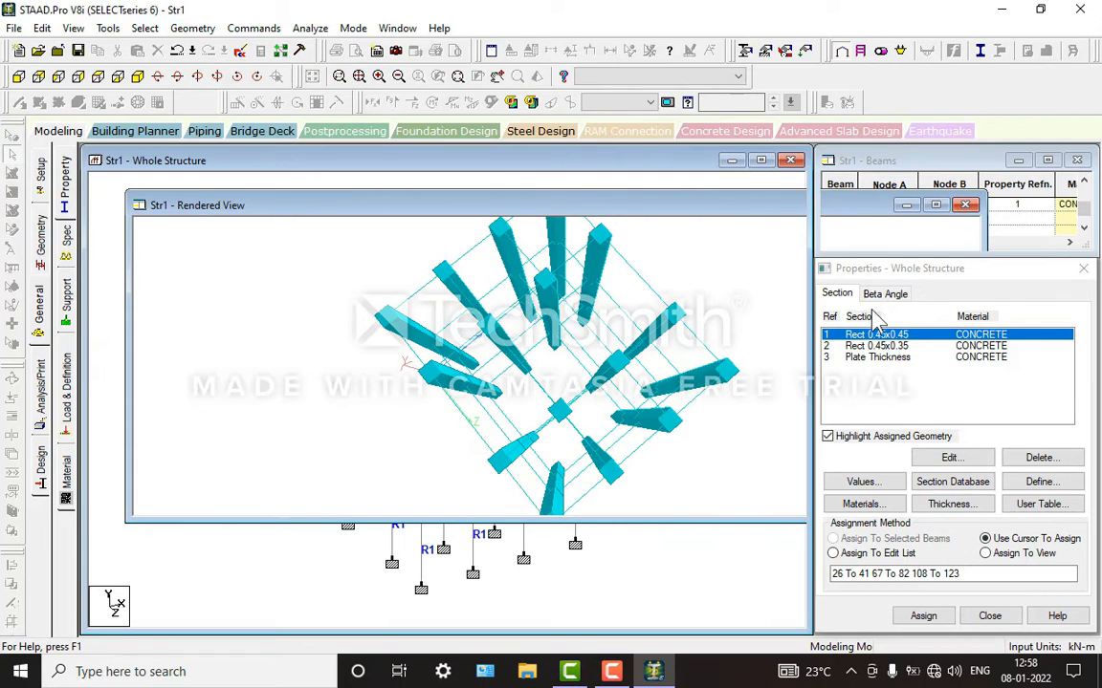
Step: With the Rect 0.45x0.35 section active, select all beams parallel to X and Z and fill the floor grids with plates
{"action": "left_click", "coordinate": [915, 346]}
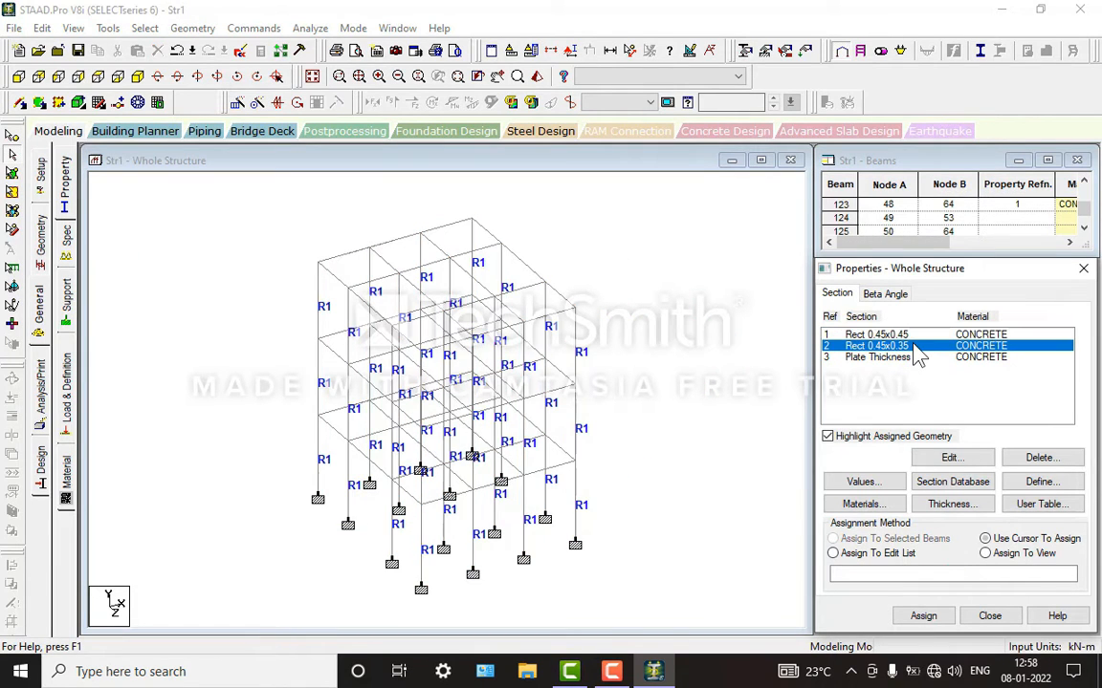
{"action": "left_click", "coordinate": [145, 28]}
{"action": "mouse_move", "coordinate": [283, 337]}
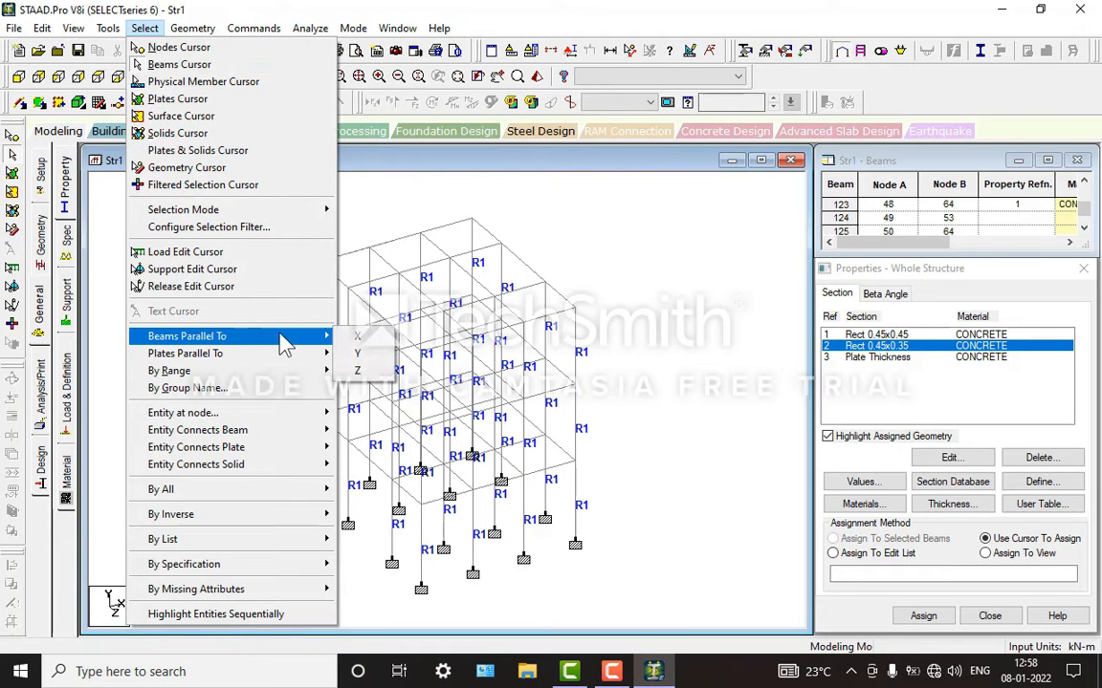
{"action": "left_click", "coordinate": [352, 338]}
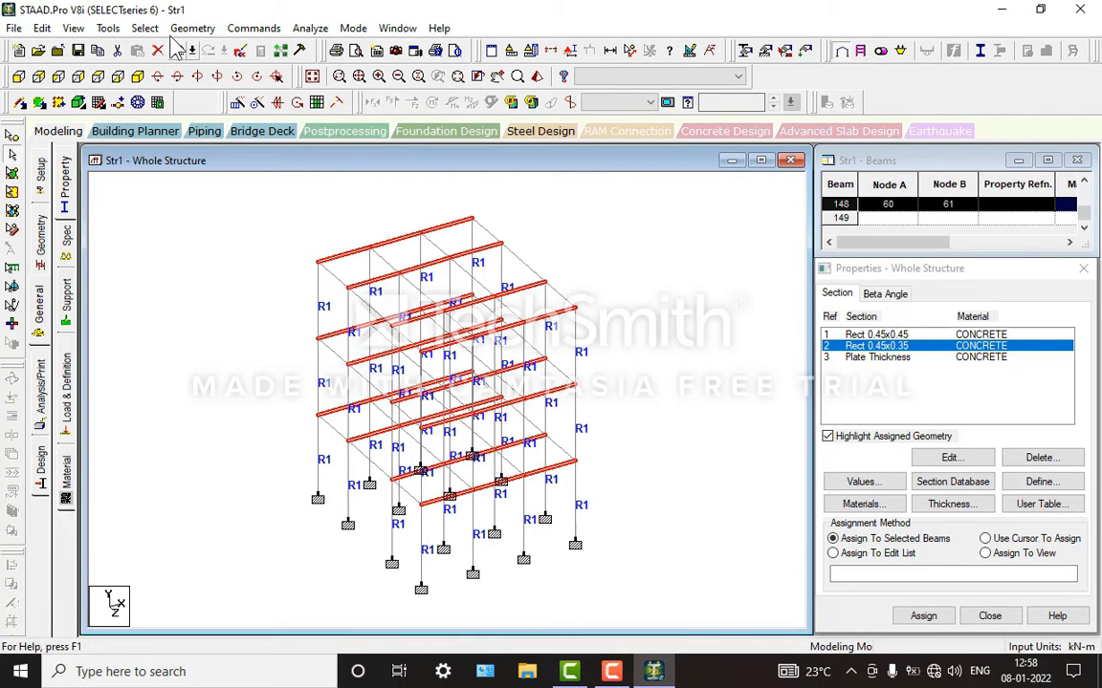
{"action": "left_click", "coordinate": [144, 27]}
{"action": "mouse_move", "coordinate": [322, 337]}
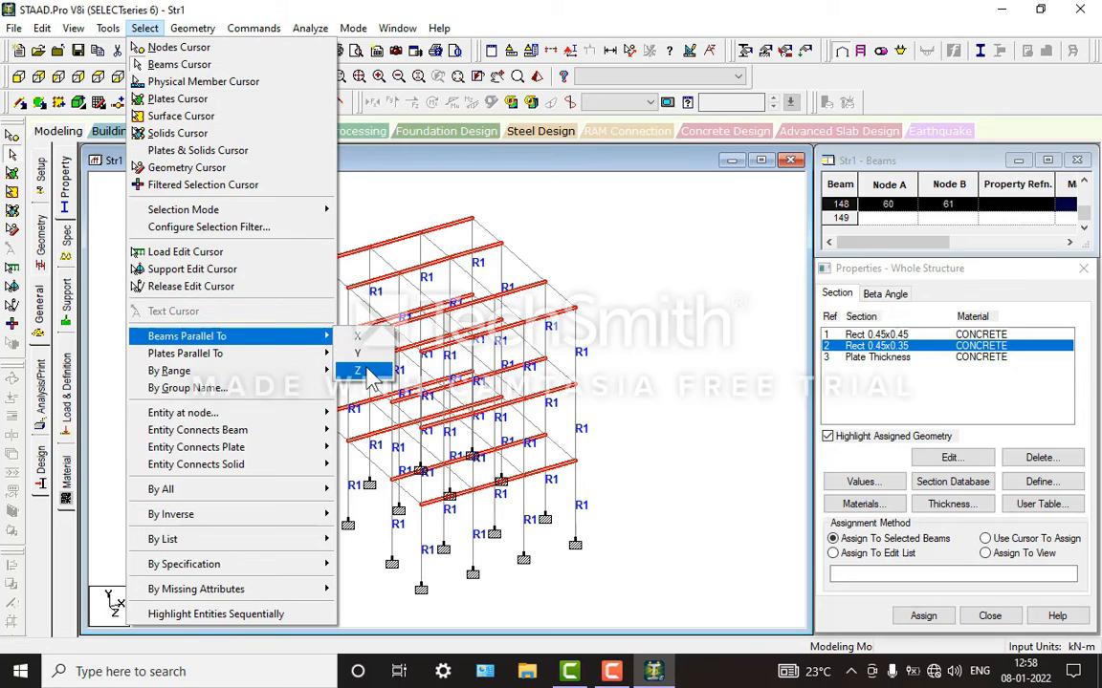
{"action": "left_click", "coordinate": [368, 371]}
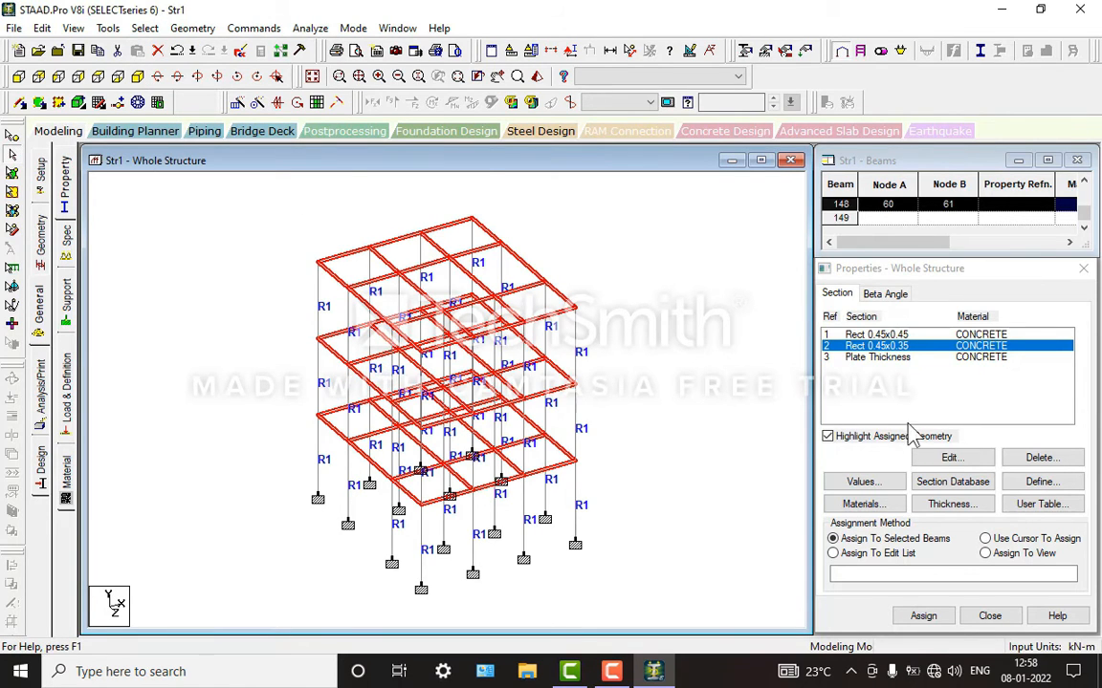
{"action": "left_click", "coordinate": [317, 103]}
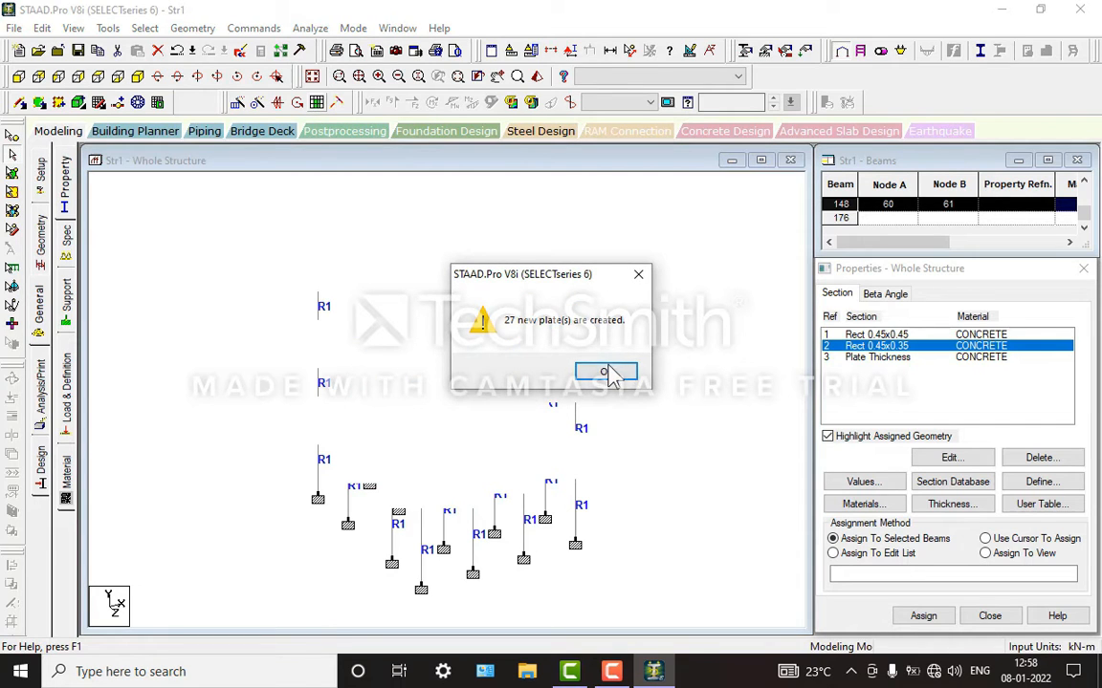
{"action": "left_click", "coordinate": [621, 375]}
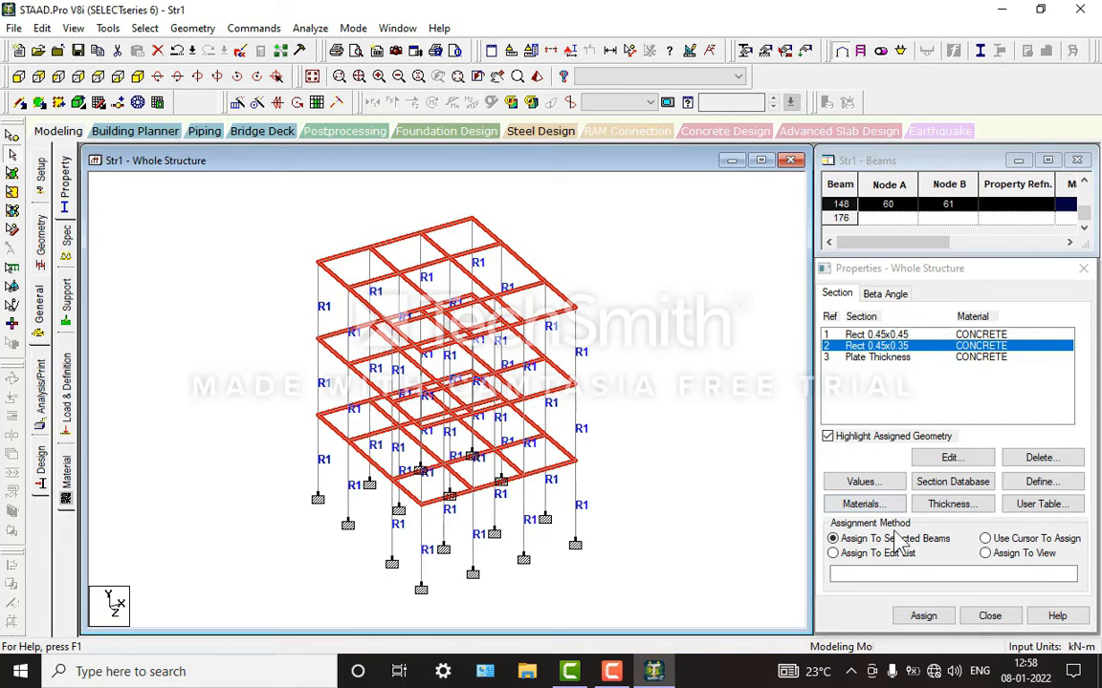
Step: Assign the Rect 0.45x0.35 section to the selected floor beams and check the model in the 3D rendered view
{"action": "left_click", "coordinate": [922, 618]}
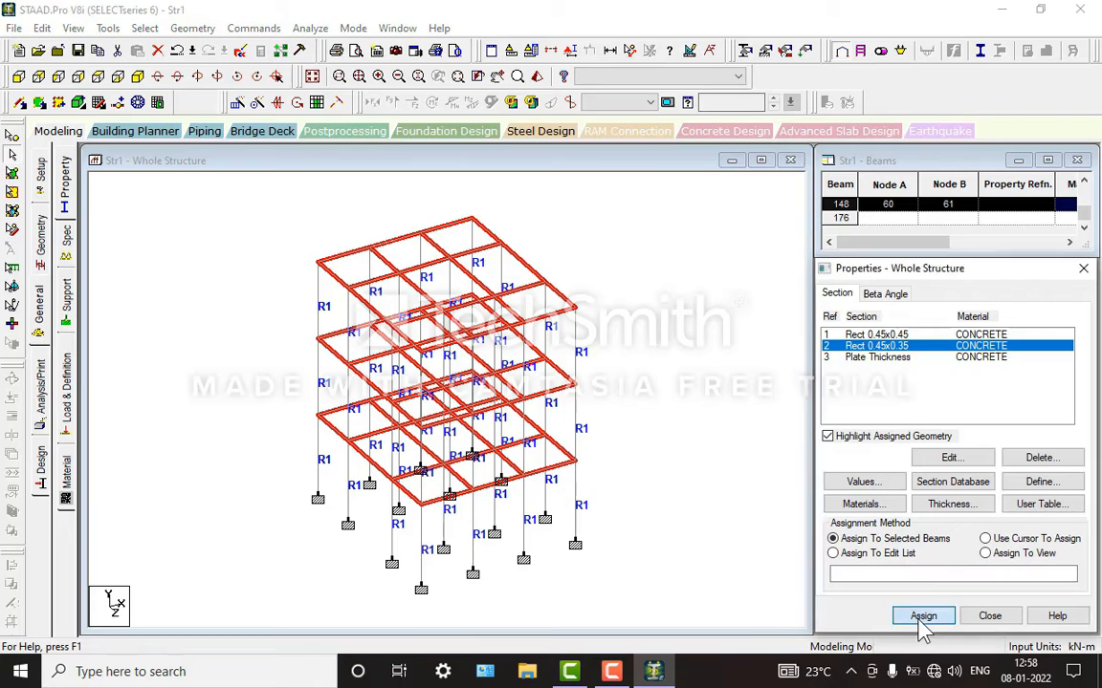
{"action": "left_click", "coordinate": [980, 492]}
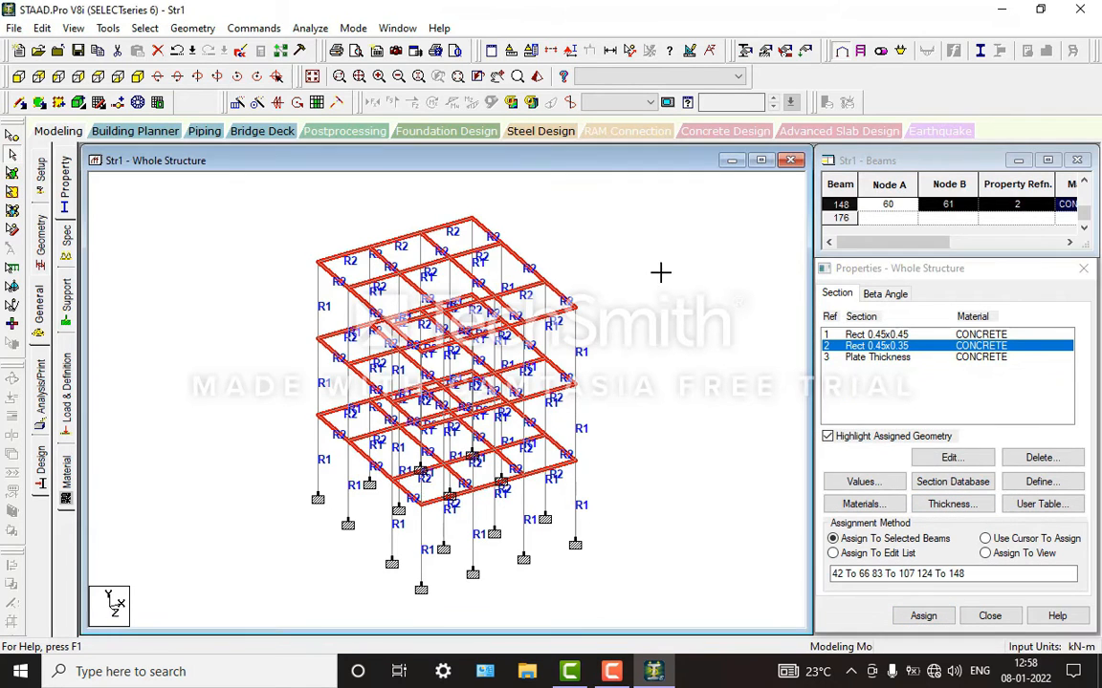
{"action": "left_click", "coordinate": [536, 75]}
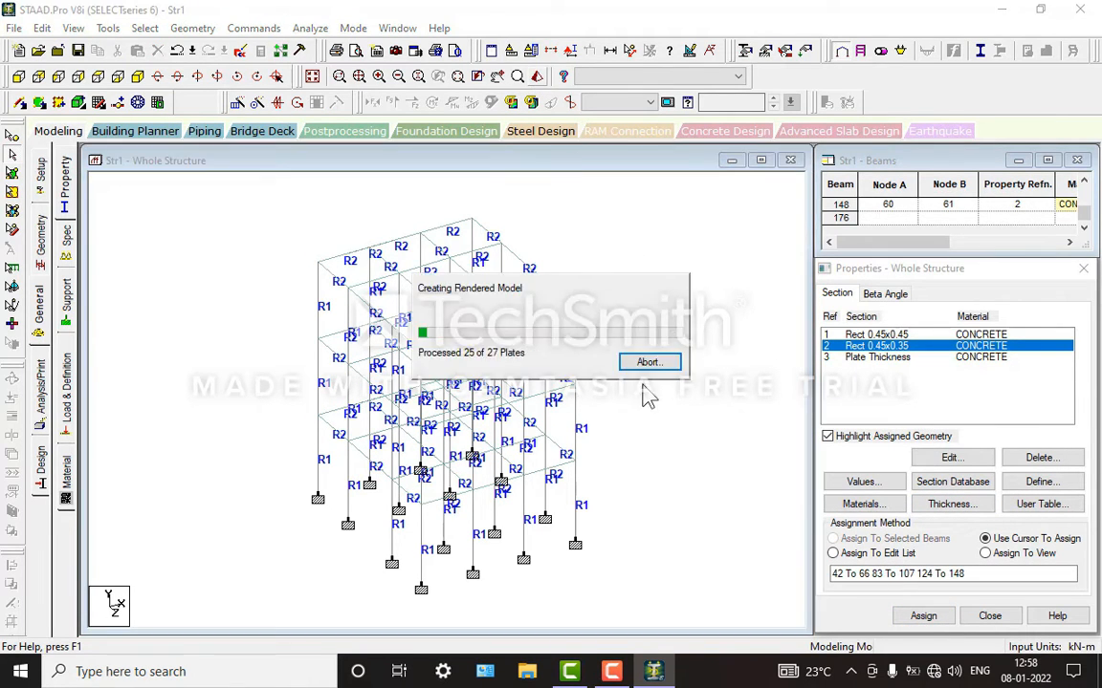
{"action": "left_click_drag", "start_coordinate": [602, 304], "coordinate": [636, 336]}
{"action": "left_click", "coordinate": [986, 229]}
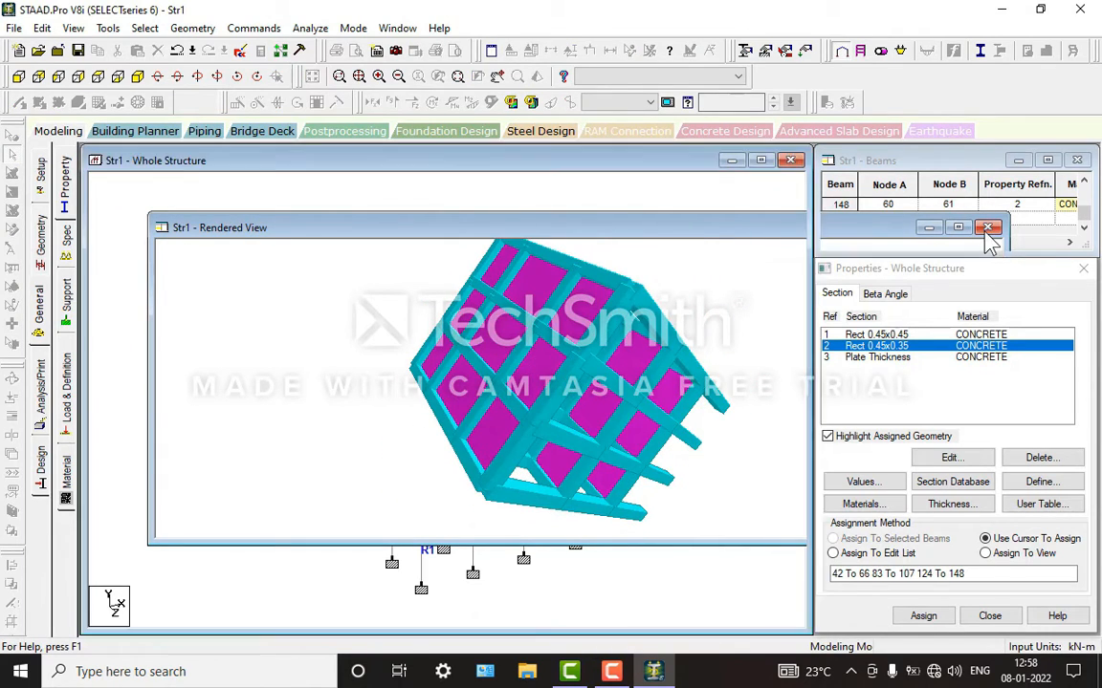
Step: Assign the Plate Thickness property to all floor plates using the Assign To View method
{"action": "left_click", "coordinate": [884, 357]}
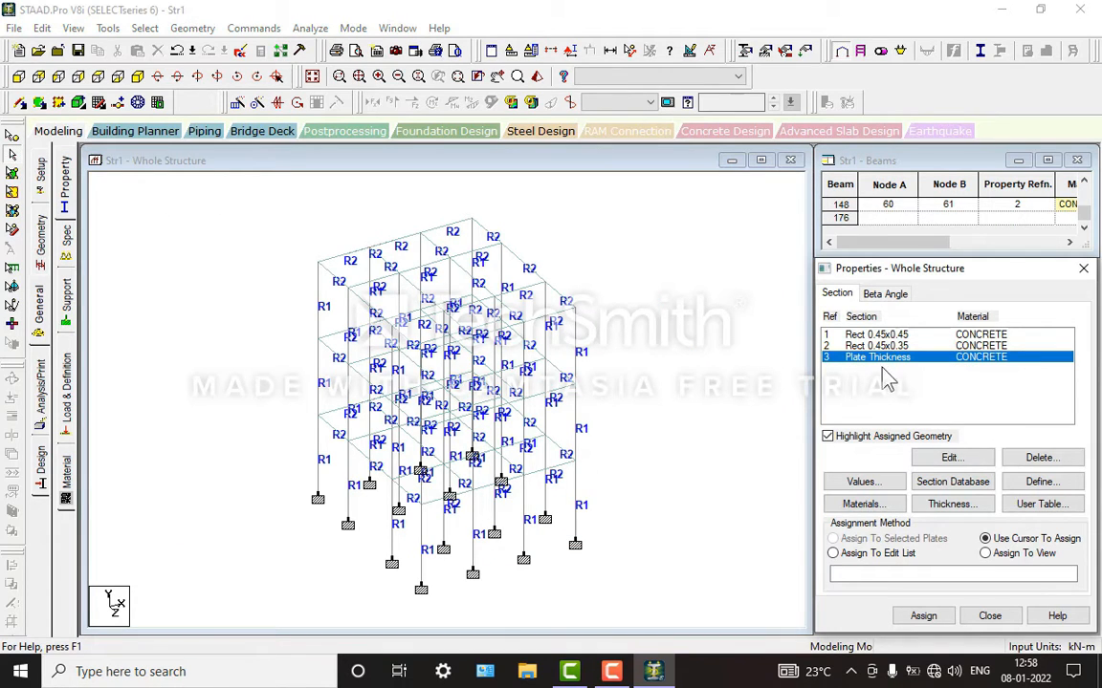
{"action": "left_click", "coordinate": [987, 555]}
{"action": "left_click", "coordinate": [932, 617]}
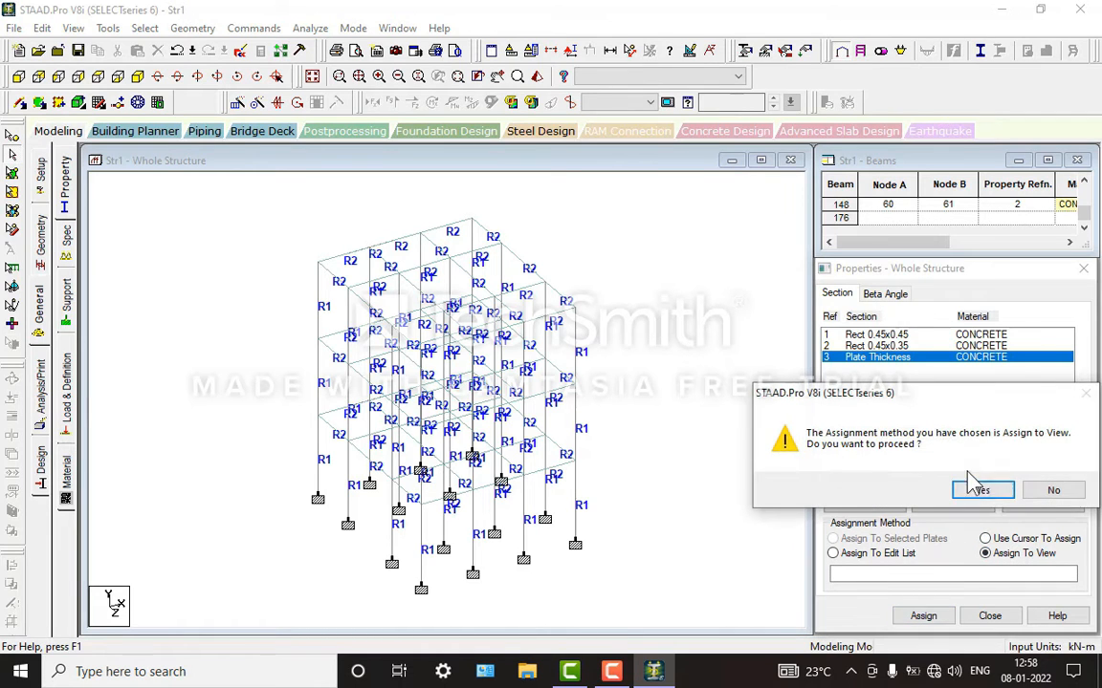
{"action": "left_click", "coordinate": [979, 489]}
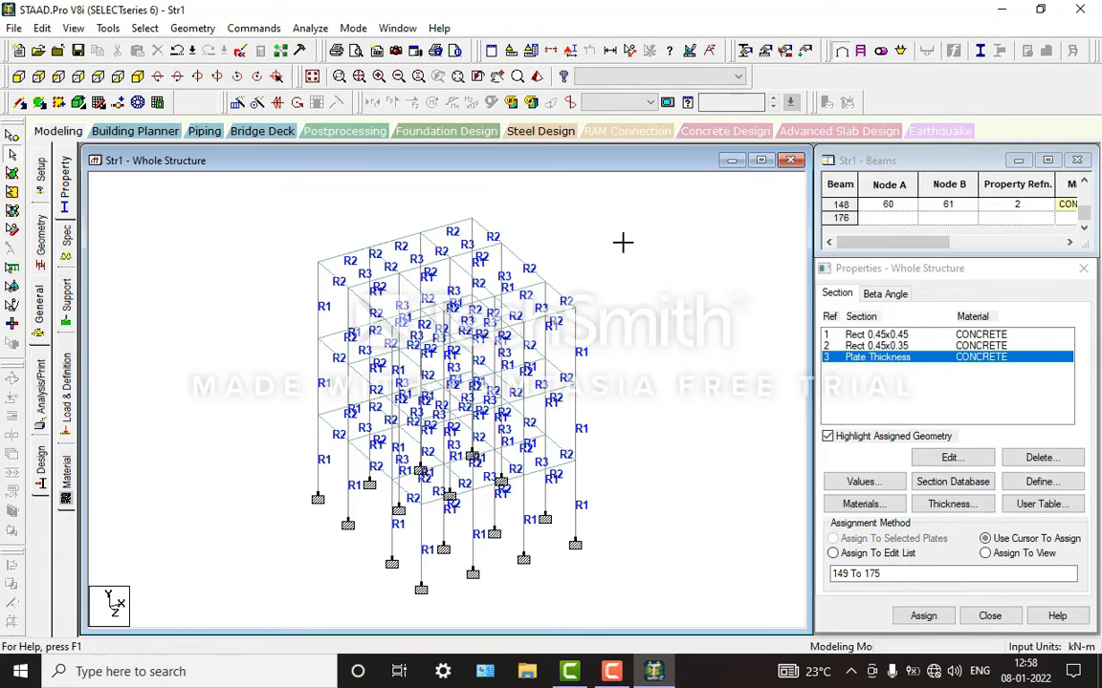
Step: Examine the floor plates from above in the 3D rendered view, and close the view
{"action": "left_click", "coordinate": [538, 78]}
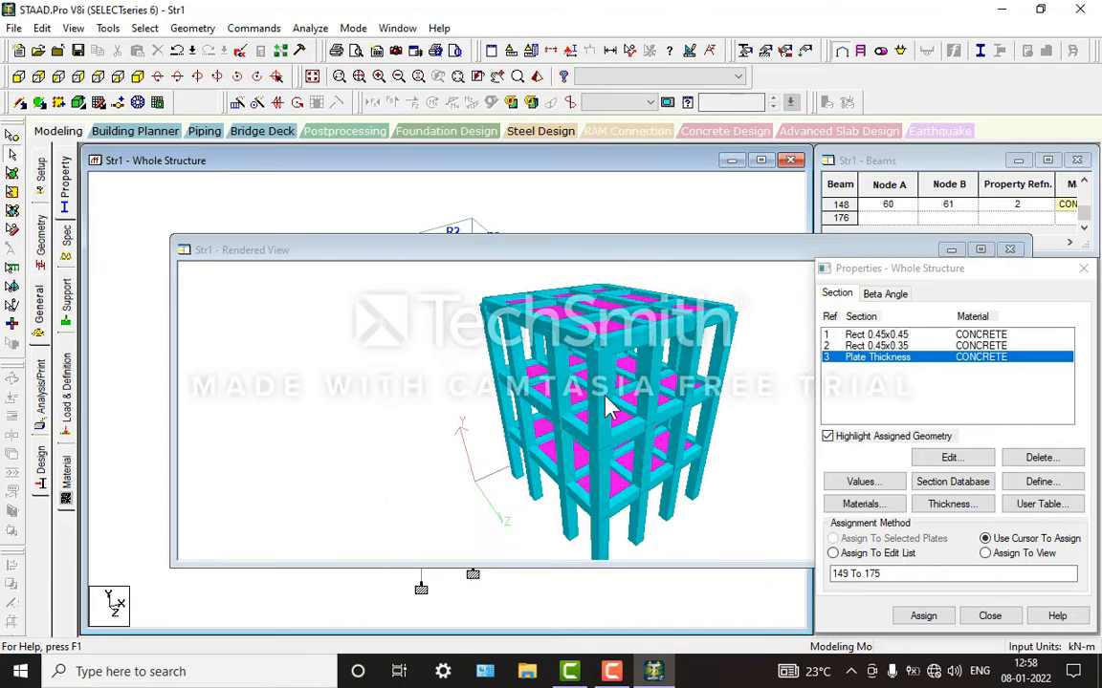
{"action": "left_click_drag", "start_coordinate": [609, 406], "coordinate": [693, 292]}
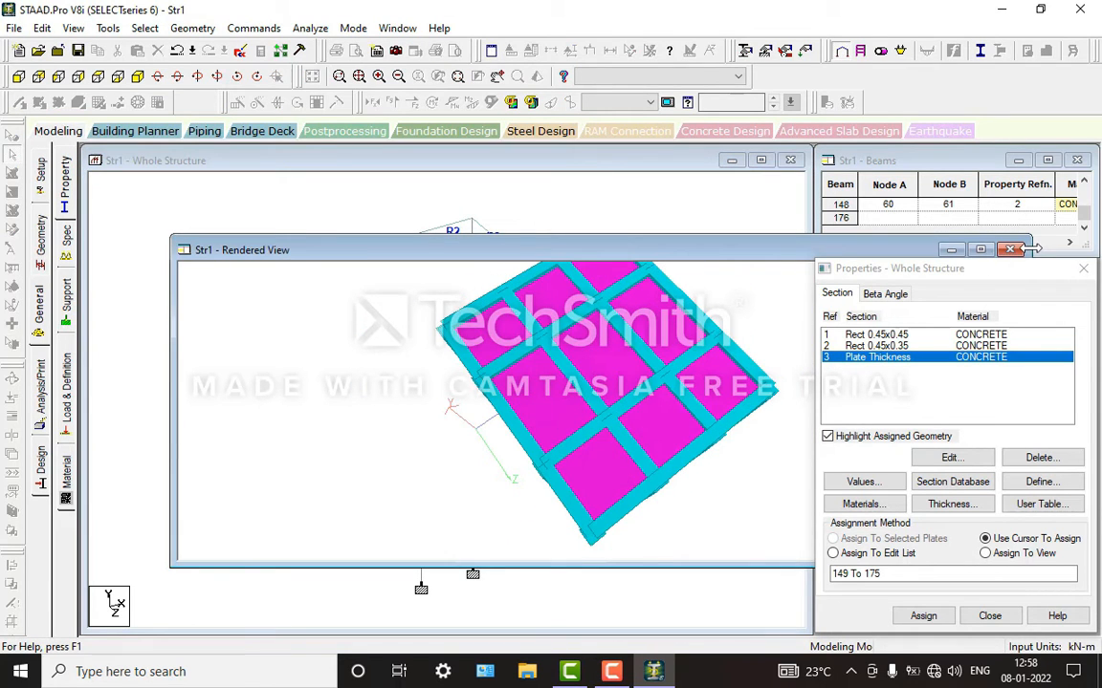
{"action": "left_click", "coordinate": [1012, 250]}
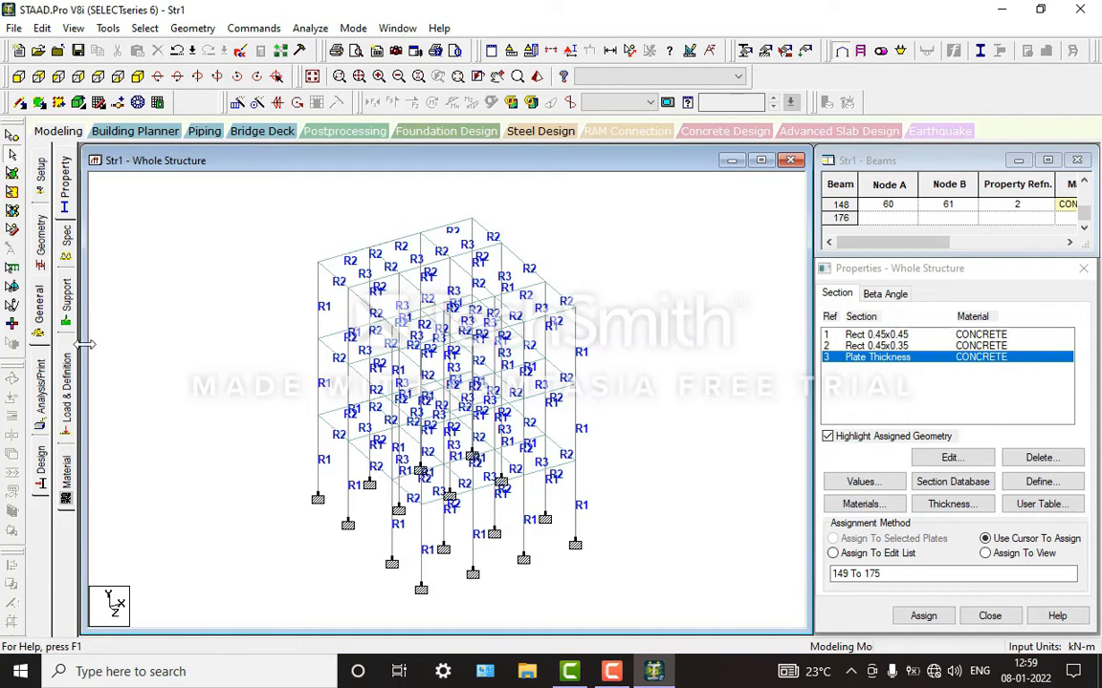
Step: Assign the CONCRETE material to the whole structure using the Assign To View method
{"action": "left_click", "coordinate": [65, 473]}
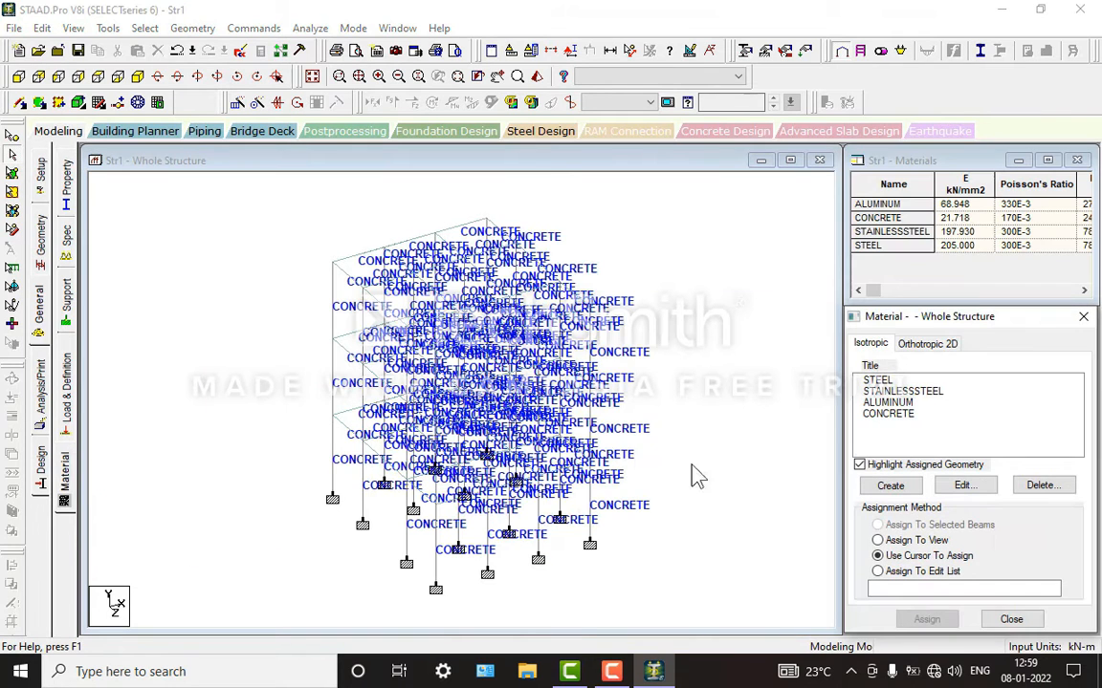
{"action": "left_click", "coordinate": [897, 417]}
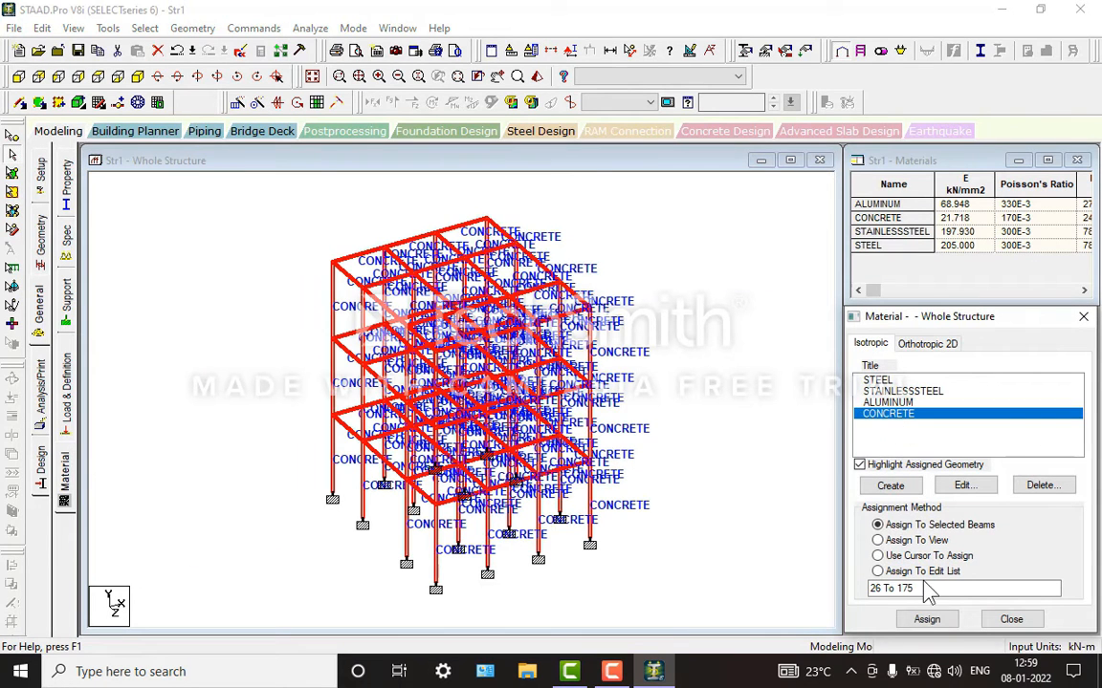
{"action": "left_click", "coordinate": [899, 542]}
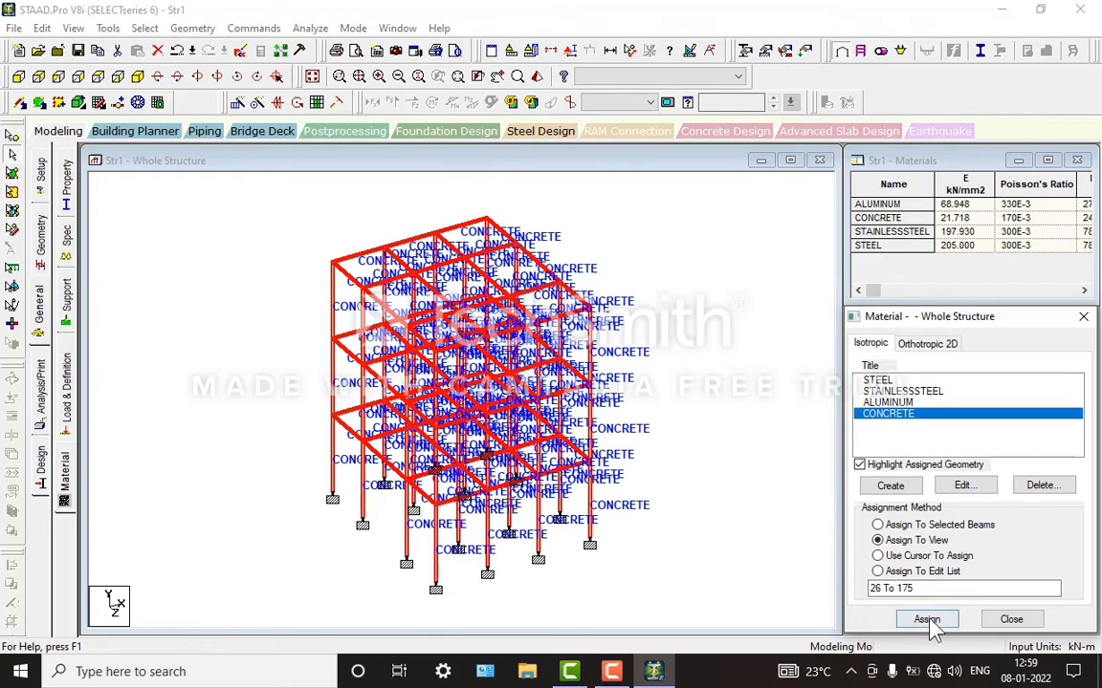
{"action": "left_click", "coordinate": [925, 619]}
{"action": "left_click", "coordinate": [982, 520]}
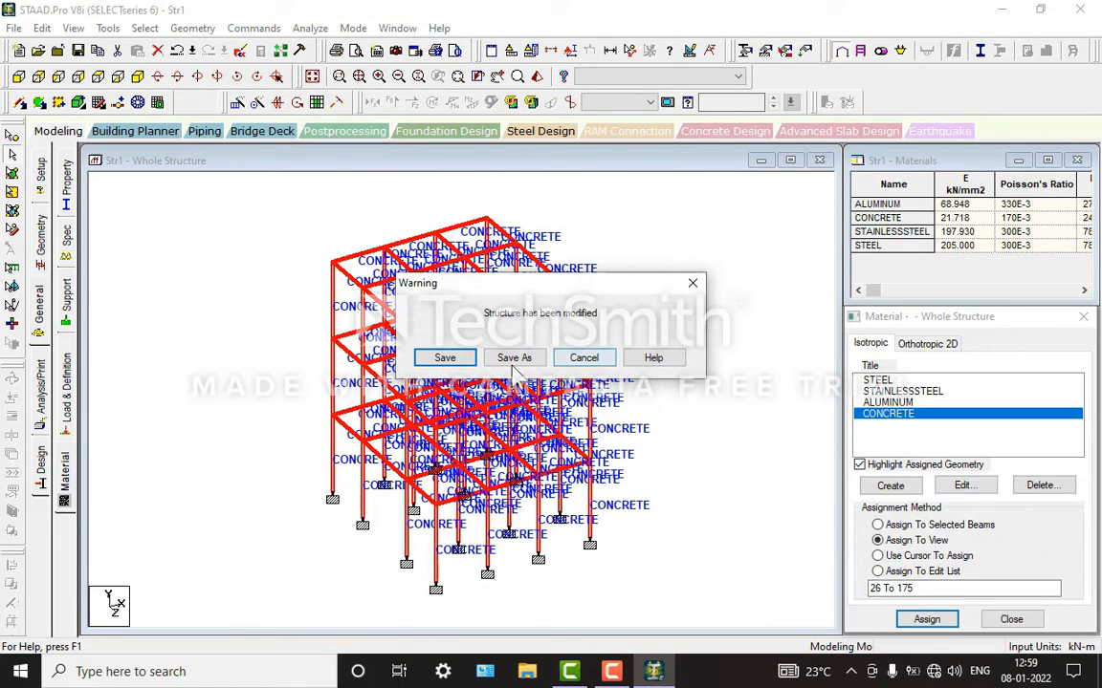
Step: Save the modified structure in the staad folder as a STAAD.Pro file named bulng
{"action": "left_click", "coordinate": [445, 358]}
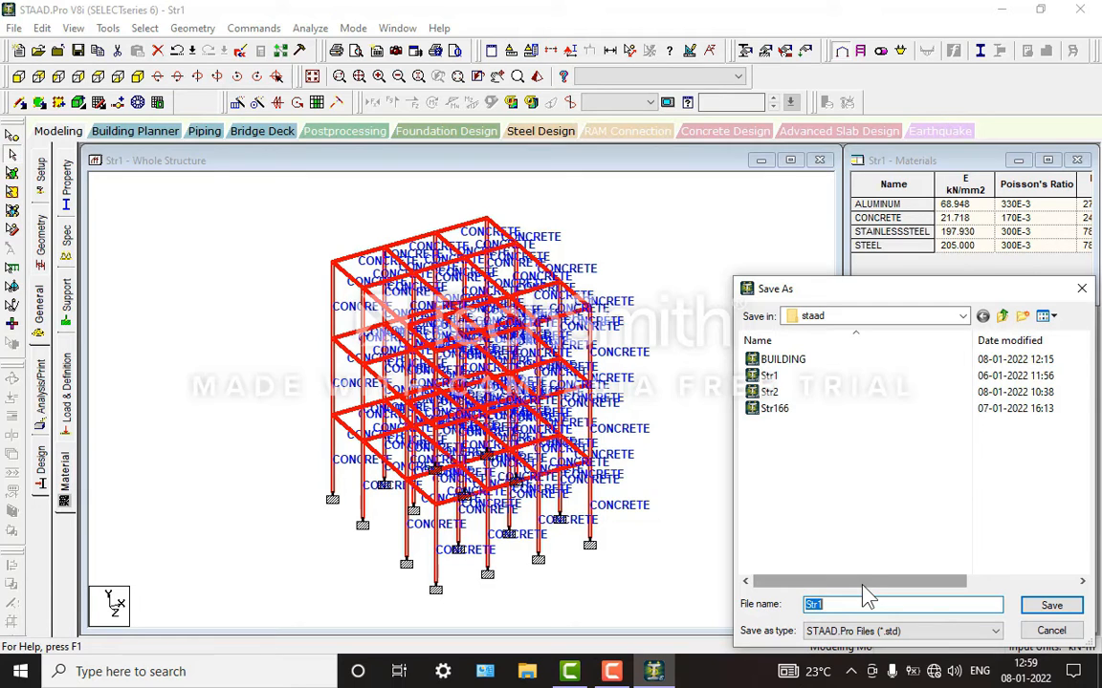
{"action": "type", "text": "bulng"}
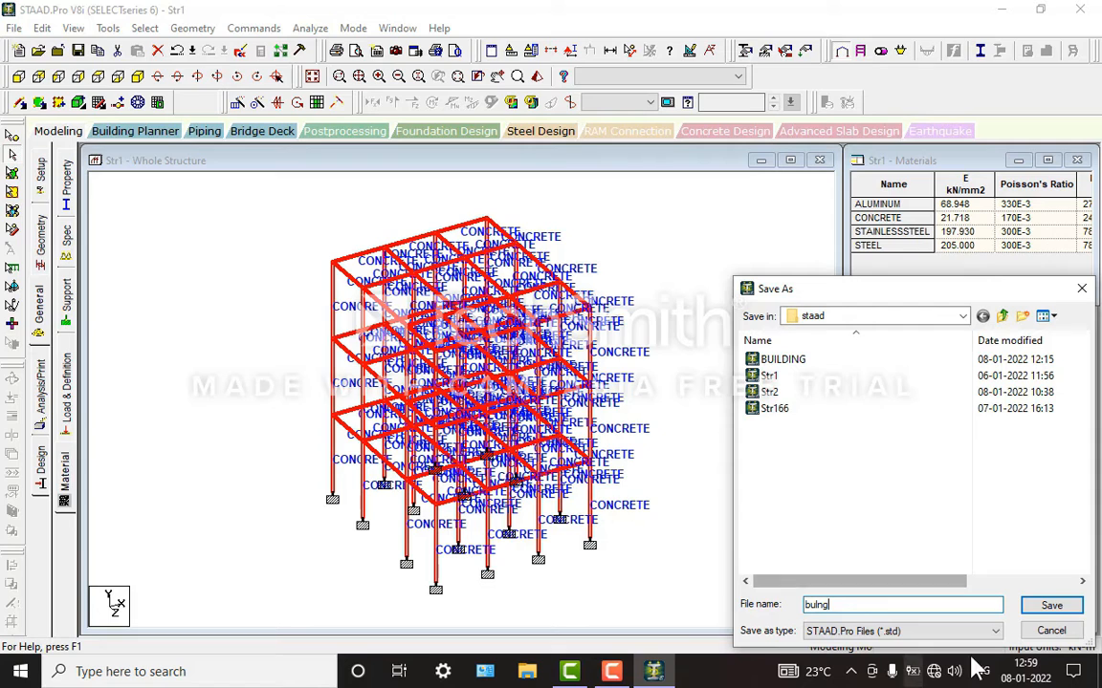
{"action": "left_click", "coordinate": [1051, 610]}
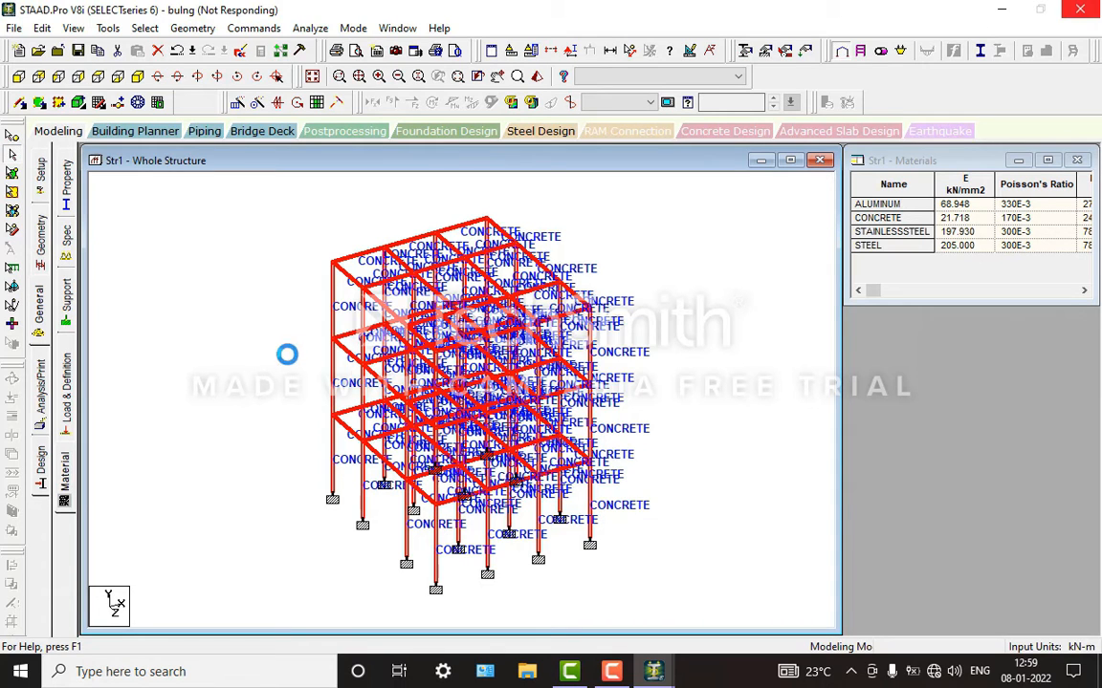
Step: Assign CONCRETE to the selected members again and review the material's isotropic properties without changing them
{"action": "left_click", "coordinate": [63, 492]}
{"action": "left_click", "coordinate": [890, 414]}
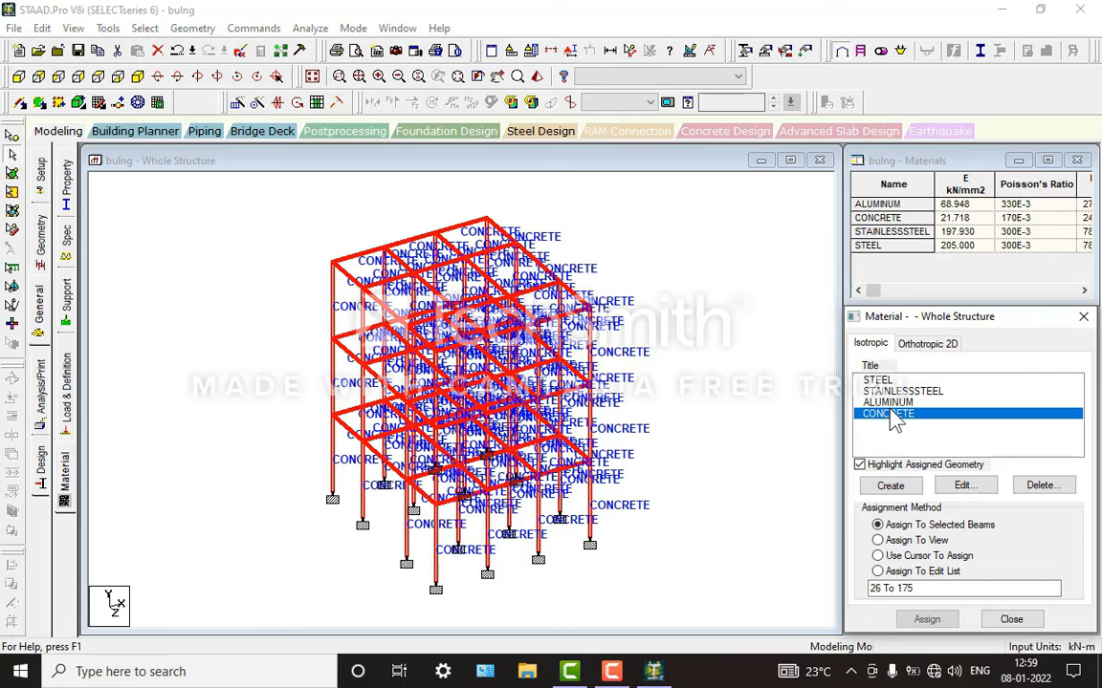
{"action": "left_click", "coordinate": [926, 619]}
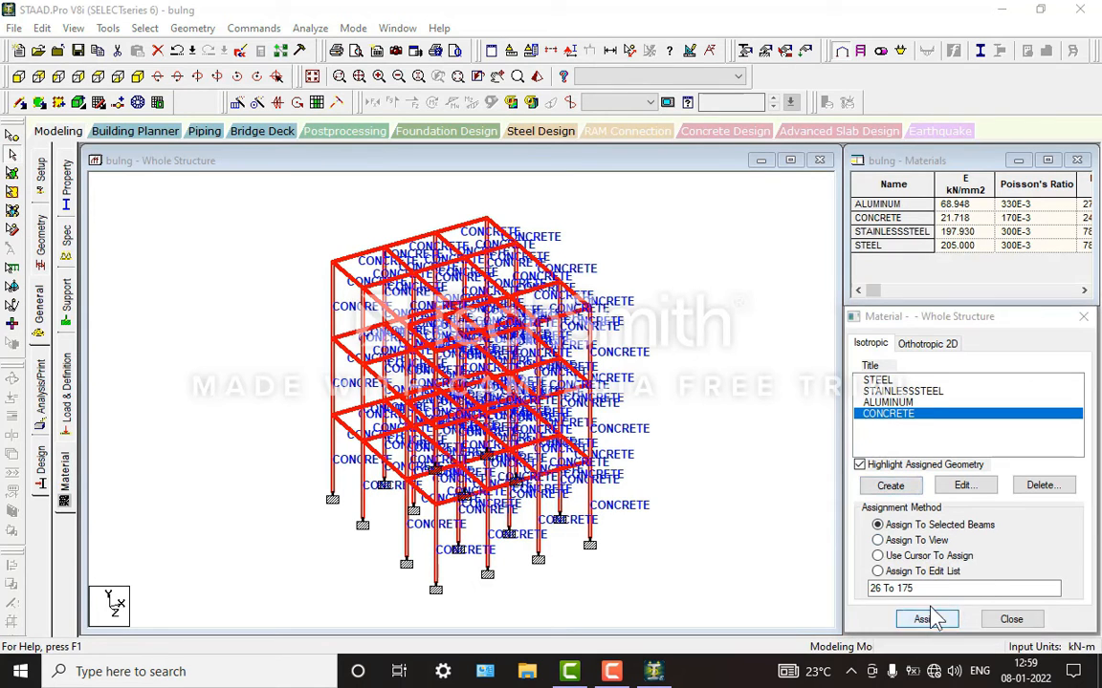
{"action": "left_click", "coordinate": [978, 517]}
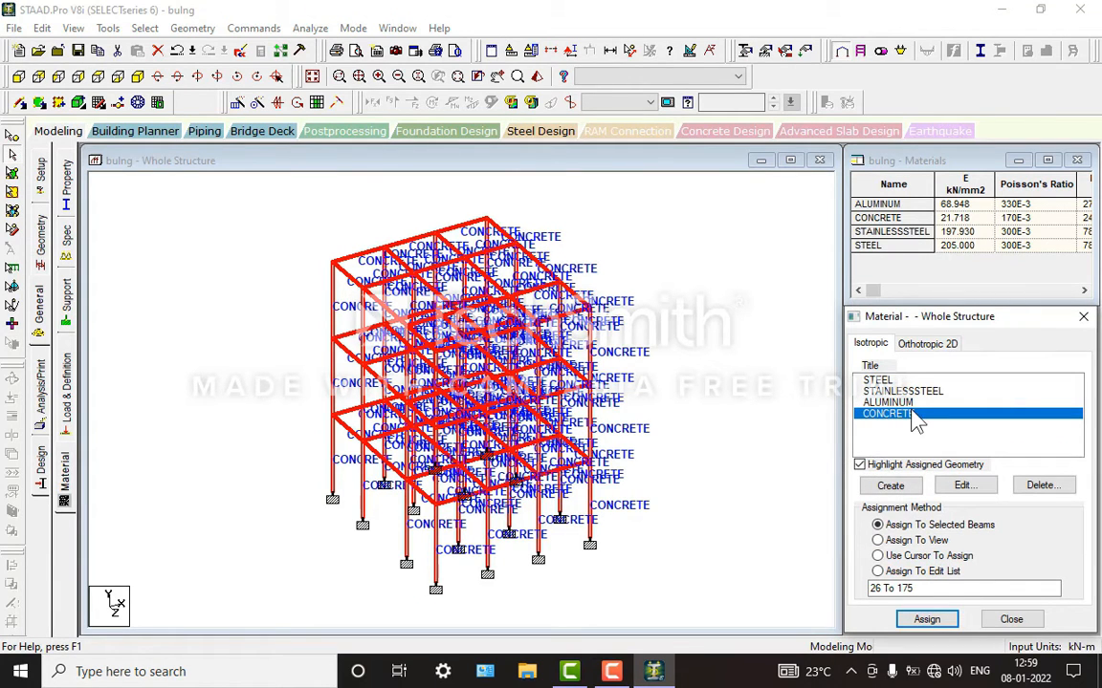
{"action": "left_click", "coordinate": [985, 486]}
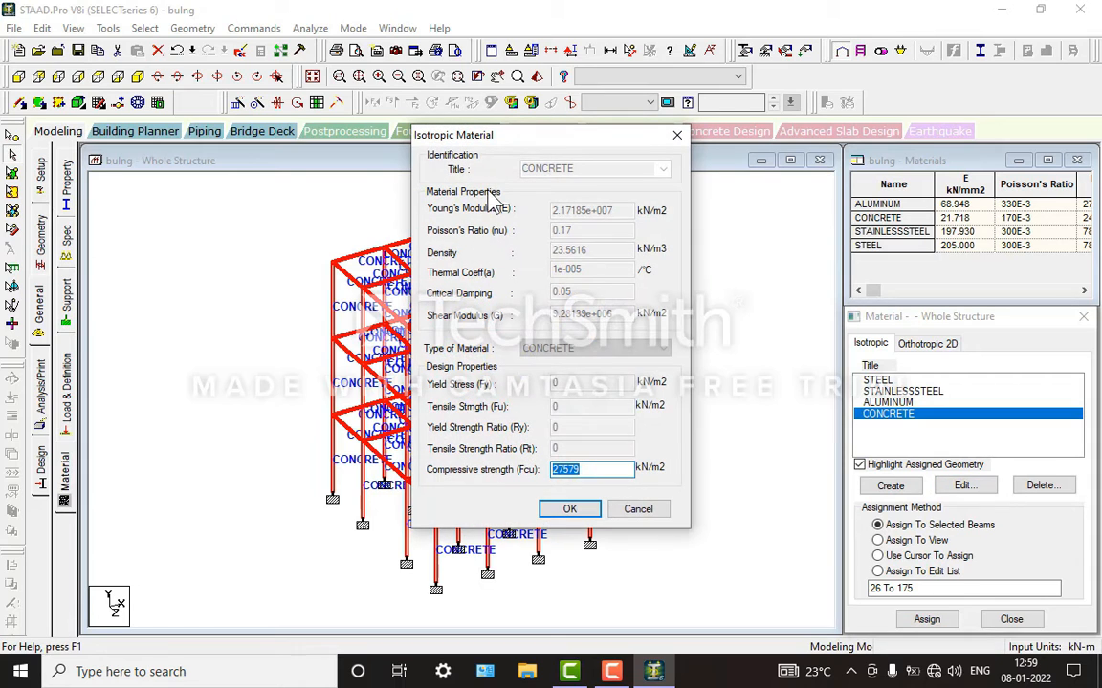
{"action": "left_click", "coordinate": [635, 510]}
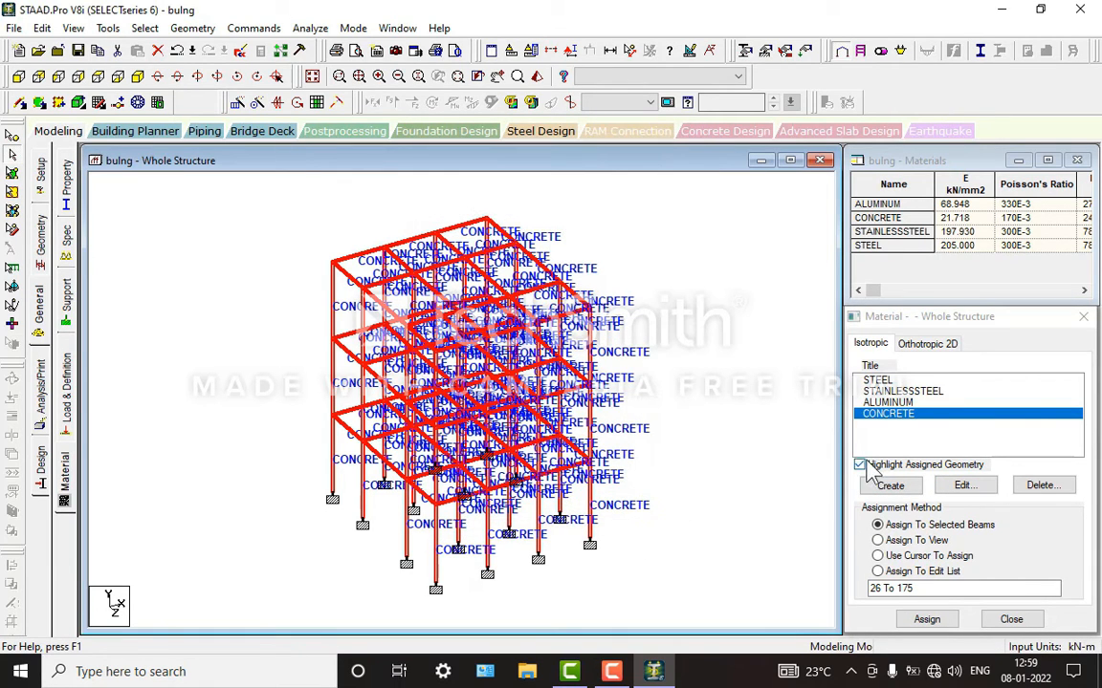
Step: Add primary load case 1 with the Dead loading type and the title DL
{"action": "left_click", "coordinate": [65, 382]}
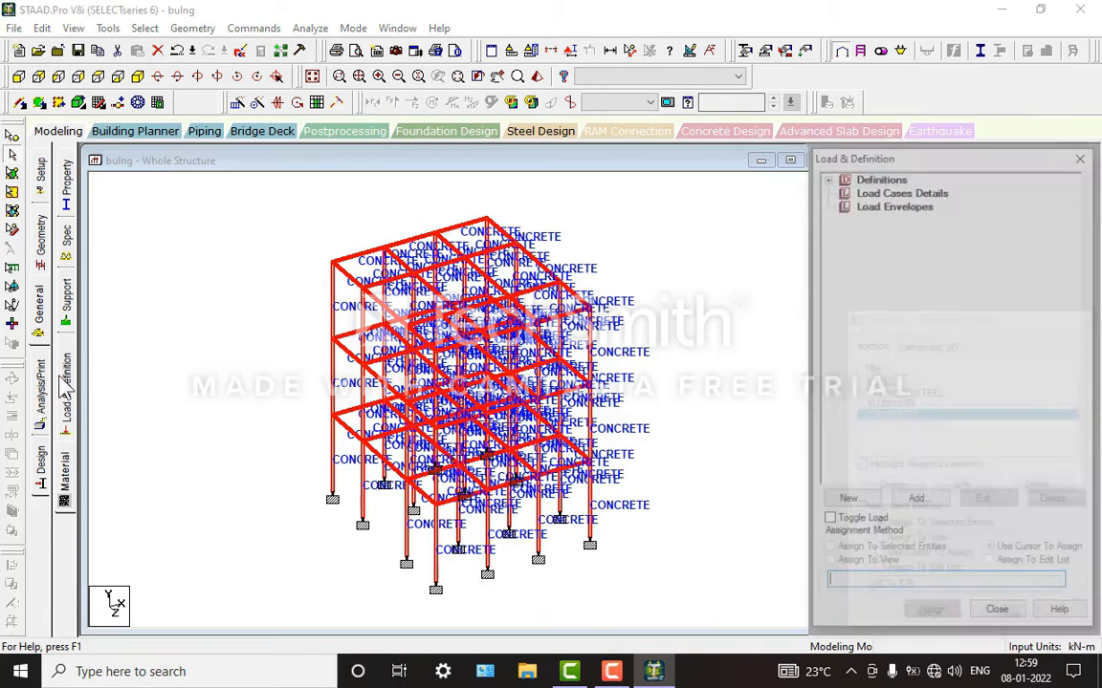
{"action": "left_click", "coordinate": [888, 190]}
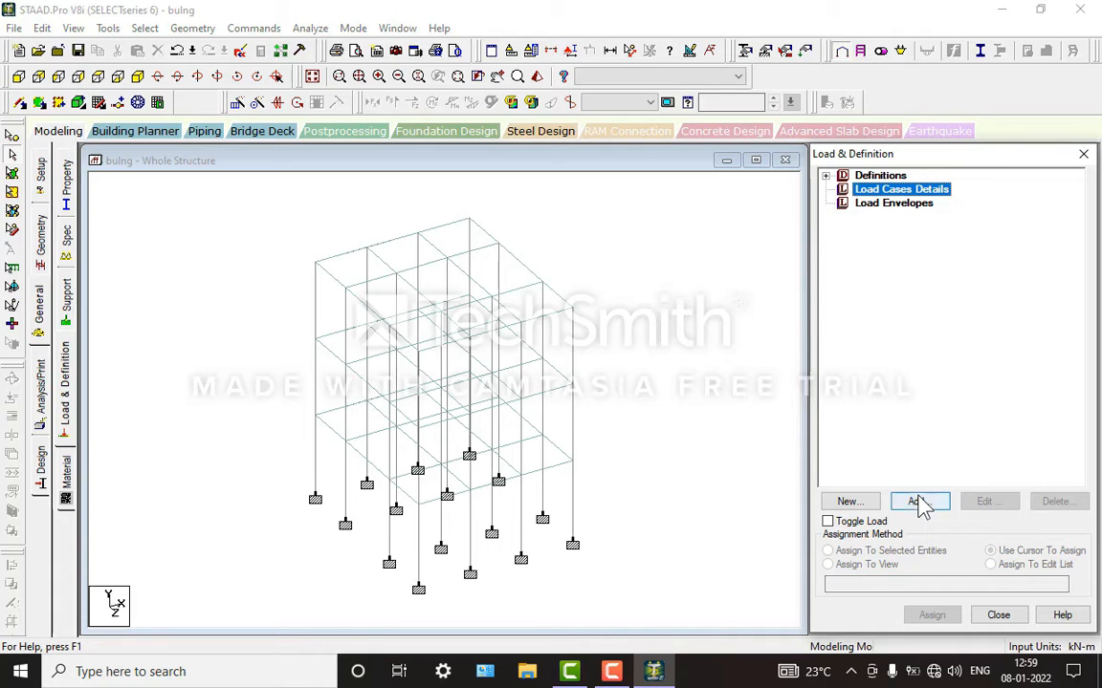
{"action": "left_click", "coordinate": [920, 504]}
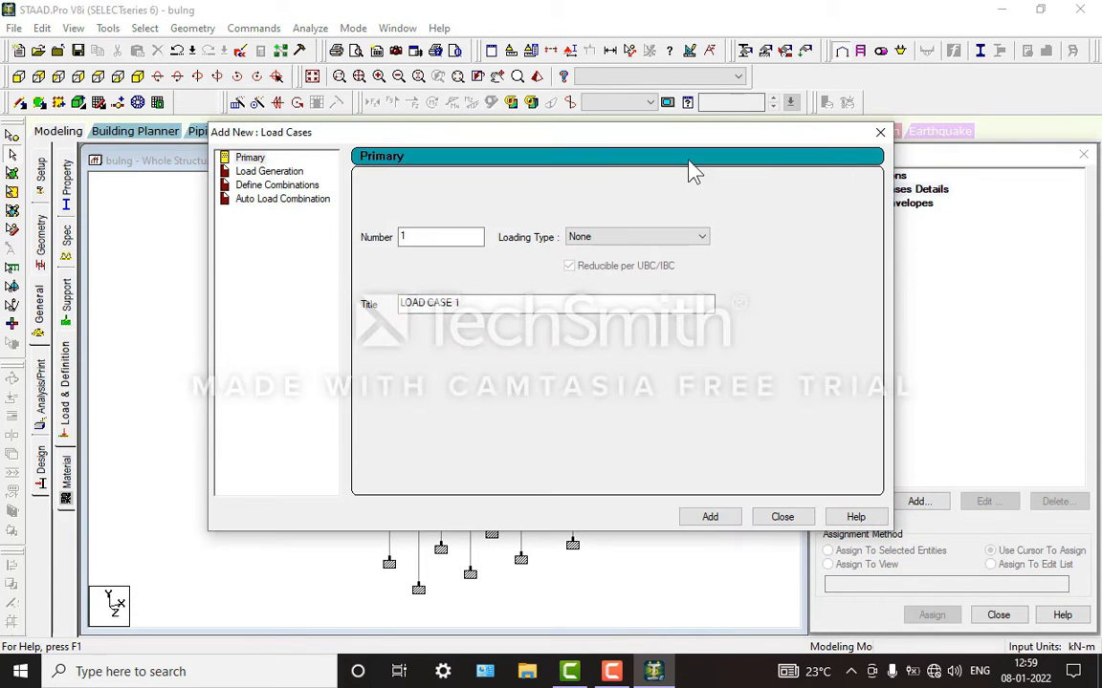
{"action": "left_click", "coordinate": [612, 239]}
{"action": "left_click", "coordinate": [605, 254]}
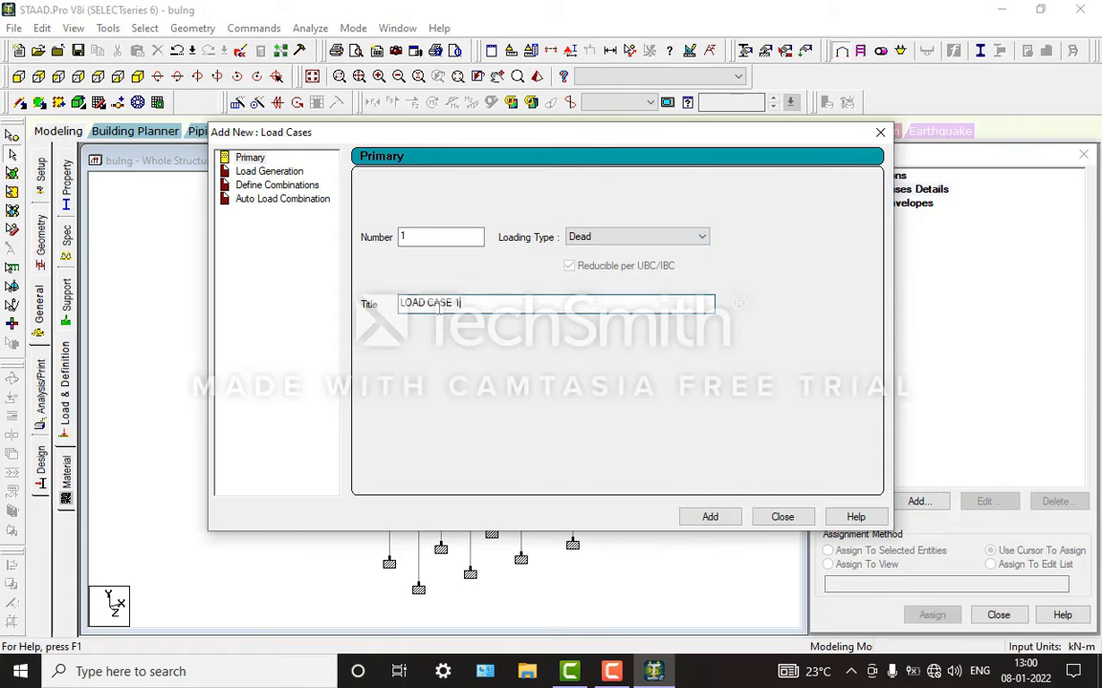
{"action": "left_click_drag", "start_coordinate": [439, 308], "coordinate": [302, 316]}
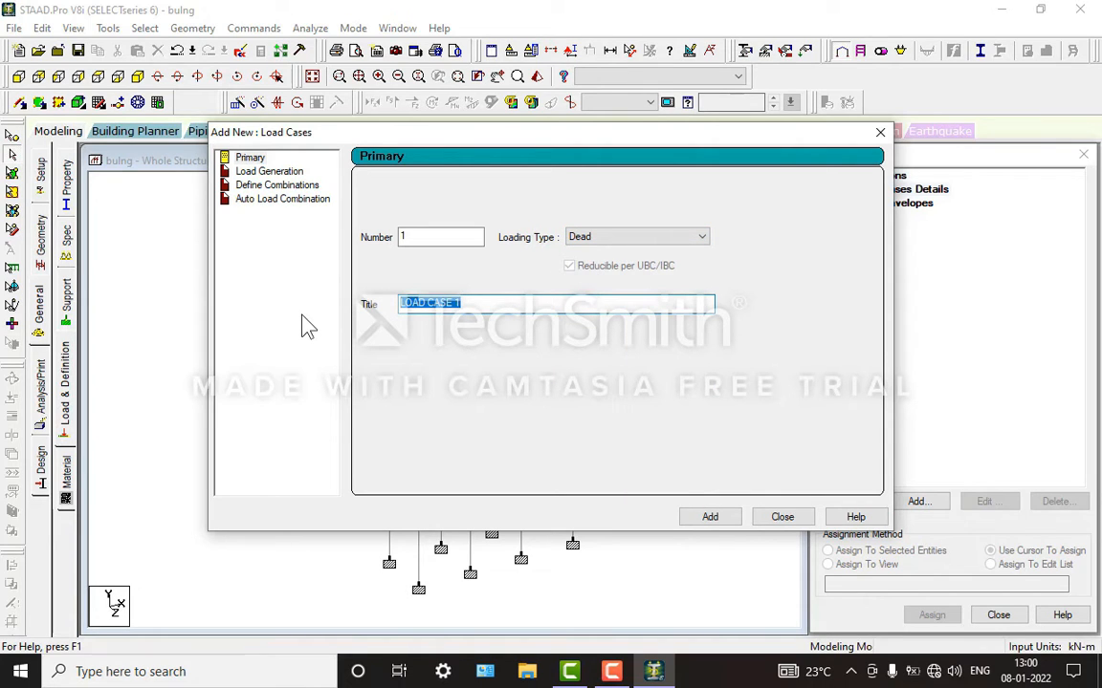
{"action": "type", "text": "DL"}
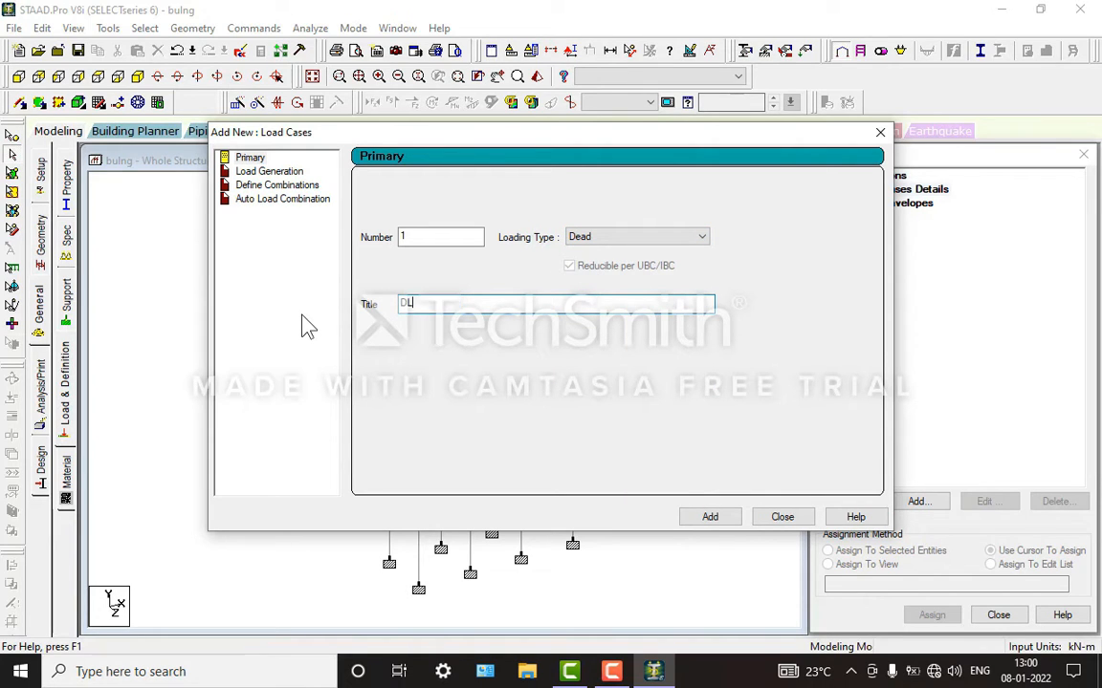
{"action": "key", "text": "Return"}
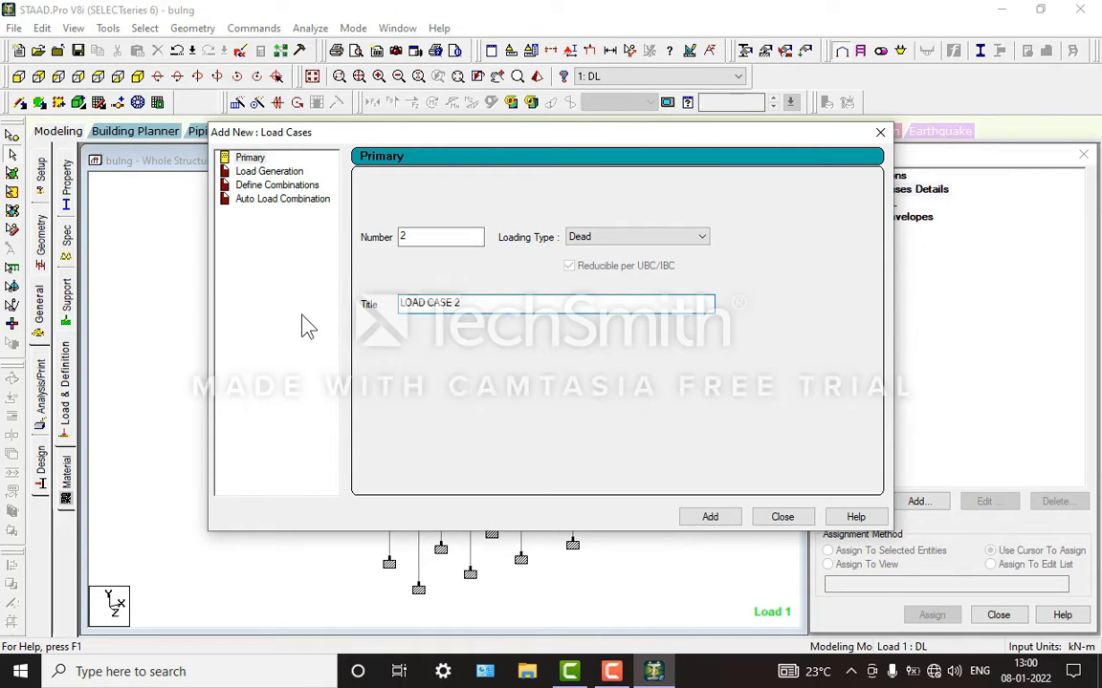
Step: Add primary load case 2 with the Live loading type and the title LL
{"action": "left_click", "coordinate": [602, 240]}
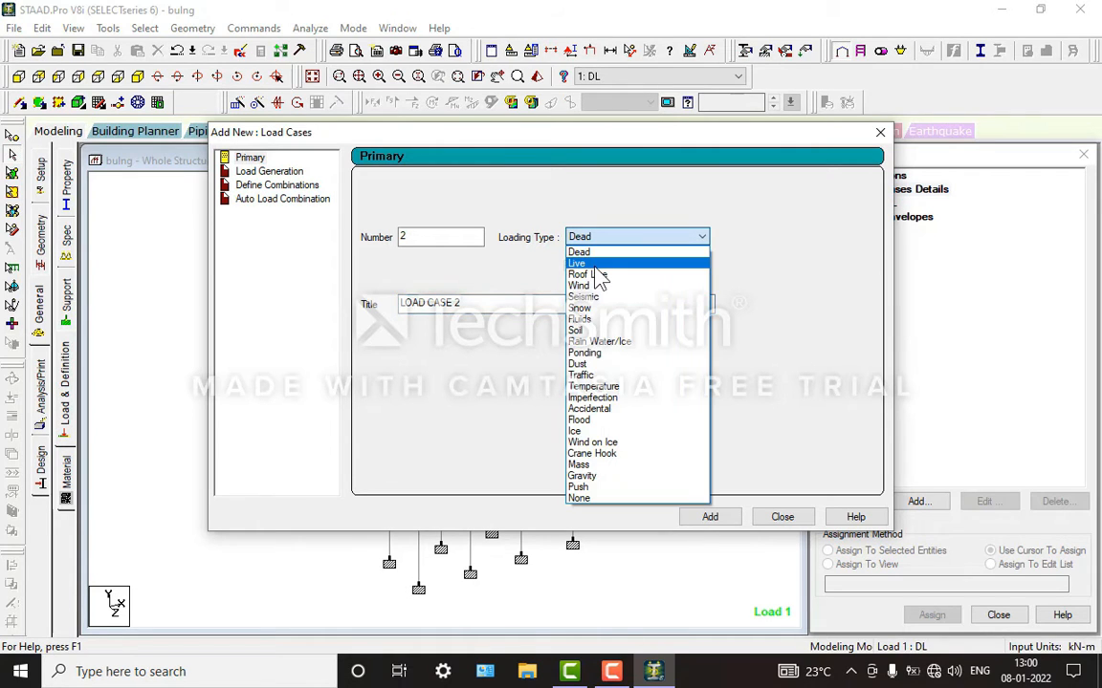
{"action": "left_click", "coordinate": [599, 262]}
{"action": "left_click_drag", "start_coordinate": [492, 307], "coordinate": [200, 311]}
{"action": "type", "text": "LL"}
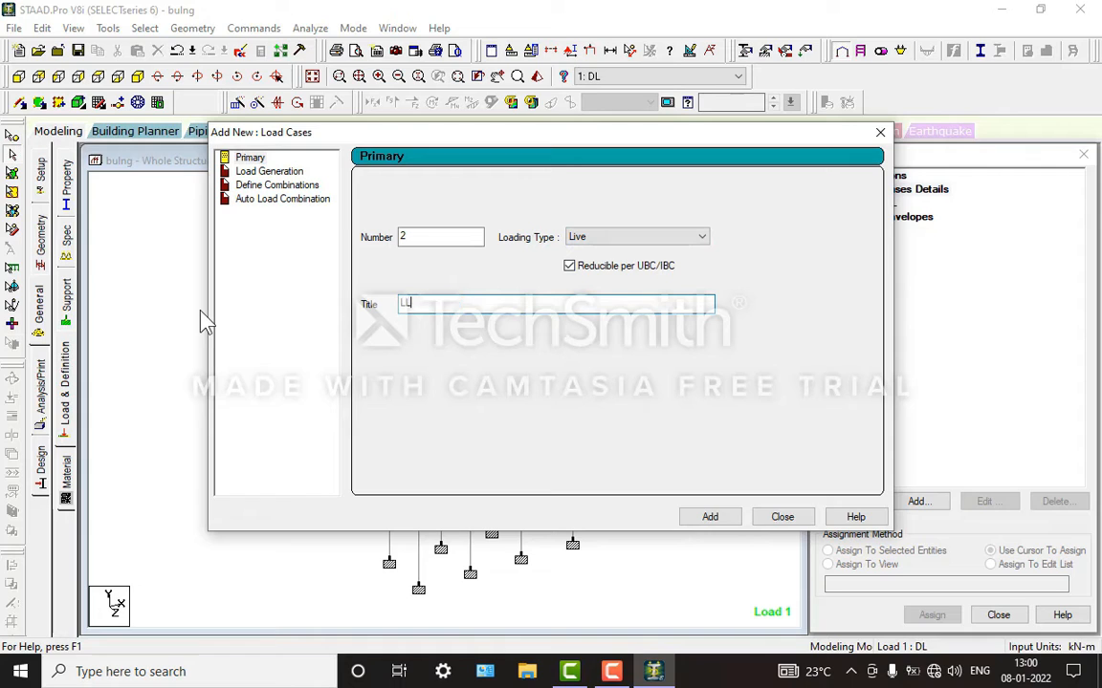
{"action": "key", "text": "Return"}
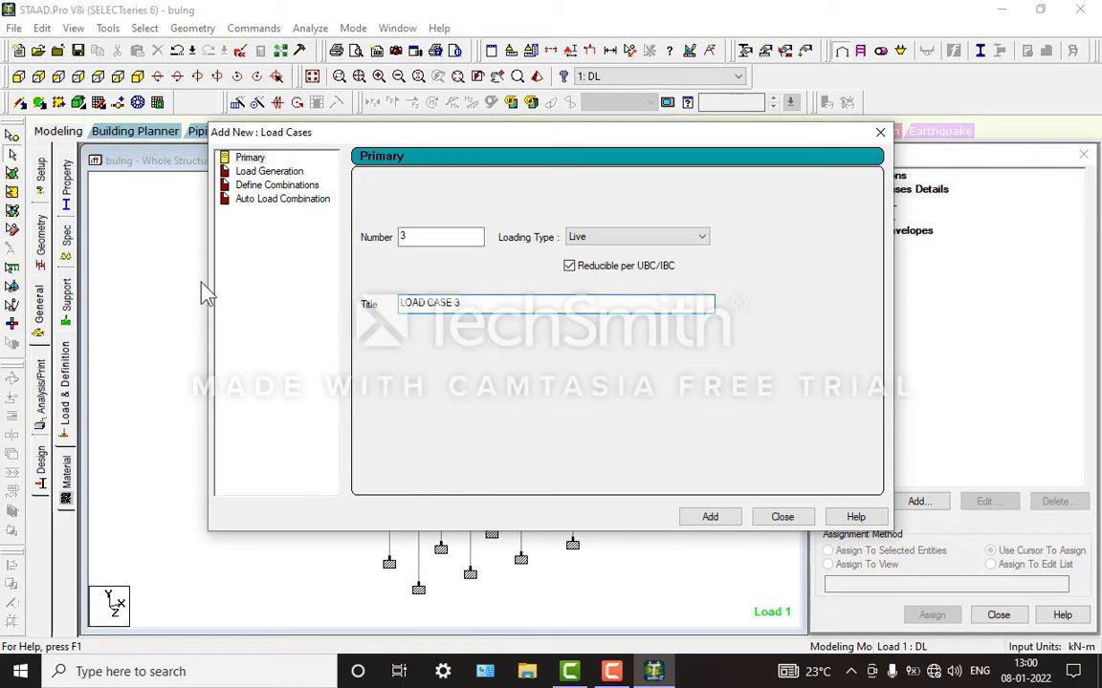
Step: Add primary load case 3 with the Wind loading type and the title W X
{"action": "left_click", "coordinate": [639, 245]}
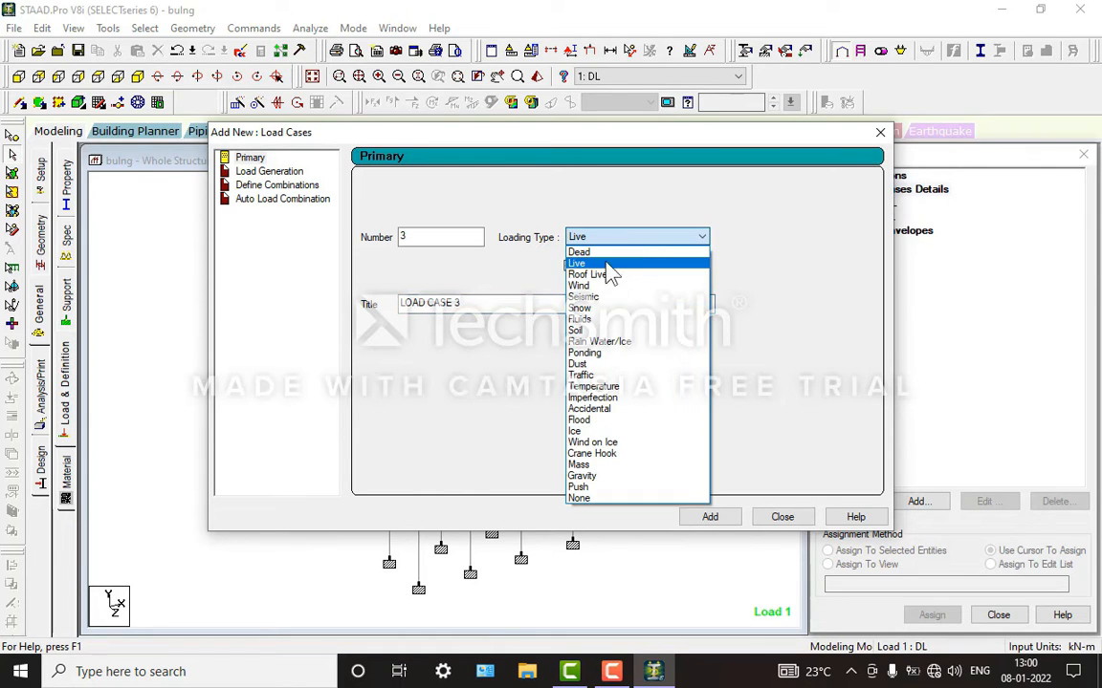
{"action": "left_click", "coordinate": [598, 288]}
{"action": "left_click_drag", "start_coordinate": [462, 303], "coordinate": [295, 307]}
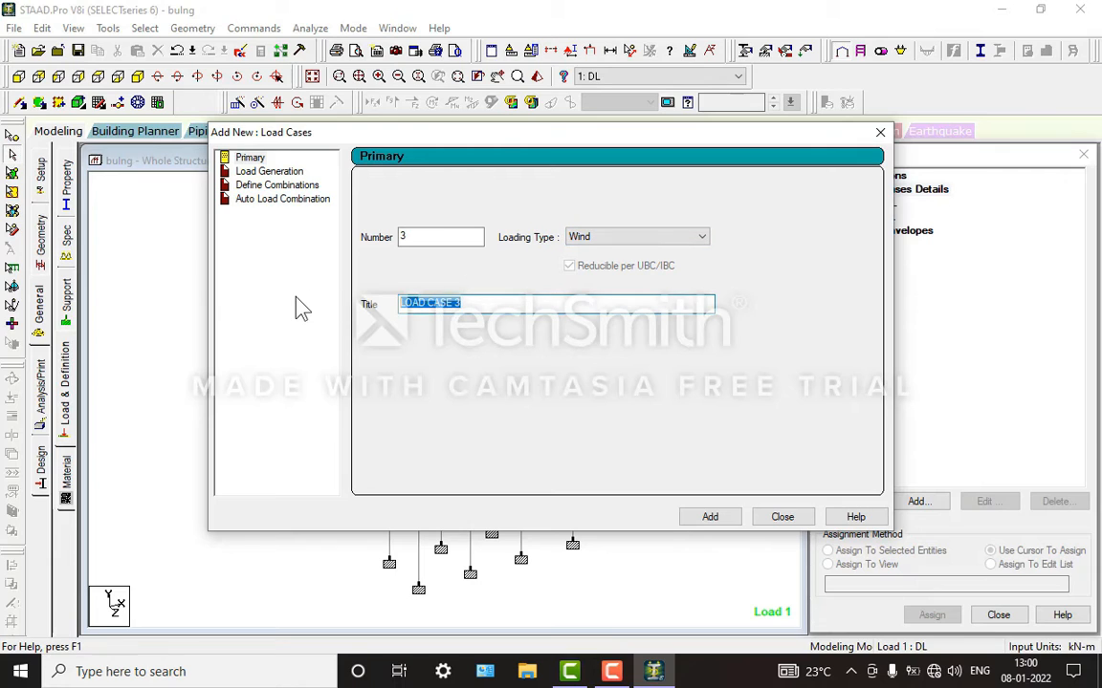
{"action": "type", "text": "W X"}
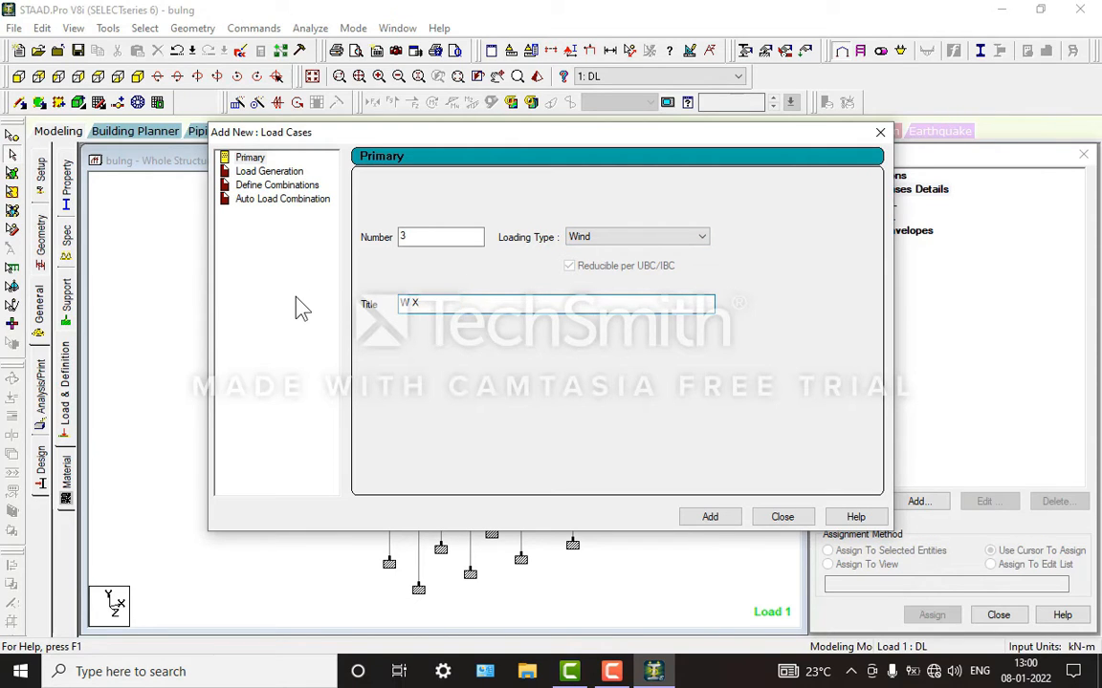
{"action": "key", "text": "Return"}
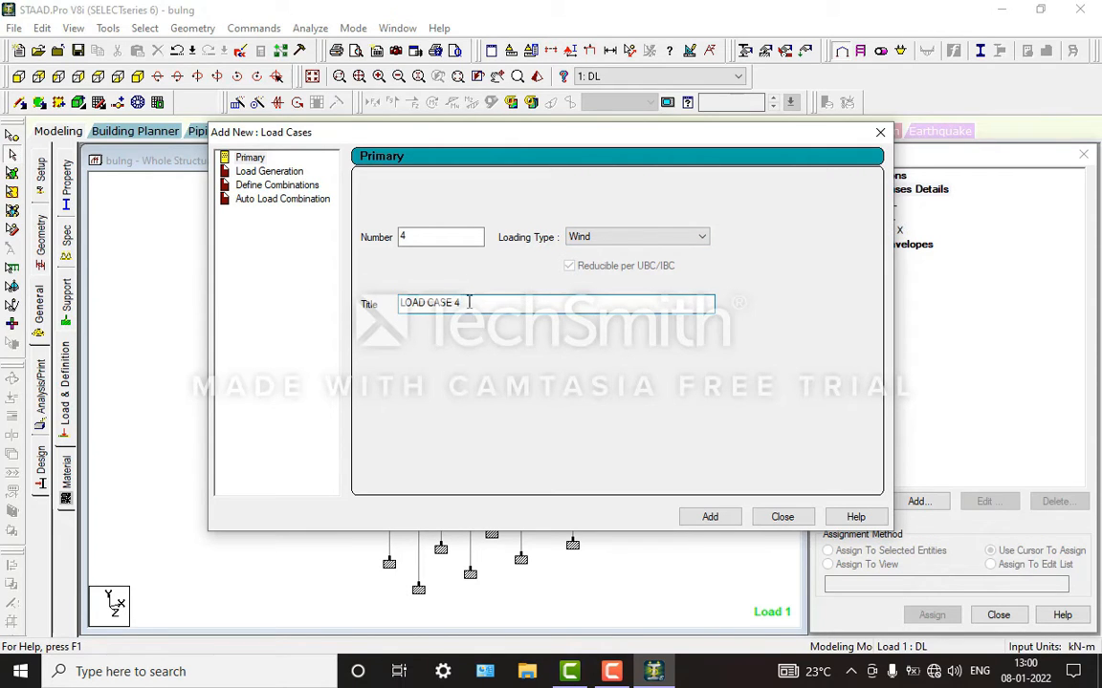
Step: Add primary load case 4 as a Wind load titled W Z, and finish adding load cases
{"action": "left_click_drag", "start_coordinate": [462, 303], "coordinate": [296, 320]}
{"action": "type", "text": "W Z"}
{"action": "left_click", "coordinate": [707, 517]}
{"action": "left_click", "coordinate": [784, 517]}
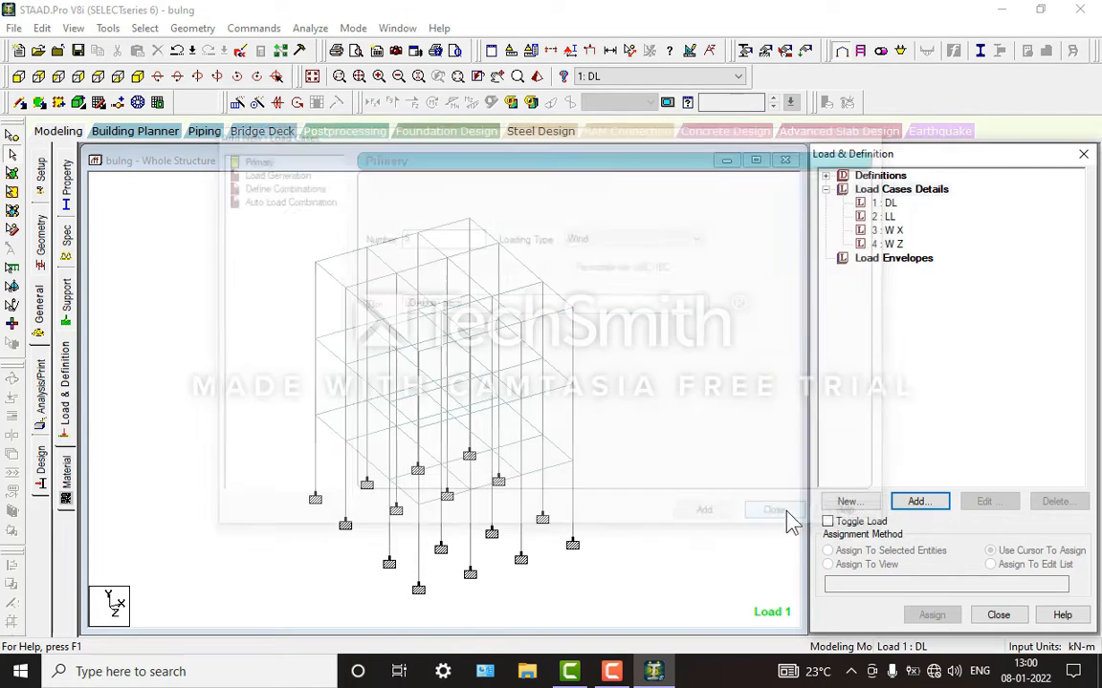
Step: Add a selfweight load in the Y direction with factor -1 to the DL load case
{"action": "left_click", "coordinate": [888, 205]}
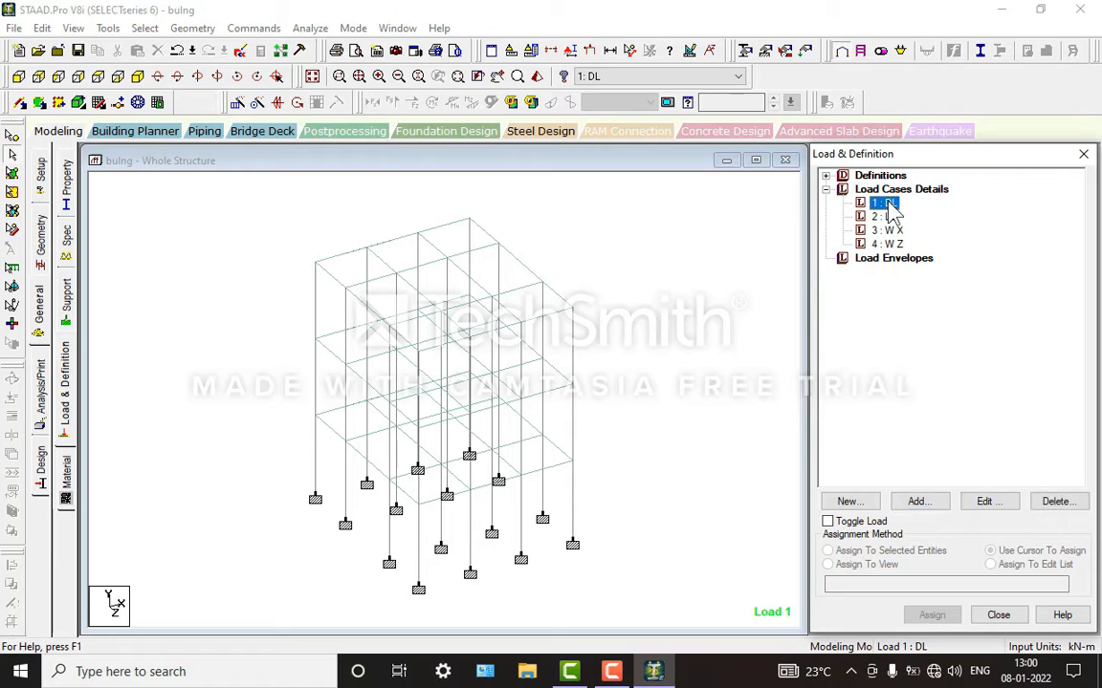
{"action": "left_click", "coordinate": [924, 505]}
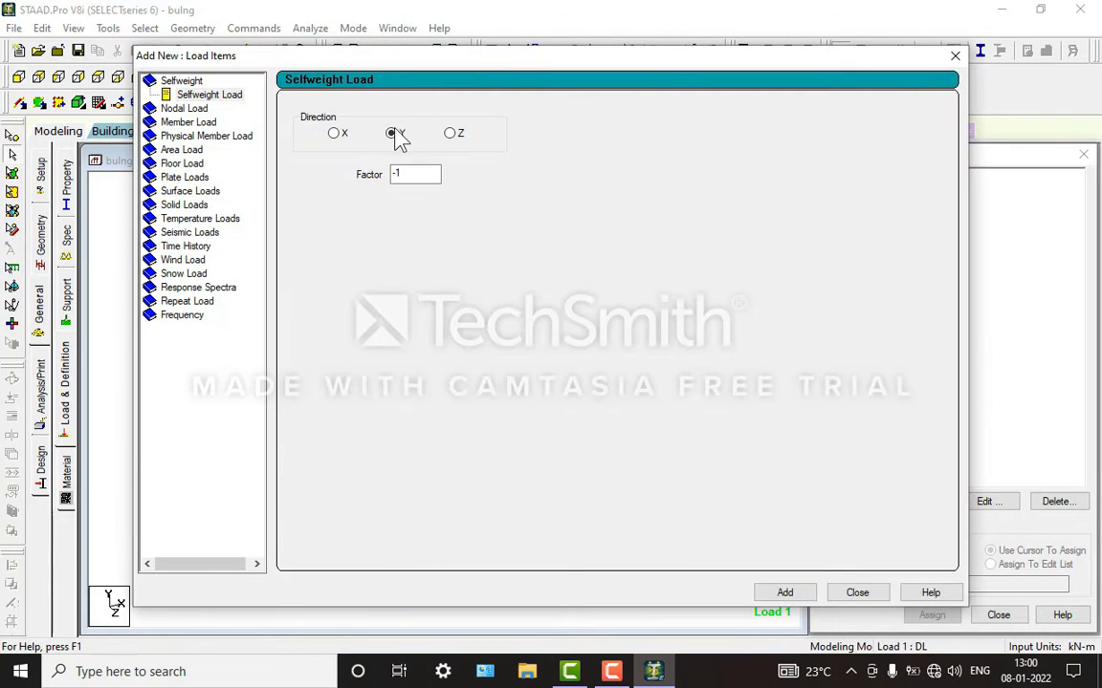
{"action": "left_click", "coordinate": [784, 593]}
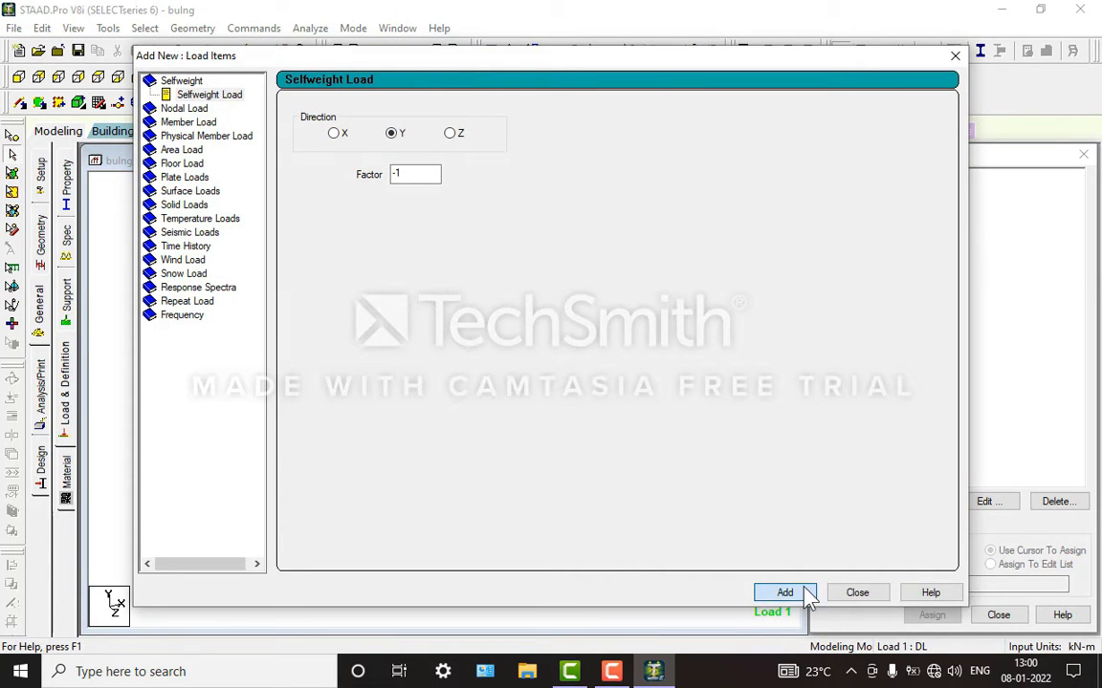
{"action": "left_click", "coordinate": [857, 593]}
Step: Assign the selfweight load to the whole structure using the Assign To View method, and clear the member selection
{"action": "left_click", "coordinate": [929, 217]}
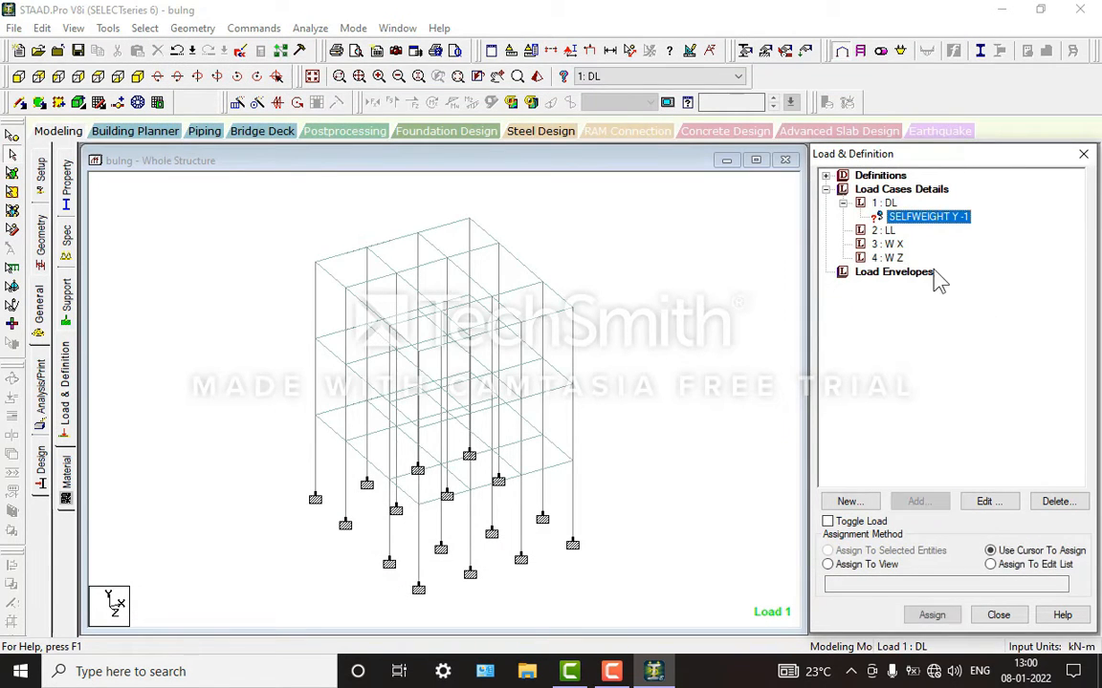
{"action": "left_click", "coordinate": [828, 564]}
{"action": "left_click", "coordinate": [932, 615]}
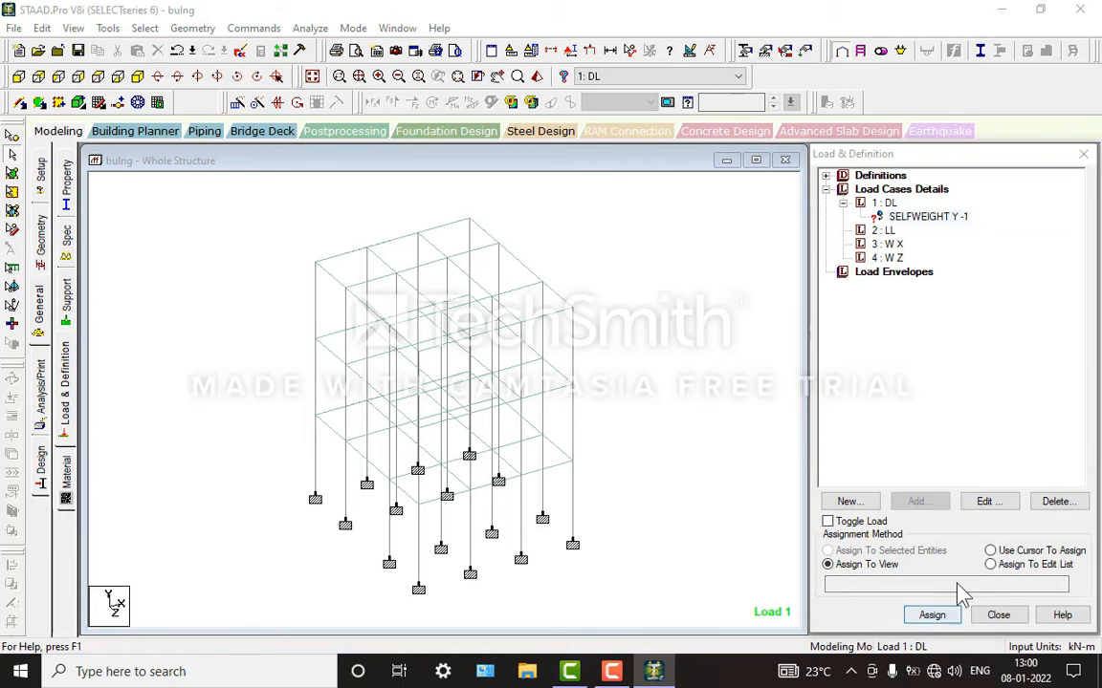
{"action": "left_click", "coordinate": [983, 435]}
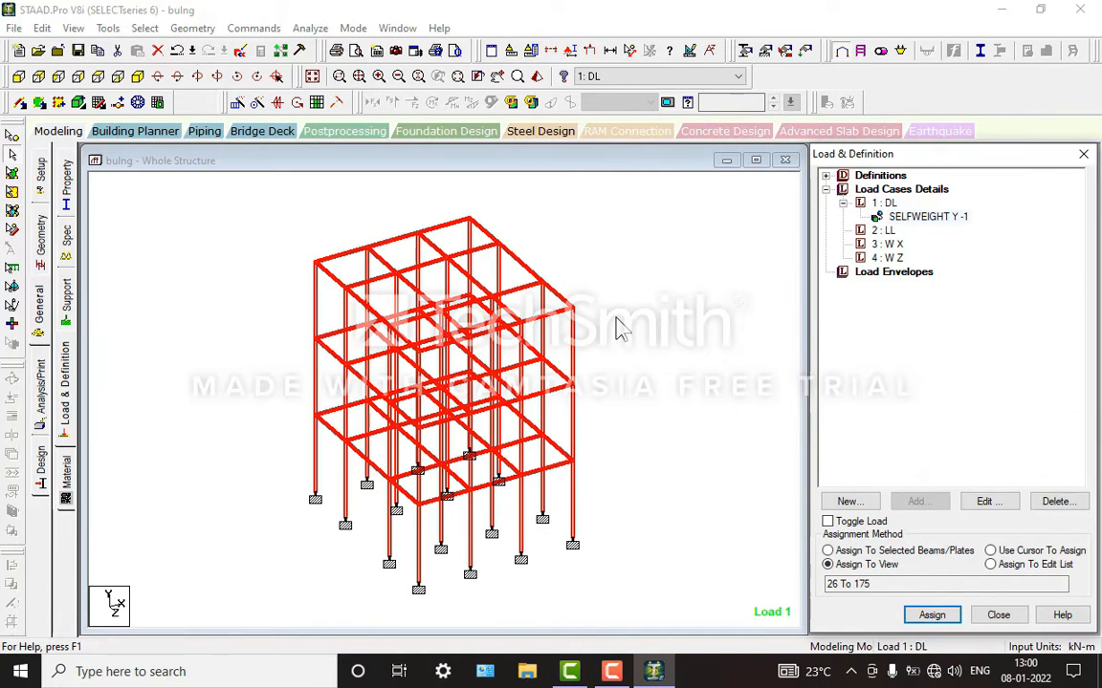
{"action": "left_click", "coordinate": [617, 328]}
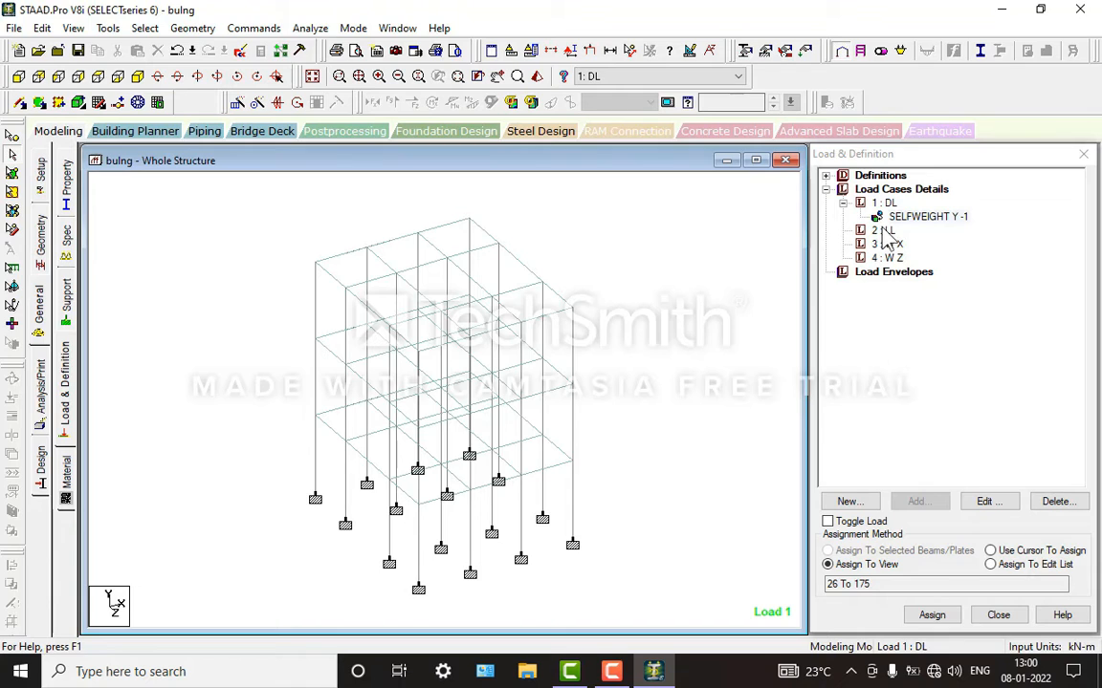
Step: Add a Global Y floor load of -3.75 kN/m2 over the Y range 0 to 9 m to the LL case, and display it
{"action": "left_click", "coordinate": [882, 231]}
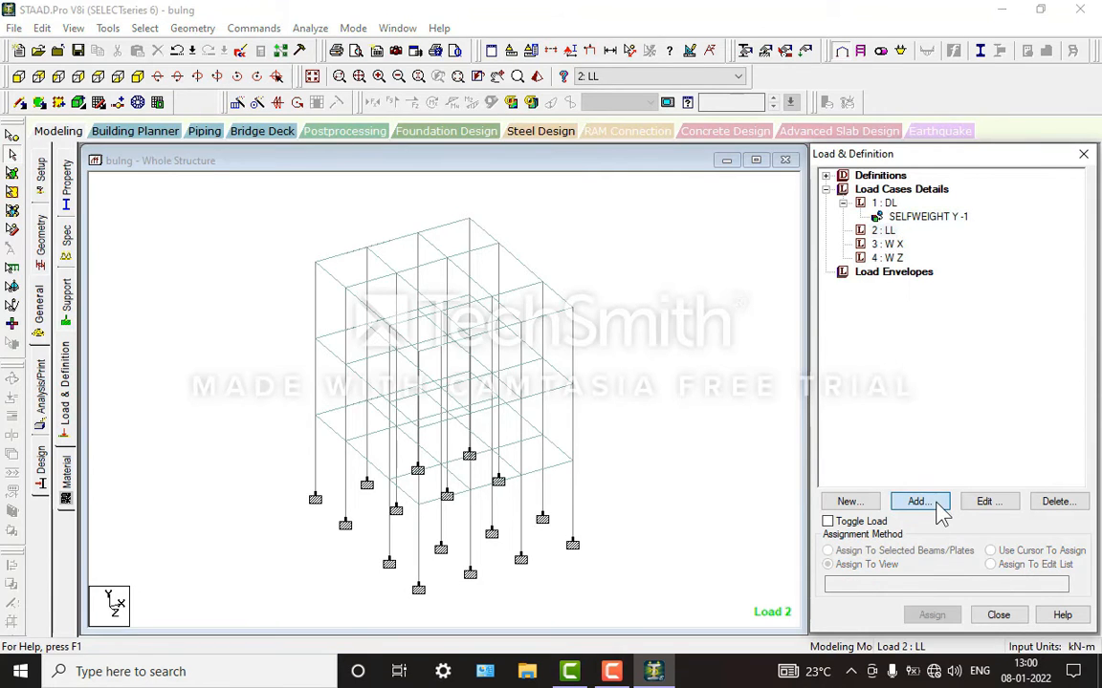
{"action": "left_click", "coordinate": [936, 503]}
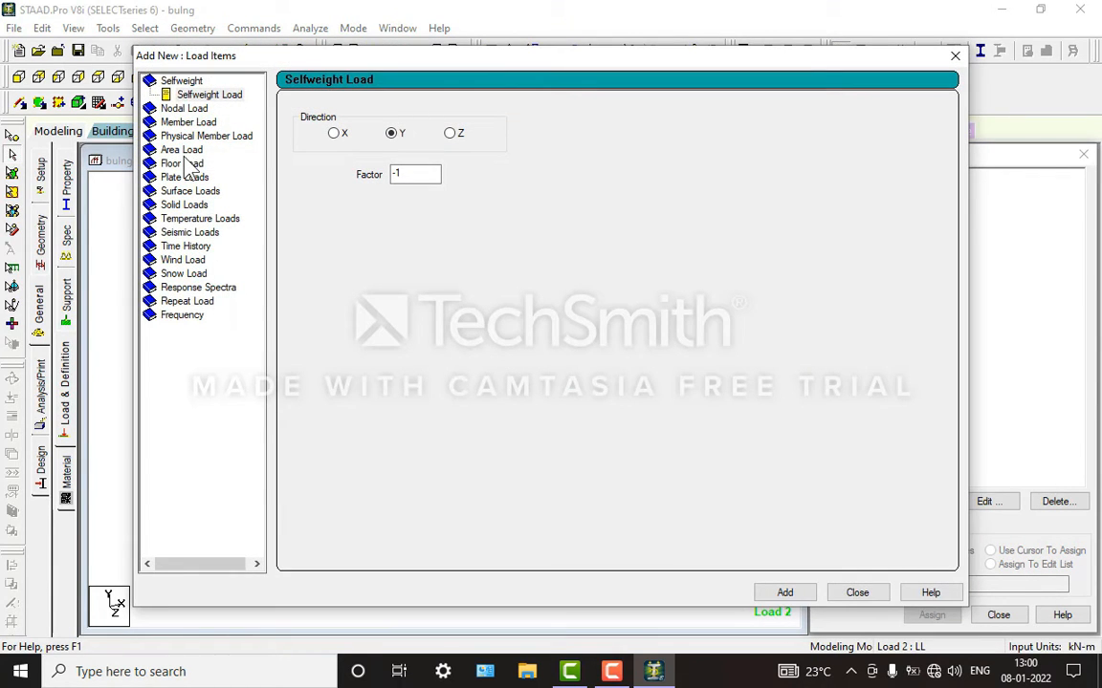
{"action": "left_click", "coordinate": [184, 164]}
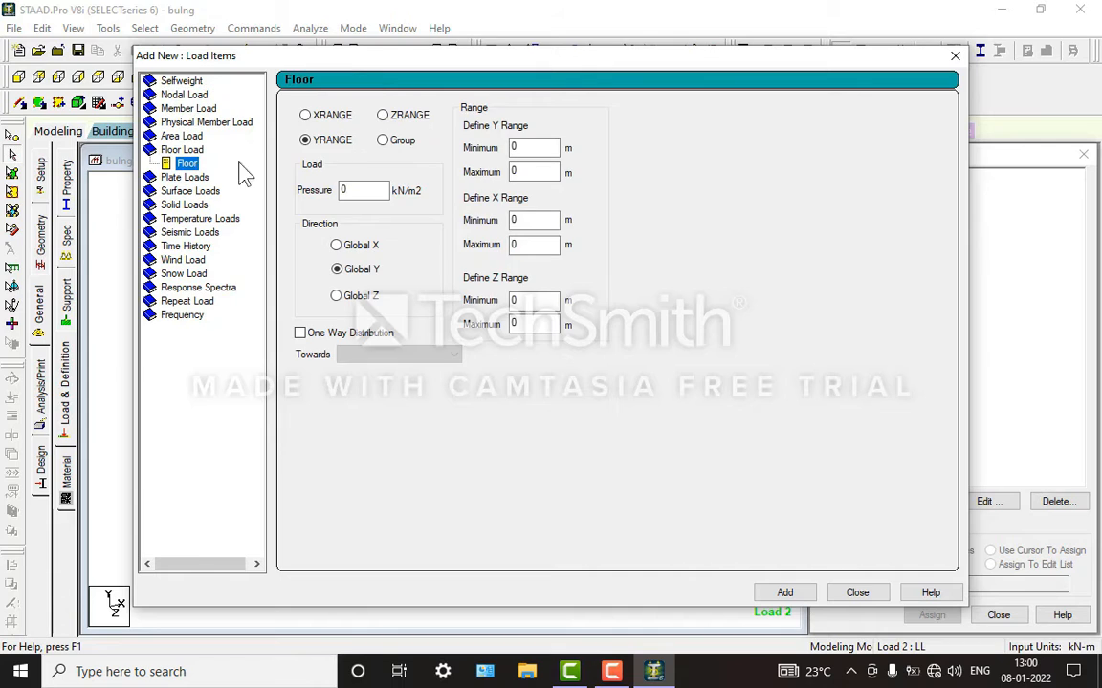
{"action": "double_click", "coordinate": [361, 190]}
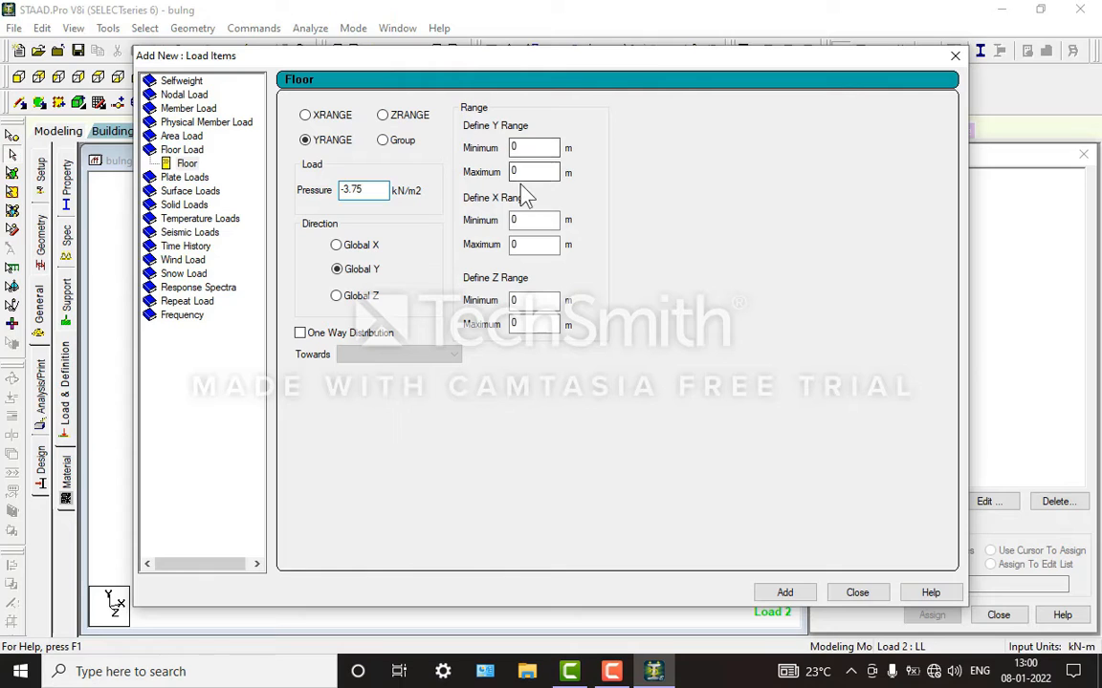
{"action": "left_click_drag", "start_coordinate": [528, 171], "coordinate": [462, 176]}
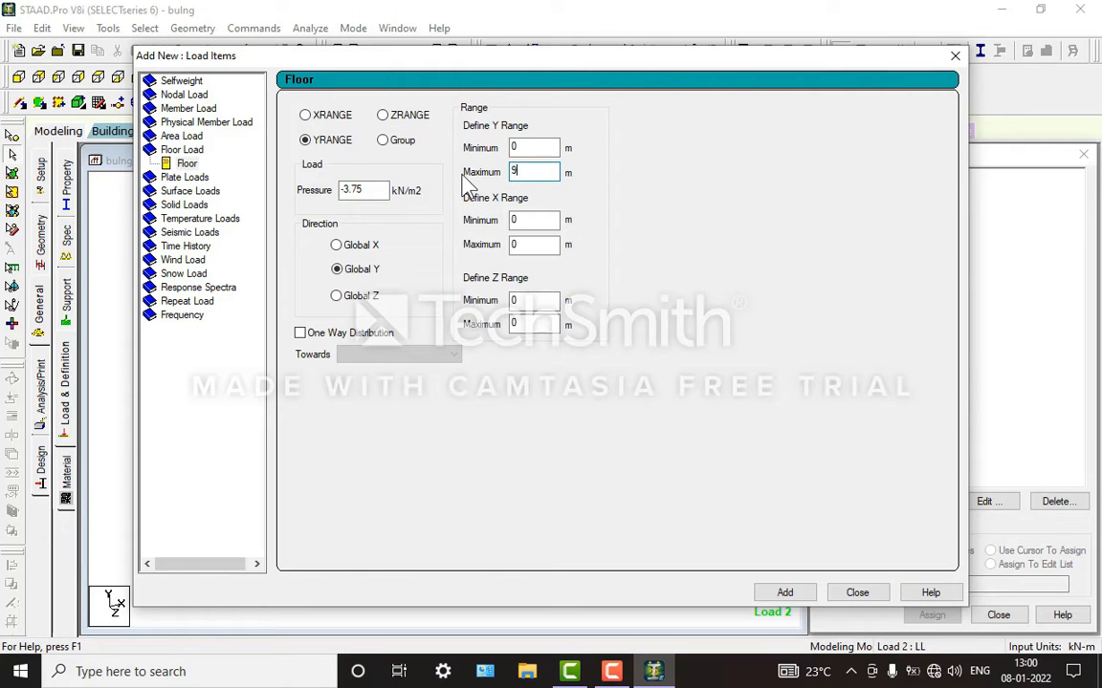
{"action": "left_click", "coordinate": [802, 593]}
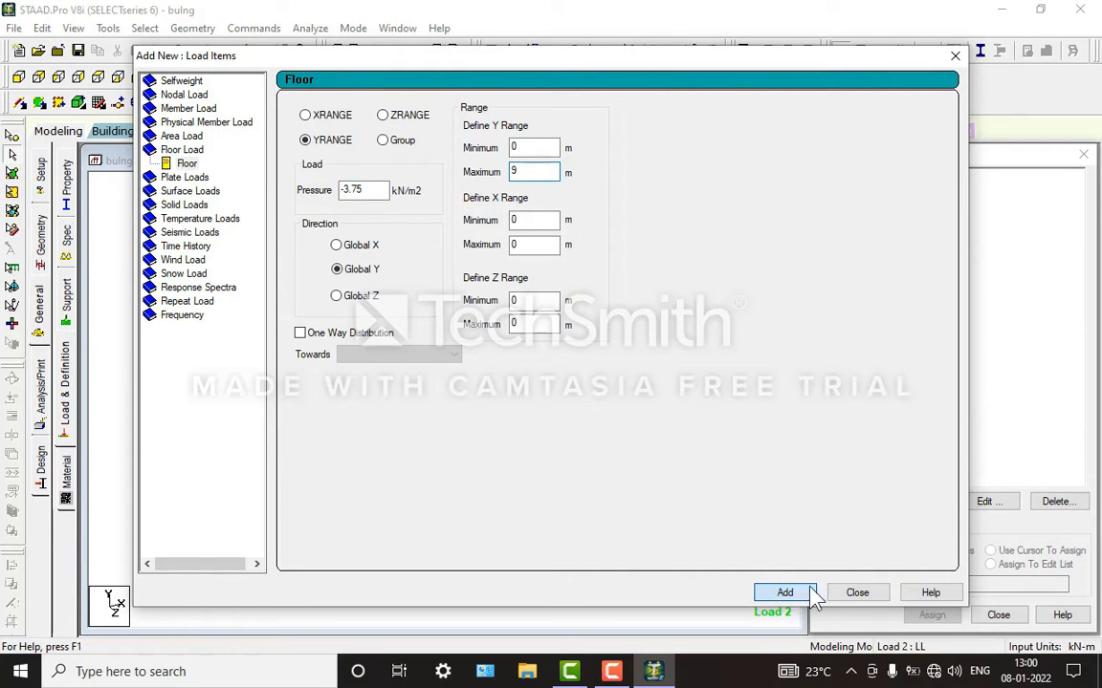
{"action": "left_click", "coordinate": [845, 594]}
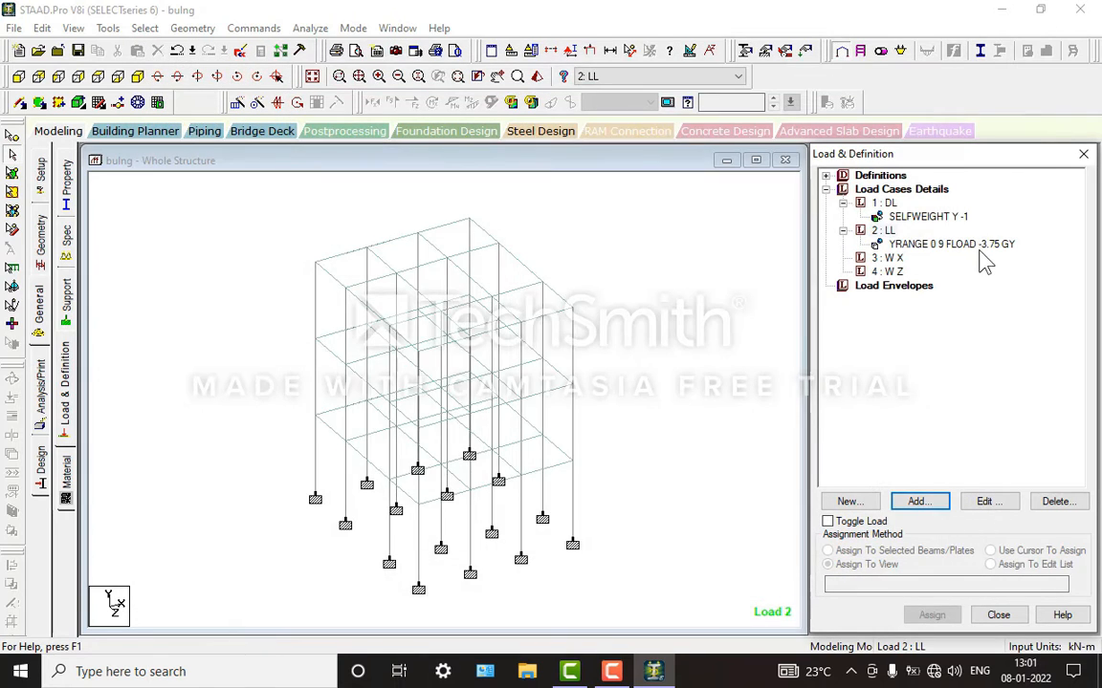
{"action": "left_click", "coordinate": [899, 244]}
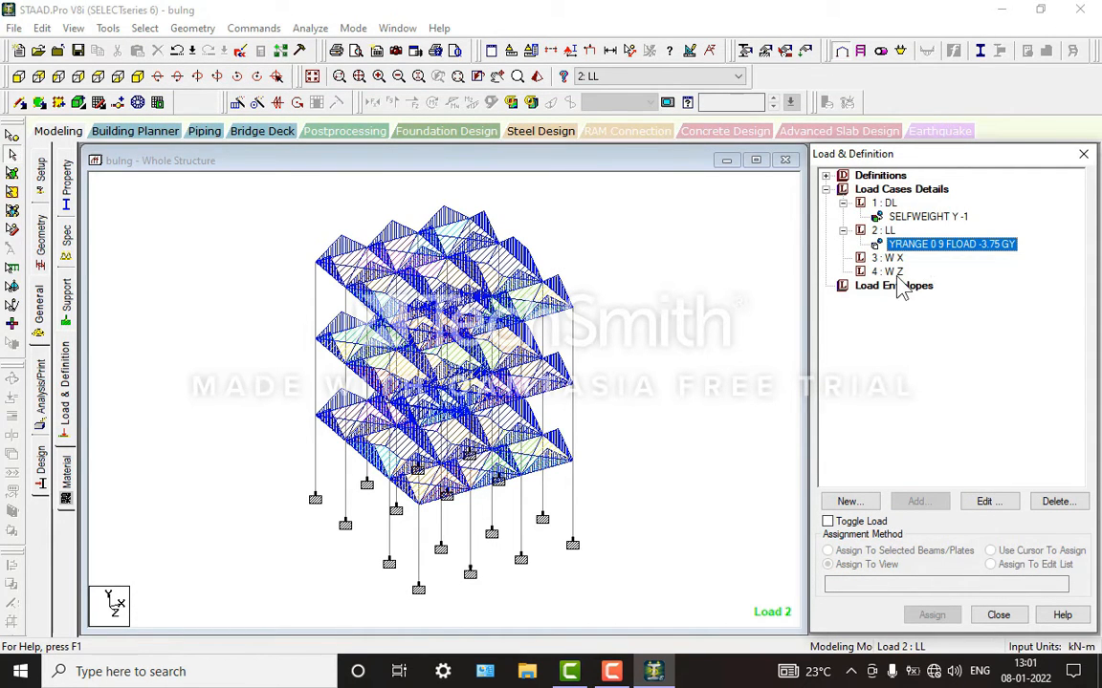
Step: Add wind type definition 1 with the comment WIND 1 under the wind definitions
{"action": "left_click", "coordinate": [887, 258]}
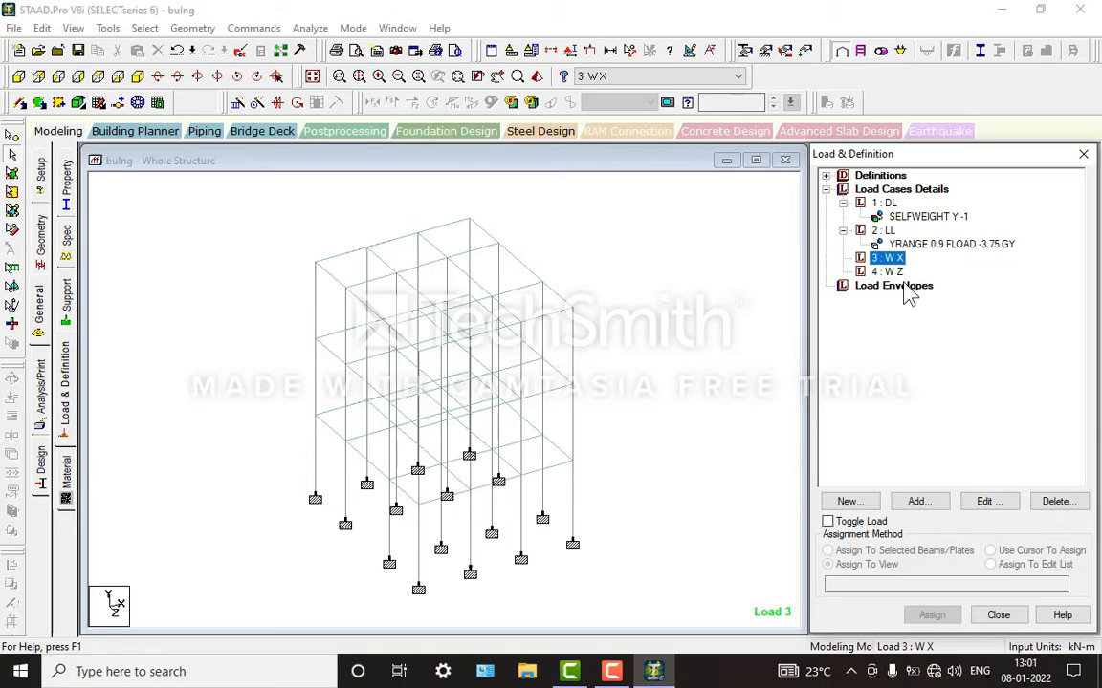
{"action": "left_click", "coordinate": [827, 176]}
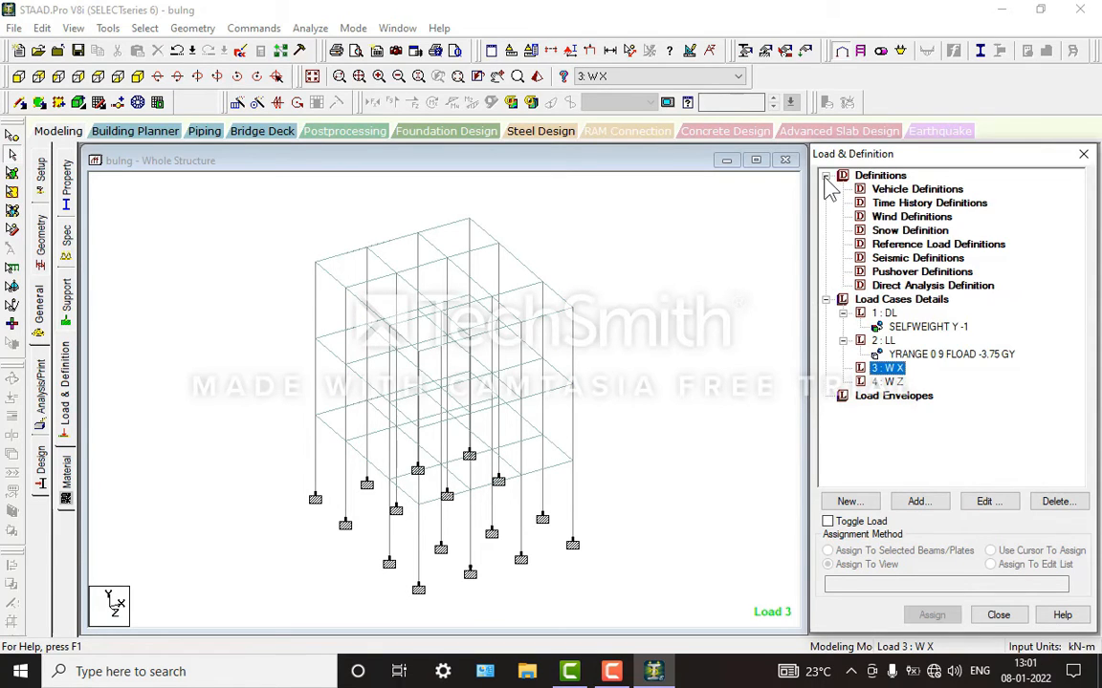
{"action": "left_click", "coordinate": [875, 177]}
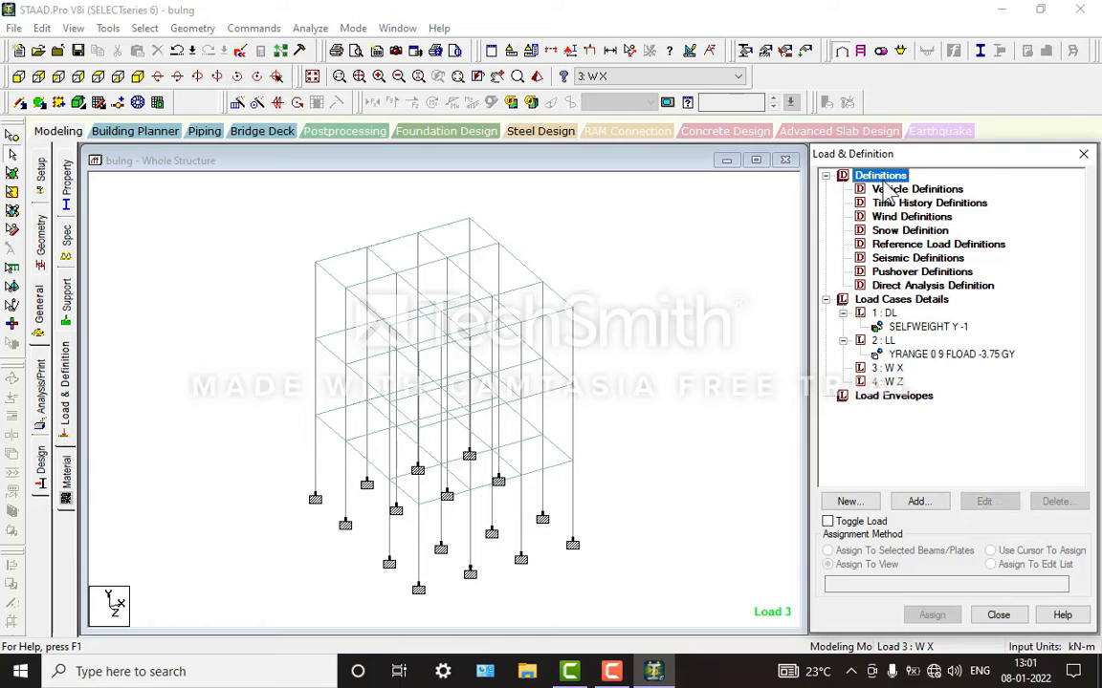
{"action": "left_click", "coordinate": [903, 218]}
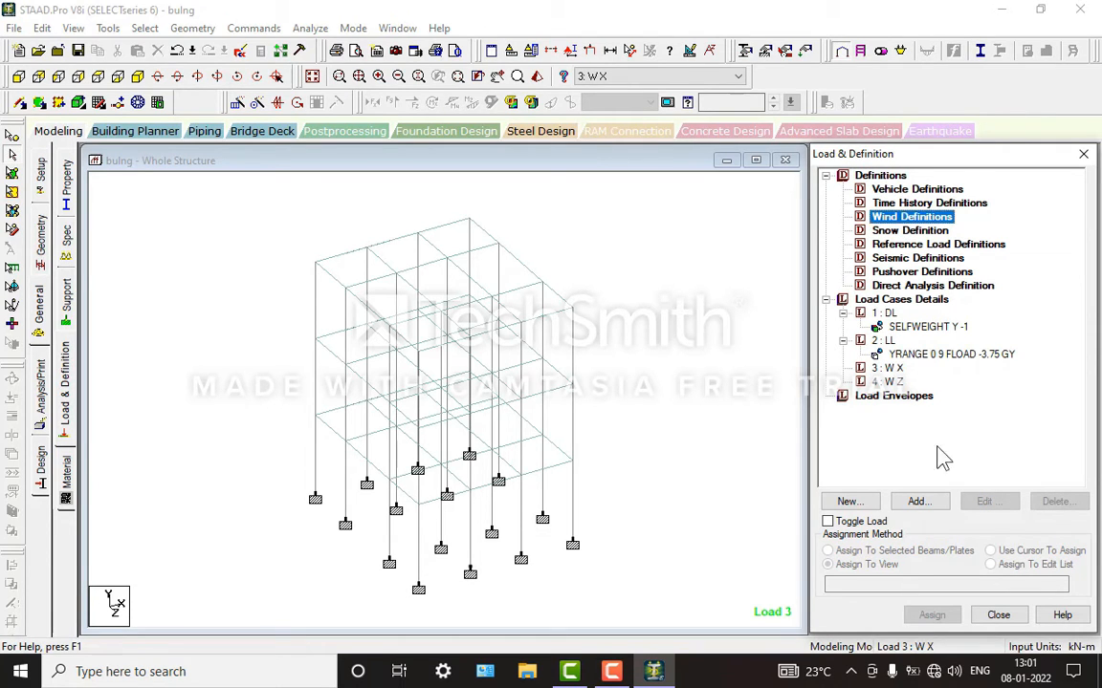
{"action": "left_click", "coordinate": [918, 502]}
{"action": "left_click", "coordinate": [535, 450]}
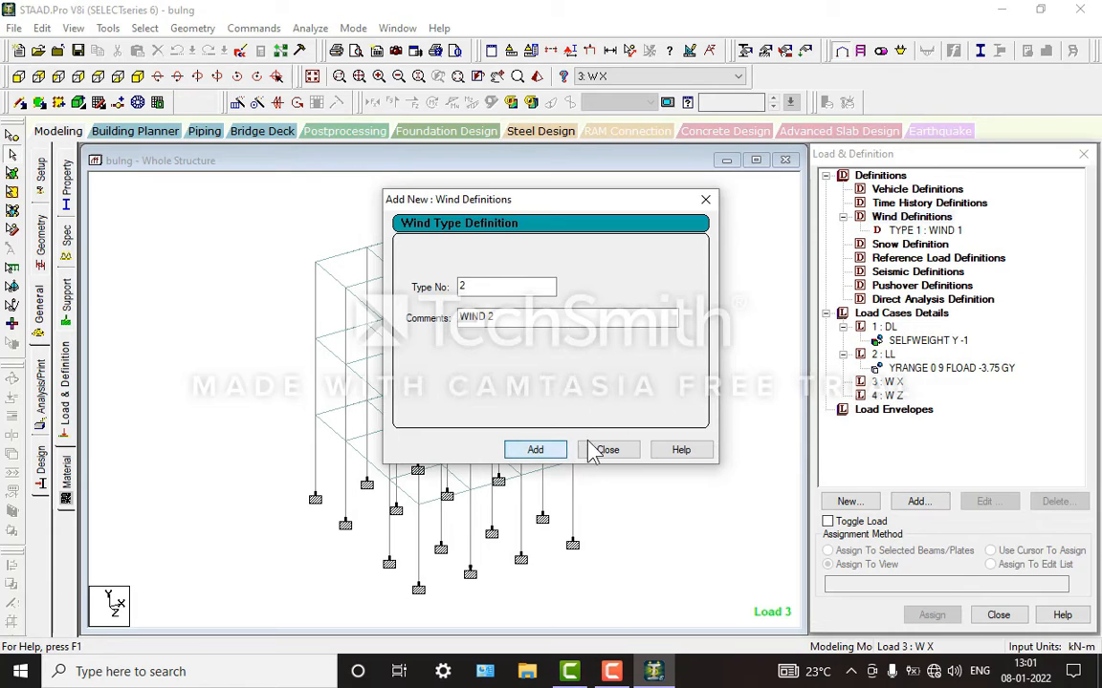
Step: Start an ASCE-7 intensity calculation for wind type 1 using the 2010 edition, building classification Category III and basic wind speed 44 kmph
{"action": "left_click", "coordinate": [608, 449]}
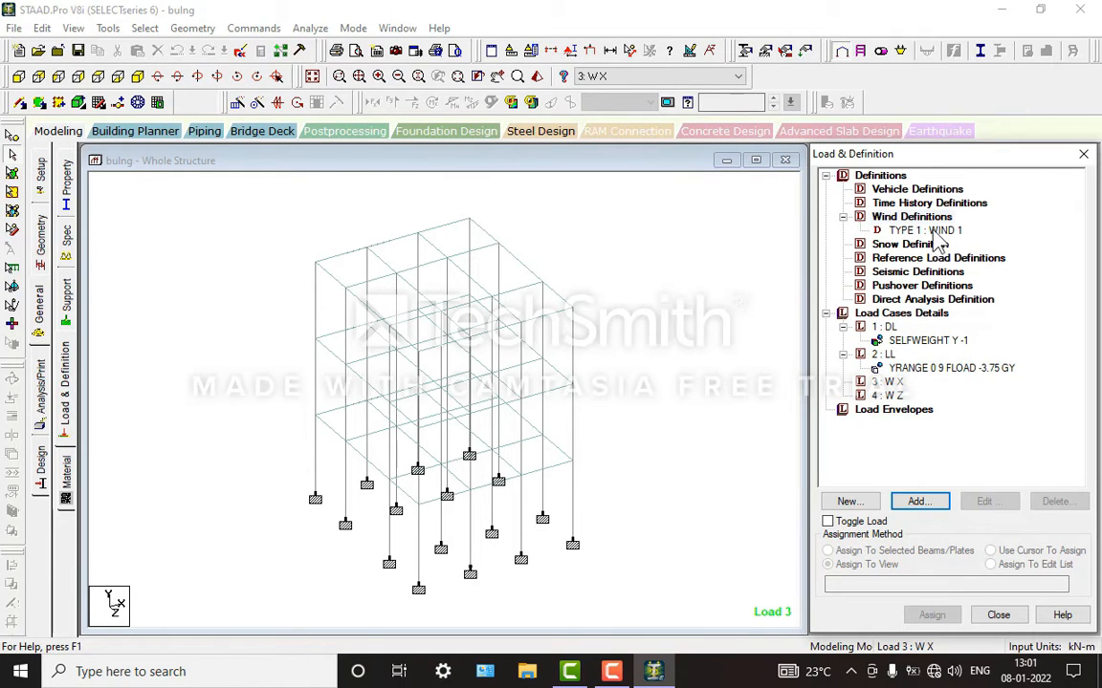
{"action": "left_click", "coordinate": [923, 231]}
{"action": "left_click", "coordinate": [918, 502]}
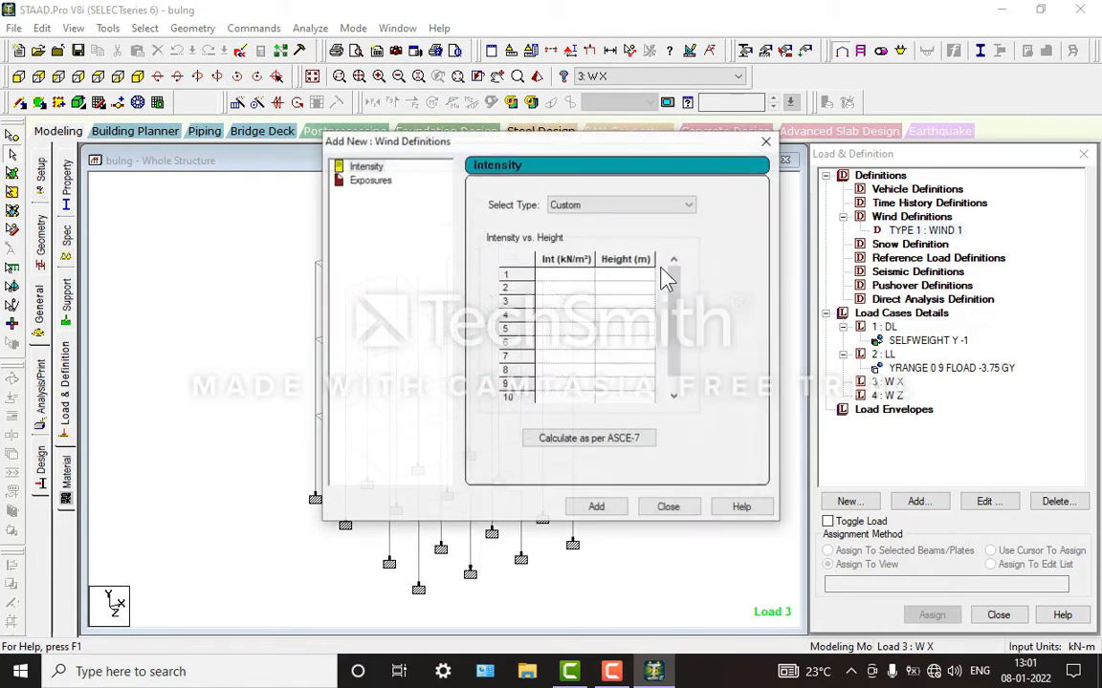
{"action": "left_click", "coordinate": [609, 448]}
{"action": "left_click", "coordinate": [684, 135]}
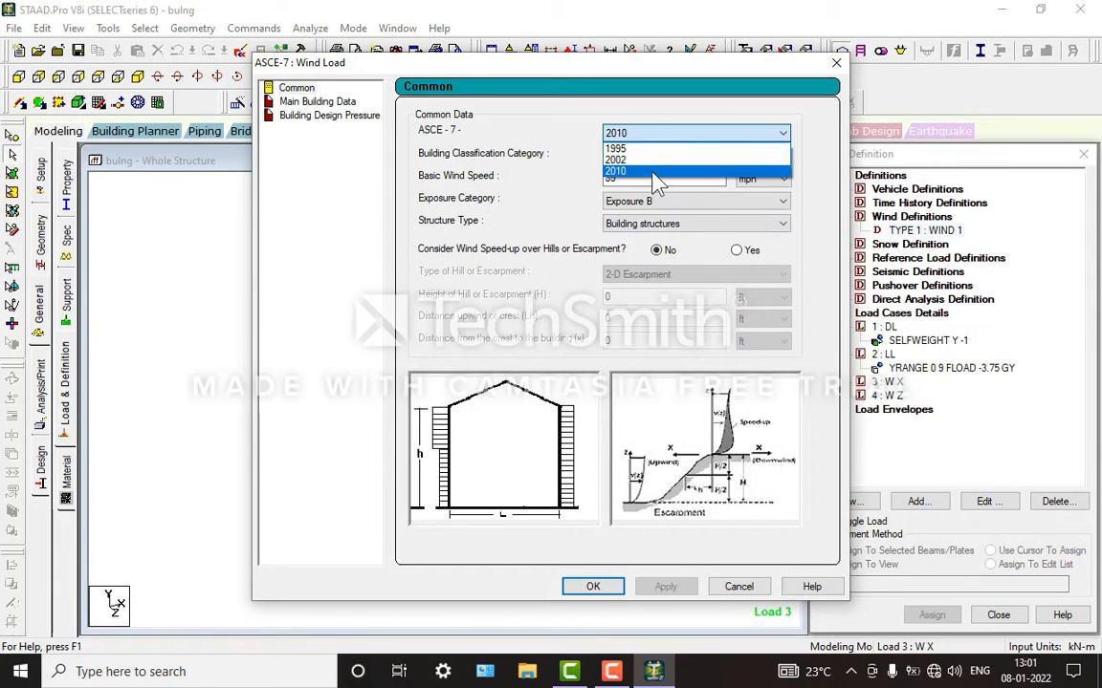
{"action": "left_click", "coordinate": [653, 172]}
{"action": "left_click", "coordinate": [659, 156]}
{"action": "left_click", "coordinate": [651, 190]}
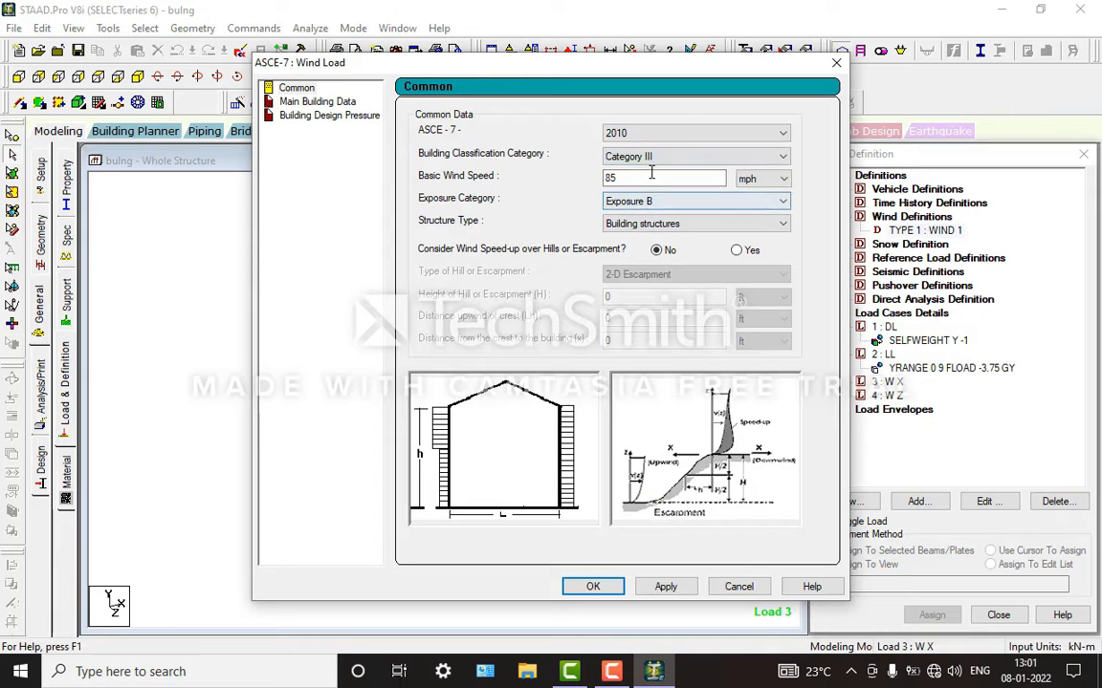
{"action": "left_click_drag", "start_coordinate": [651, 175], "coordinate": [590, 177]}
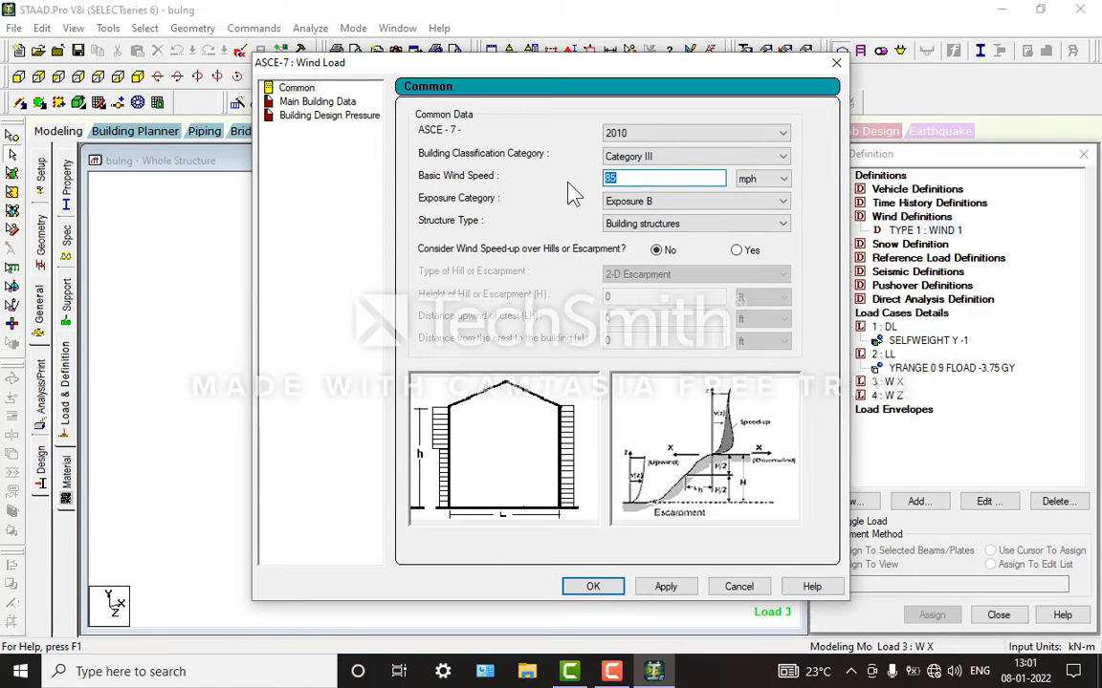
{"action": "type", "text": "44"}
{"action": "left_click", "coordinate": [770, 183]}
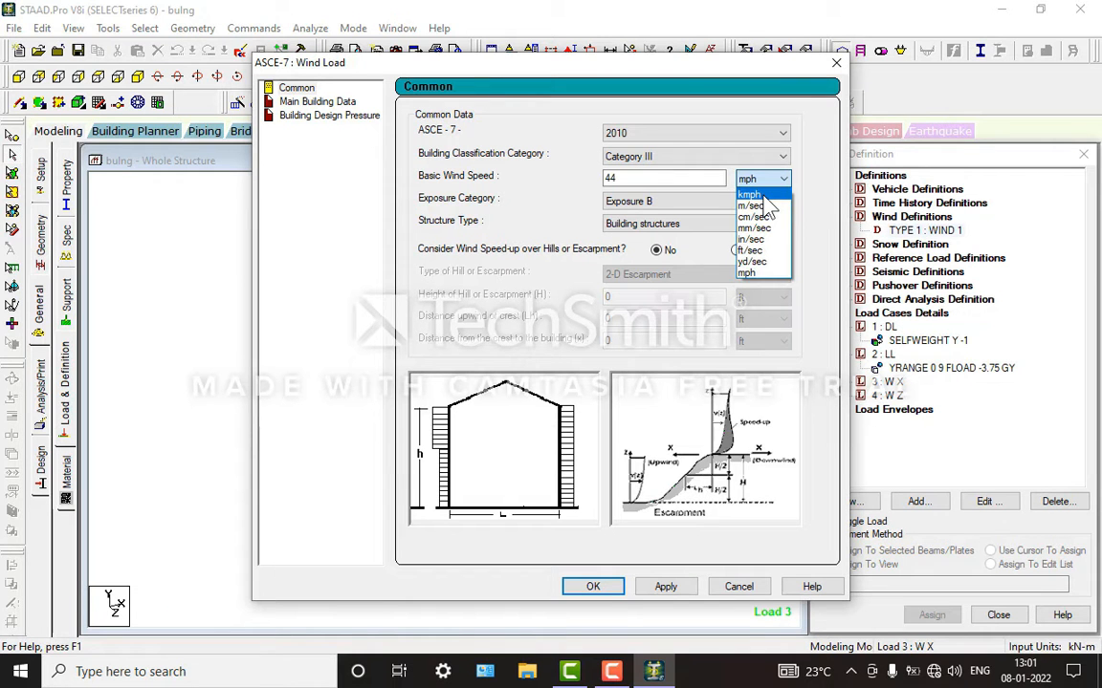
{"action": "left_click", "coordinate": [760, 190]}
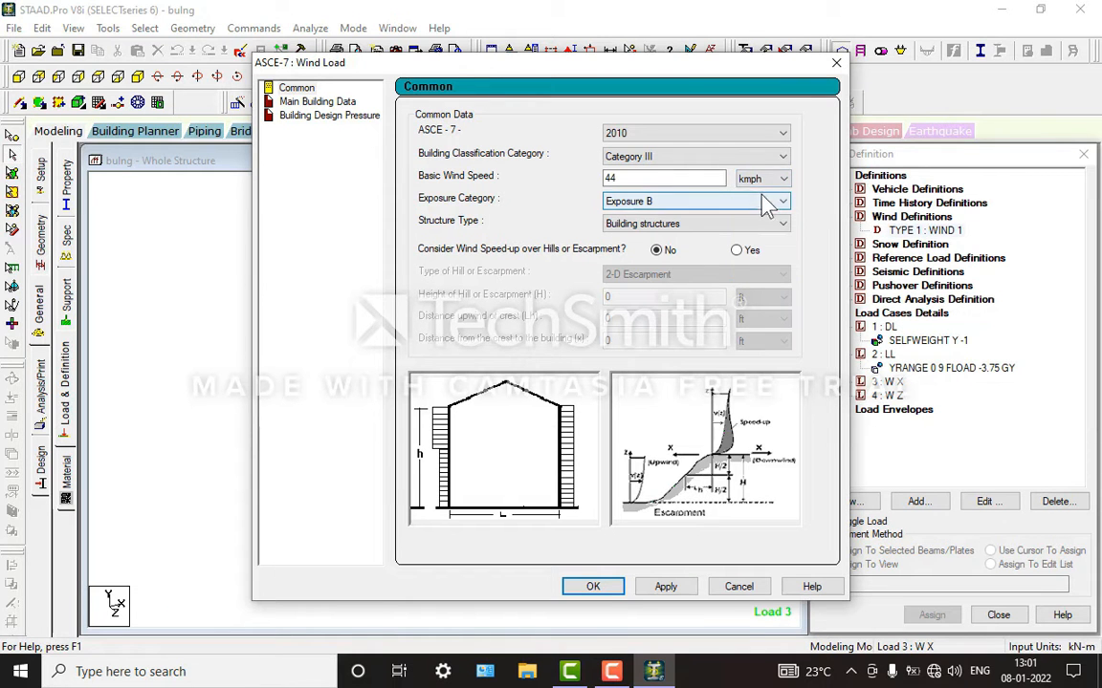
Step: Calculate the intensity for structure type Building structures, and add it with an exposure factor of 1 to wind type 1
{"action": "left_click", "coordinate": [705, 224]}
{"action": "left_click", "coordinate": [660, 239]}
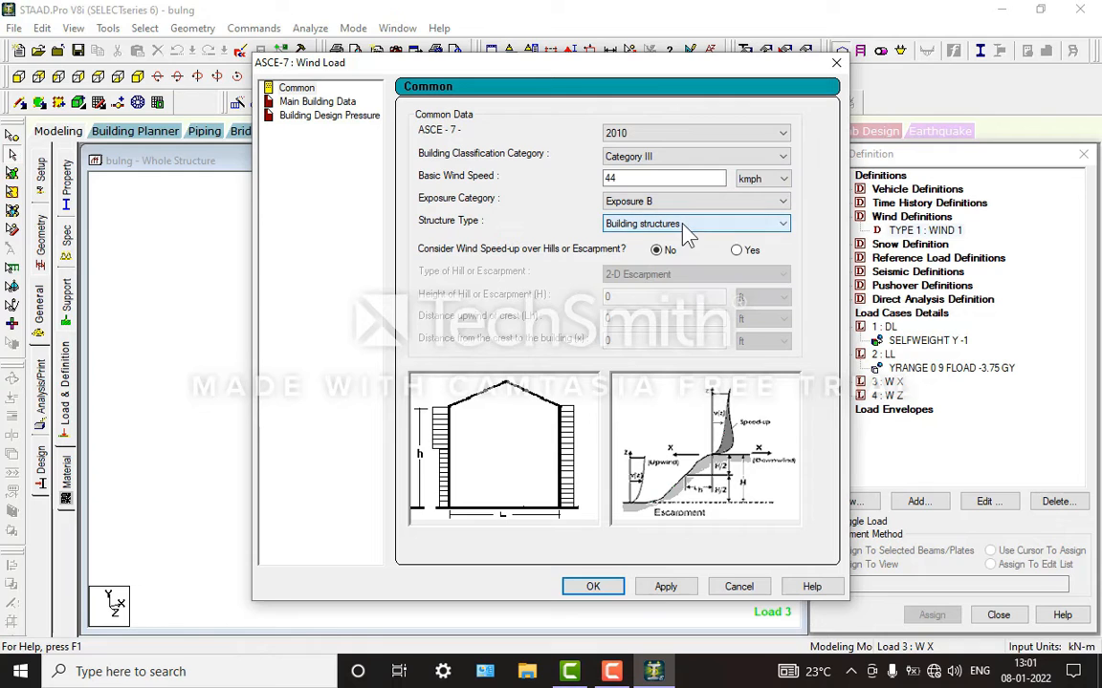
{"action": "left_click", "coordinate": [593, 587]}
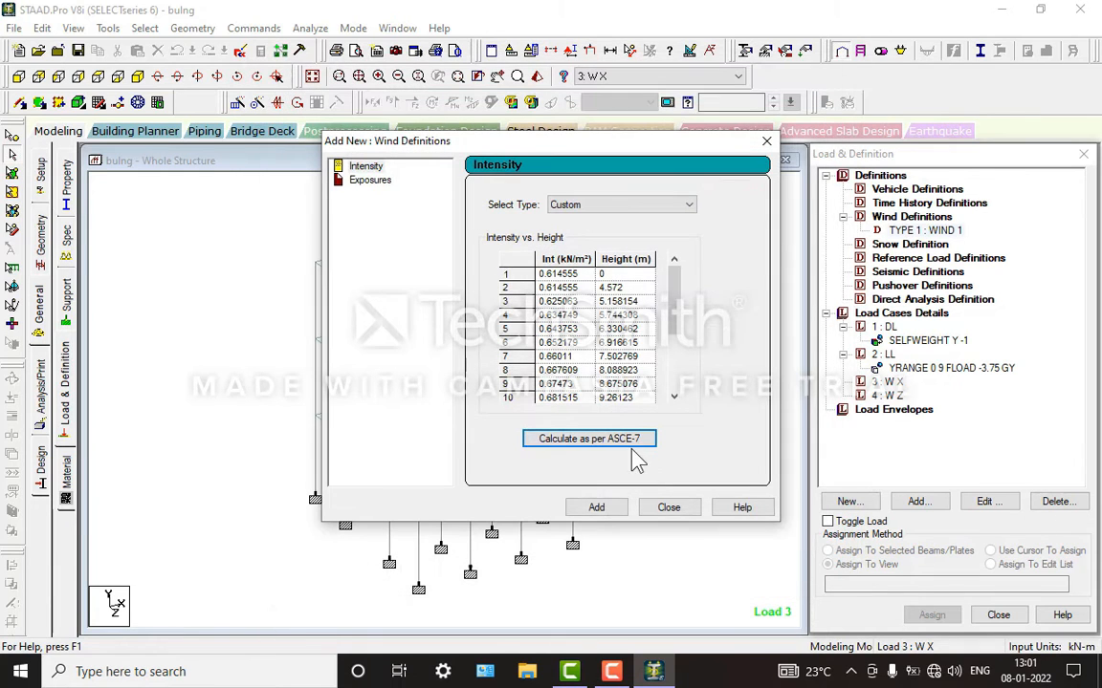
{"action": "left_click", "coordinate": [600, 508]}
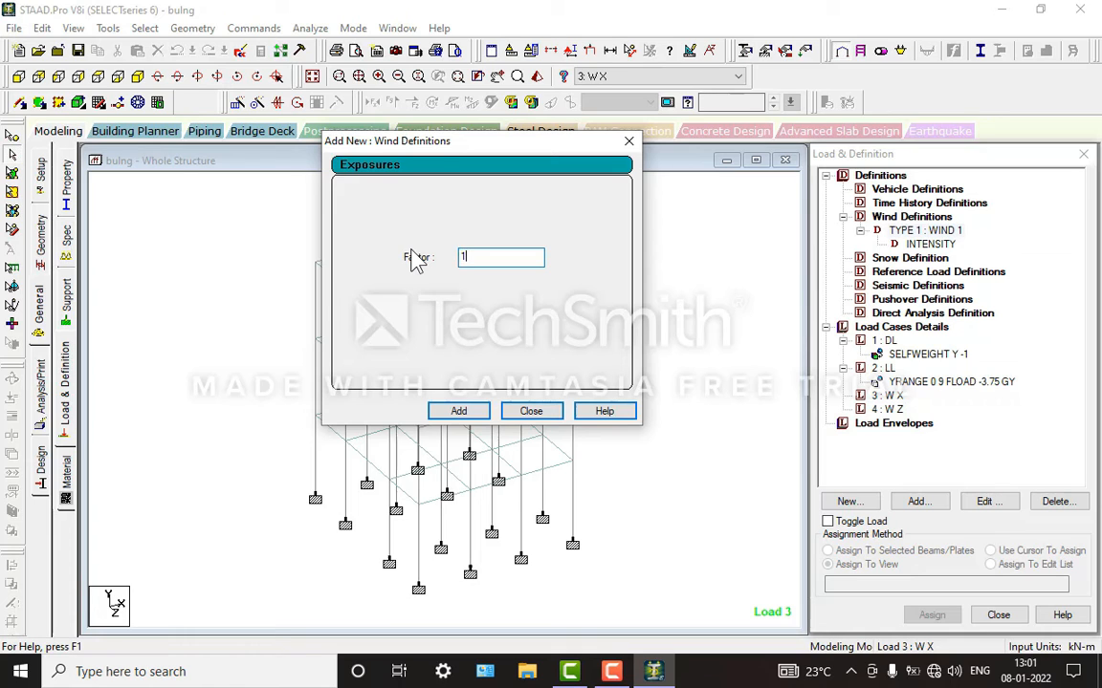
{"action": "left_click", "coordinate": [459, 411]}
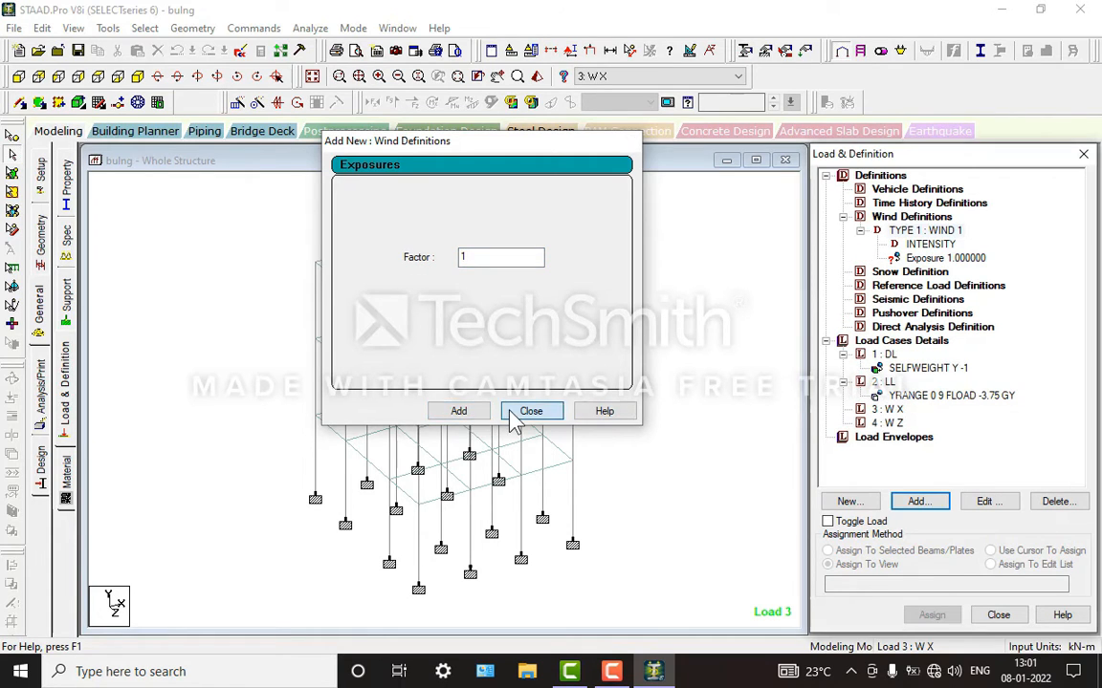
{"action": "left_click", "coordinate": [524, 413]}
{"action": "mouse_move", "coordinate": [624, 674]}
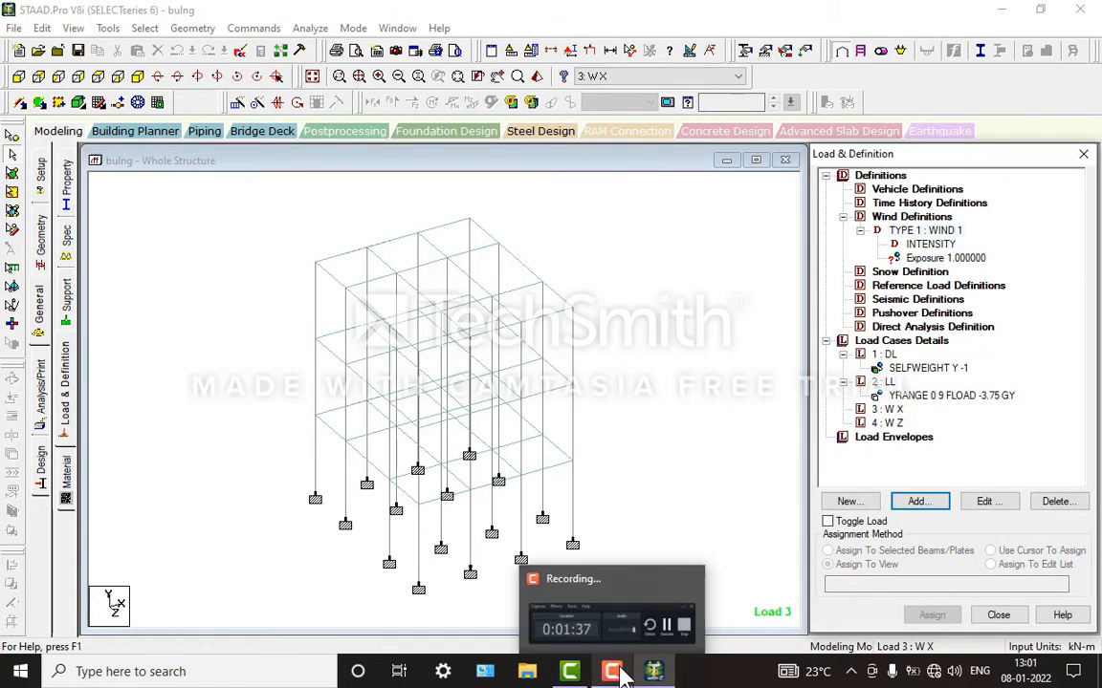
{"action": "left_click", "coordinate": [614, 666]}
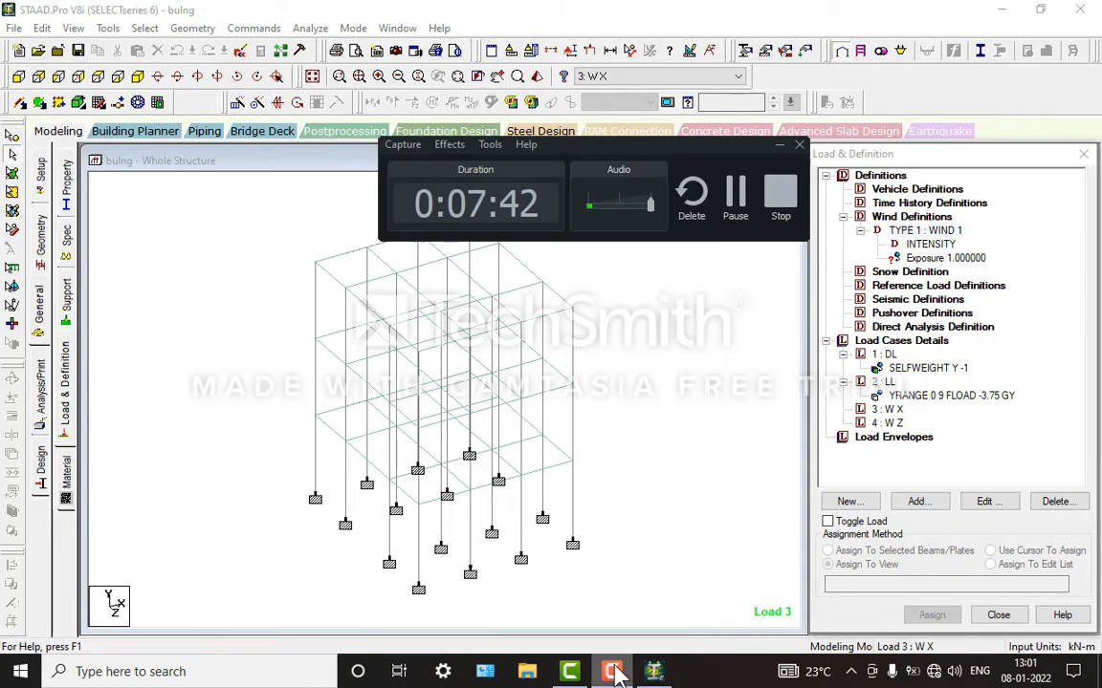
{"action": "left_click", "coordinate": [616, 666]}
Step: Assign the wind exposure factor to the whole structure using the Assign To View method, and clear the node selection
{"action": "left_click", "coordinate": [942, 258]}
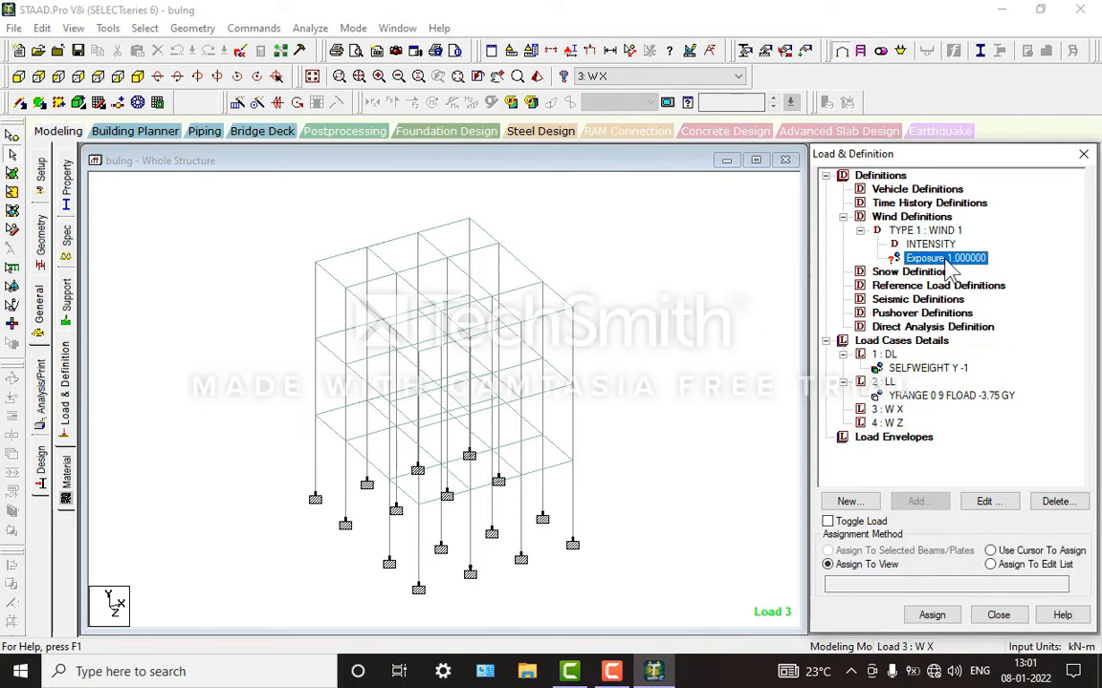
{"action": "left_click", "coordinate": [865, 568]}
{"action": "left_click", "coordinate": [932, 614]}
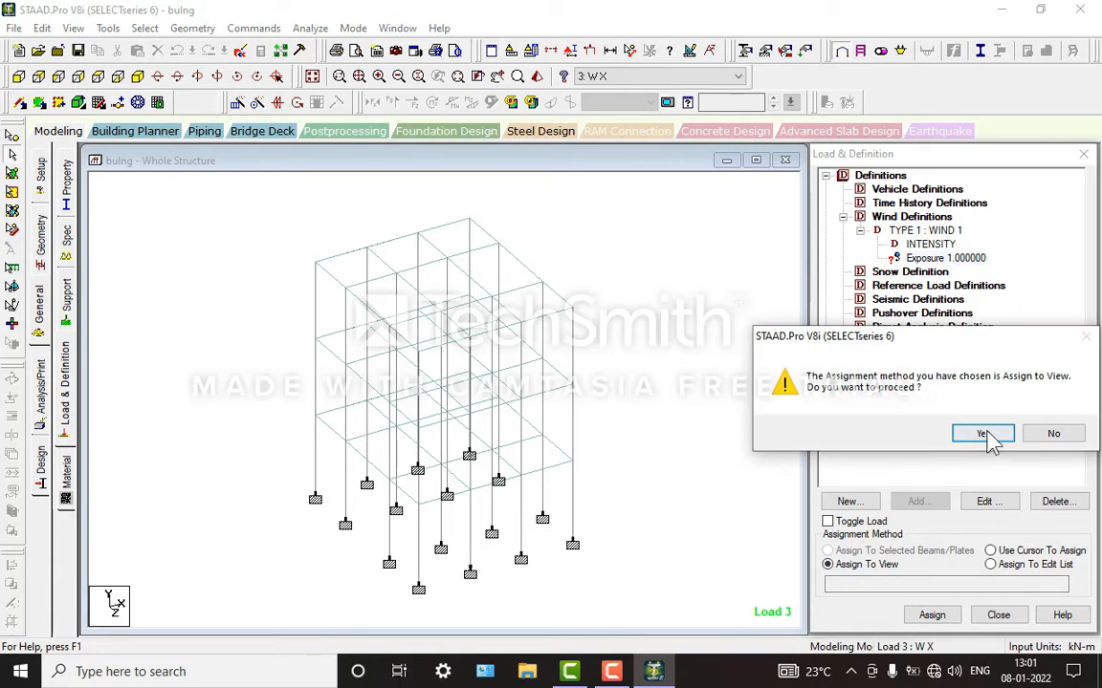
{"action": "left_click", "coordinate": [981, 434]}
{"action": "scroll", "coordinate": [550, 285], "scroll_direction": "up", "scroll_amount": 3}
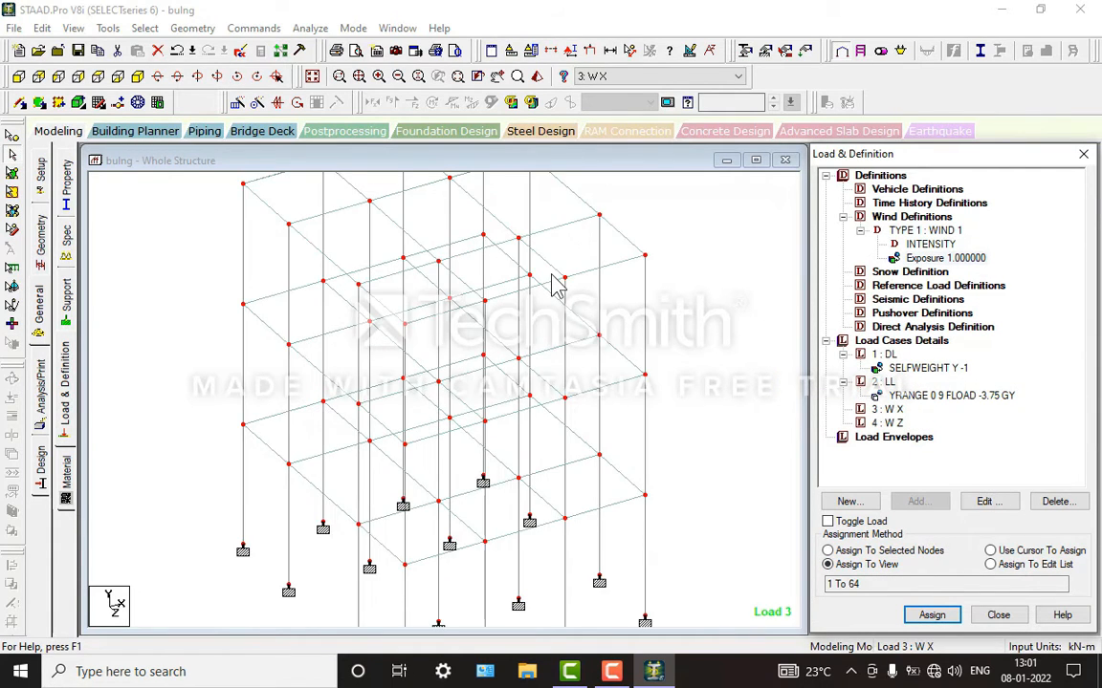
{"action": "scroll", "coordinate": [545, 285], "scroll_direction": "down", "scroll_amount": 1}
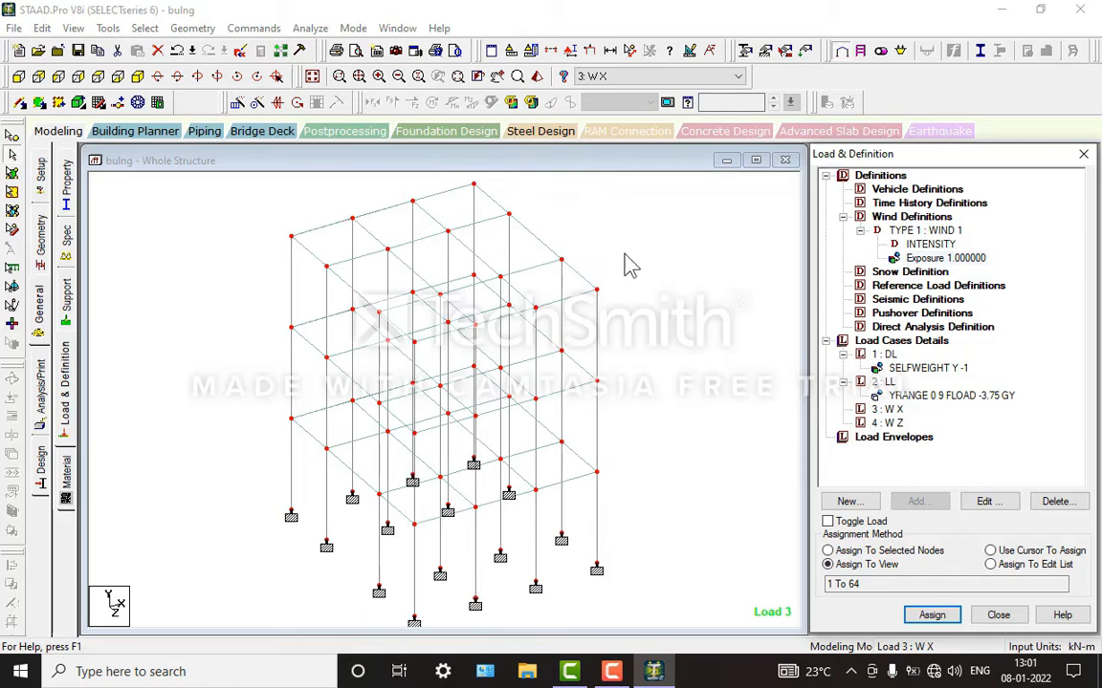
{"action": "left_click", "coordinate": [608, 342]}
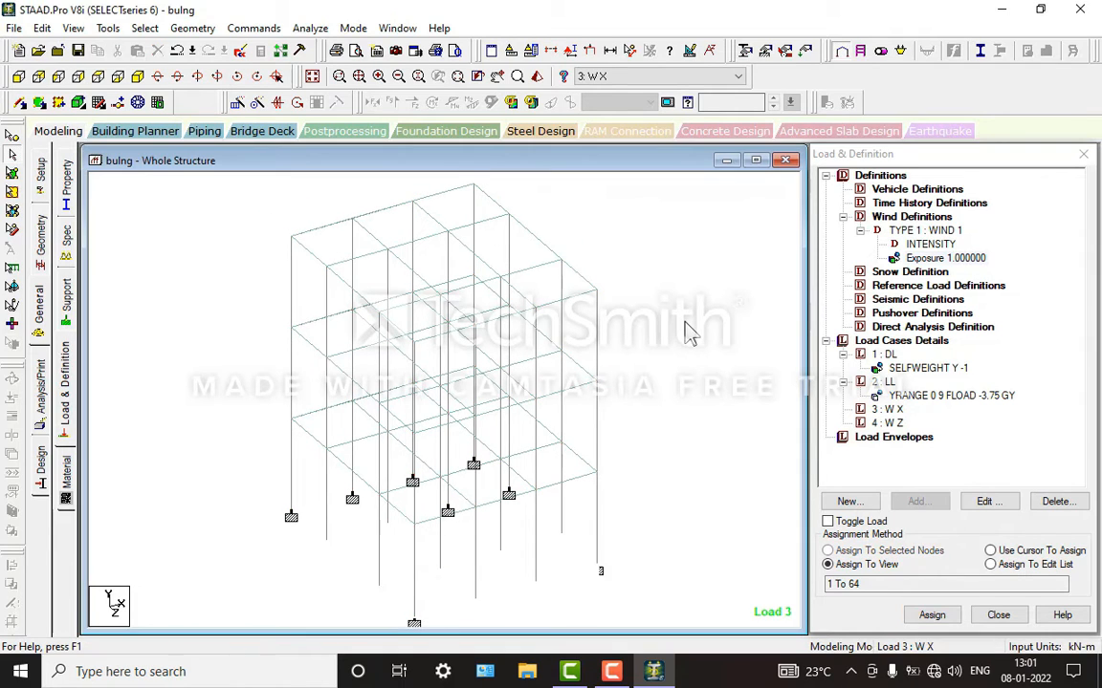
Step: Add a type 1 wind load on the X windward face with factor 1 and Y range 0 to 9 m to the W X load case
{"action": "left_click", "coordinate": [903, 342]}
{"action": "left_click", "coordinate": [890, 411]}
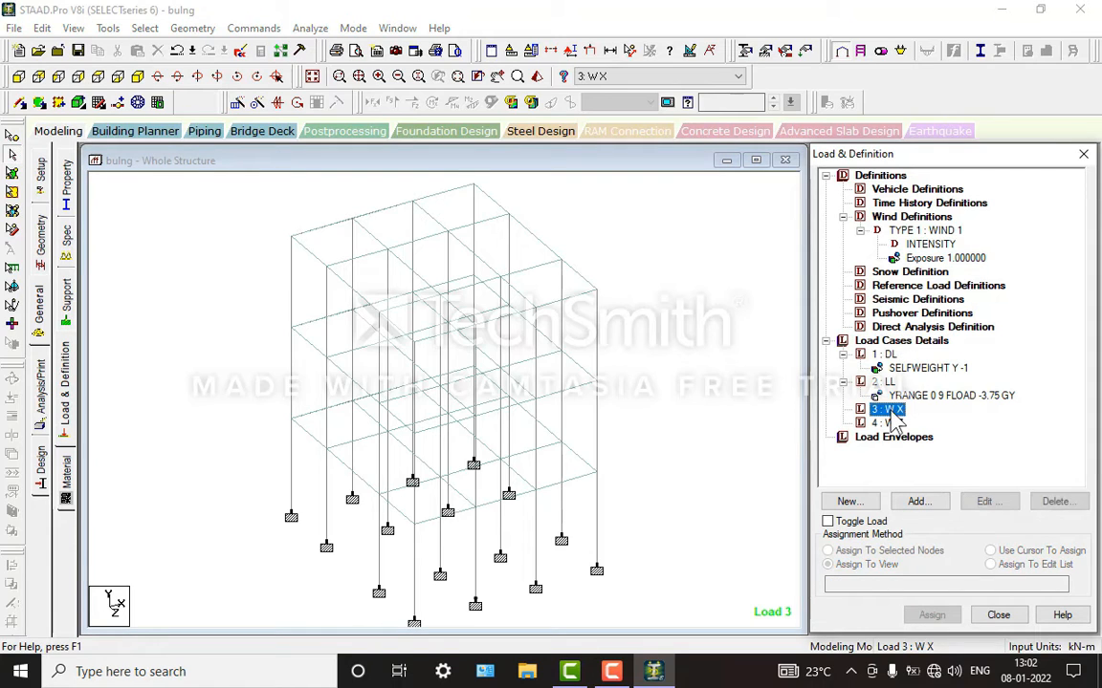
{"action": "left_click", "coordinate": [931, 513]}
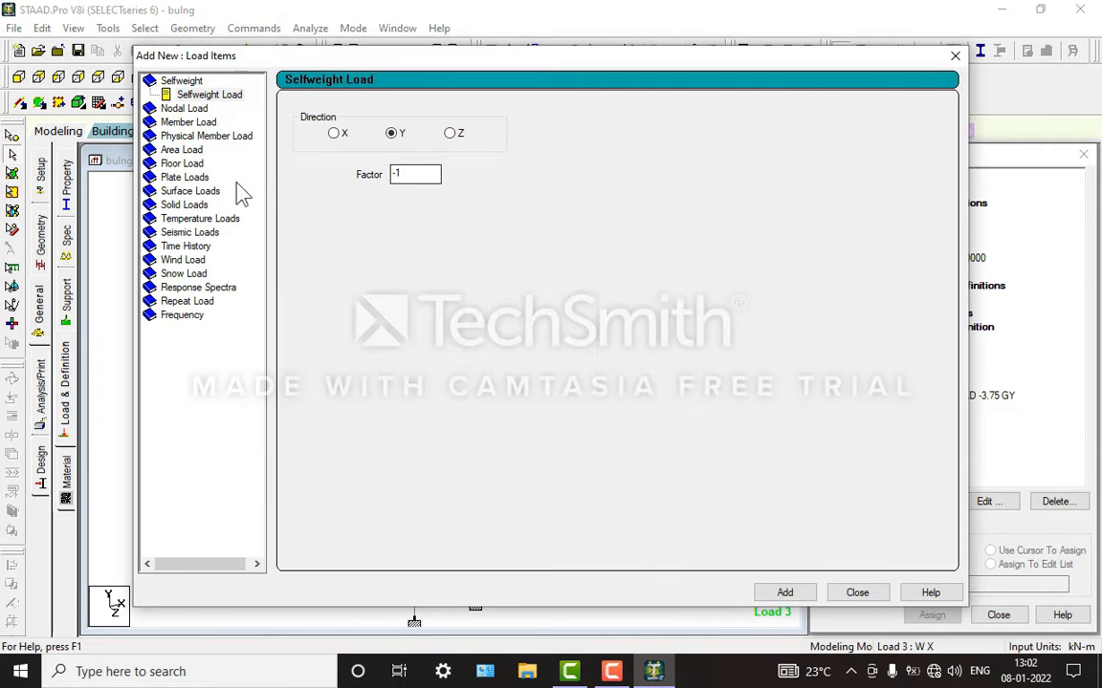
{"action": "left_click", "coordinate": [181, 258]}
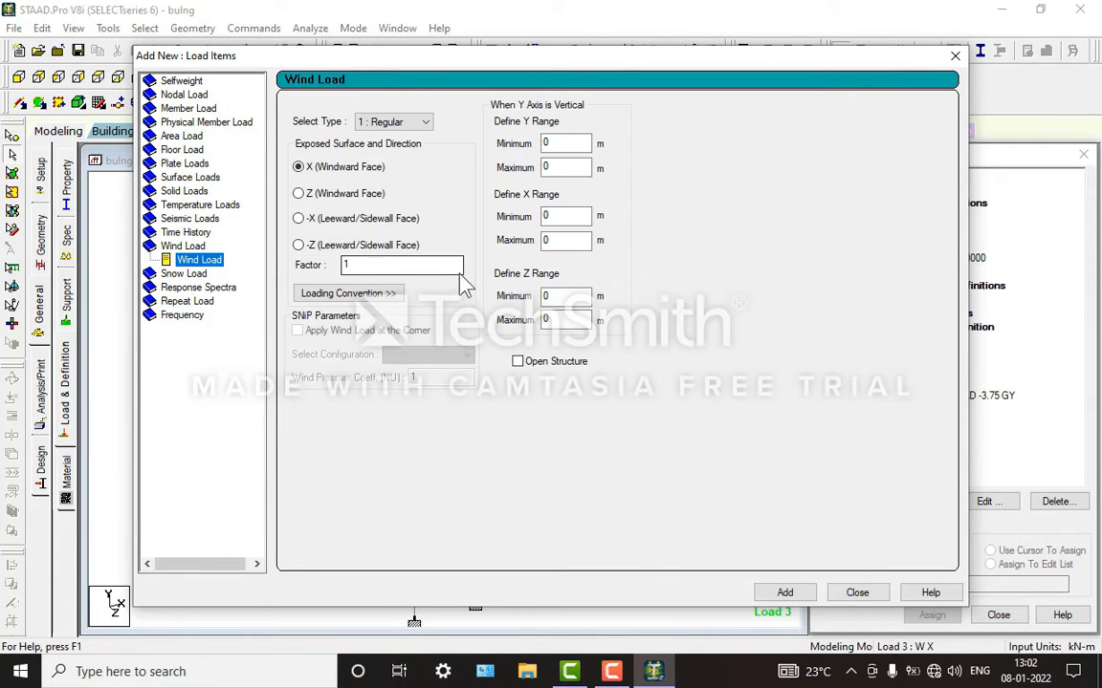
{"action": "left_click", "coordinate": [298, 167]}
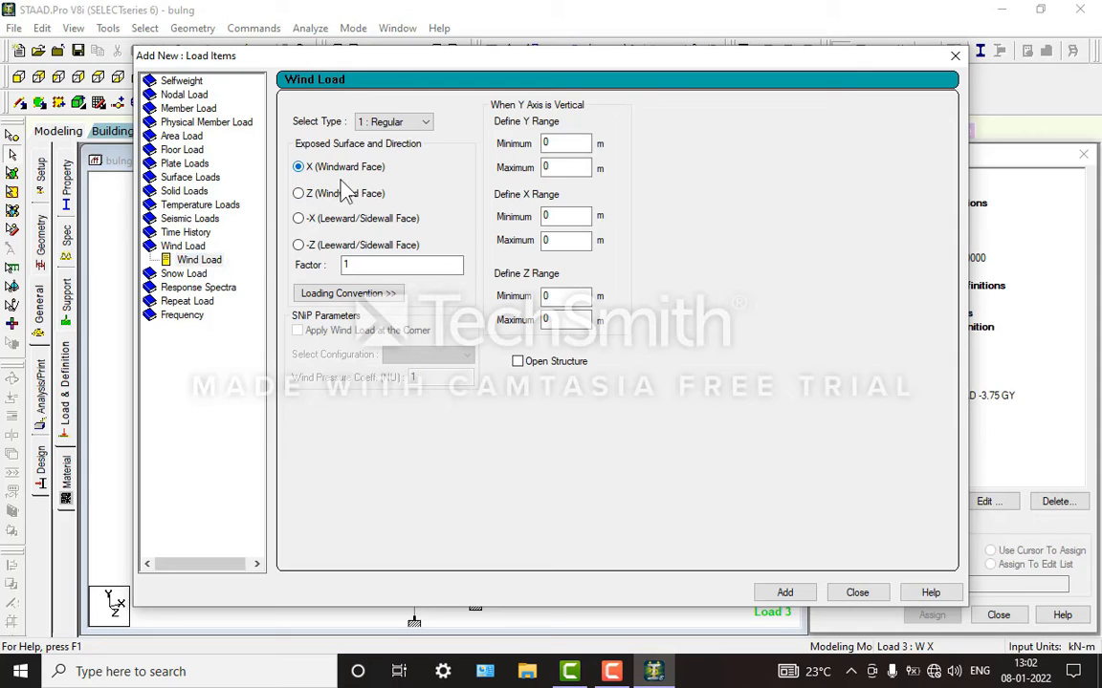
{"action": "double_click", "coordinate": [550, 168]}
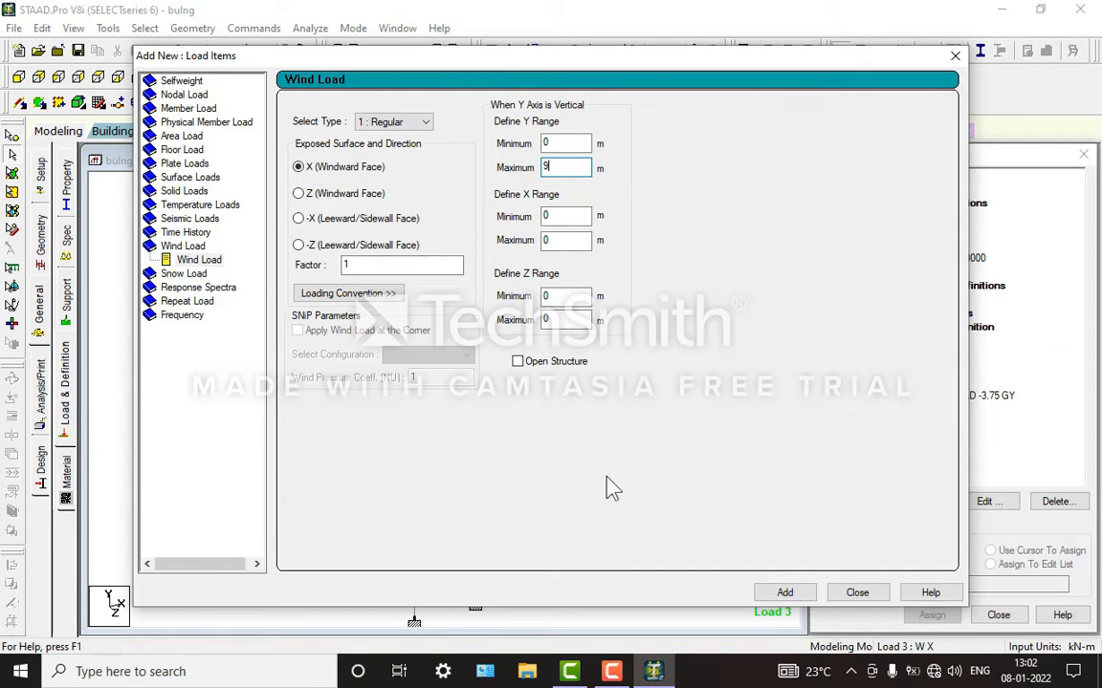
{"action": "left_click", "coordinate": [782, 593]}
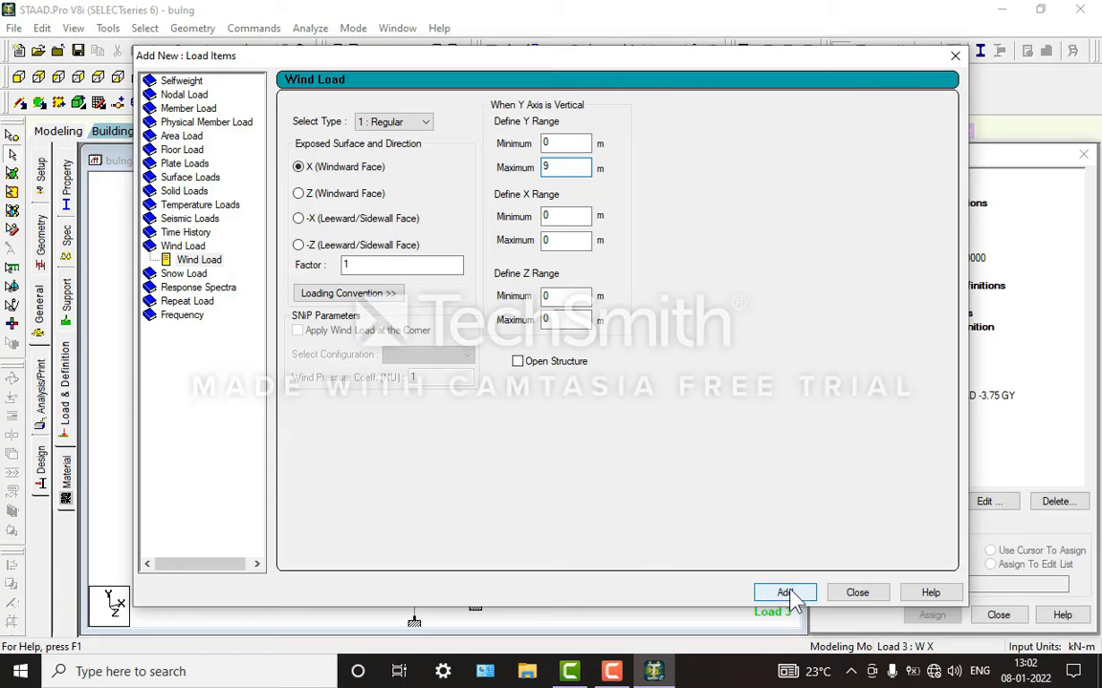
Step: Add a second X windward wind load with factor -1 over the same Y range to W X, and display both wind loads
{"action": "left_click", "coordinate": [348, 265]}
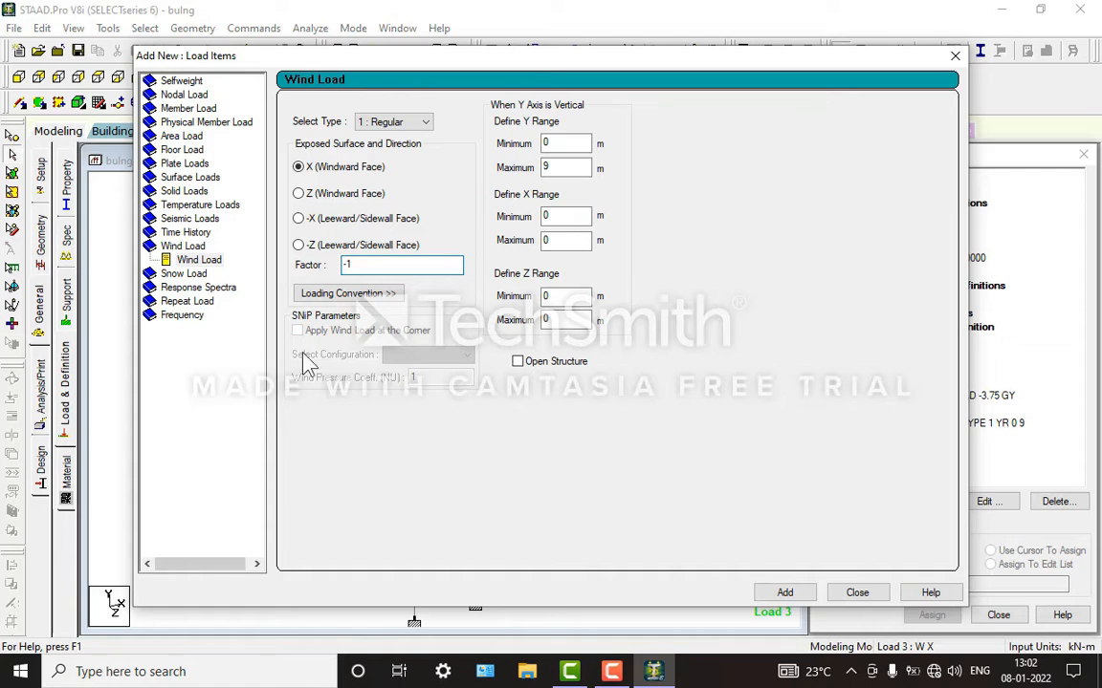
{"action": "left_click", "coordinate": [783, 594]}
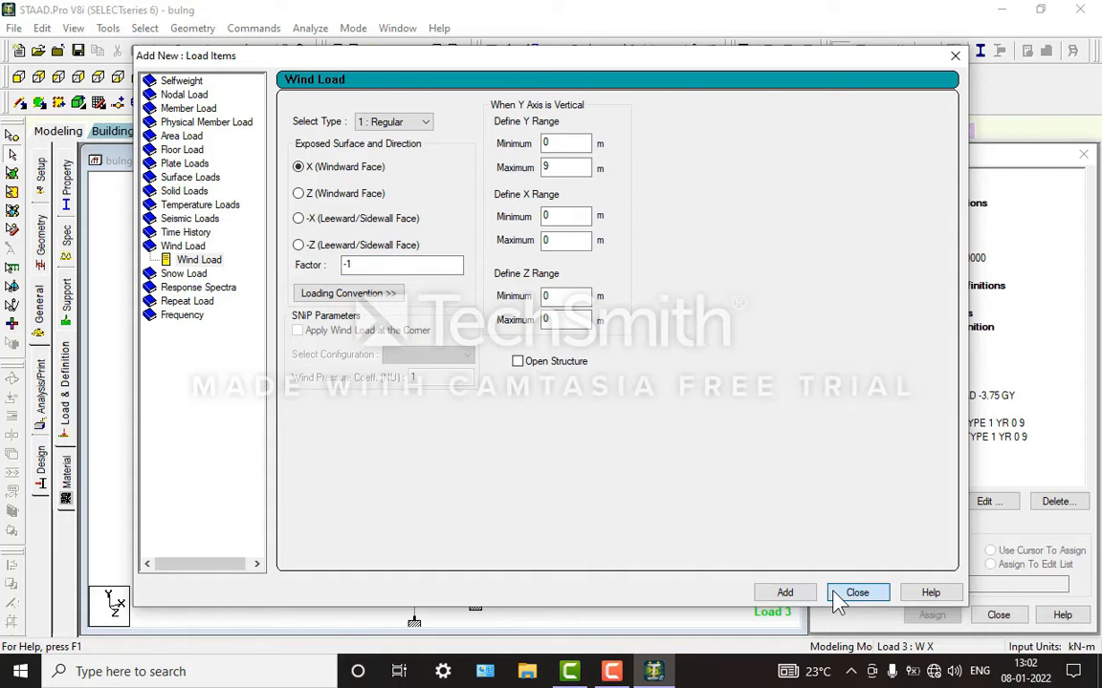
{"action": "left_click", "coordinate": [834, 593]}
{"action": "left_click", "coordinate": [914, 425]}
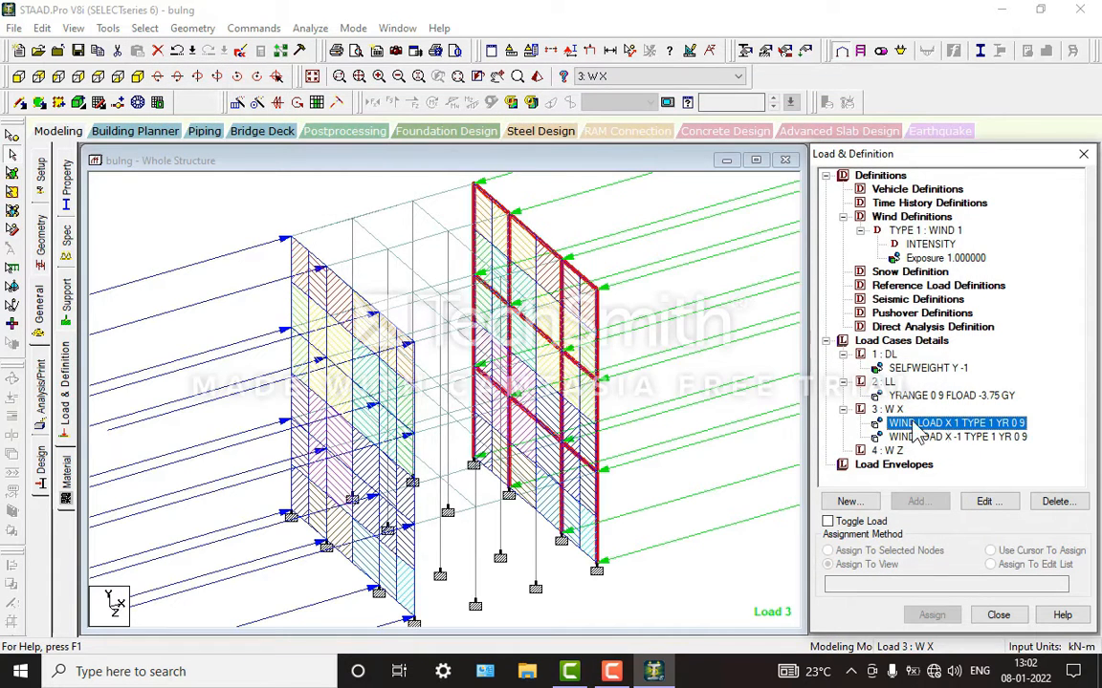
{"action": "scroll", "coordinate": [361, 337], "scroll_direction": "down", "scroll_amount": 1}
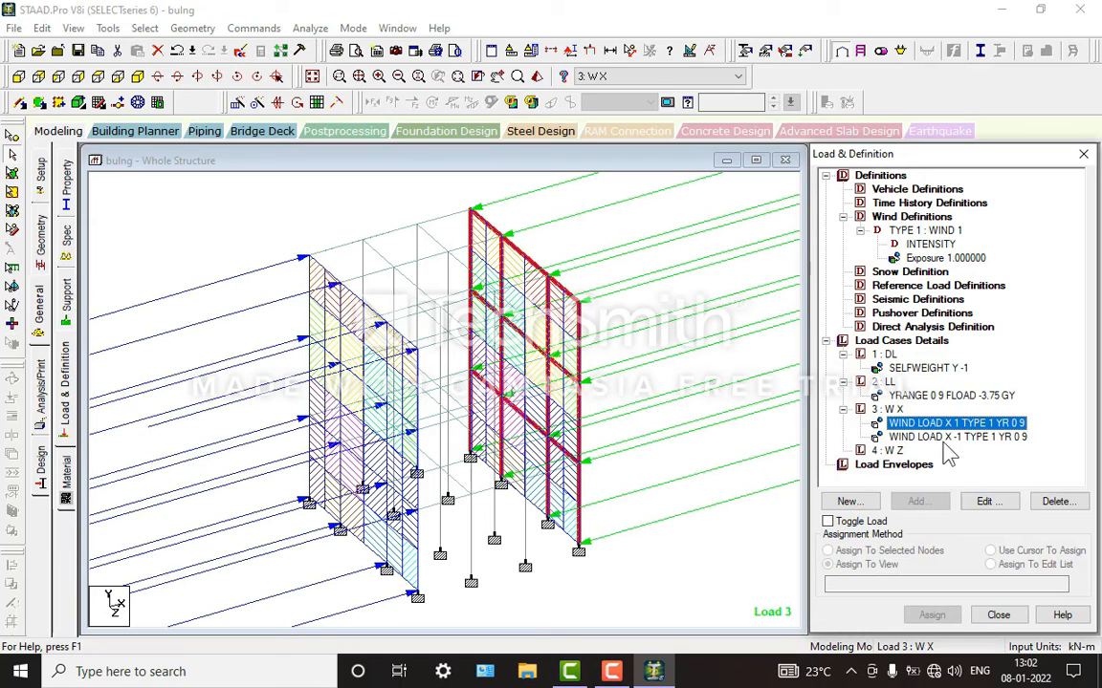
{"action": "left_click", "coordinate": [956, 439]}
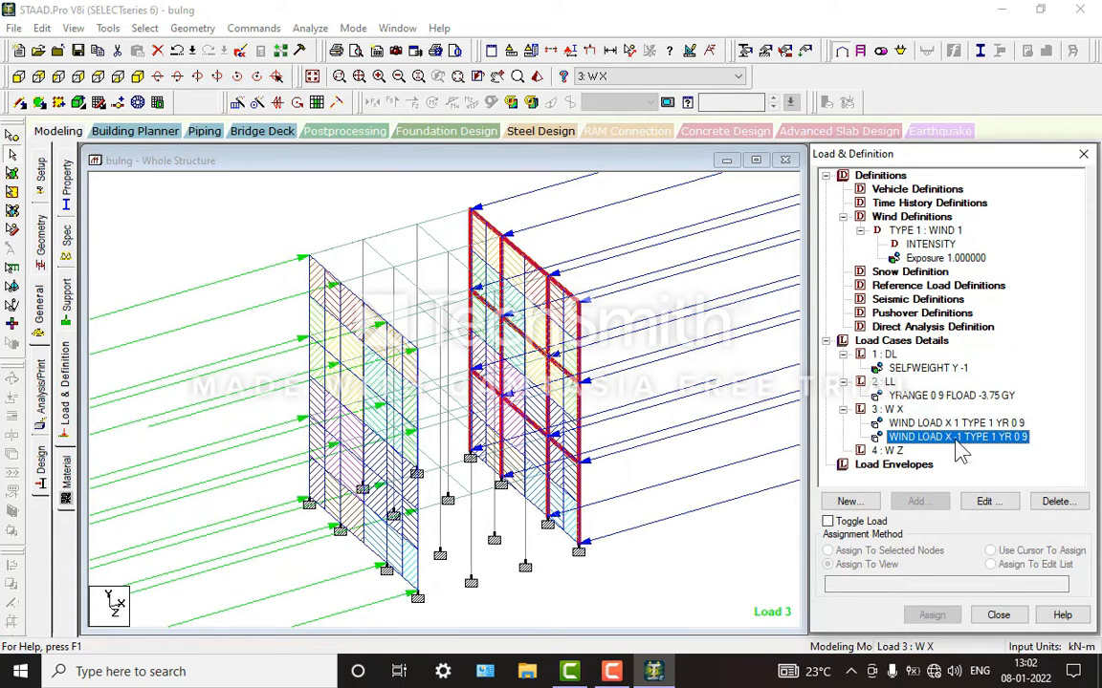
Step: Add a type 1 wind load on the Z windward face with factor 1 and Y range 0 to 9 m to the W Z load case
{"action": "left_click", "coordinate": [892, 453]}
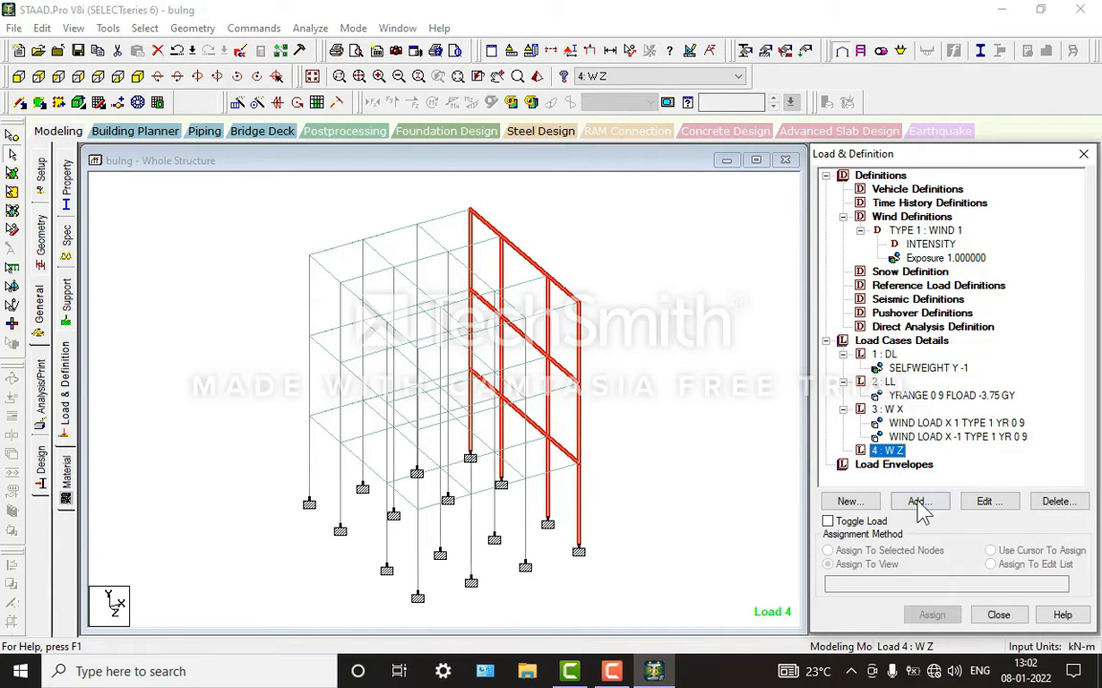
{"action": "left_click", "coordinate": [917, 503]}
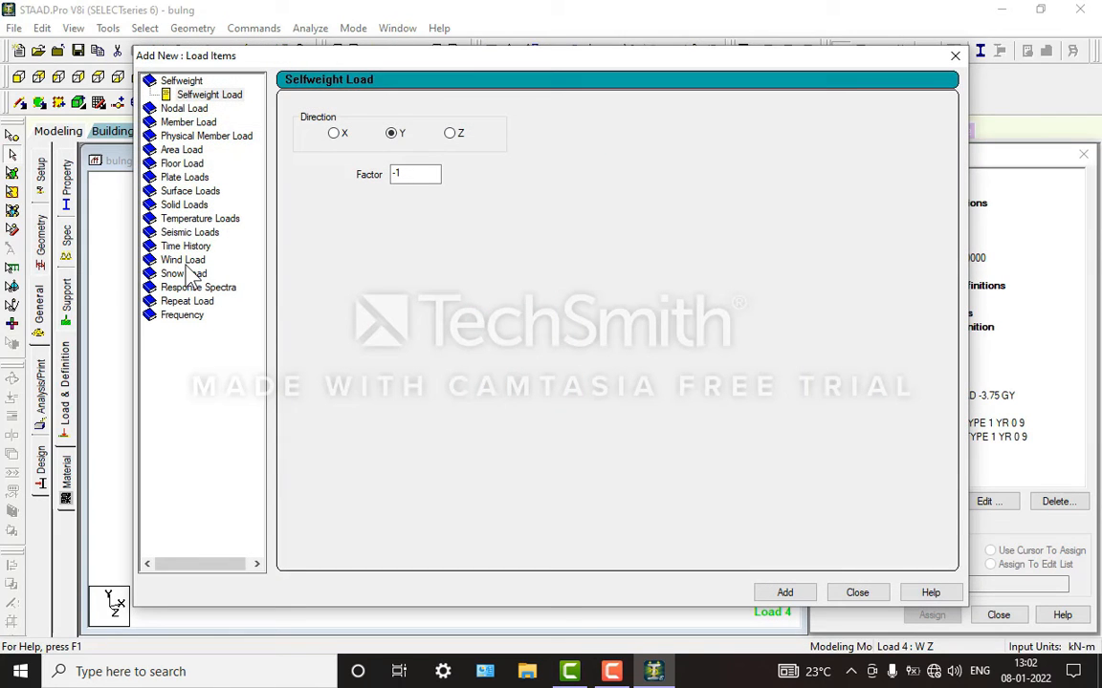
{"action": "left_click", "coordinate": [183, 261]}
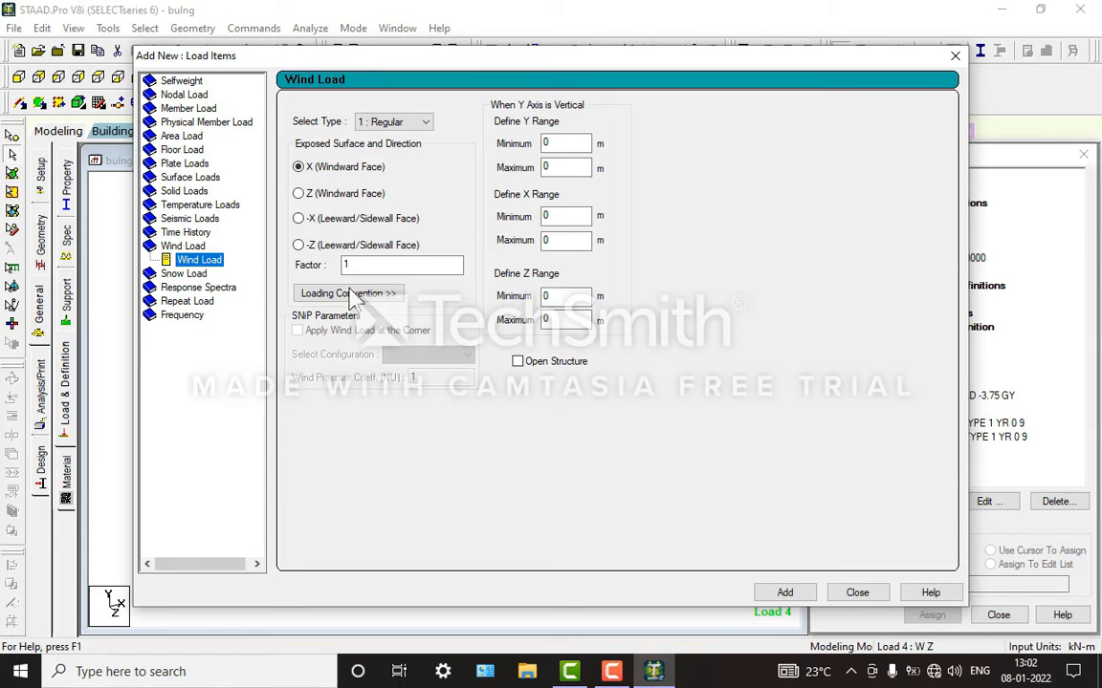
{"action": "left_click", "coordinate": [299, 195]}
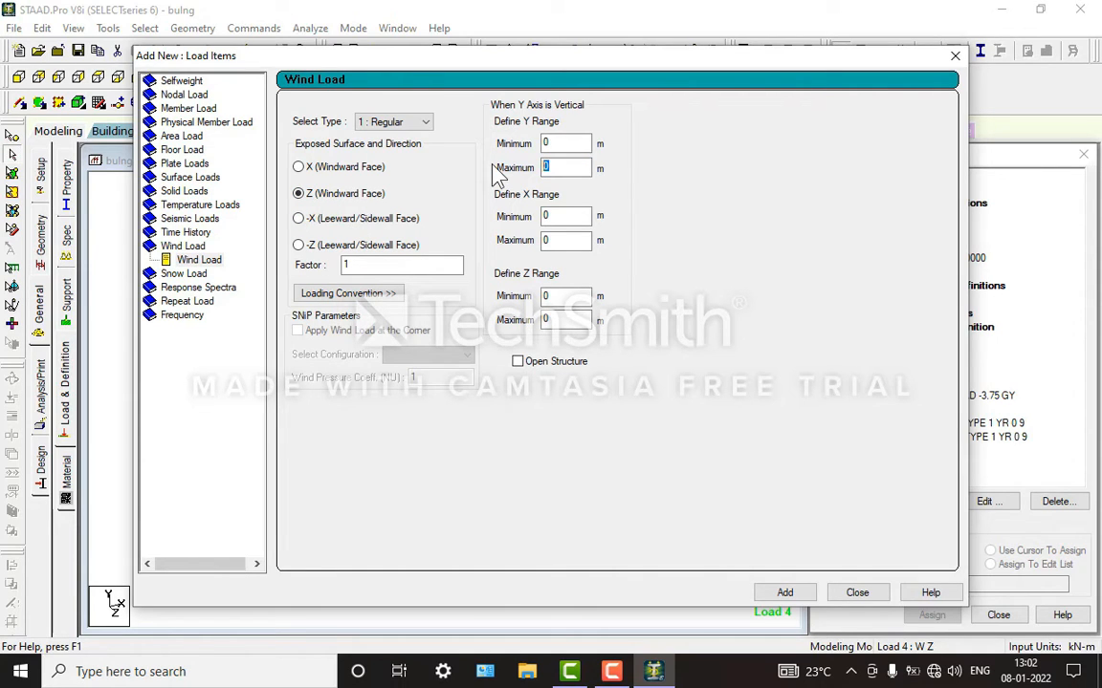
{"action": "type", "text": "9"}
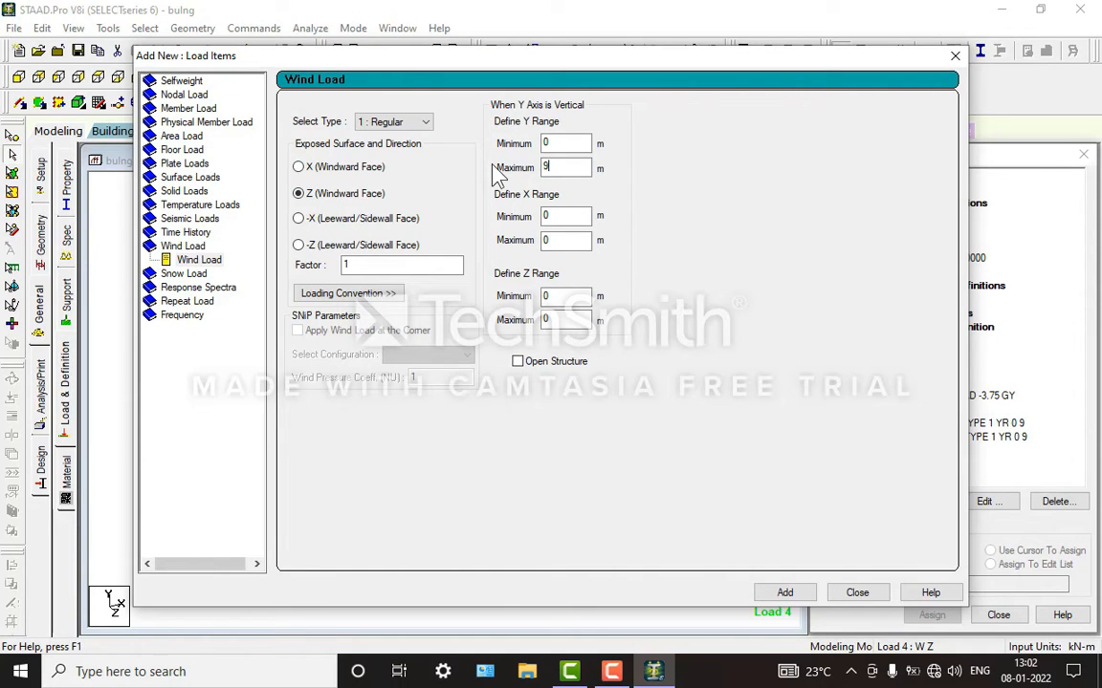
{"action": "left_click", "coordinate": [765, 595]}
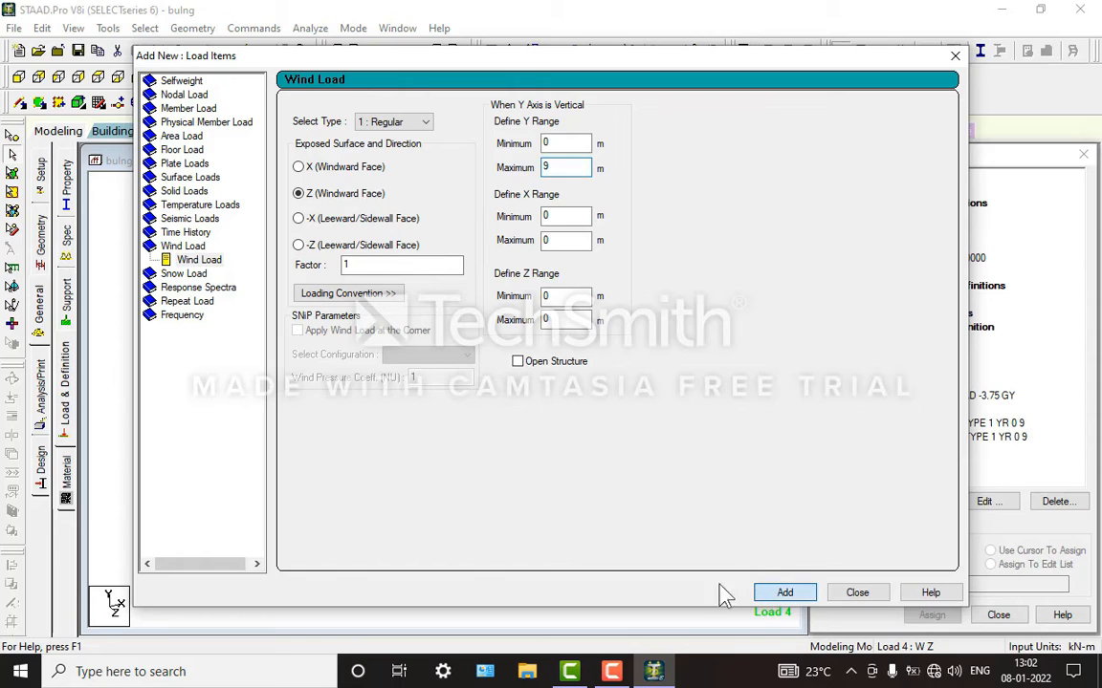
Step: Add a second Z windward wind load with factor -1 over Y range 0 to 9 m to W Z, and display both wind loads
{"action": "left_click", "coordinate": [346, 264]}
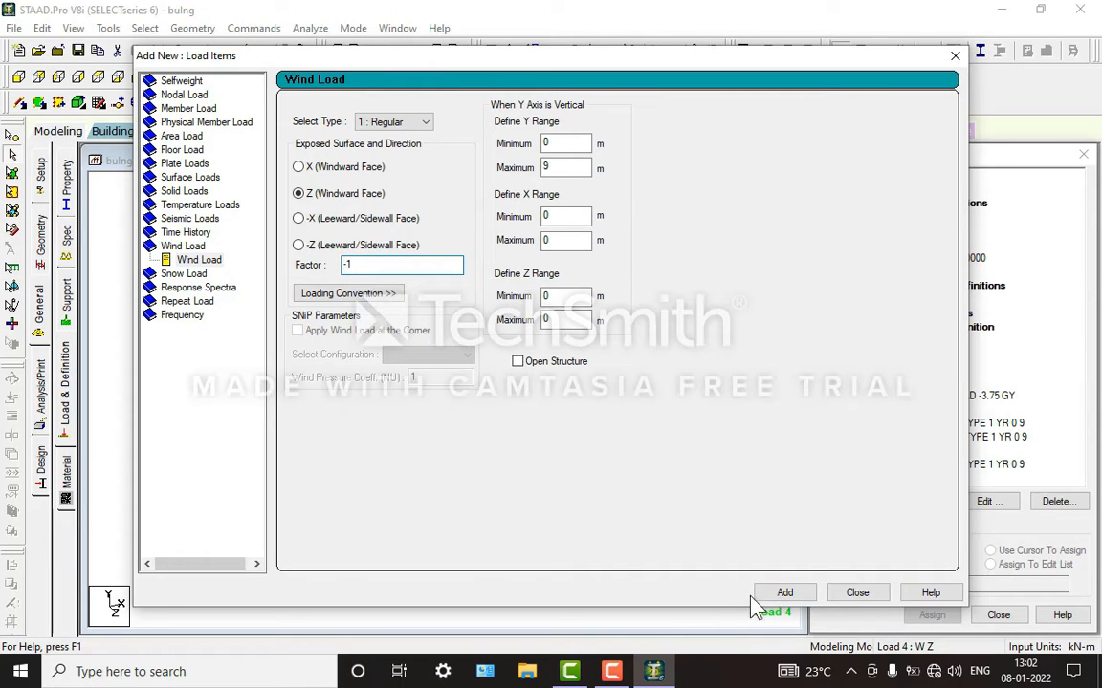
{"action": "left_click", "coordinate": [787, 594]}
{"action": "left_click", "coordinate": [857, 593]}
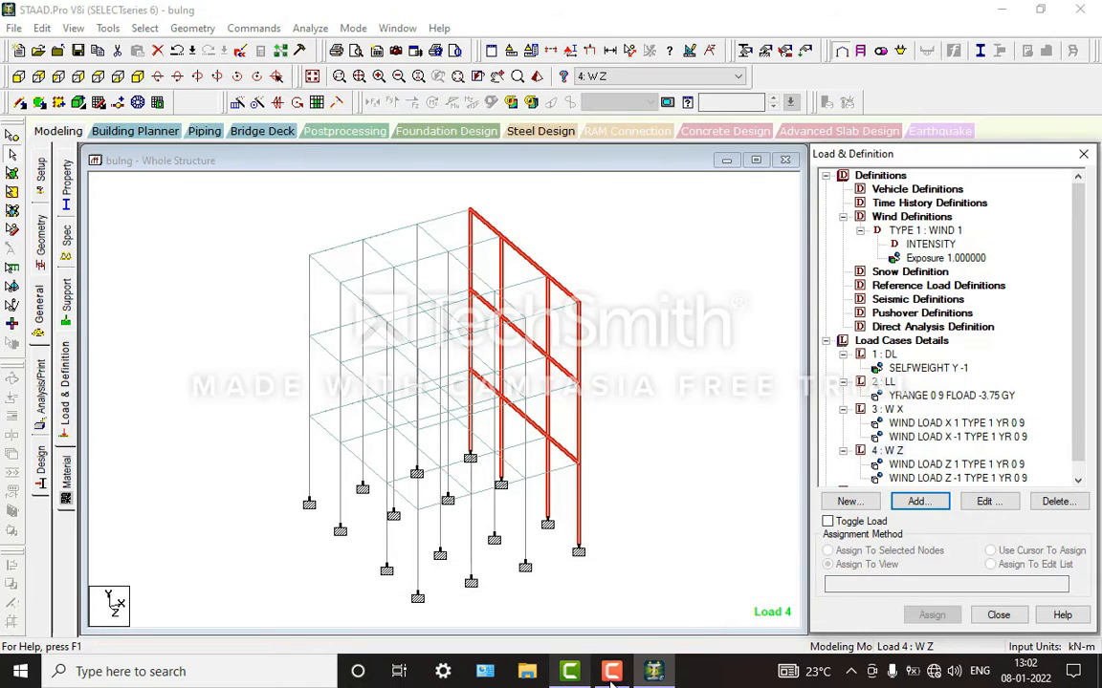
{"action": "left_click", "coordinate": [736, 196]}
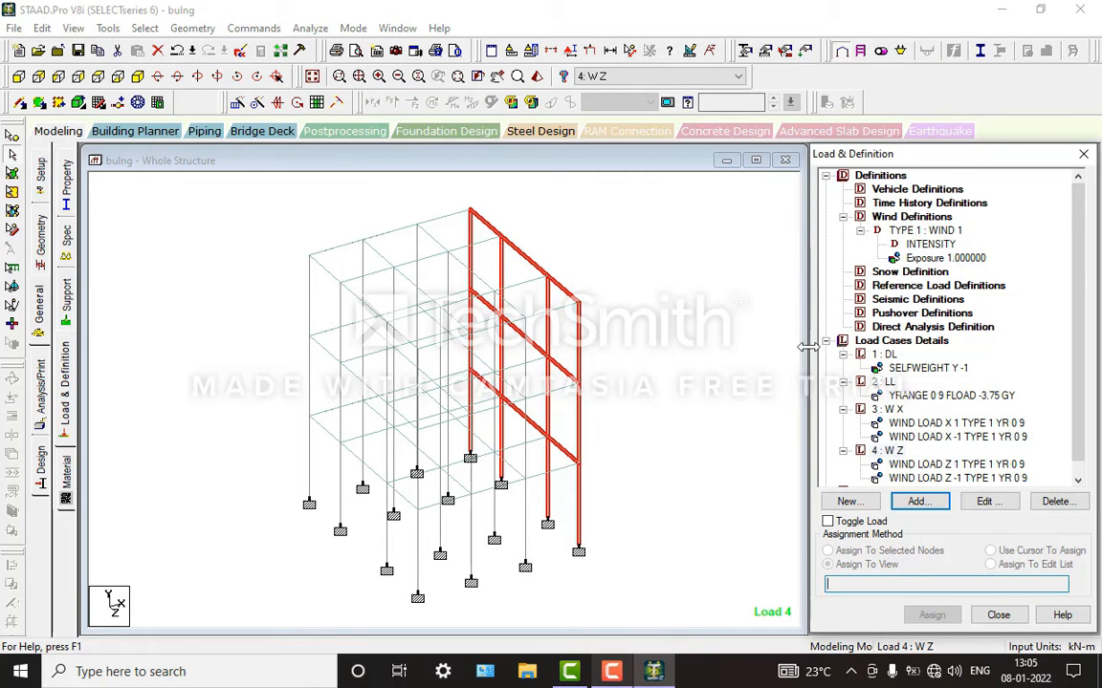
{"action": "scroll", "coordinate": [926, 413], "scroll_direction": "down", "scroll_amount": 1}
{"action": "left_click", "coordinate": [904, 450]}
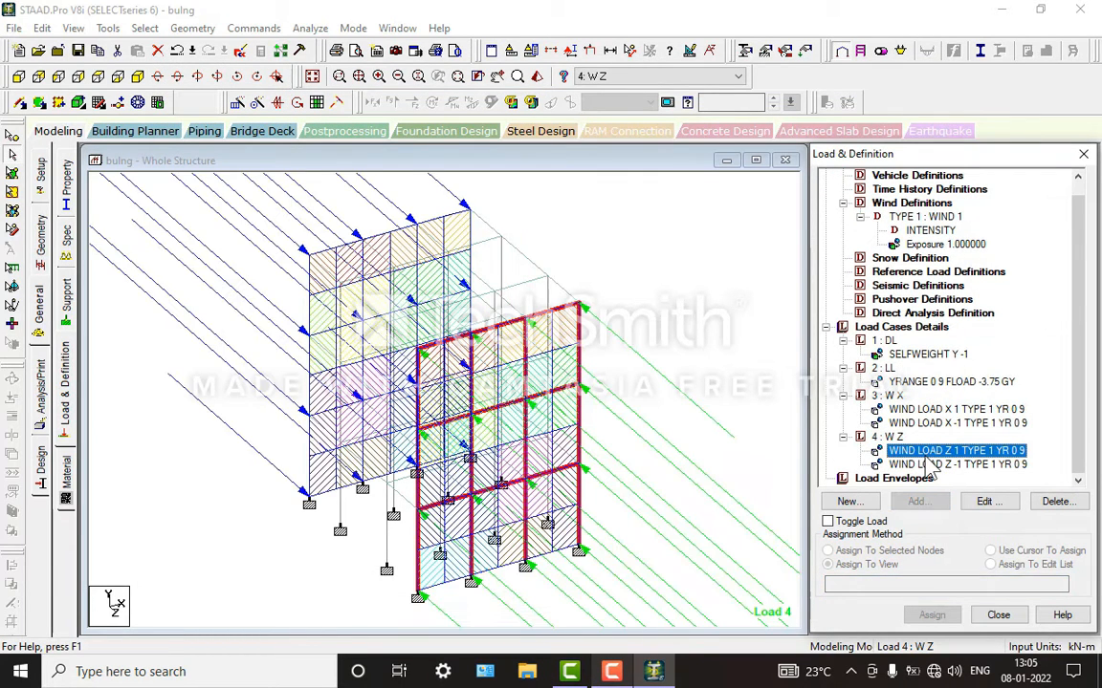
{"action": "left_click", "coordinate": [956, 464]}
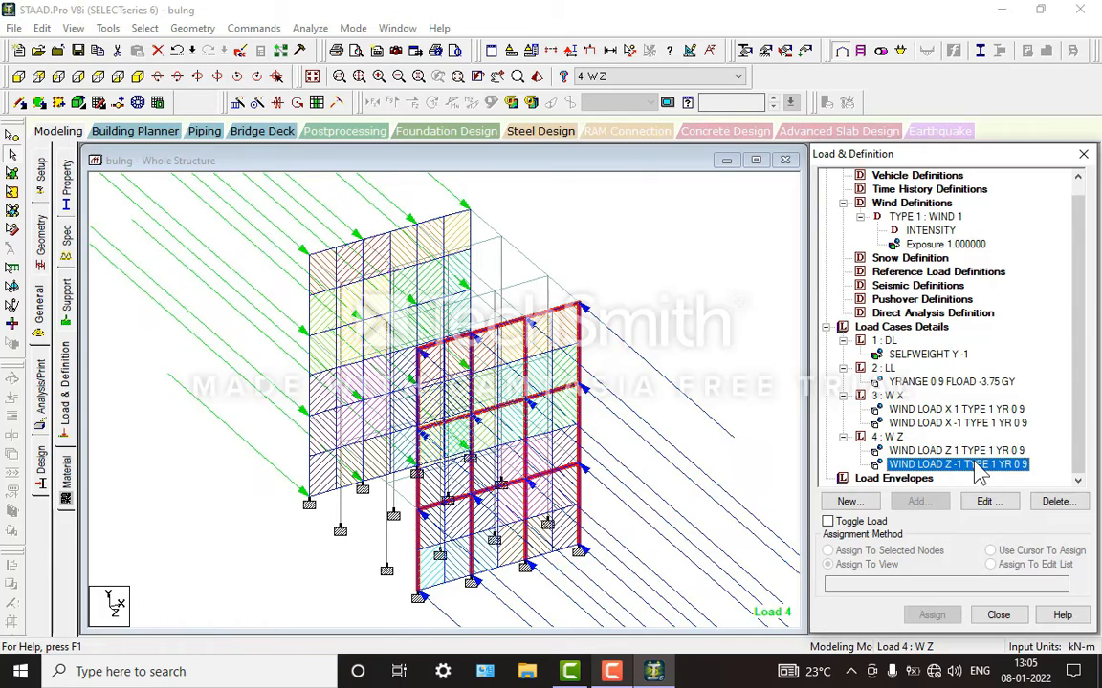
{"action": "scroll", "coordinate": [632, 267], "scroll_direction": "down", "scroll_amount": 2}
{"action": "scroll", "coordinate": [630, 287], "scroll_direction": "up", "scroll_amount": 1}
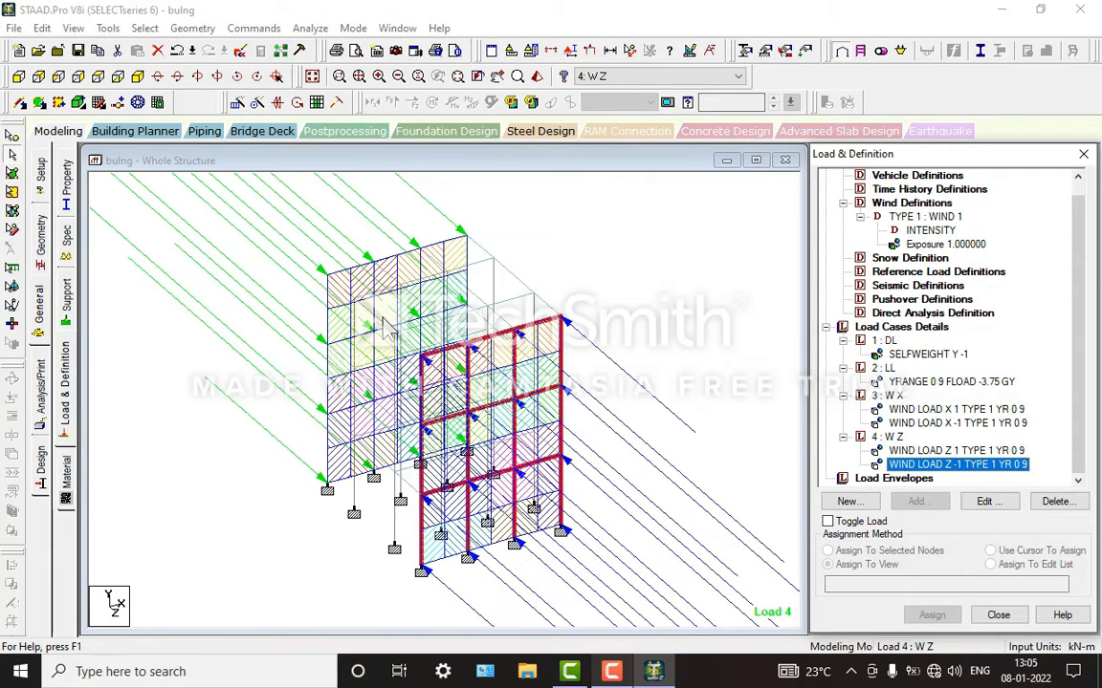
Step: Add a Perform Analysis command with the No Print option to the model
{"action": "left_click", "coordinate": [38, 371]}
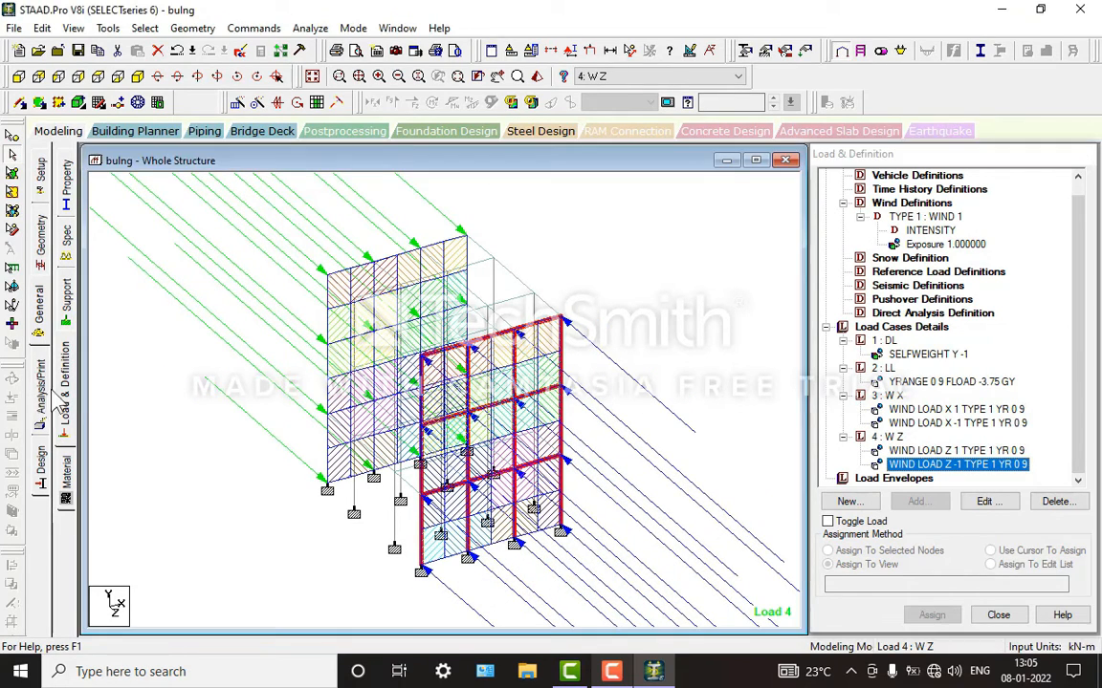
{"action": "left_click", "coordinate": [497, 519]}
{"action": "left_click", "coordinate": [636, 519]}
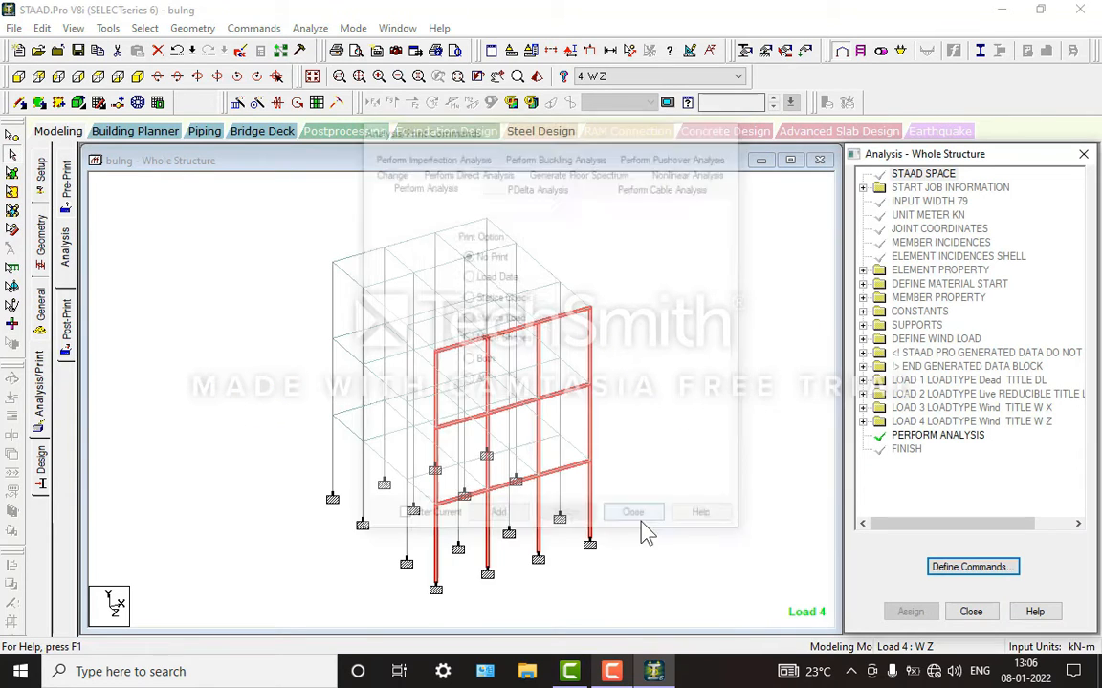
Step: Run the analysis and go to post-processing mode with load cases DL, LL, W X and W Z selected for the results
{"action": "left_click", "coordinate": [310, 29]}
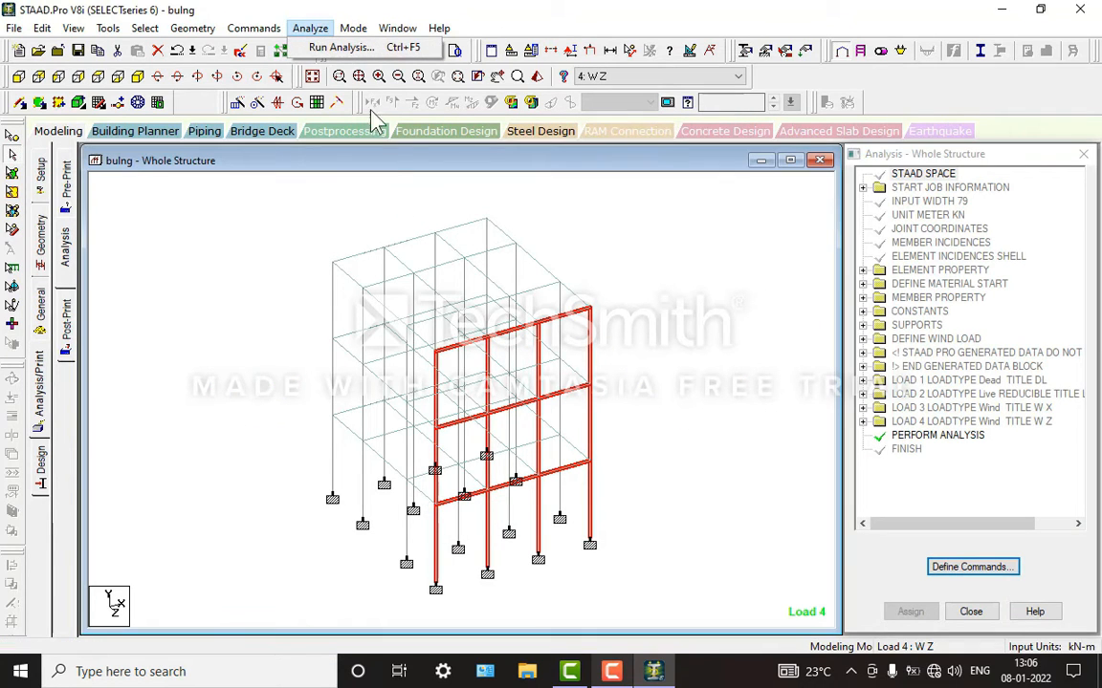
{"action": "left_click", "coordinate": [421, 276]}
{"action": "left_click", "coordinate": [611, 672]}
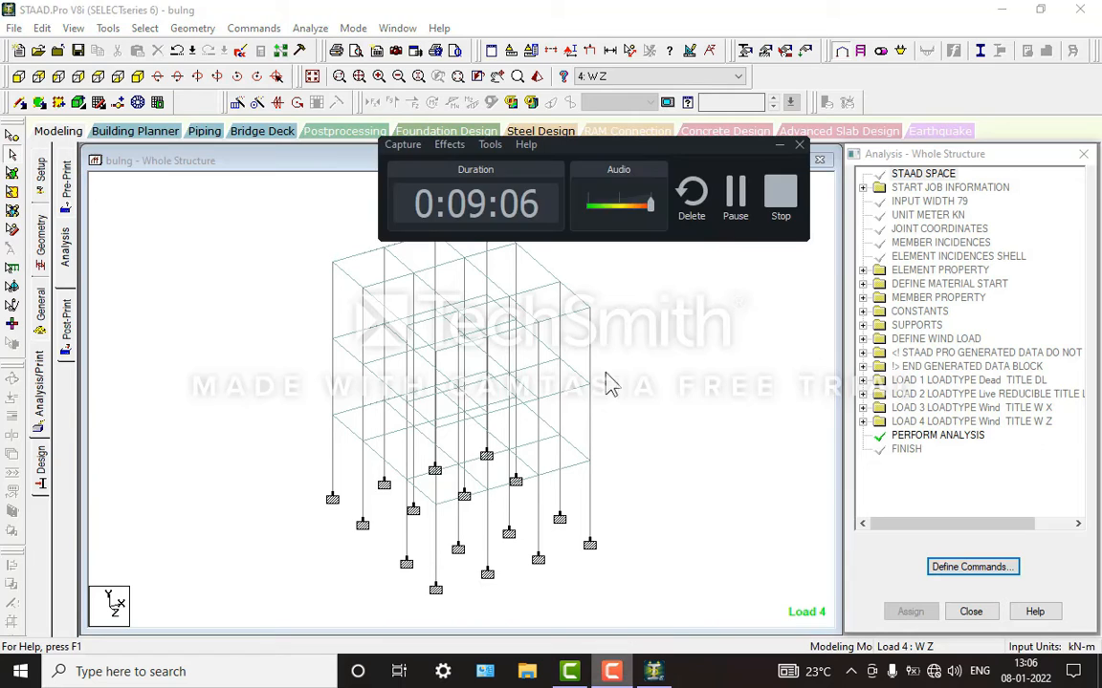
{"action": "left_click", "coordinate": [733, 189]}
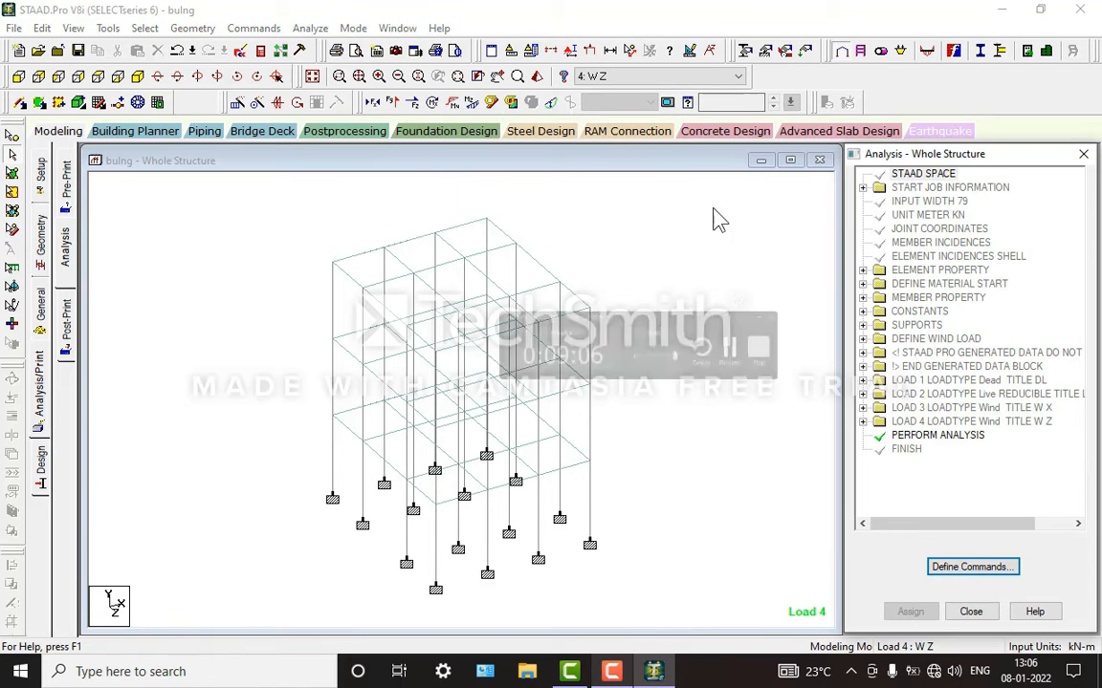
{"action": "left_click", "coordinate": [311, 29]}
{"action": "left_click", "coordinate": [325, 45]}
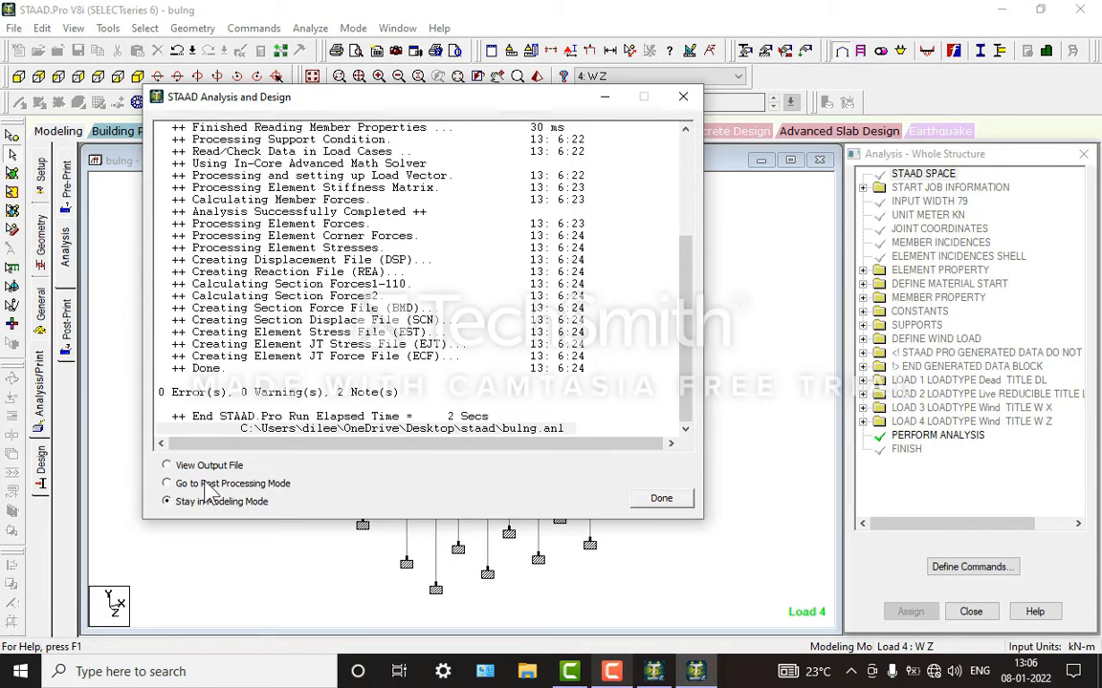
{"action": "left_click", "coordinate": [662, 498]}
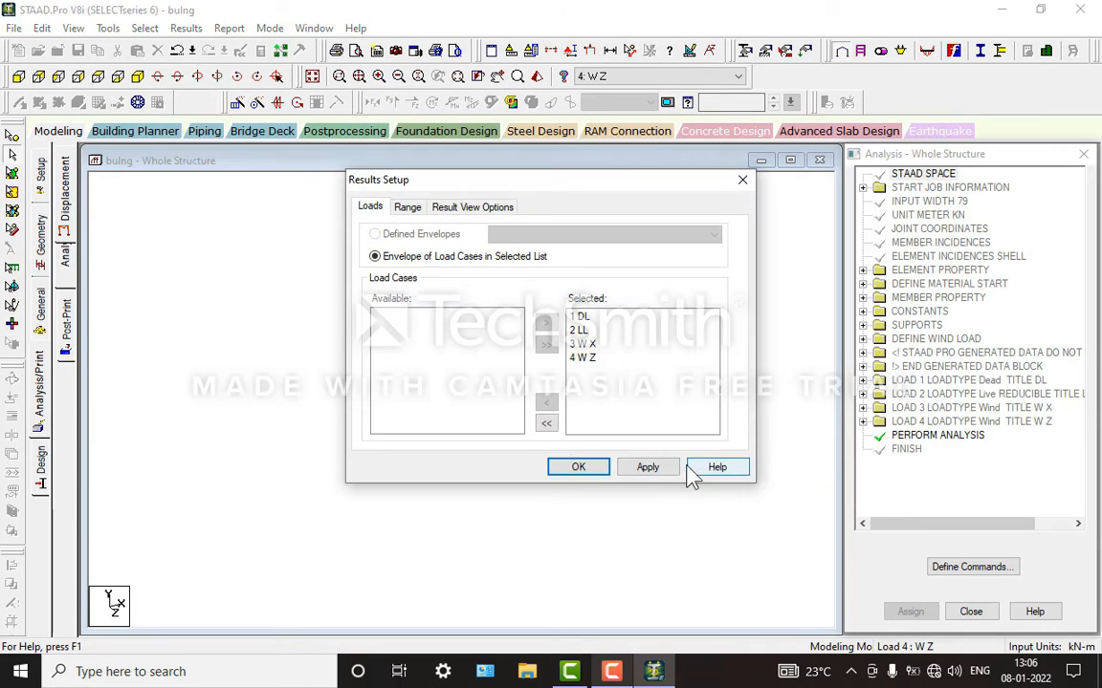
{"action": "left_click", "coordinate": [583, 468]}
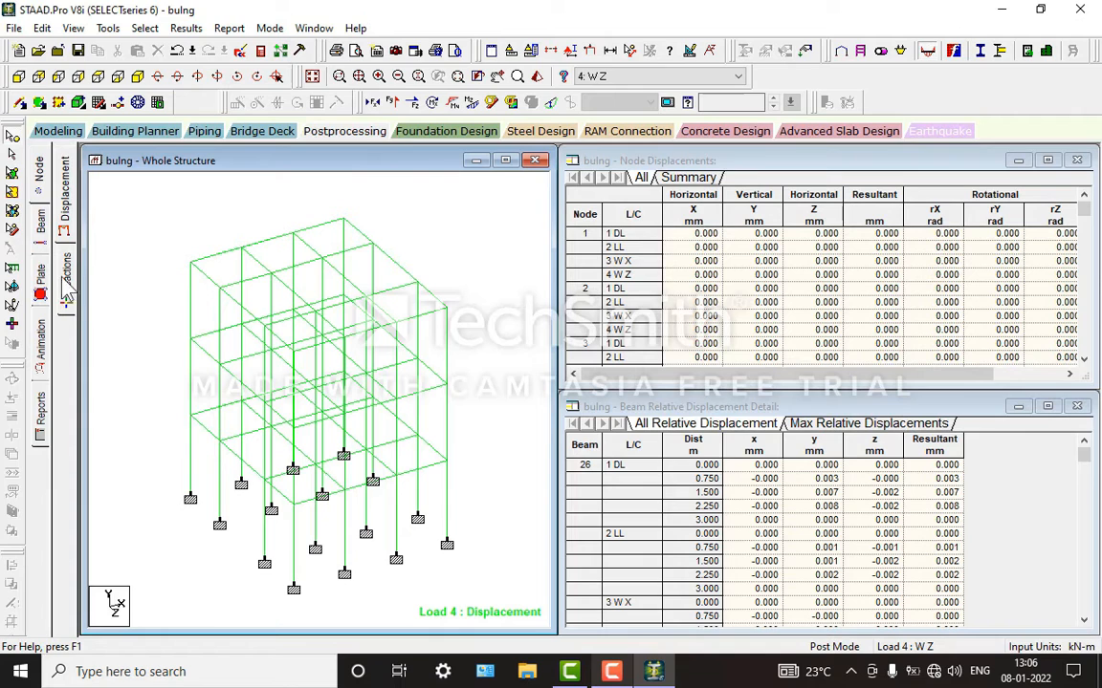
Step: Display the Max Absolute plate stress contours with normal fill for load case W Z
{"action": "left_click", "coordinate": [40, 282]}
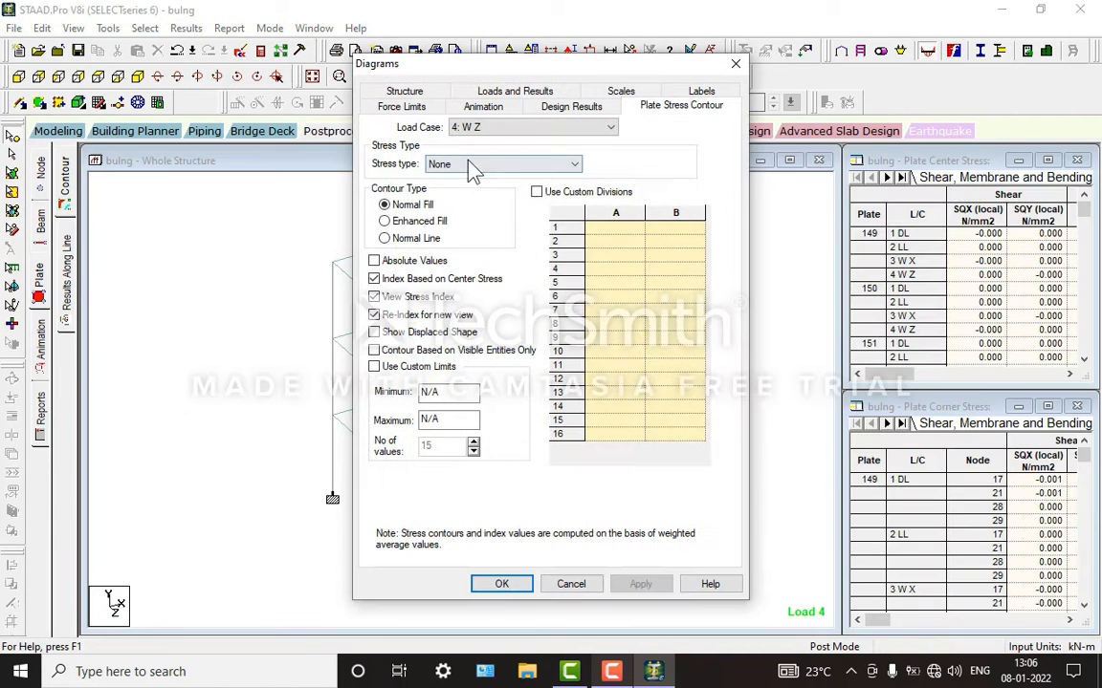
{"action": "left_click", "coordinate": [468, 168]}
{"action": "left_click", "coordinate": [457, 191]}
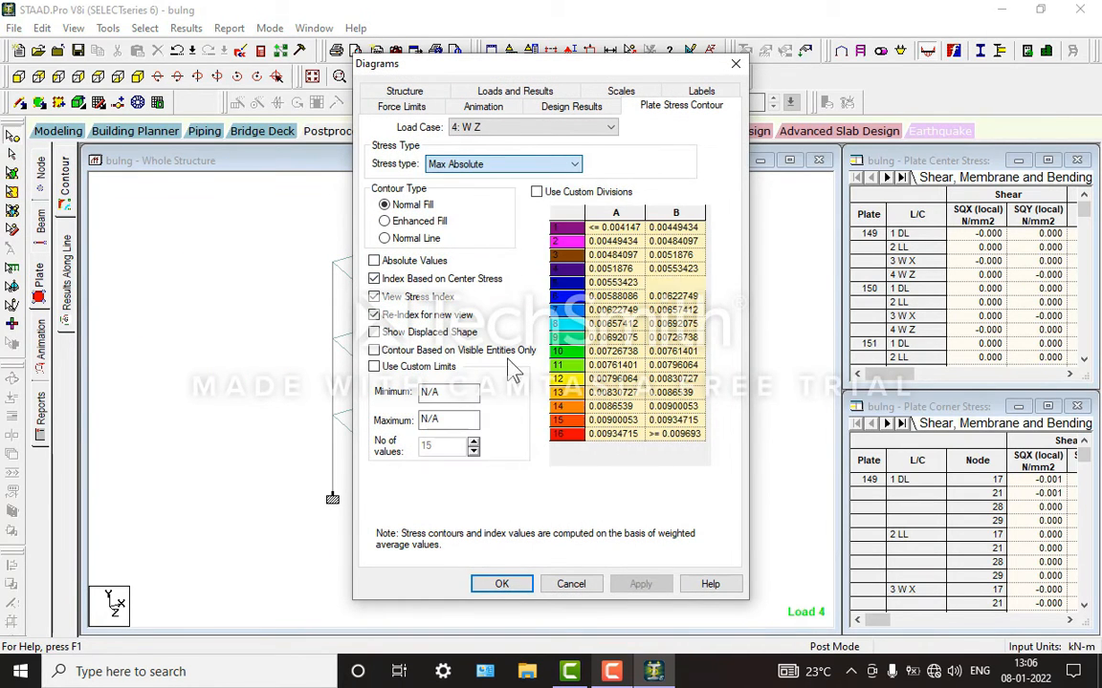
{"action": "left_click", "coordinate": [502, 584]}
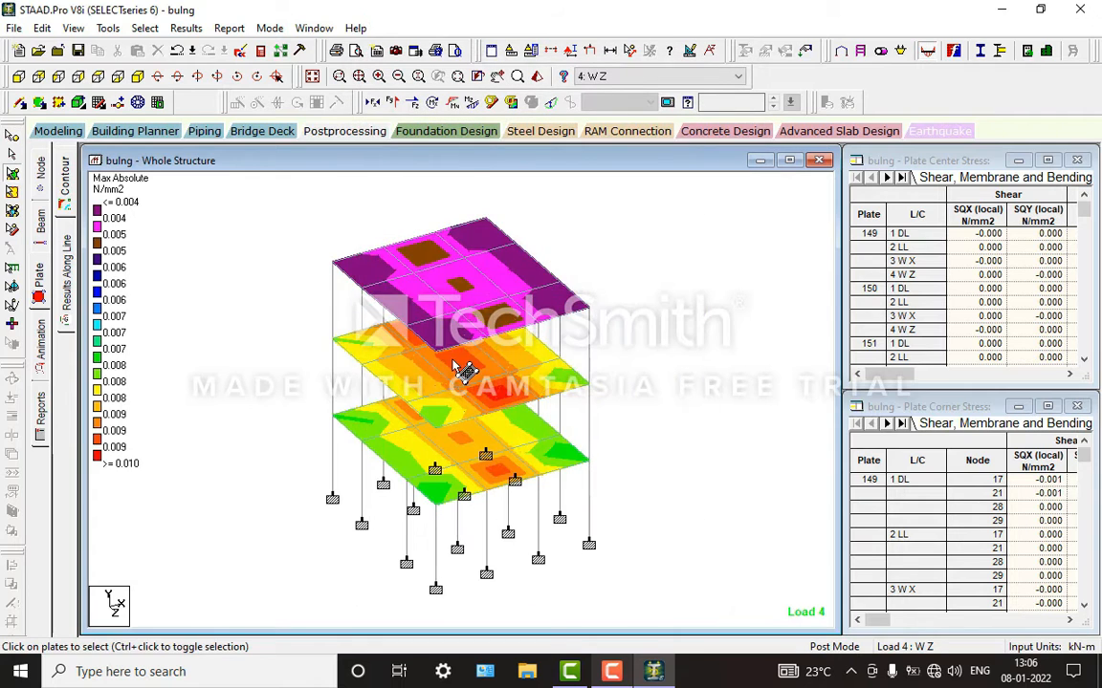
Step: Animate the structure with Max Absolute plate stress contours for load case W Z
{"action": "left_click", "coordinate": [42, 341]}
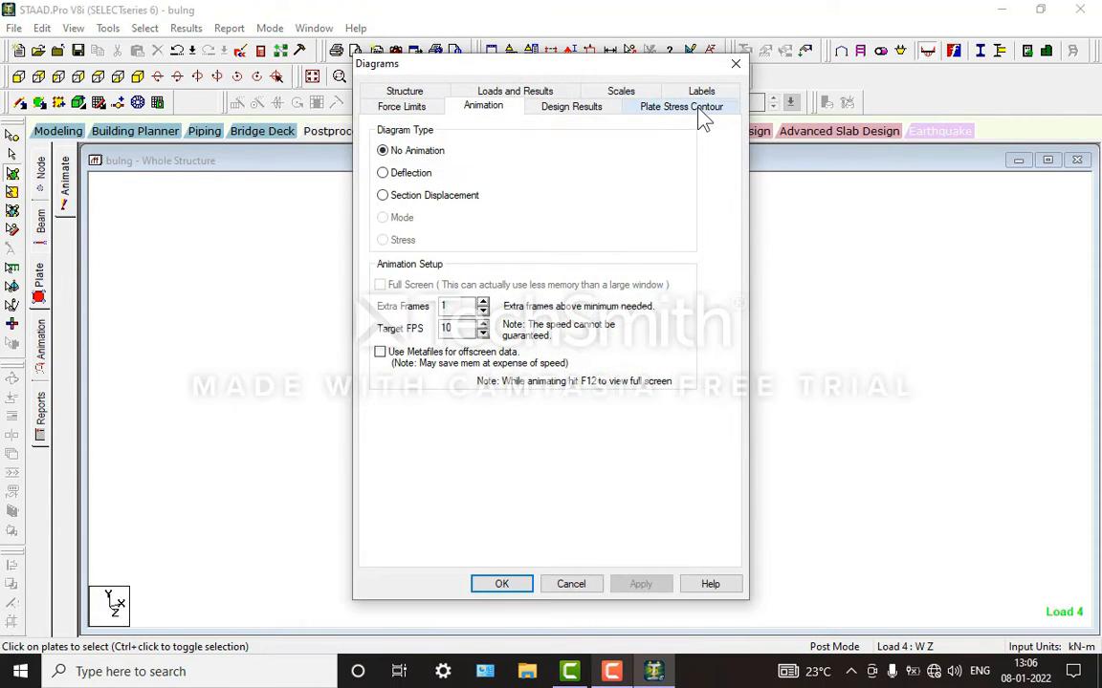
{"action": "left_click", "coordinate": [680, 107]}
{"action": "left_click", "coordinate": [473, 164]}
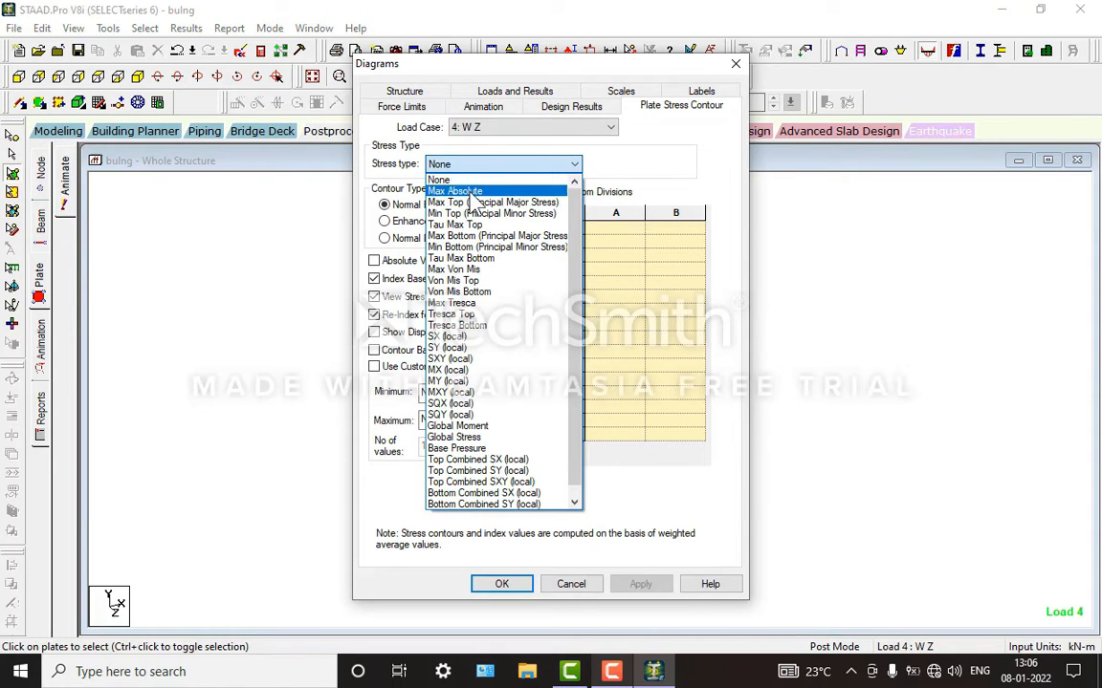
{"action": "left_click", "coordinate": [473, 188]}
{"action": "left_click", "coordinate": [480, 106]}
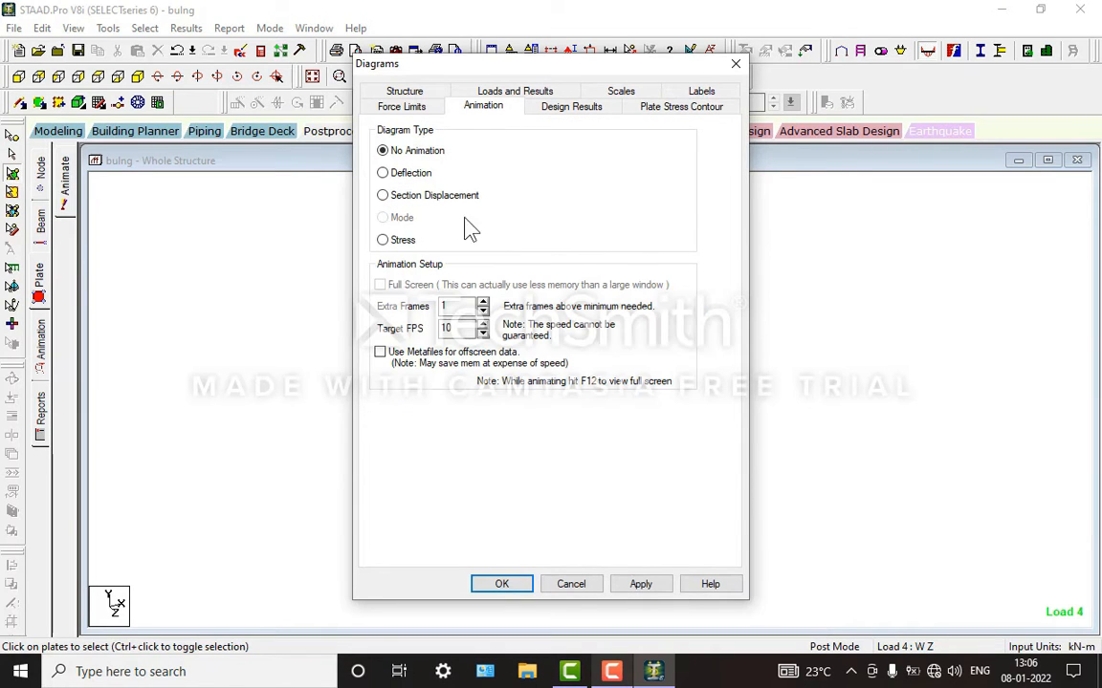
{"action": "left_click", "coordinate": [505, 585]}
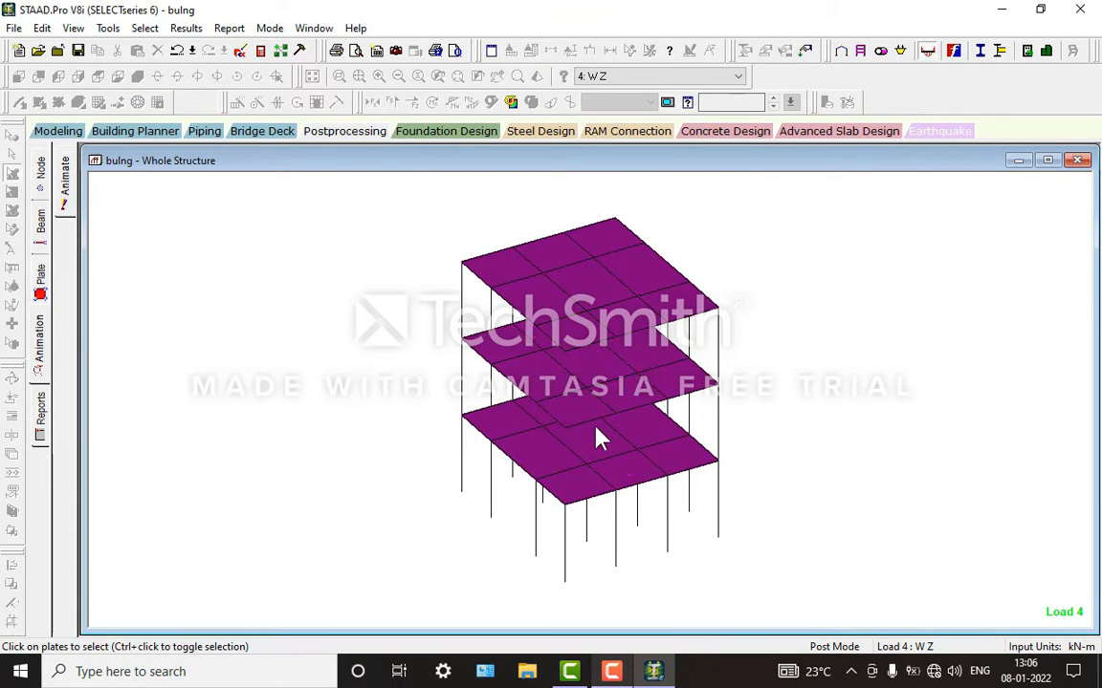
Step: Show the beam forces and examine the shear bending, deflection, property and geometry data of roof edge beam 124
{"action": "left_click", "coordinate": [41, 222]}
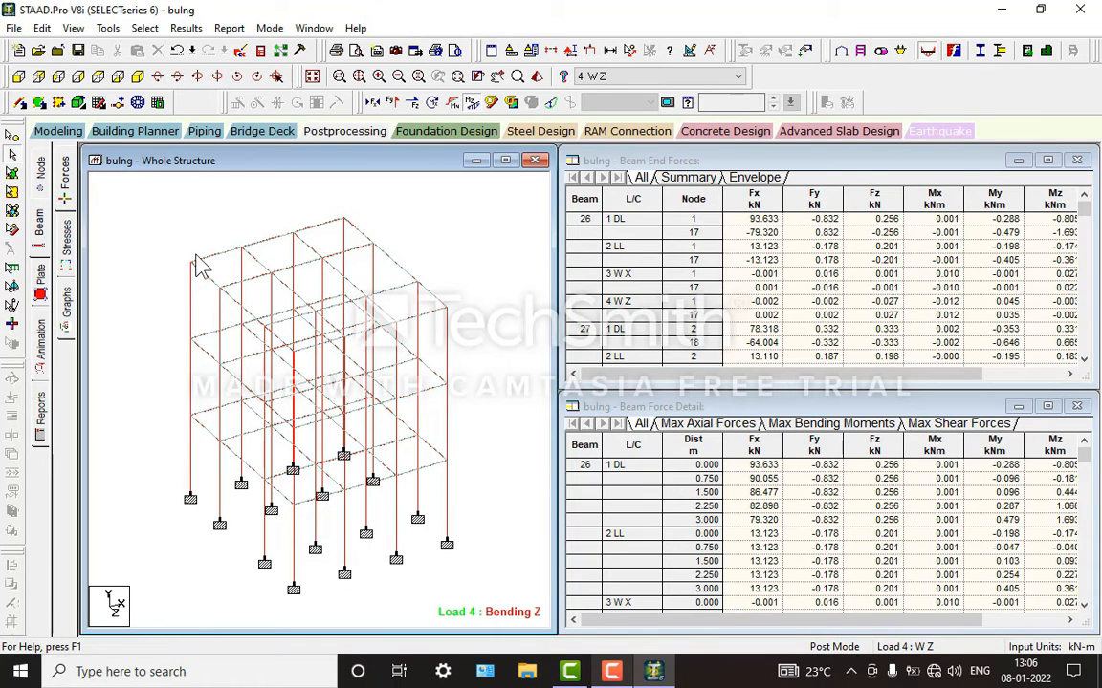
{"action": "double_click", "coordinate": [214, 265]}
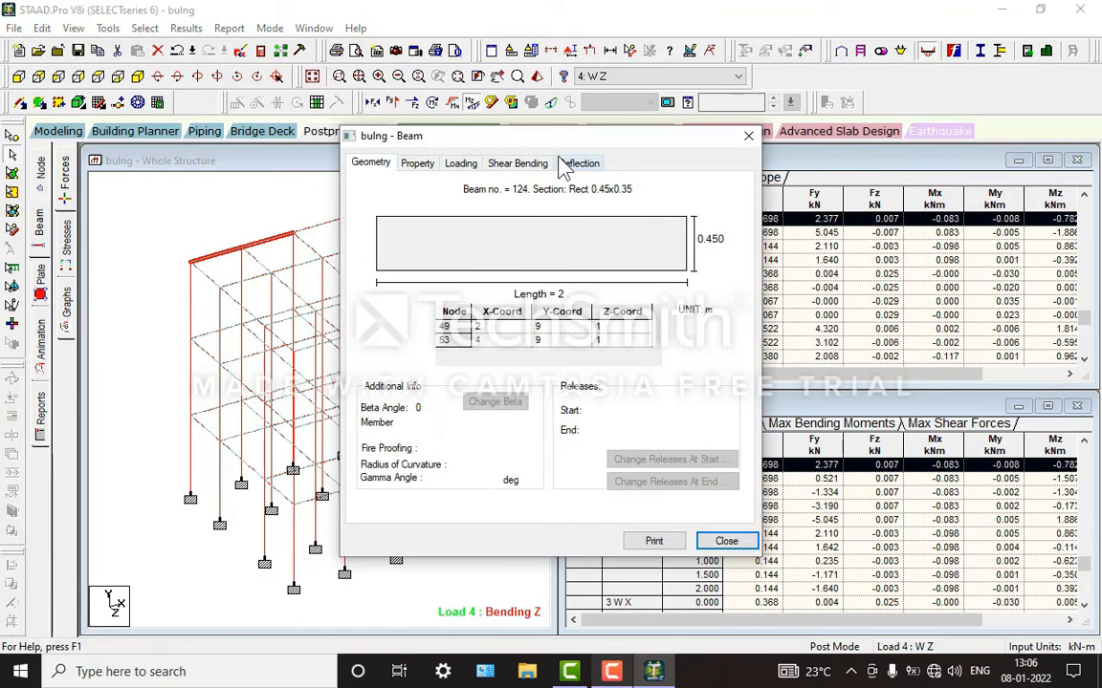
{"action": "left_click", "coordinate": [526, 163]}
{"action": "left_click", "coordinate": [575, 164]}
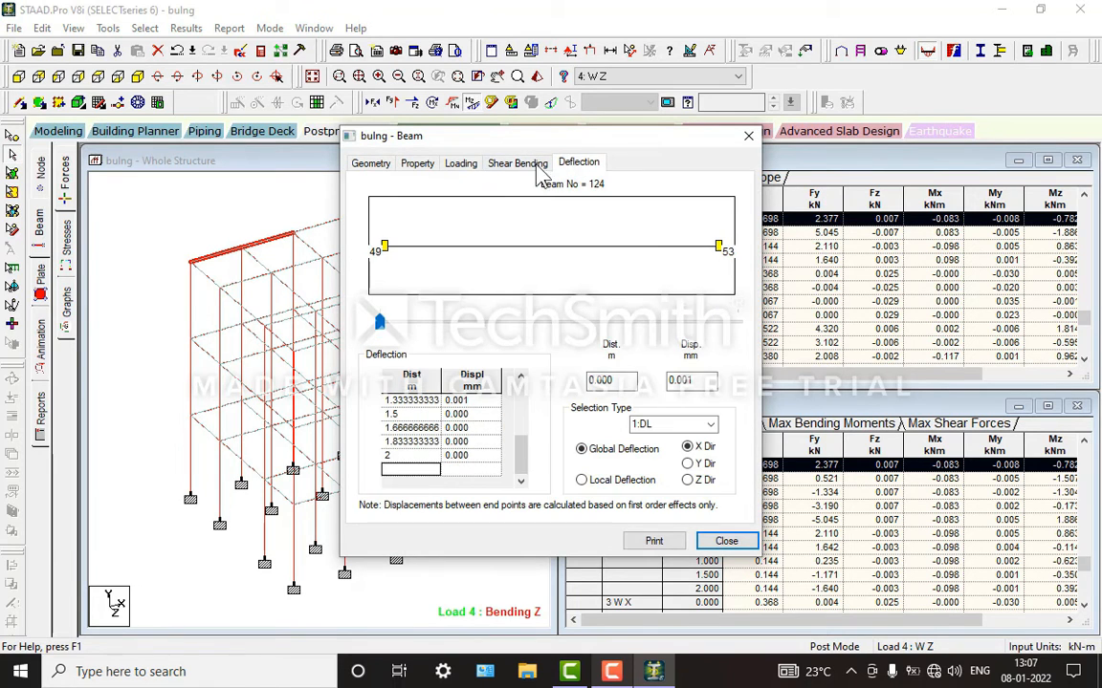
{"action": "left_click", "coordinate": [519, 165]}
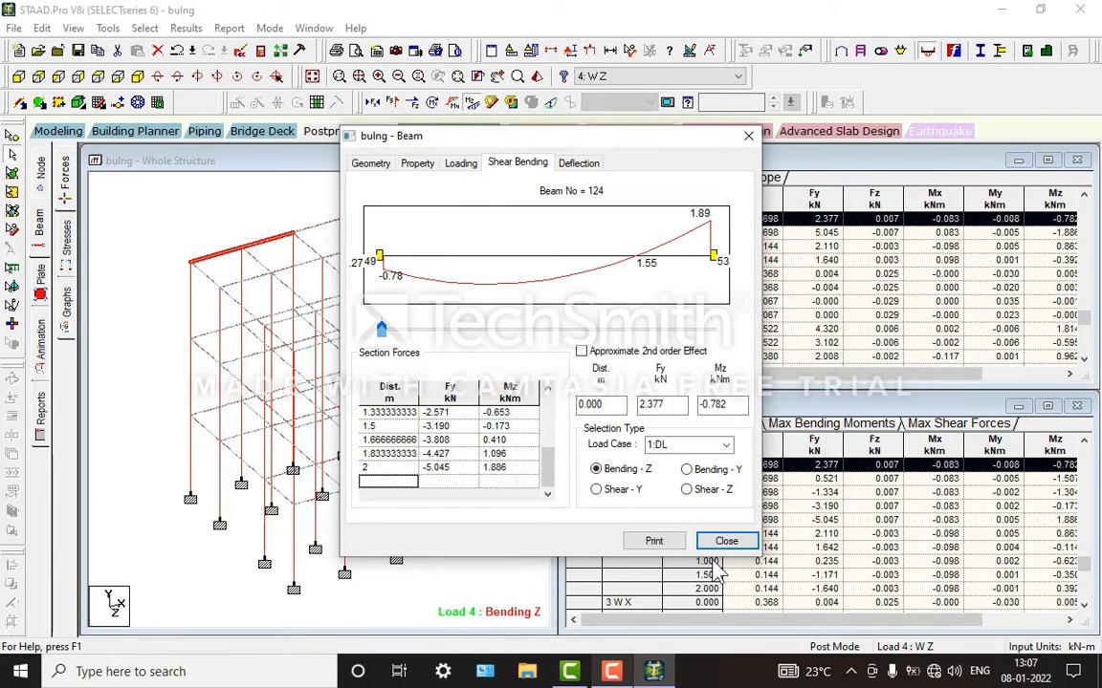
{"action": "left_click", "coordinate": [426, 163]}
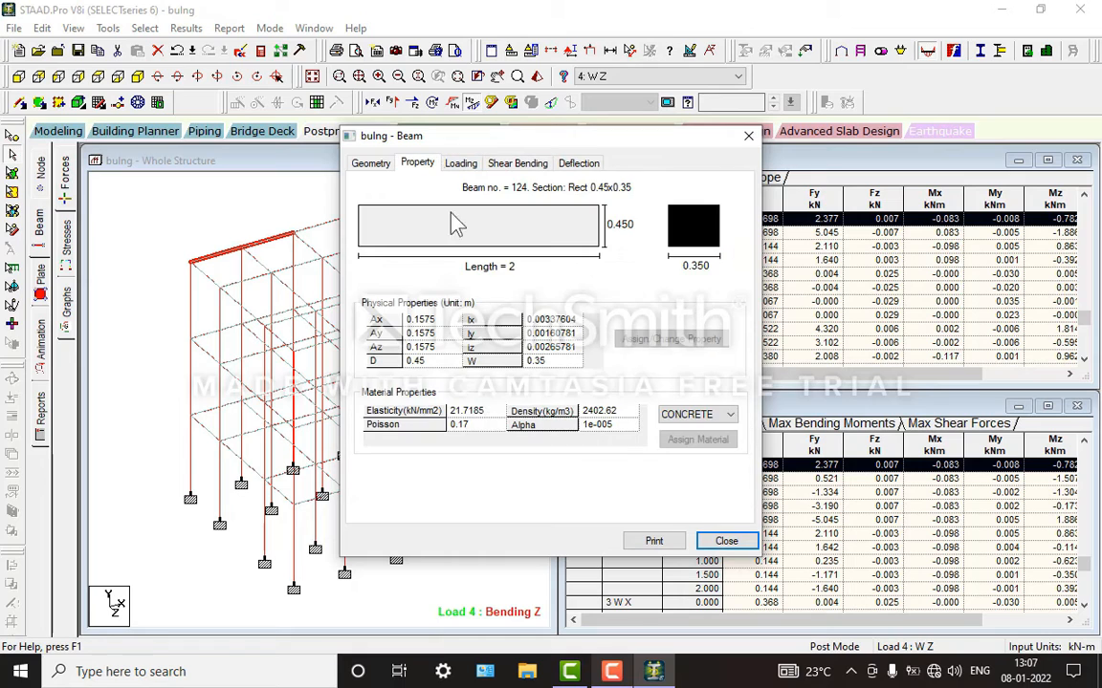
{"action": "left_click", "coordinate": [369, 165]}
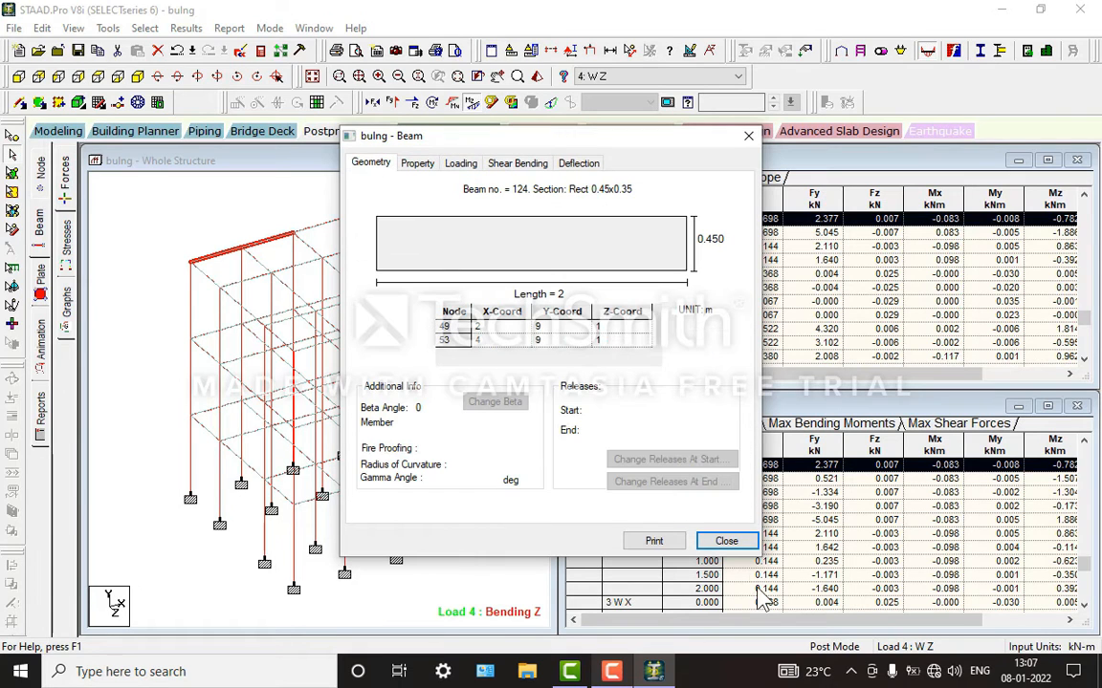
{"action": "left_click", "coordinate": [727, 542]}
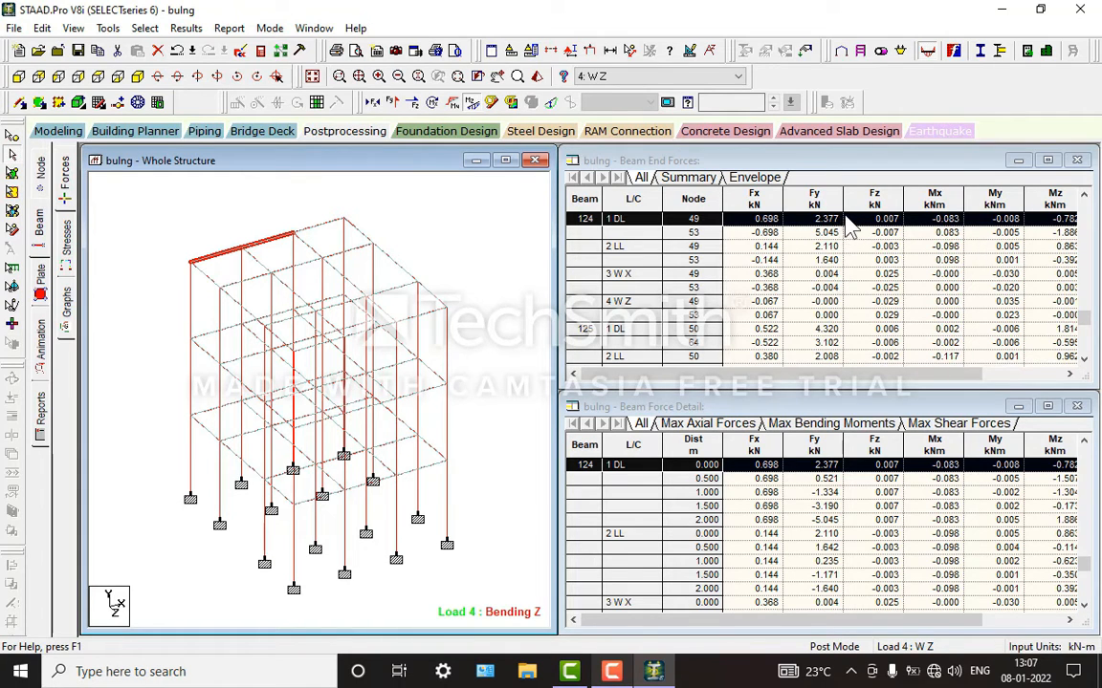
Step: Check the remaining columns of the beam end forces table and view the geometry data of adjacent roof edge beam 129
{"action": "left_click", "coordinate": [1042, 374]}
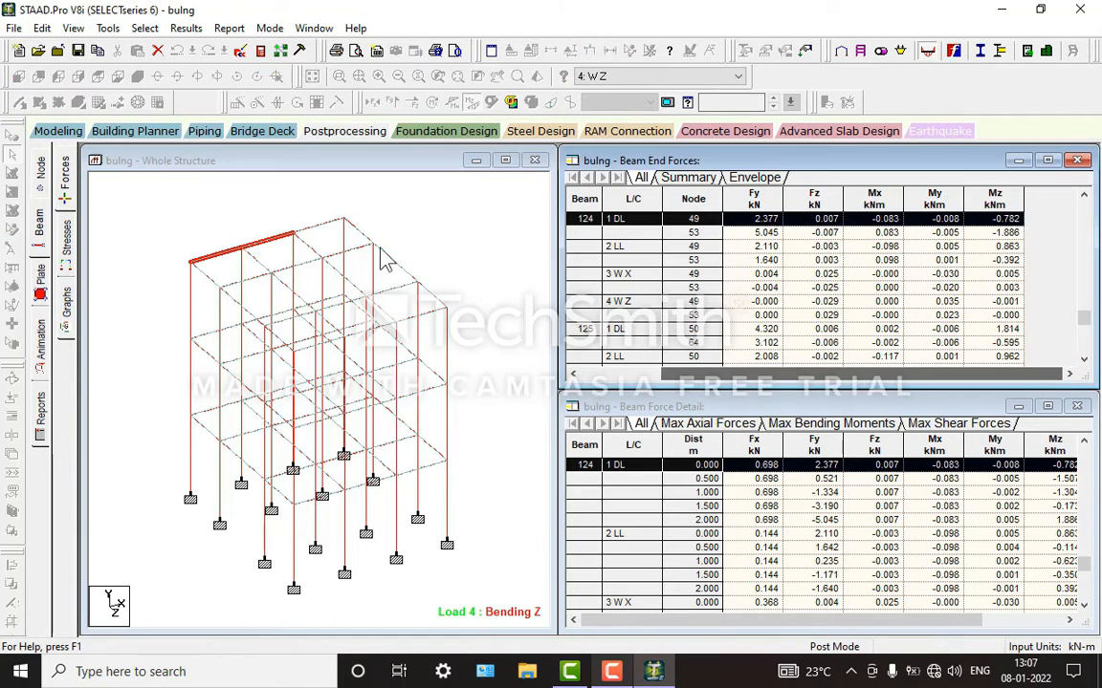
{"action": "left_click", "coordinate": [322, 231]}
{"action": "double_click", "coordinate": [326, 235]}
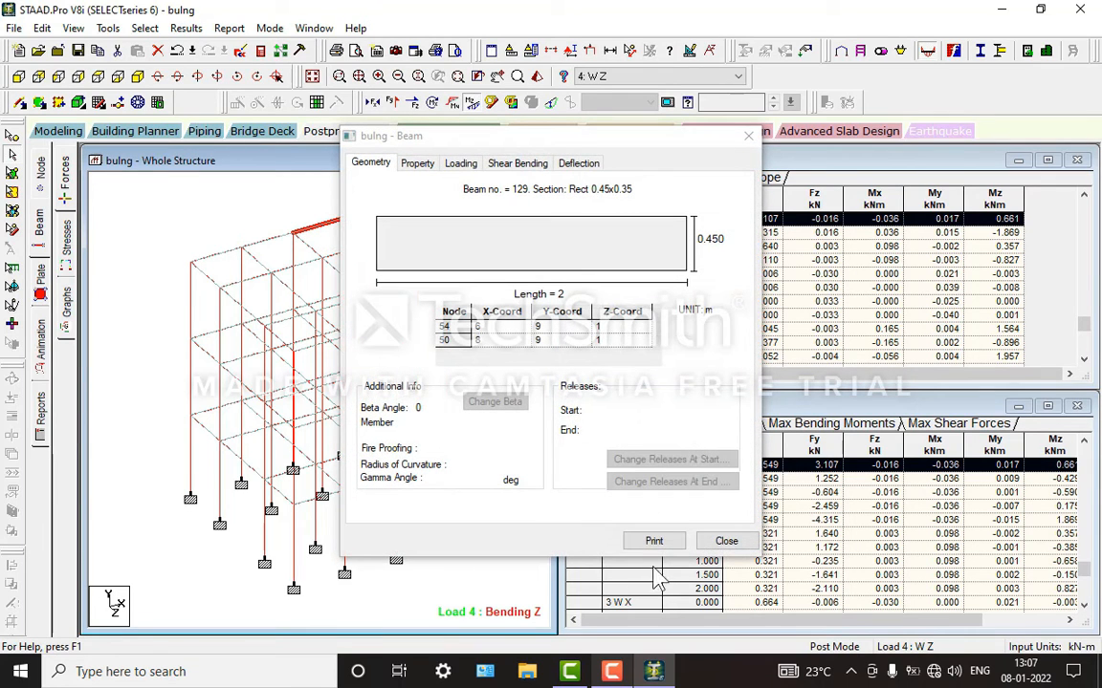
{"action": "key", "text": "Escape"}
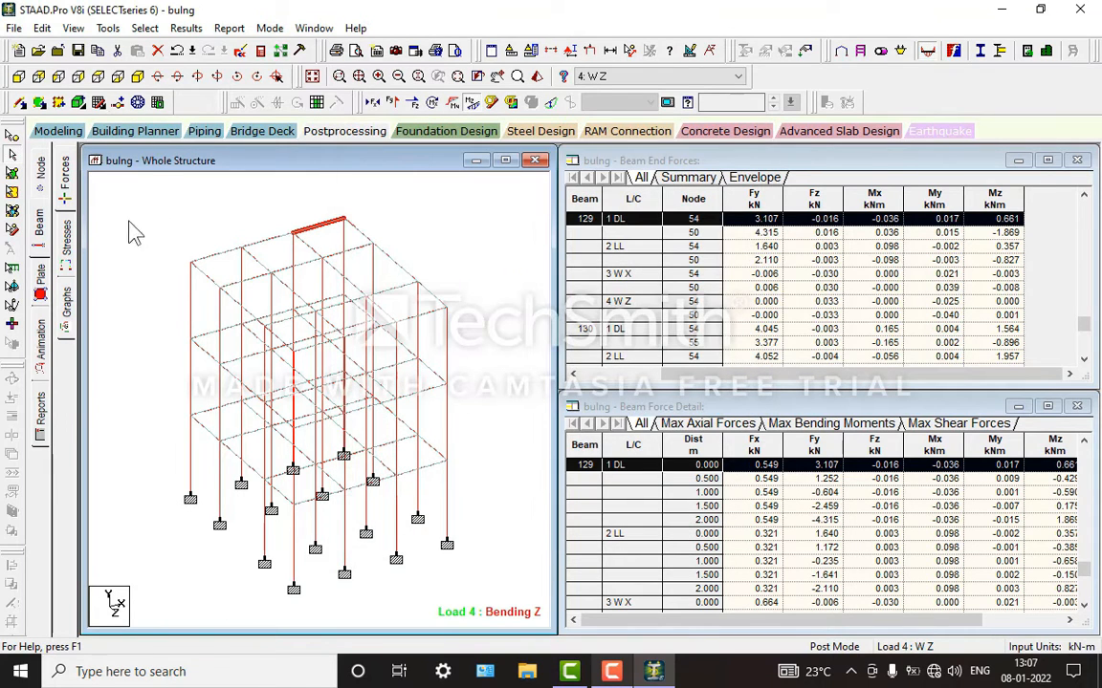
Step: Try to print one copy of the active structure view using Microsoft Print to PDF
{"action": "left_click", "coordinate": [341, 54]}
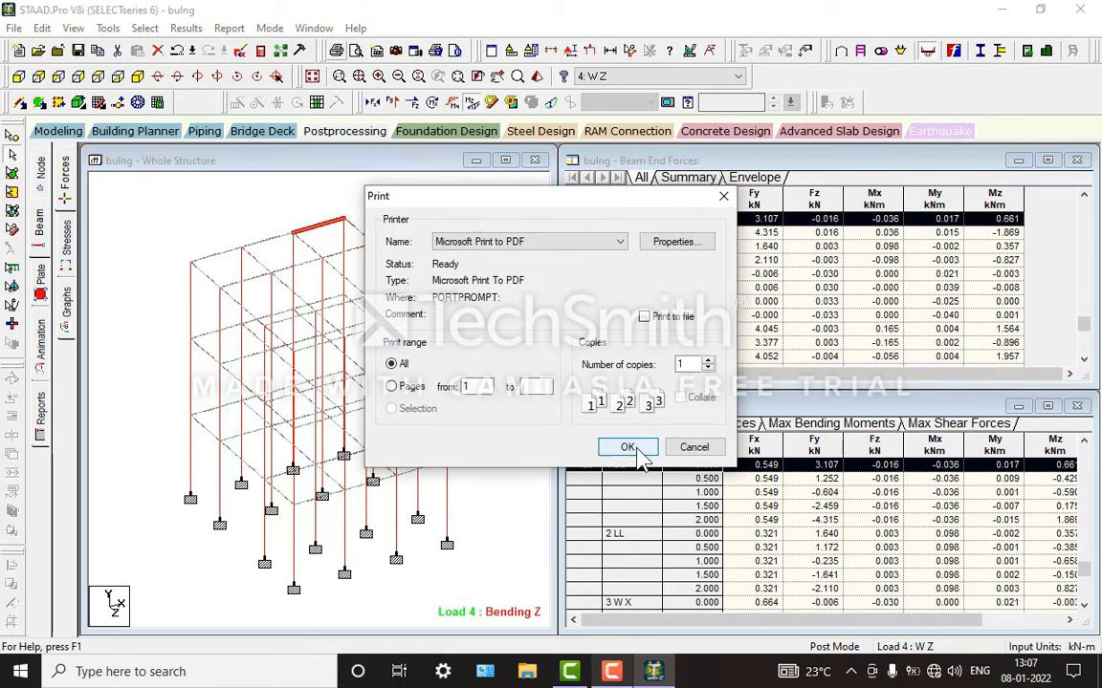
{"action": "left_click", "coordinate": [639, 454]}
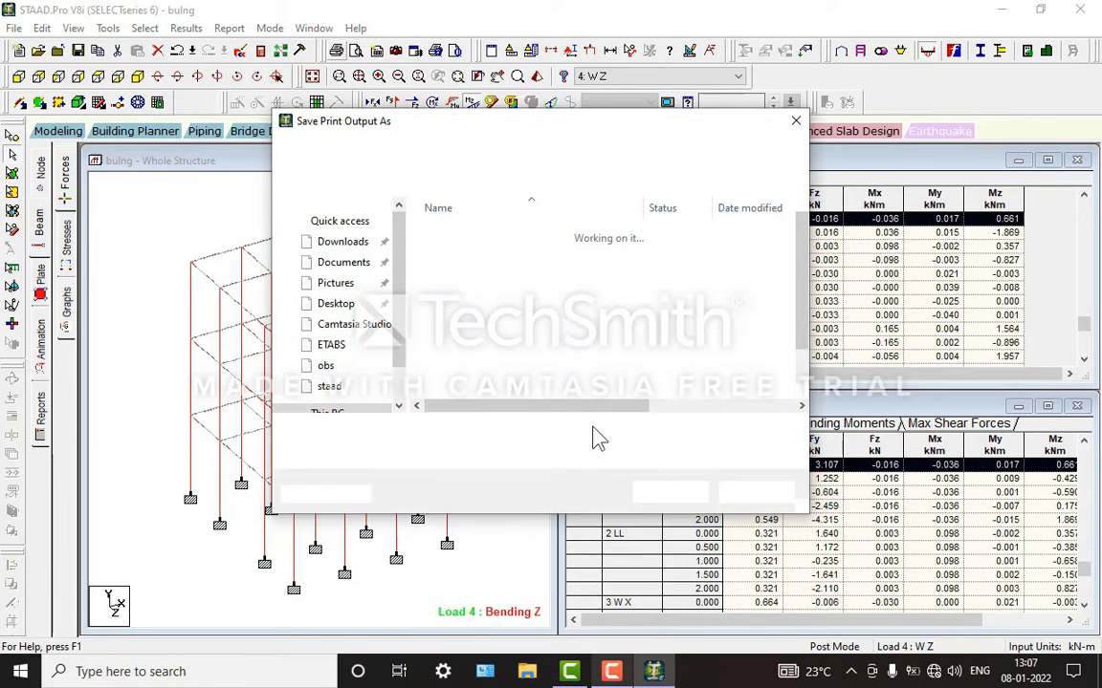
{"action": "left_click", "coordinate": [732, 492]}
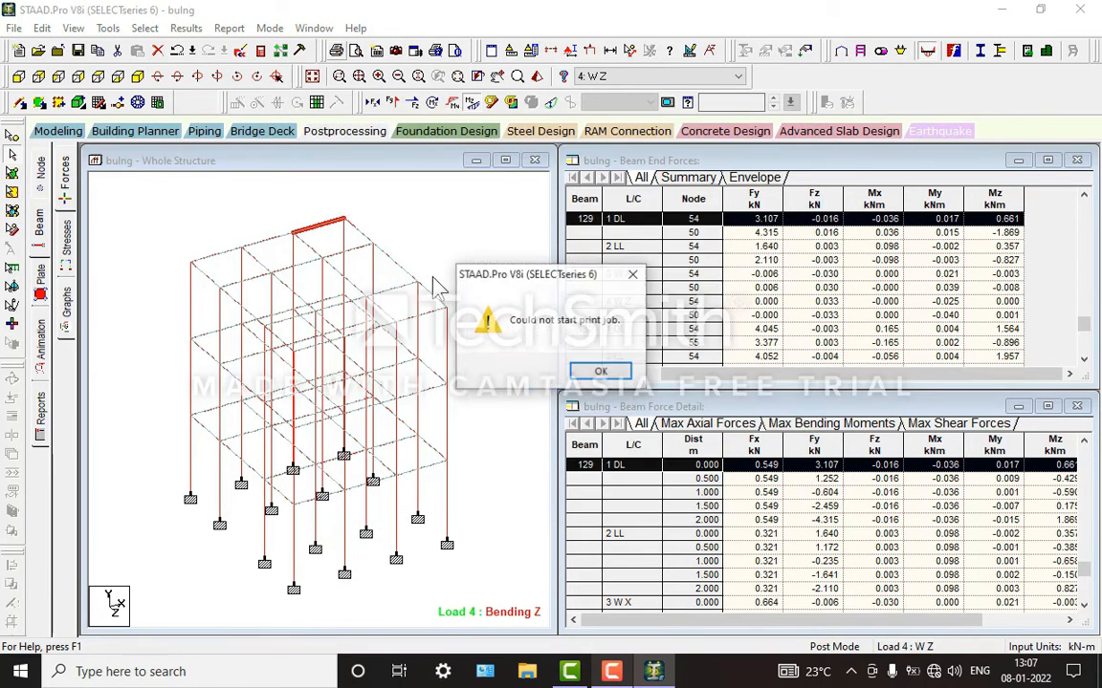
{"action": "left_click", "coordinate": [537, 341]}
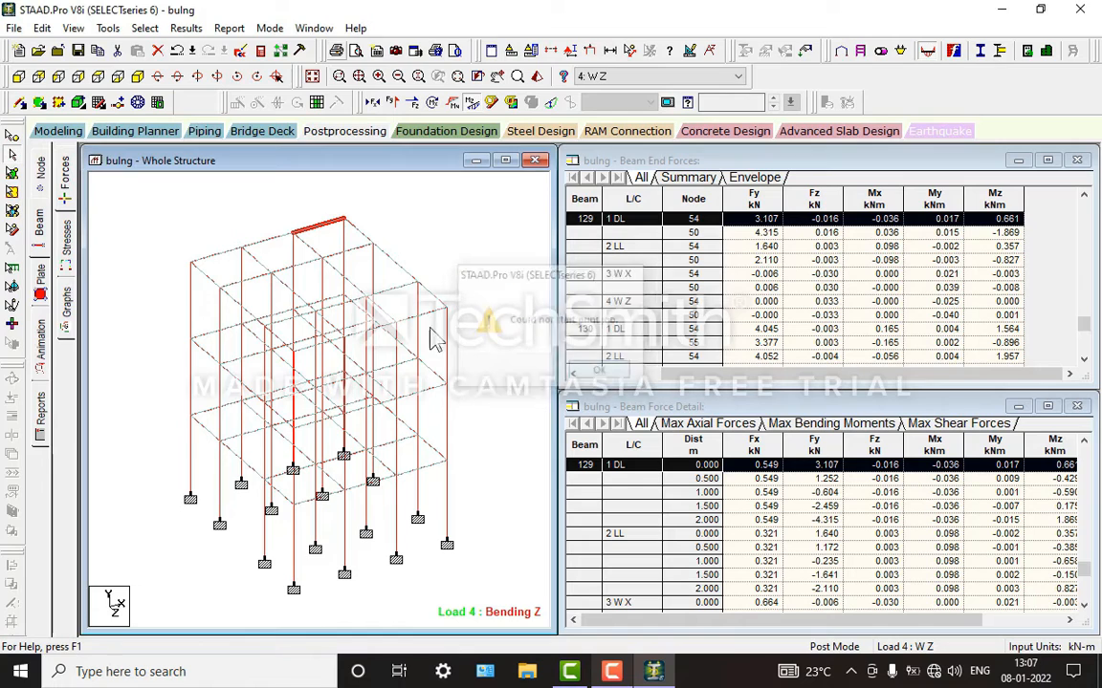
Step: Return to modeling, open the concrete design settings and set the design code to IS456
{"action": "left_click", "coordinate": [63, 132]}
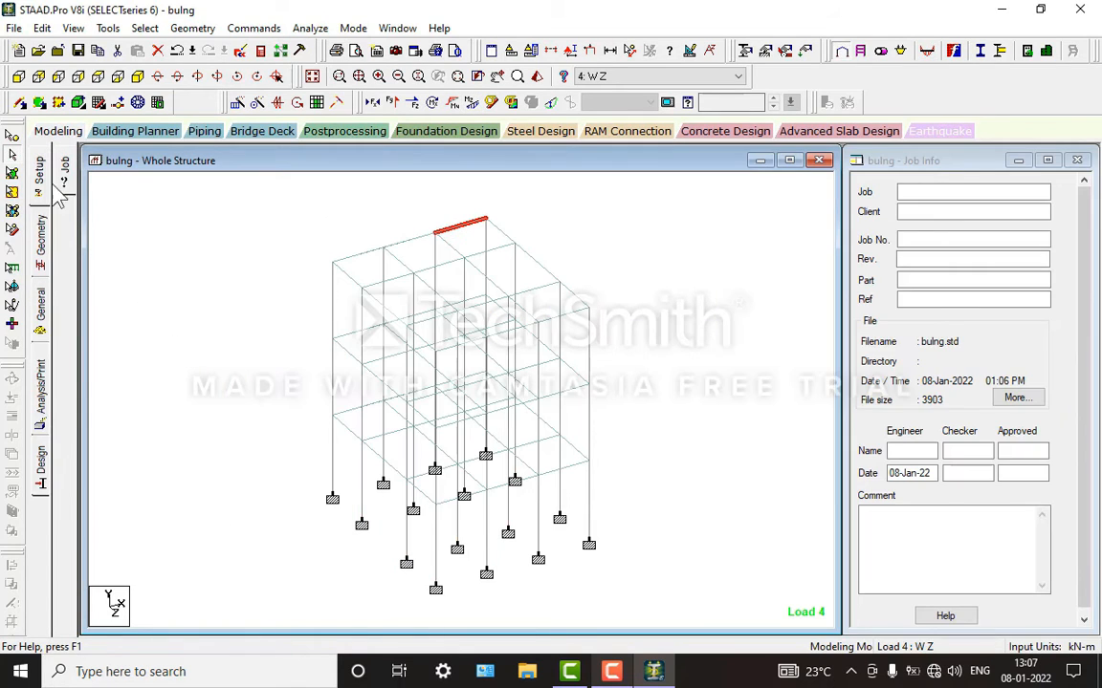
{"action": "left_click", "coordinate": [41, 474]}
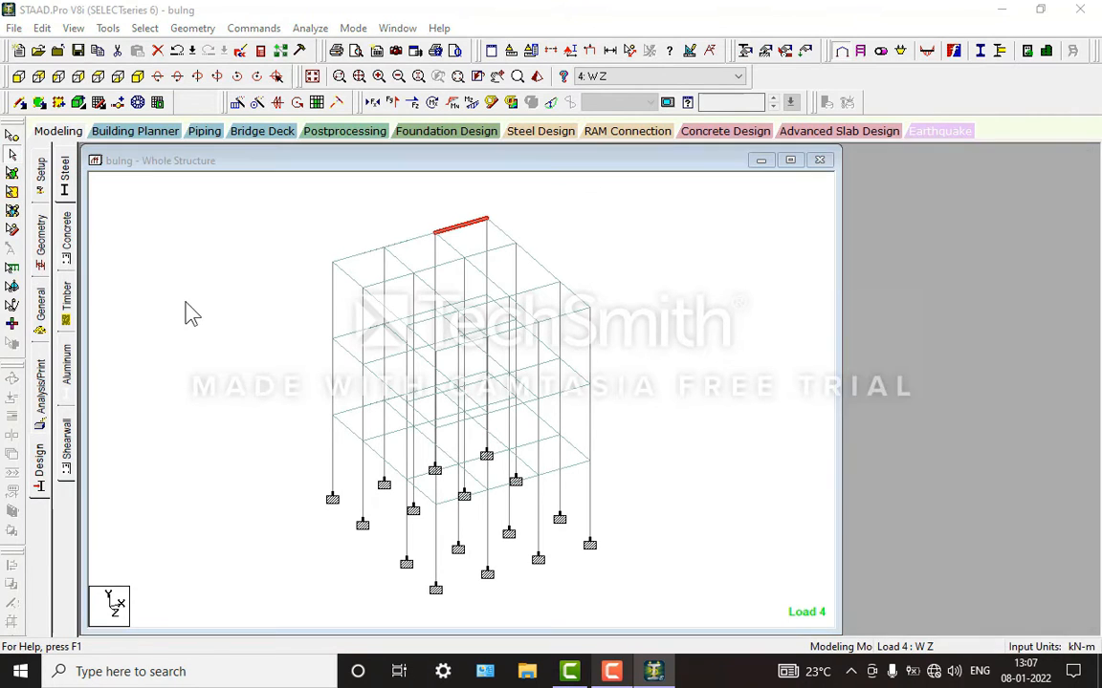
{"action": "left_click", "coordinate": [995, 180]}
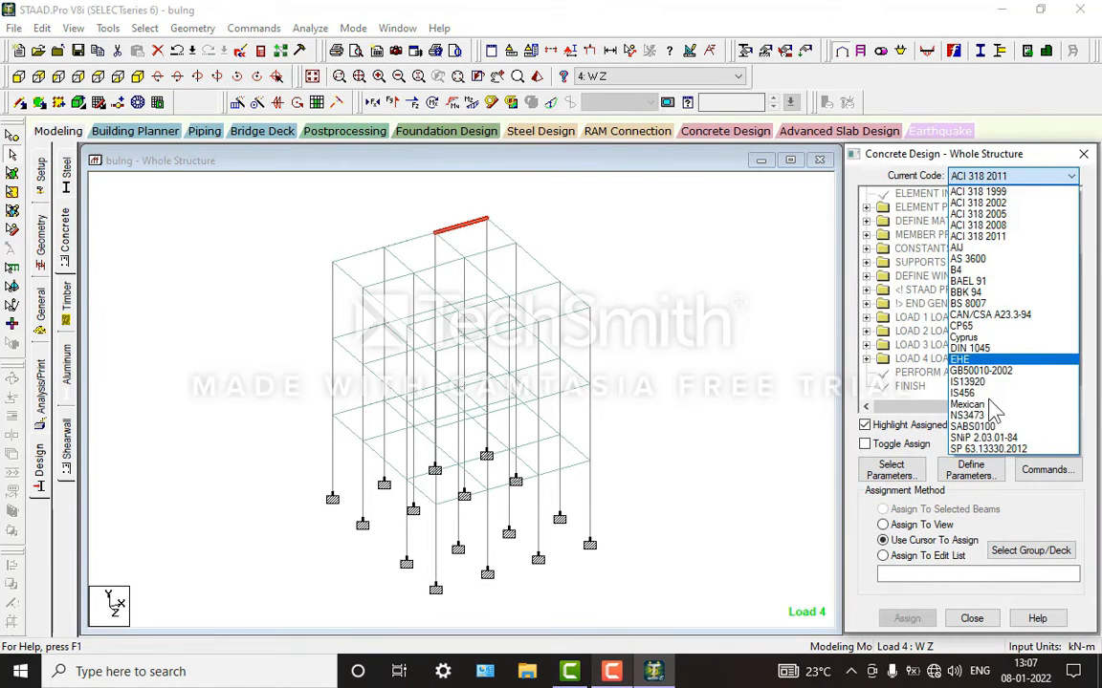
{"action": "left_click", "coordinate": [961, 380]}
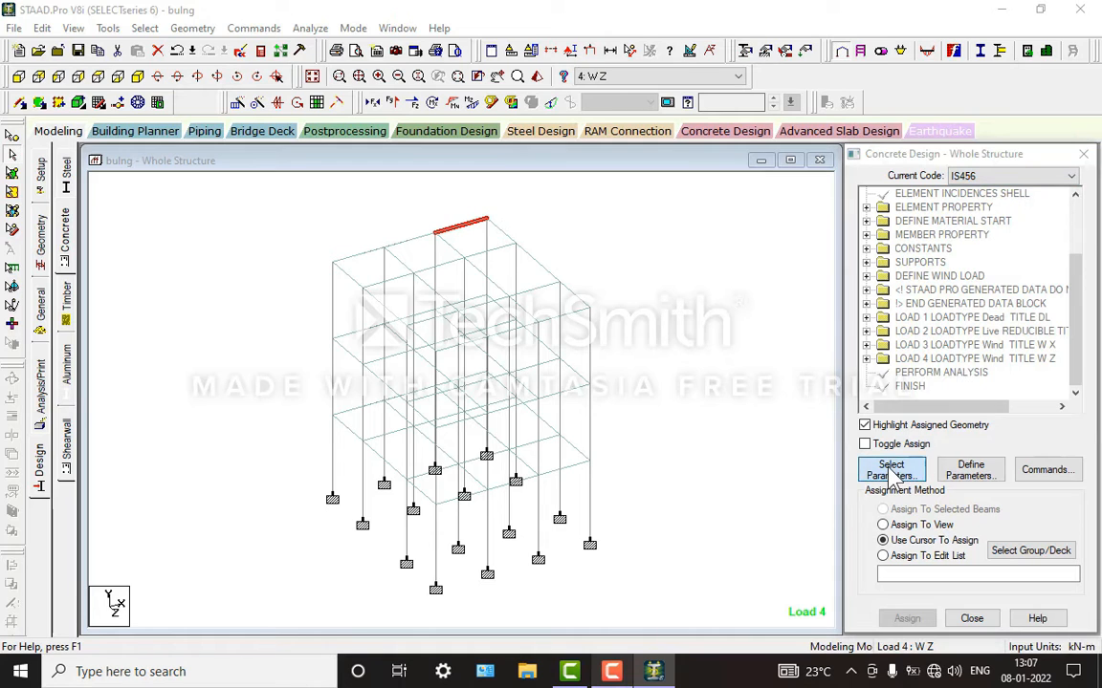
Step: Reduce the selected design parameters to only Fc, Fymain and Fysec
{"action": "left_click", "coordinate": [913, 470]}
{"action": "left_click", "coordinate": [868, 425]}
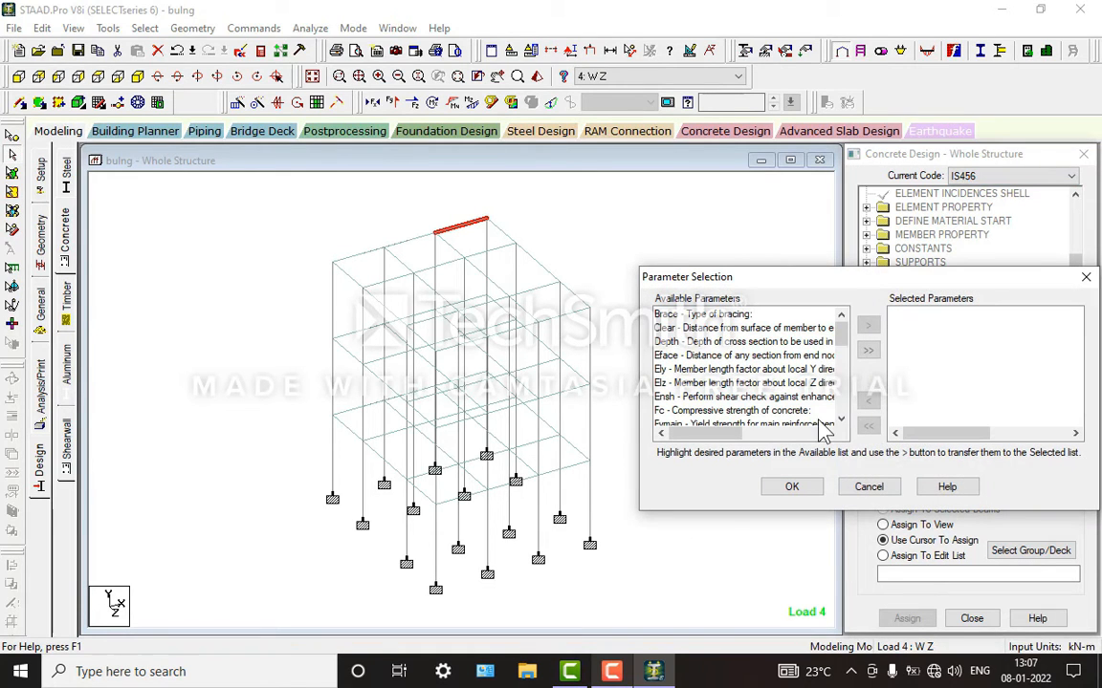
{"action": "double_click", "coordinate": [725, 412]}
{"action": "double_click", "coordinate": [725, 412]}
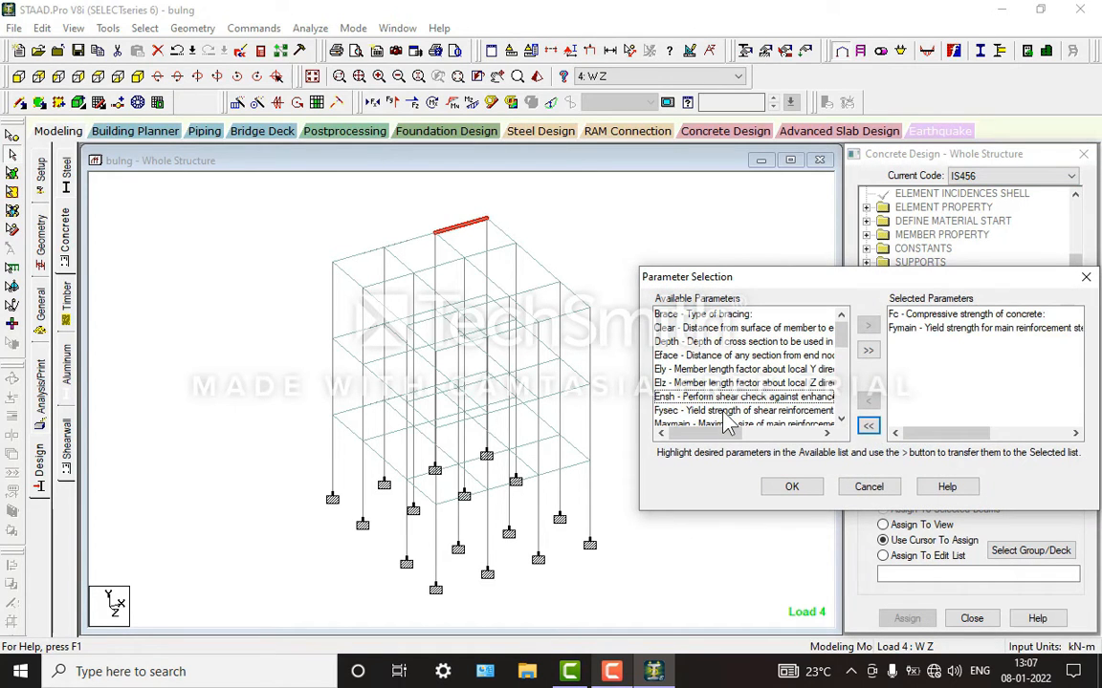
{"action": "left_click", "coordinate": [725, 412]}
{"action": "double_click", "coordinate": [725, 413]}
{"action": "left_click", "coordinate": [809, 495]}
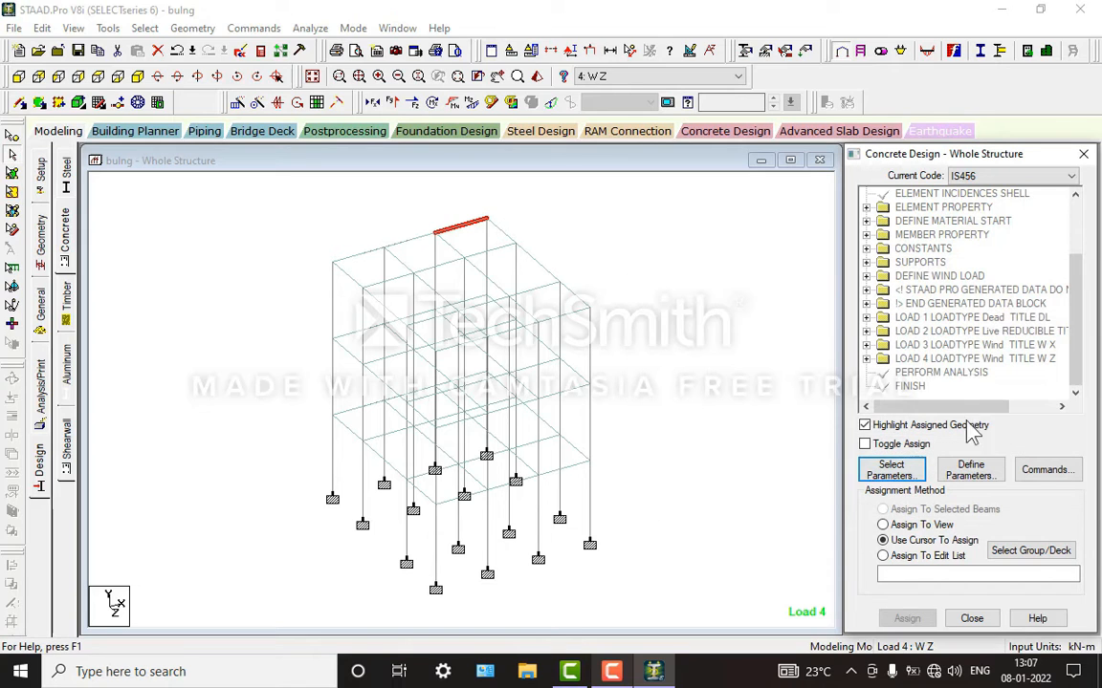
Step: Define the concrete compressive strength as 20000 kN/m2 and the main and shear reinforcement yield strengths as 415000 kN/m2
{"action": "left_click", "coordinate": [967, 470]}
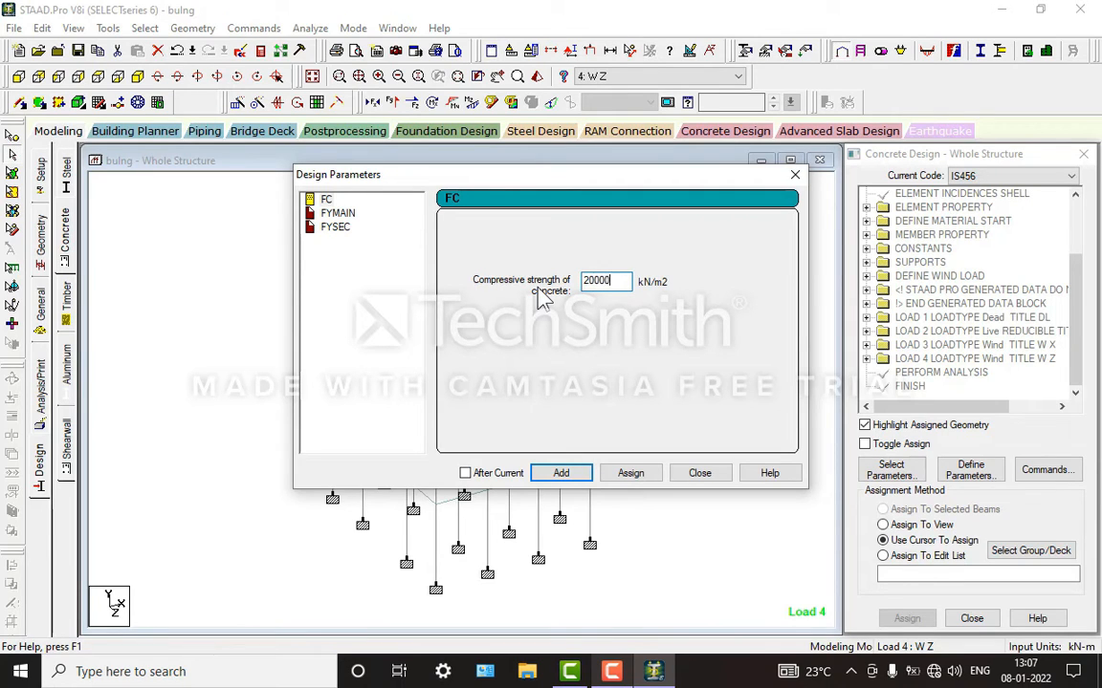
{"action": "left_click", "coordinate": [553, 474]}
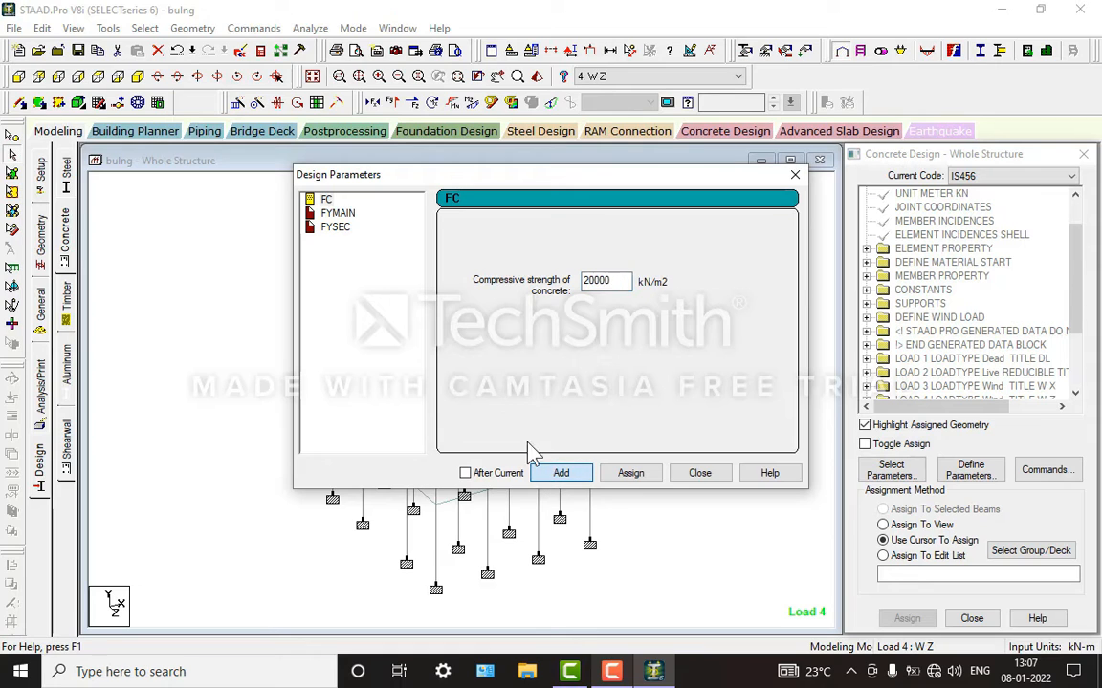
{"action": "left_click", "coordinate": [337, 213]}
{"action": "double_click", "coordinate": [612, 280]}
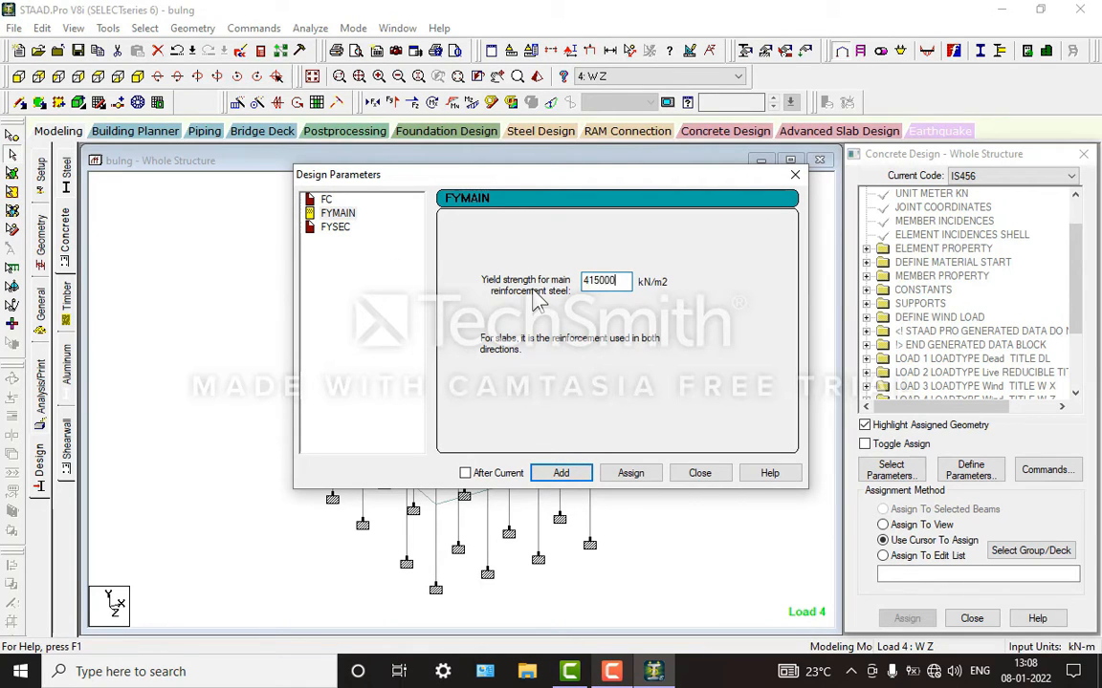
{"action": "left_click", "coordinate": [337, 228]}
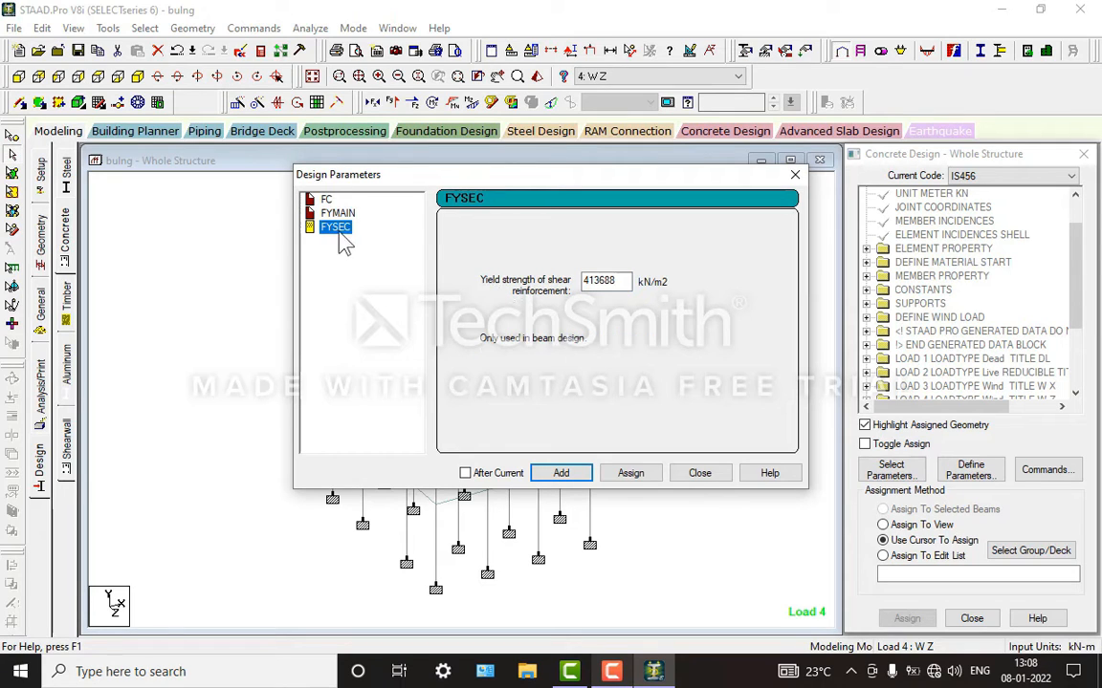
{"action": "double_click", "coordinate": [595, 280]}
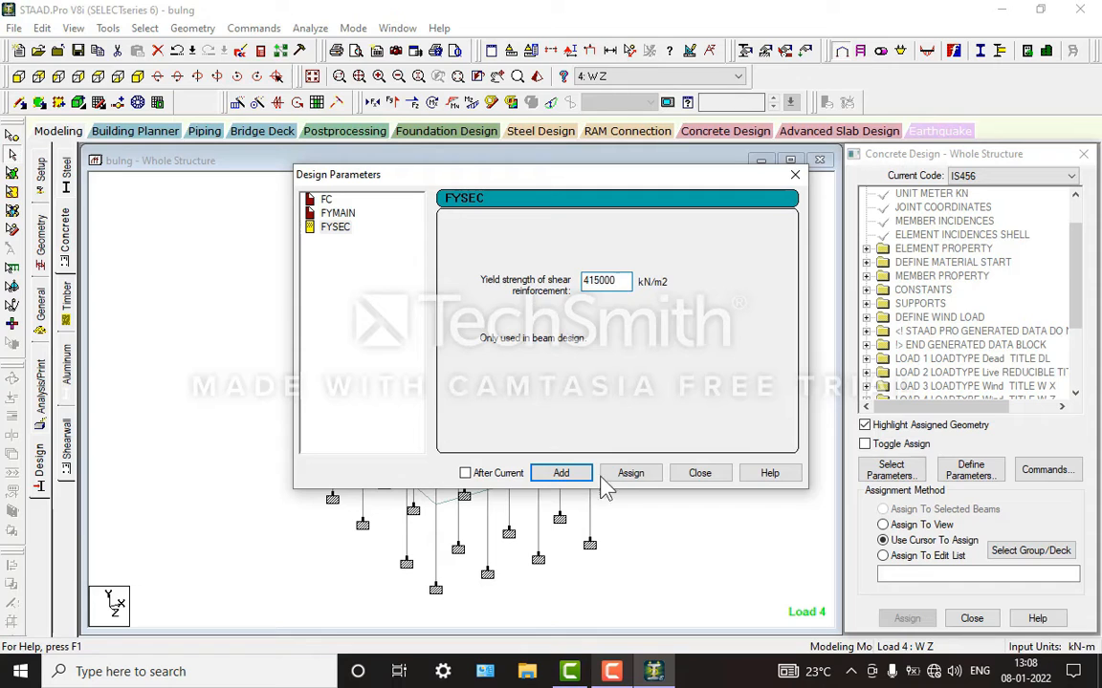
{"action": "left_click", "coordinate": [699, 473]}
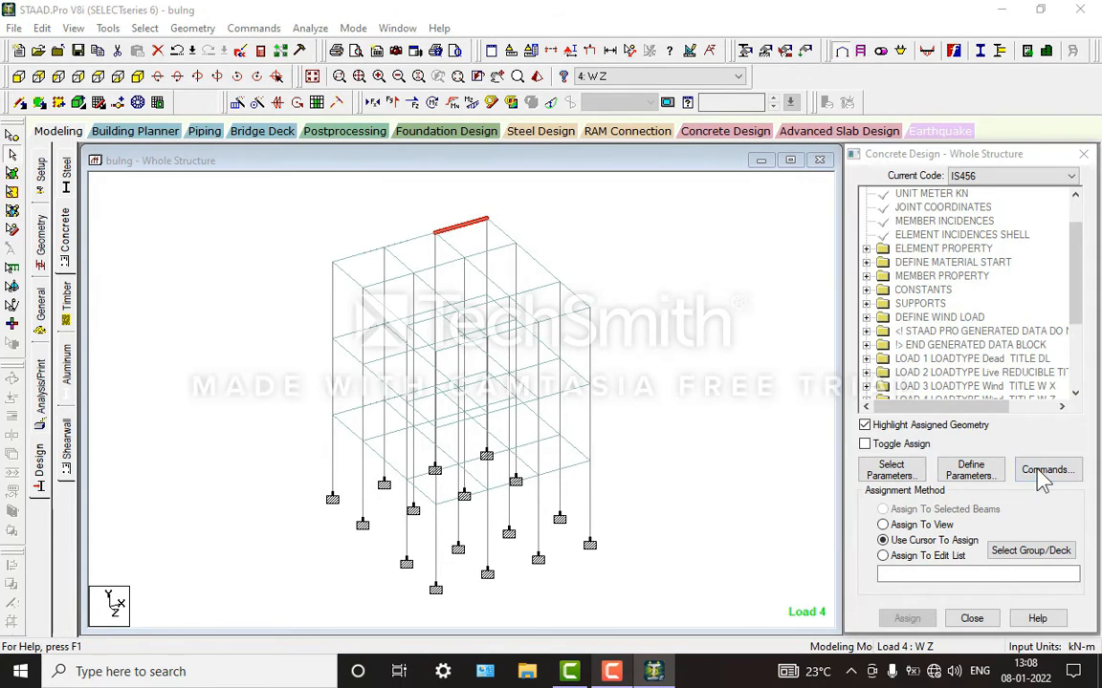
Step: Add the DESIGN BEAM, DESIGN COLUMN, DESIGN SLAB/ELEMENT and TAKE OFF design commands
{"action": "left_click", "coordinate": [1042, 473]}
{"action": "left_click", "coordinate": [628, 262]}
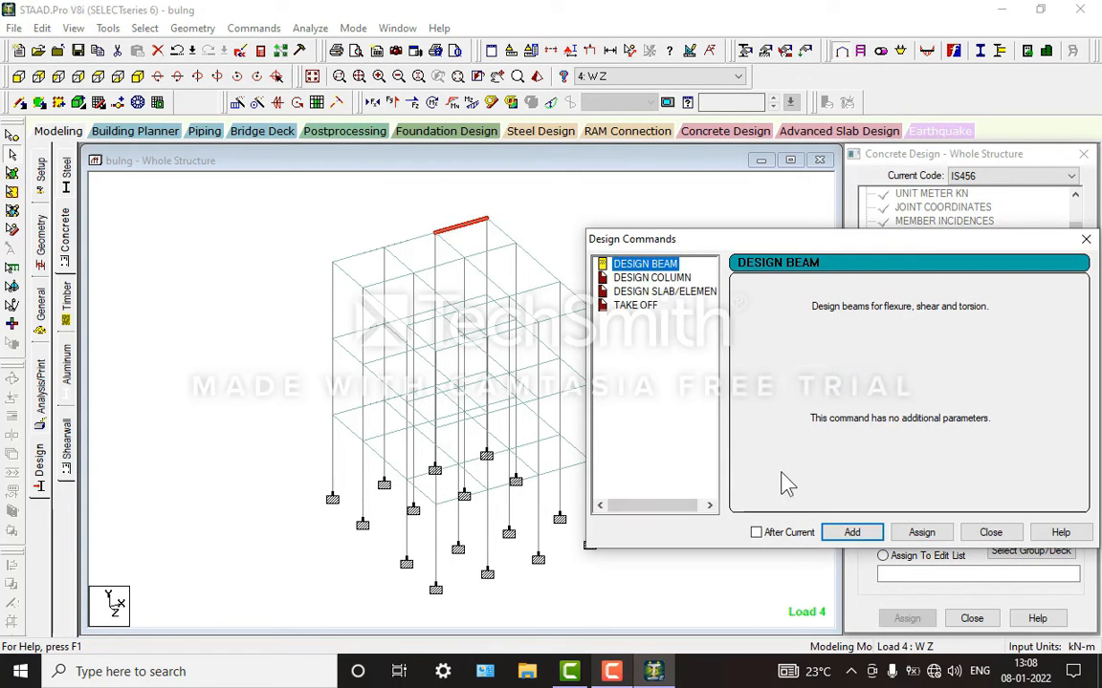
{"action": "left_click", "coordinate": [871, 537]}
{"action": "left_click", "coordinate": [651, 277]}
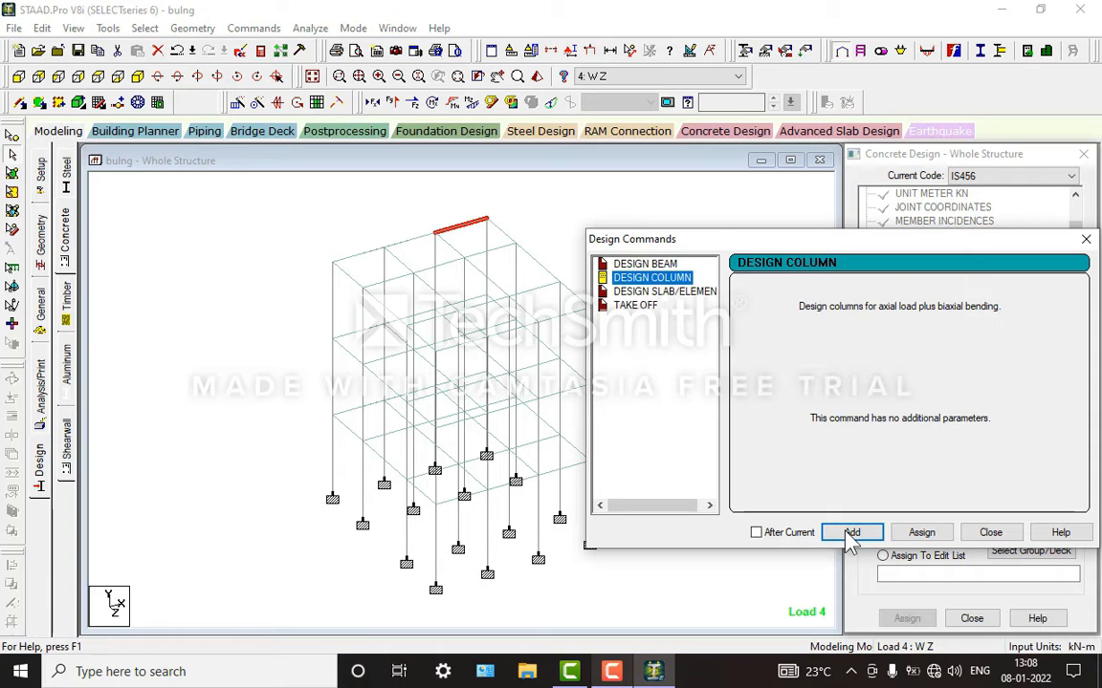
{"action": "left_click", "coordinate": [851, 532]}
{"action": "left_click", "coordinate": [664, 290]}
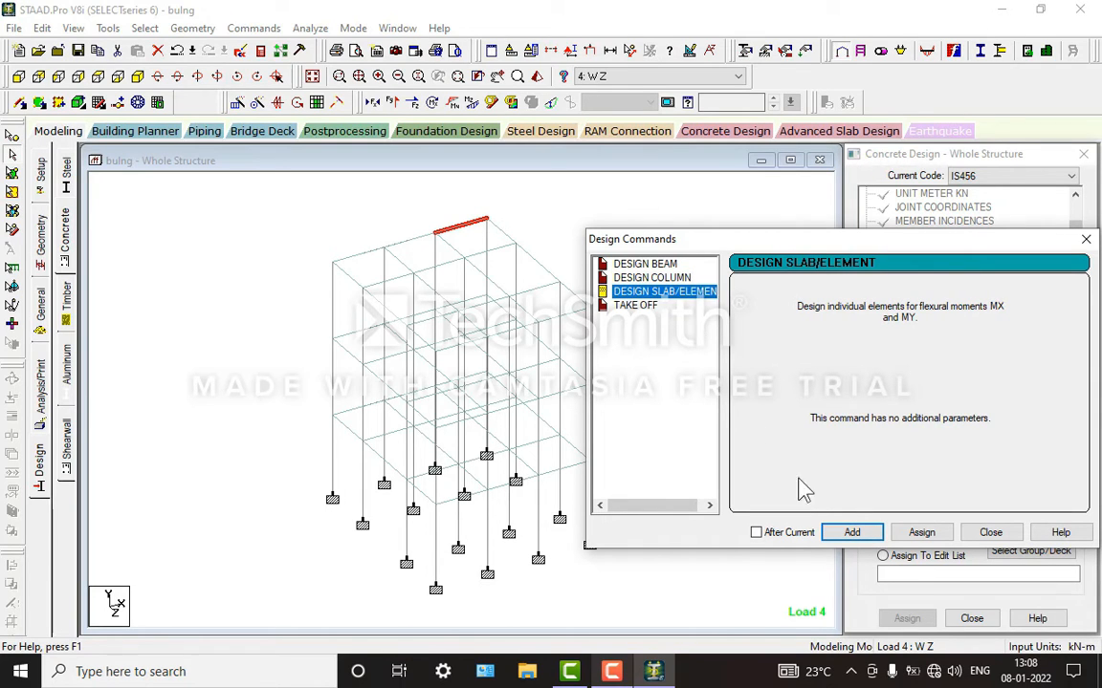
{"action": "left_click", "coordinate": [851, 533]}
{"action": "left_click", "coordinate": [635, 305]}
{"action": "left_click", "coordinate": [852, 533]}
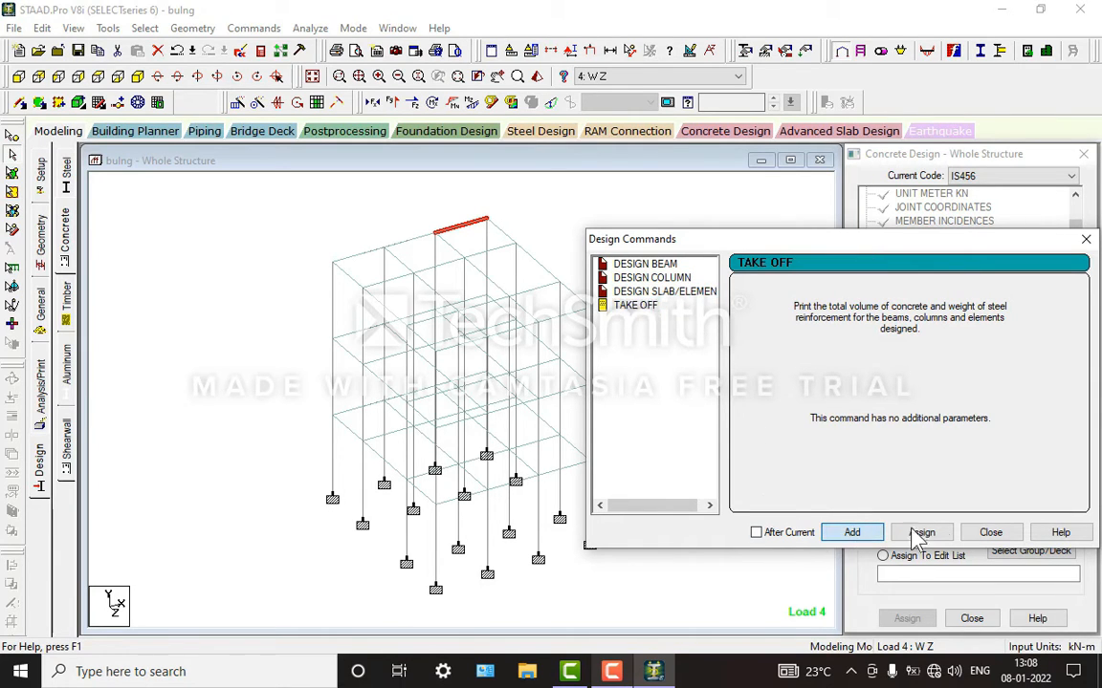
{"action": "left_click", "coordinate": [990, 533]}
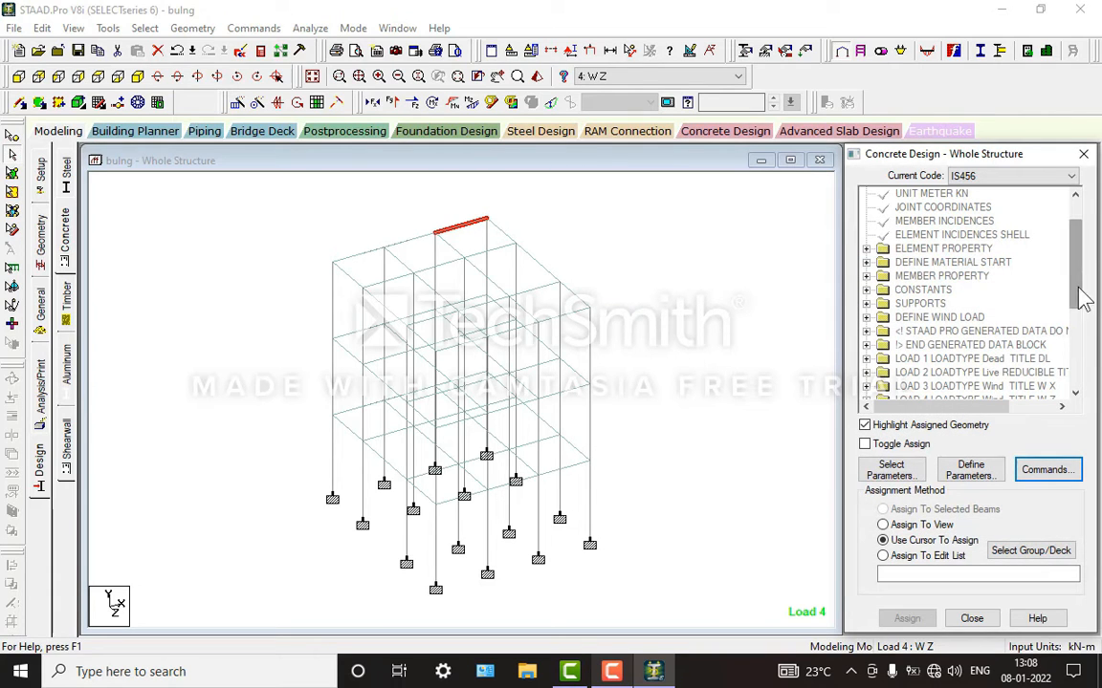
Step: Assign the FC 20000 parameter to the whole structure using Assign To View
{"action": "scroll", "coordinate": [1094, 386], "scroll_direction": "down", "scroll_amount": 2}
{"action": "scroll", "coordinate": [1094, 386], "scroll_direction": "down", "scroll_amount": 3}
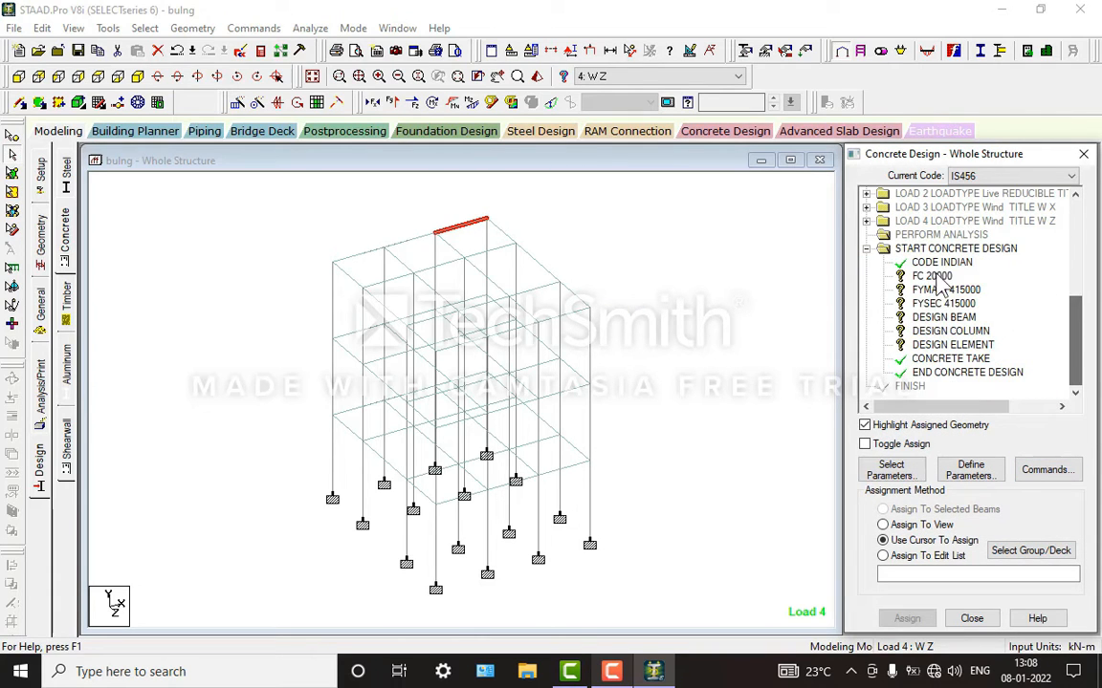
{"action": "left_click", "coordinate": [928, 278]}
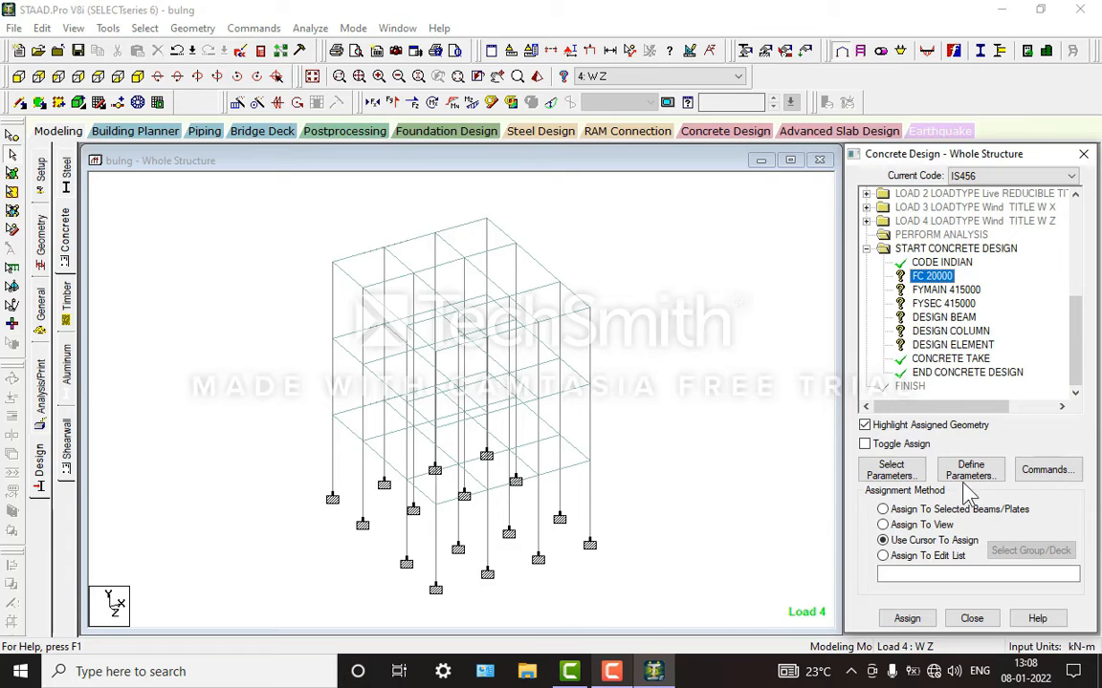
{"action": "left_click", "coordinate": [899, 525]}
{"action": "left_click", "coordinate": [907, 619]}
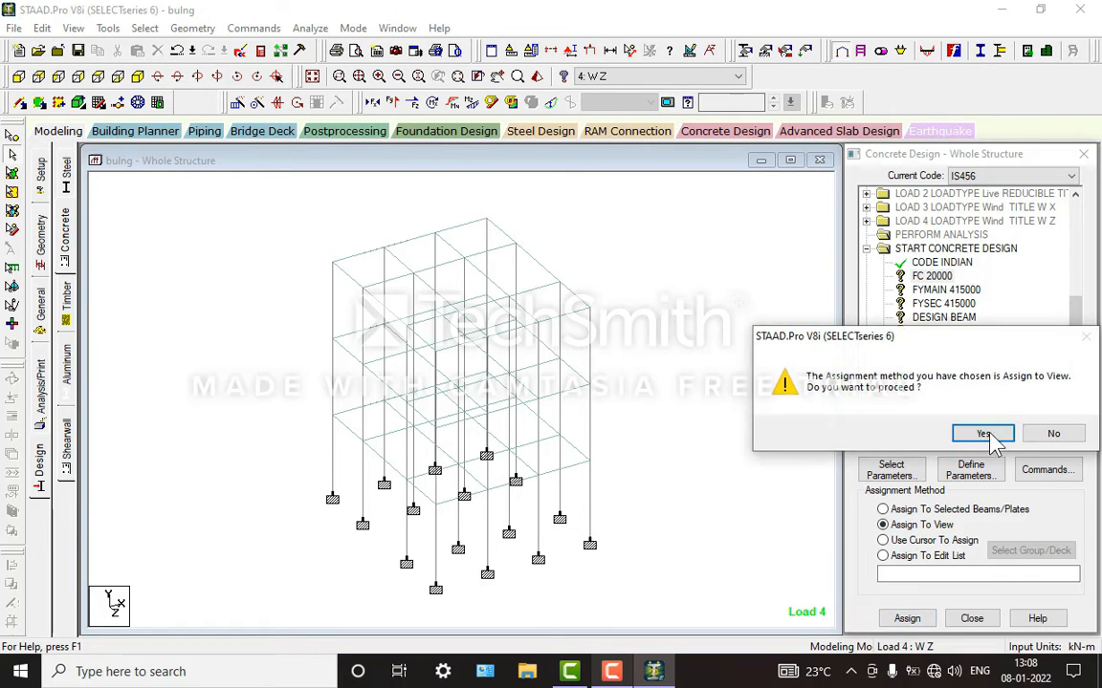
{"action": "left_click", "coordinate": [985, 431]}
Step: Assign the FYMAIN 415000 and FYSEC 415000 parameters to the whole structure using Assign To View
{"action": "left_click", "coordinate": [945, 289]}
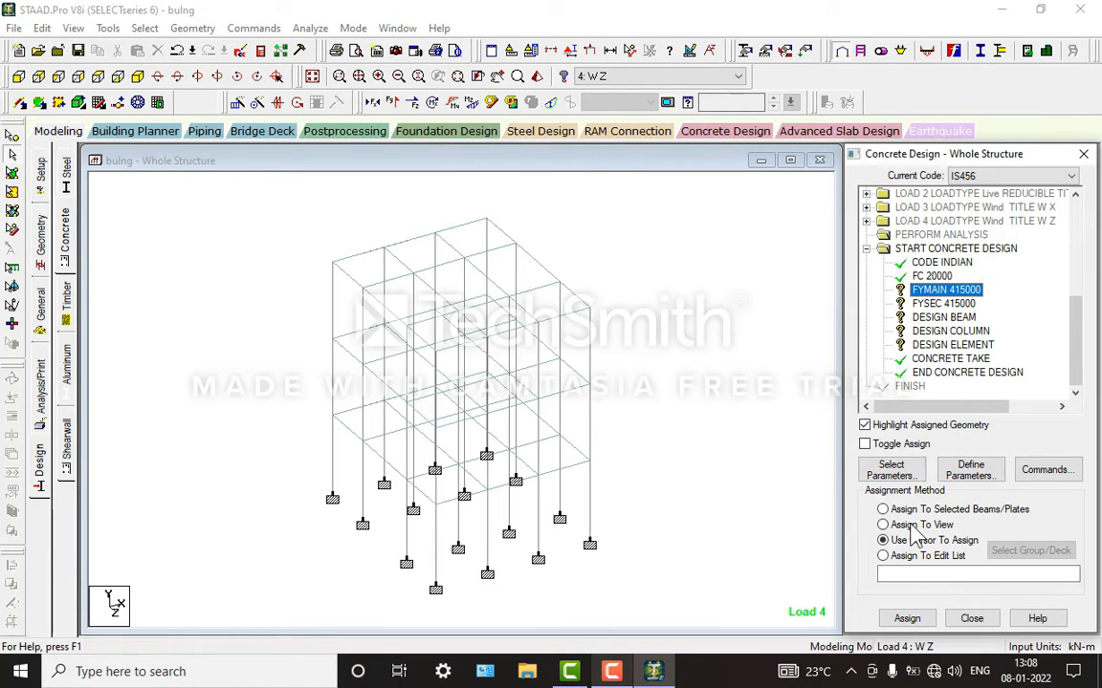
{"action": "left_click", "coordinate": [906, 618]}
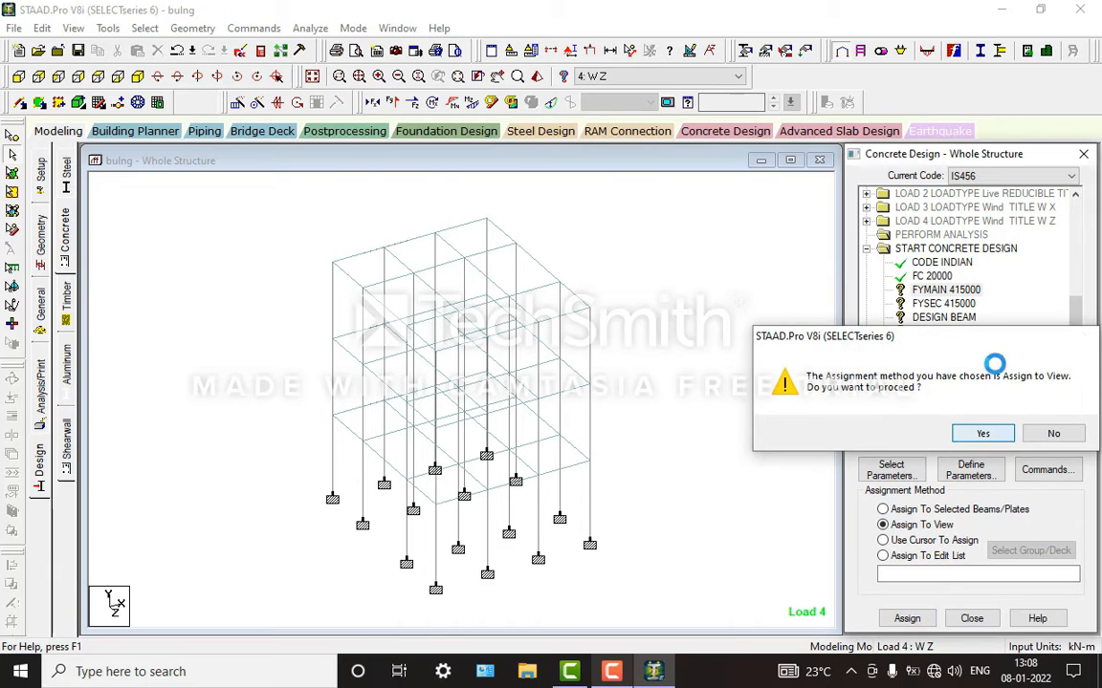
{"action": "left_click", "coordinate": [983, 432]}
{"action": "left_click", "coordinate": [944, 303]}
{"action": "left_click", "coordinate": [899, 525]}
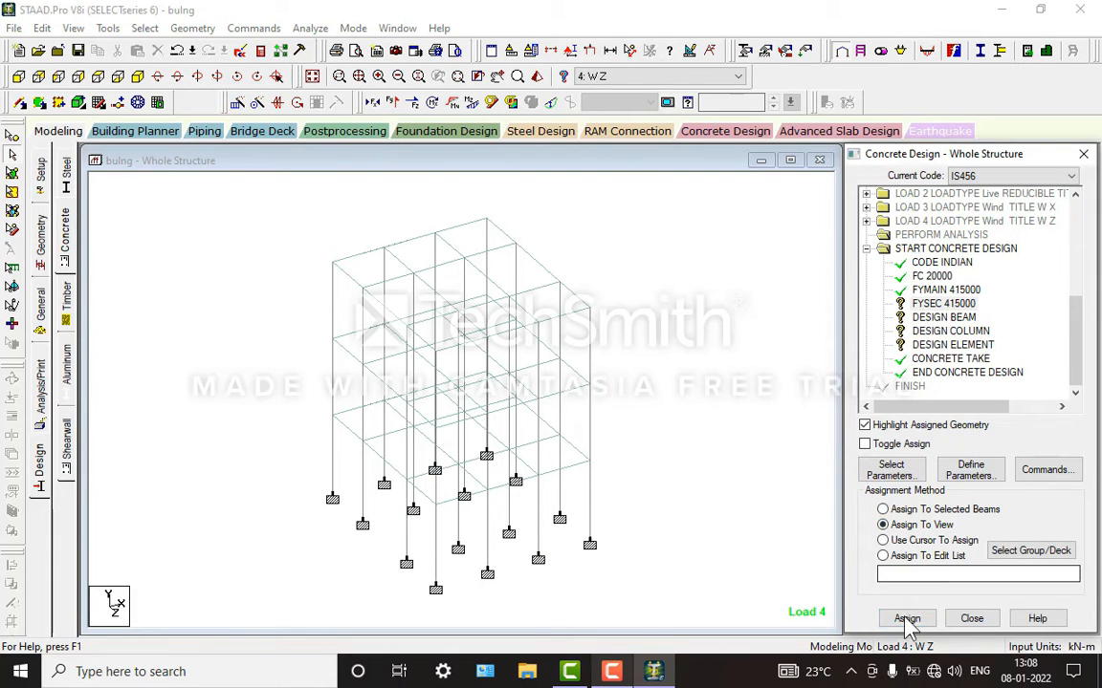
{"action": "left_click", "coordinate": [907, 618]}
{"action": "left_click", "coordinate": [981, 432]}
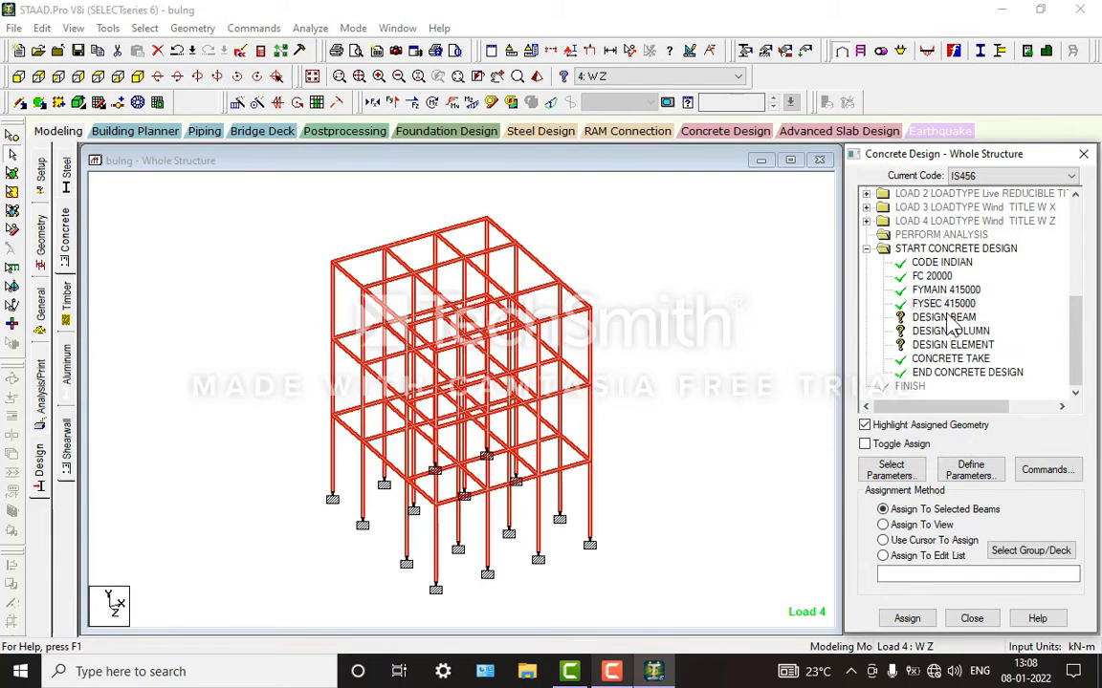
Step: Assign the DESIGN BEAM command to all beams parallel to X and Z
{"action": "left_click", "coordinate": [943, 317]}
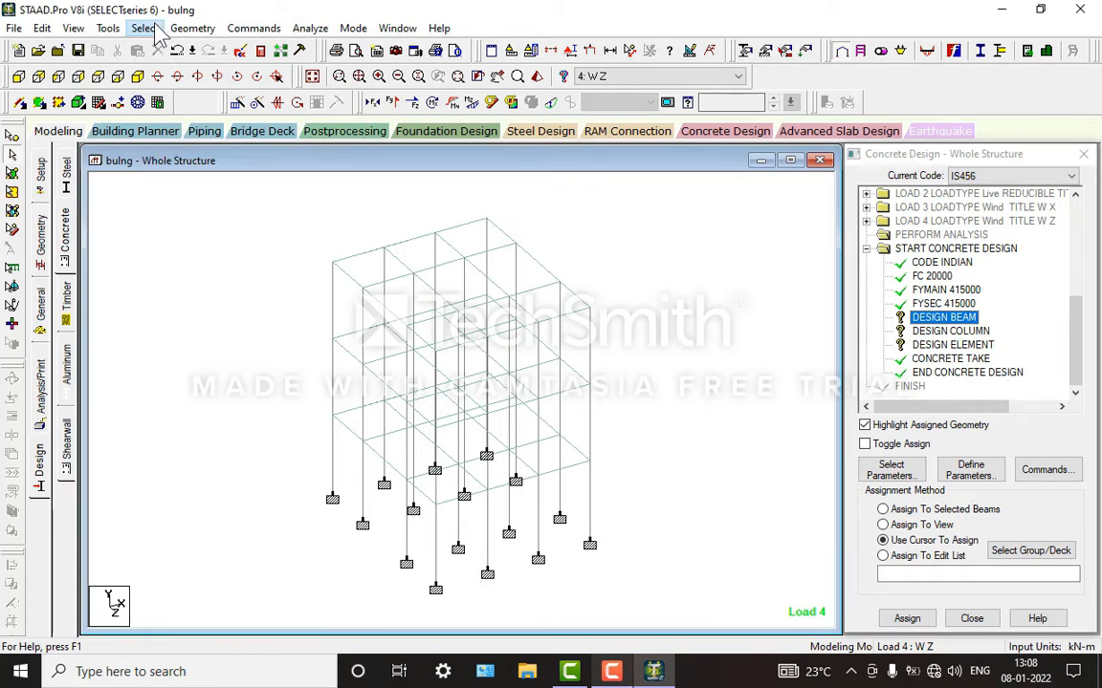
{"action": "left_click", "coordinate": [145, 27]}
{"action": "mouse_move", "coordinate": [287, 336]}
{"action": "left_click", "coordinate": [374, 342]}
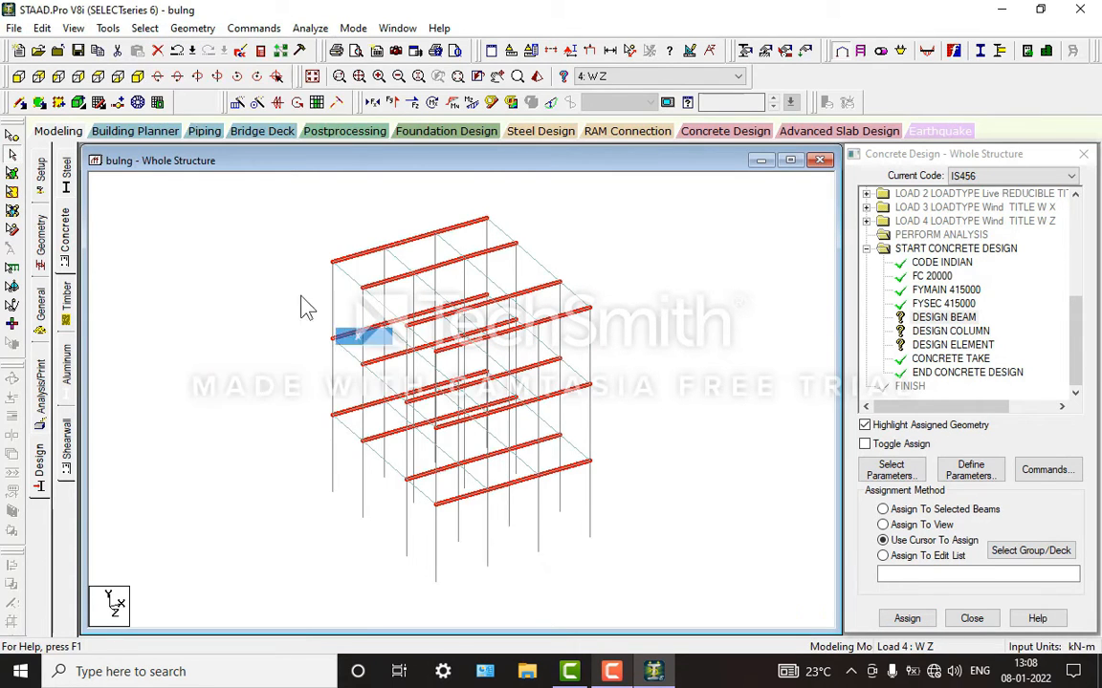
{"action": "left_click", "coordinate": [145, 28]}
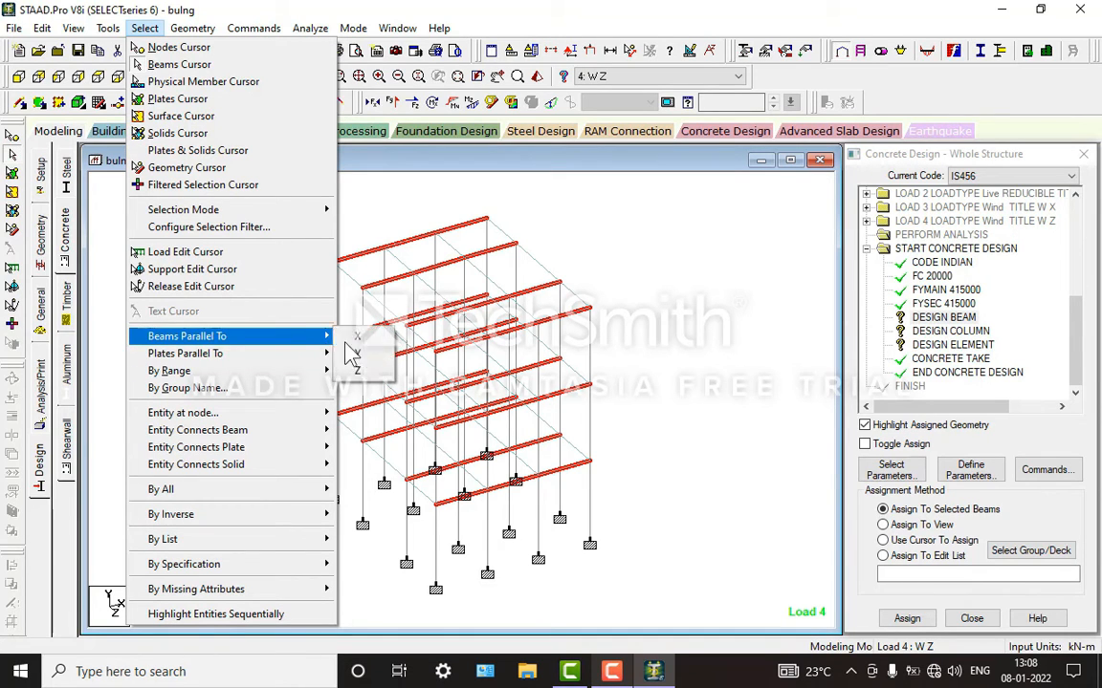
{"action": "left_click", "coordinate": [368, 376]}
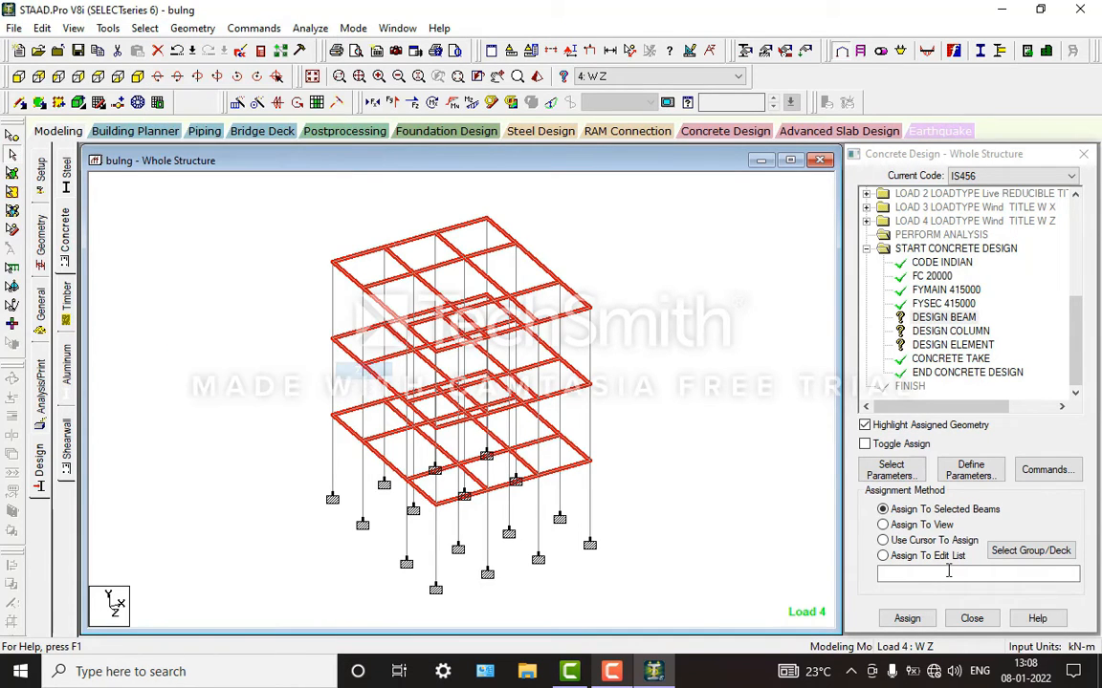
{"action": "left_click", "coordinate": [909, 620]}
{"action": "left_click", "coordinate": [977, 435]}
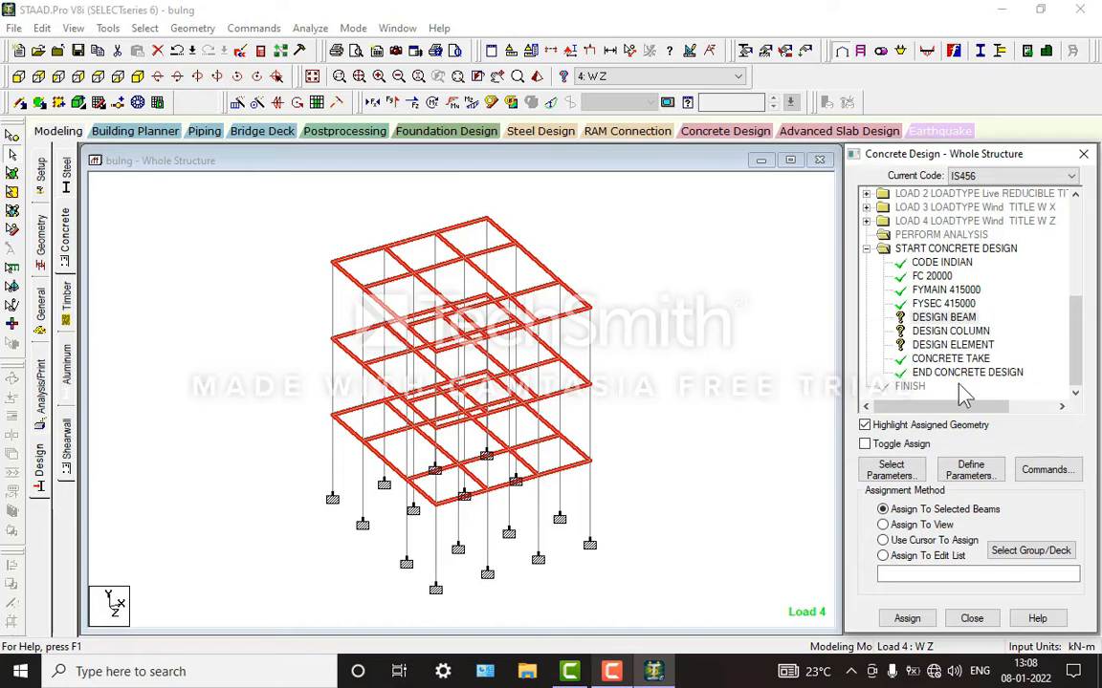
Step: Assign the DESIGN COLUMN command to all members parallel to Y
{"action": "left_click", "coordinate": [948, 331]}
{"action": "left_click", "coordinate": [145, 28]}
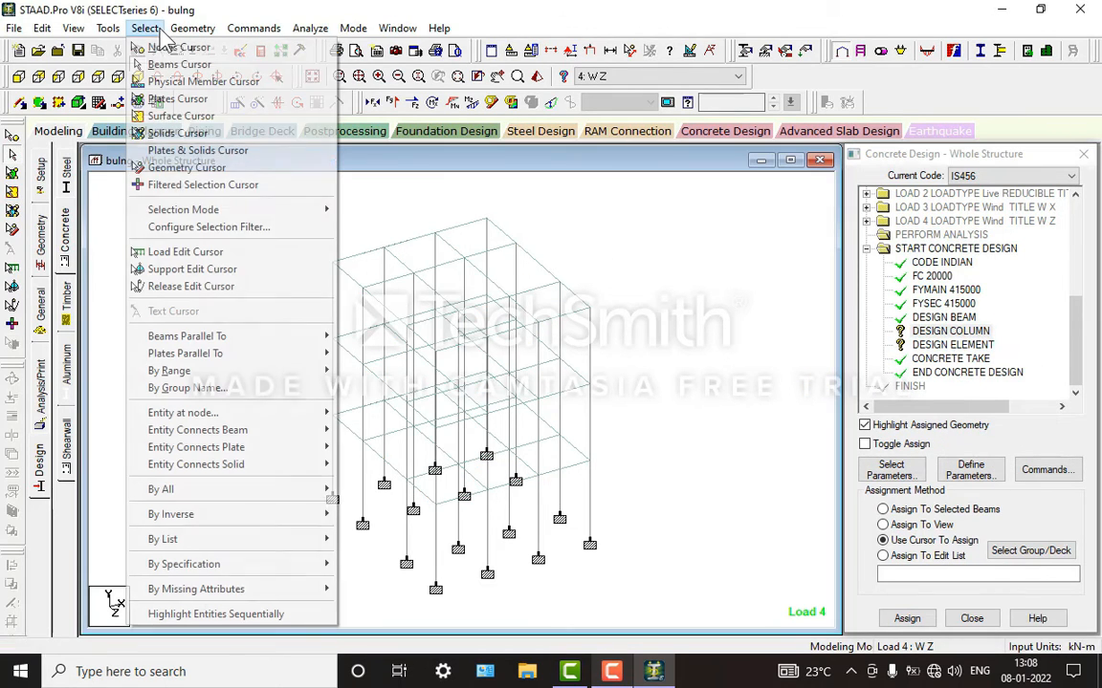
{"action": "mouse_move", "coordinate": [278, 336]}
{"action": "left_click", "coordinate": [354, 353]}
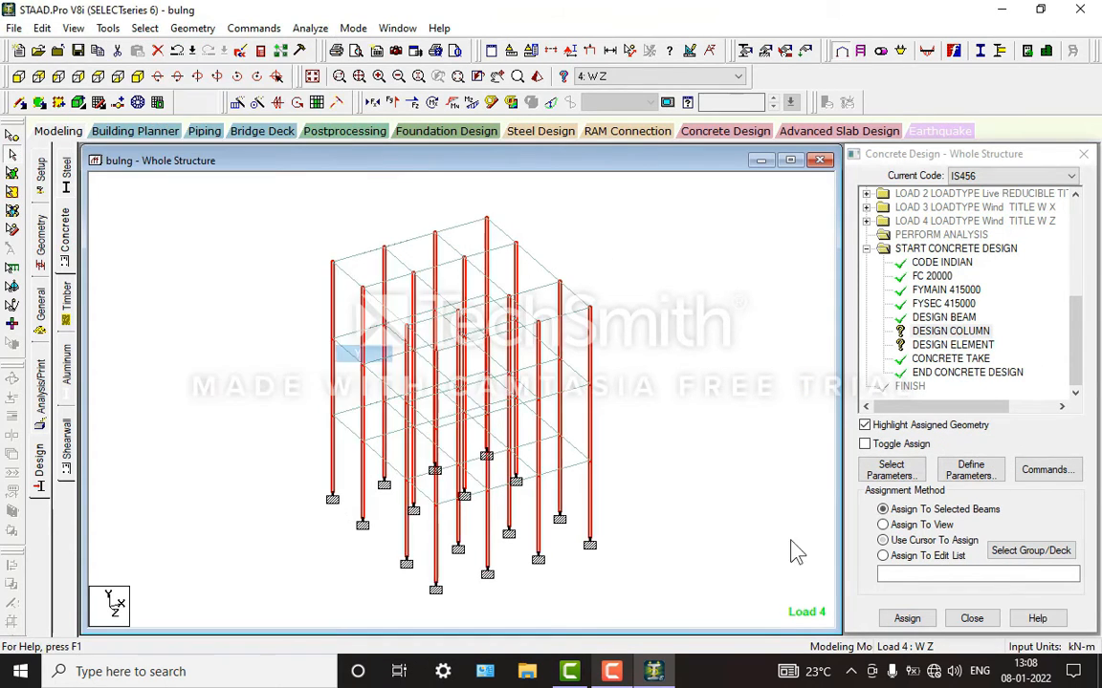
{"action": "left_click", "coordinate": [881, 509]}
{"action": "left_click", "coordinate": [906, 619]}
{"action": "left_click", "coordinate": [976, 438]}
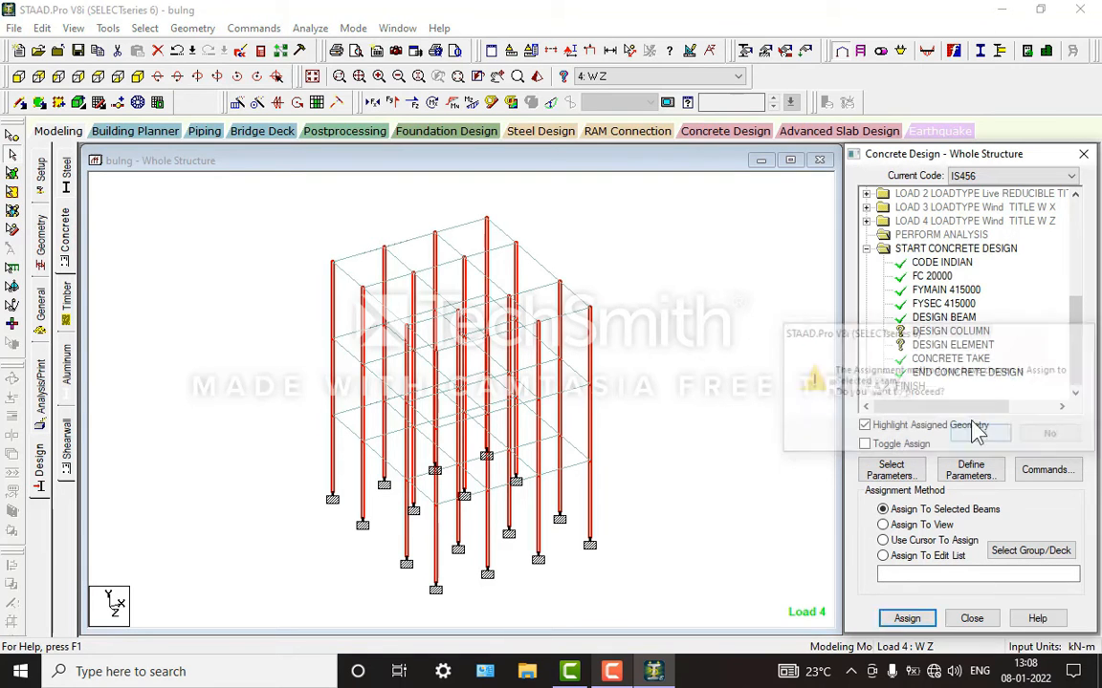
Step: Assign the DESIGN ELEMENT command to all plates using Assign To View
{"action": "left_click", "coordinate": [939, 345]}
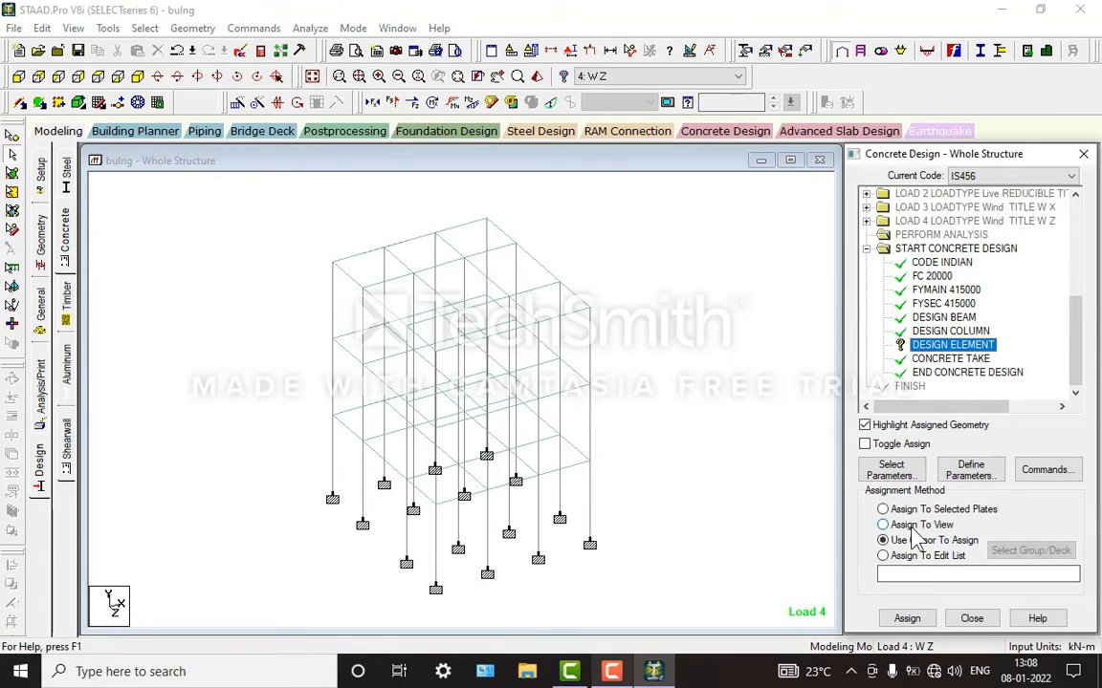
{"action": "left_click", "coordinate": [881, 525]}
{"action": "left_click", "coordinate": [906, 619]}
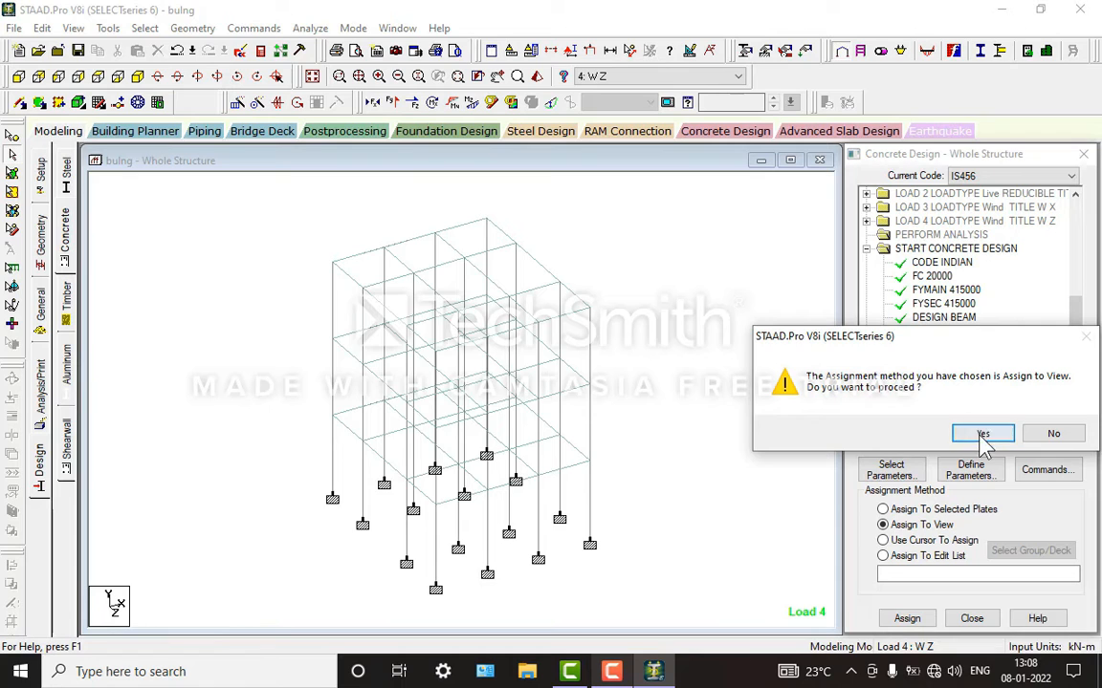
{"action": "left_click", "coordinate": [983, 433]}
{"action": "left_click", "coordinate": [206, 352]}
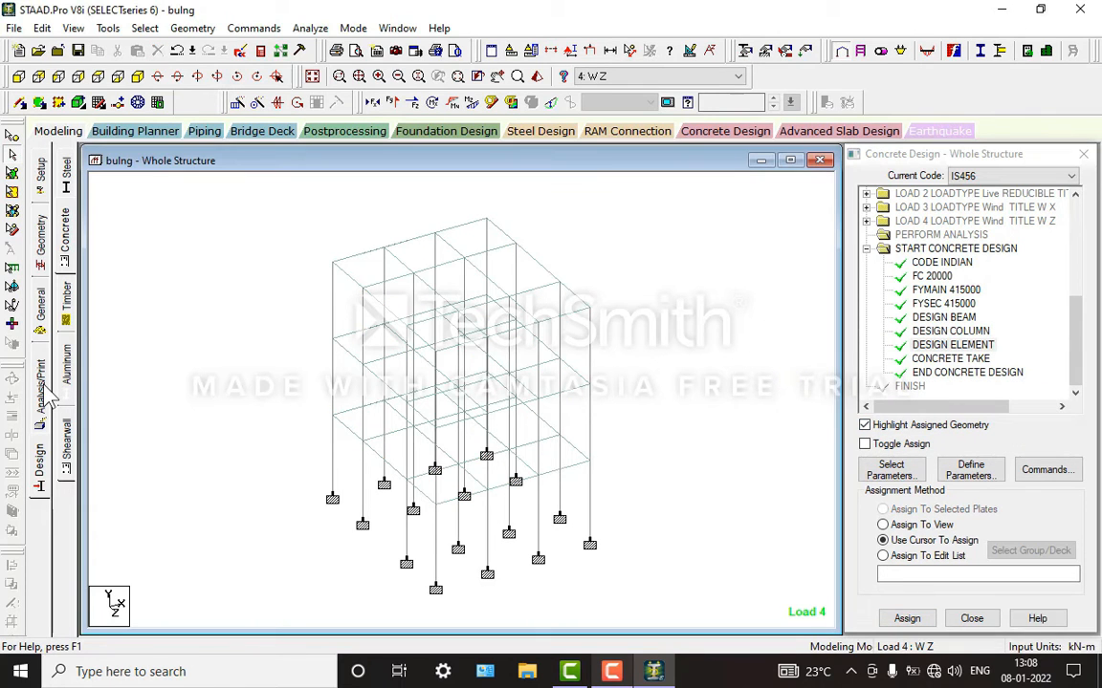
Step: Add another Perform Analysis command with the No Print option after the concrete design block
{"action": "left_click", "coordinate": [43, 394]}
{"action": "left_click", "coordinate": [499, 518]}
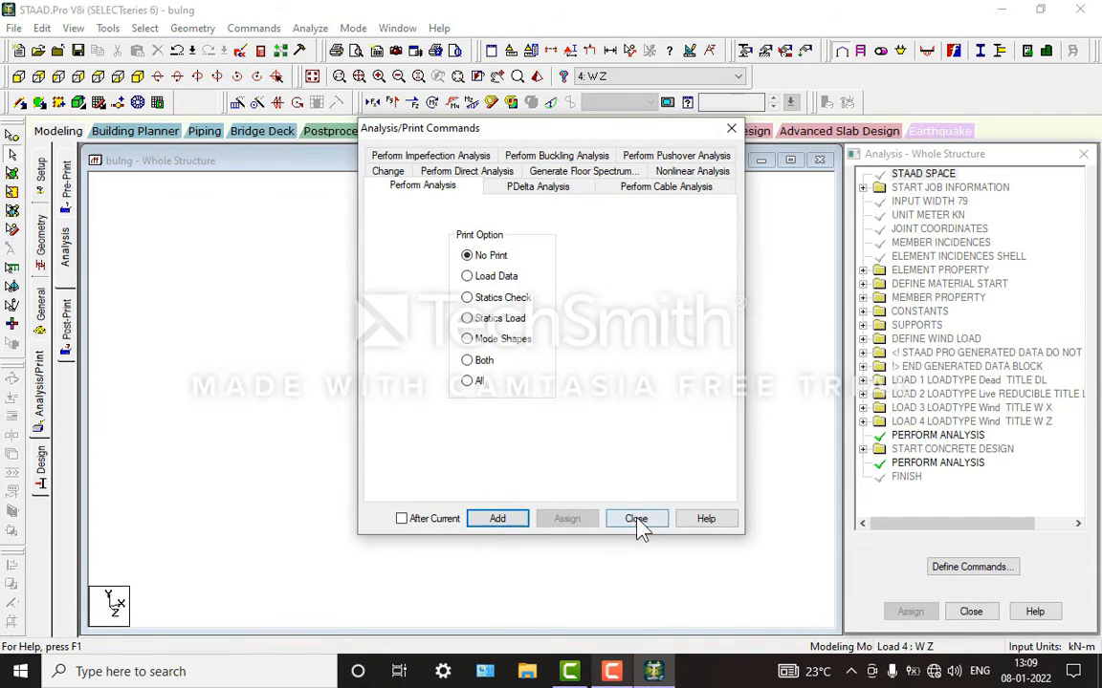
{"action": "left_click", "coordinate": [637, 526]}
Step: Run the analysis and concrete design, and go to Post Processing Mode when it finishes
{"action": "left_click", "coordinate": [310, 28]}
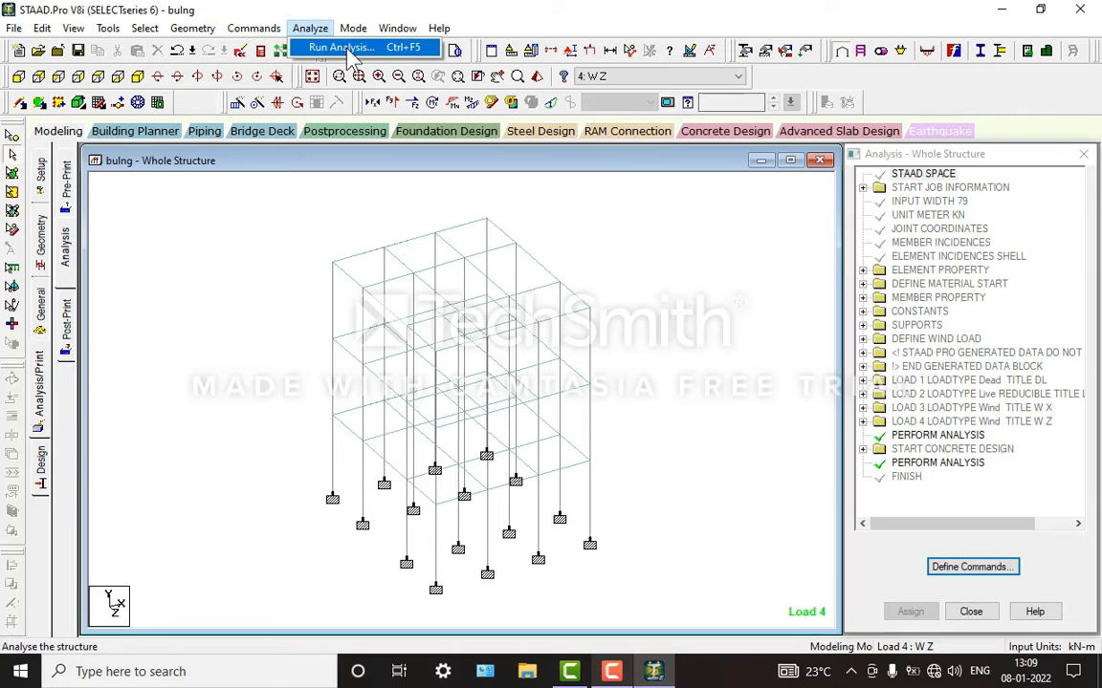
{"action": "left_click", "coordinate": [342, 46]}
{"action": "left_click", "coordinate": [445, 377]}
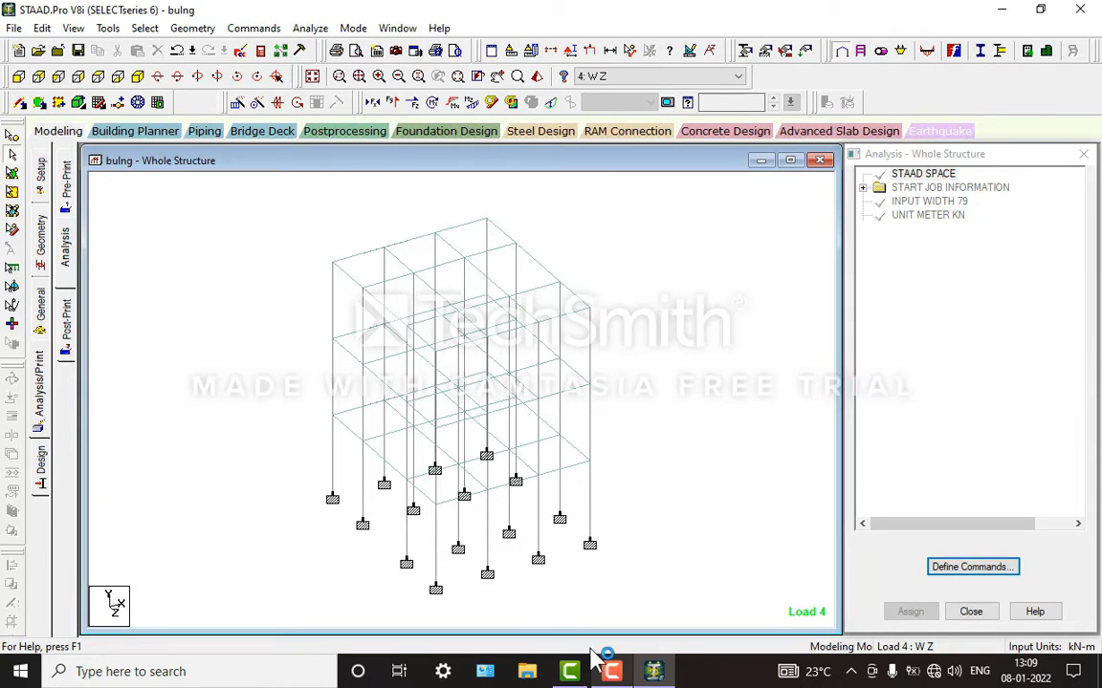
{"action": "left_click", "coordinate": [609, 671]}
{"action": "left_click", "coordinate": [603, 671]}
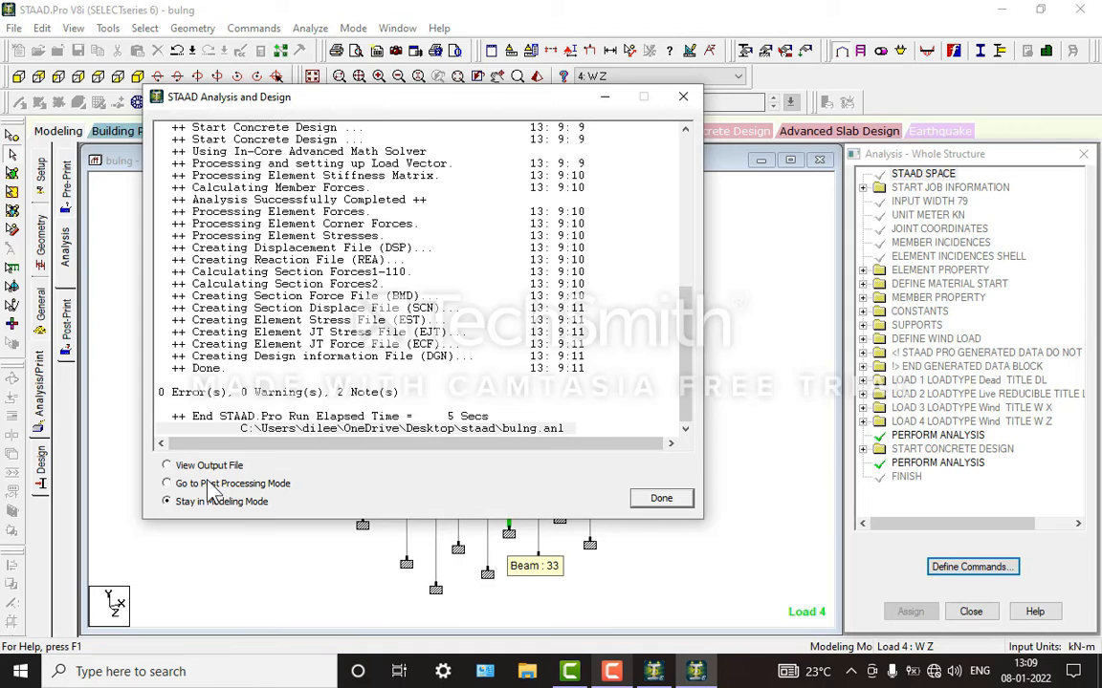
{"action": "left_click", "coordinate": [660, 498]}
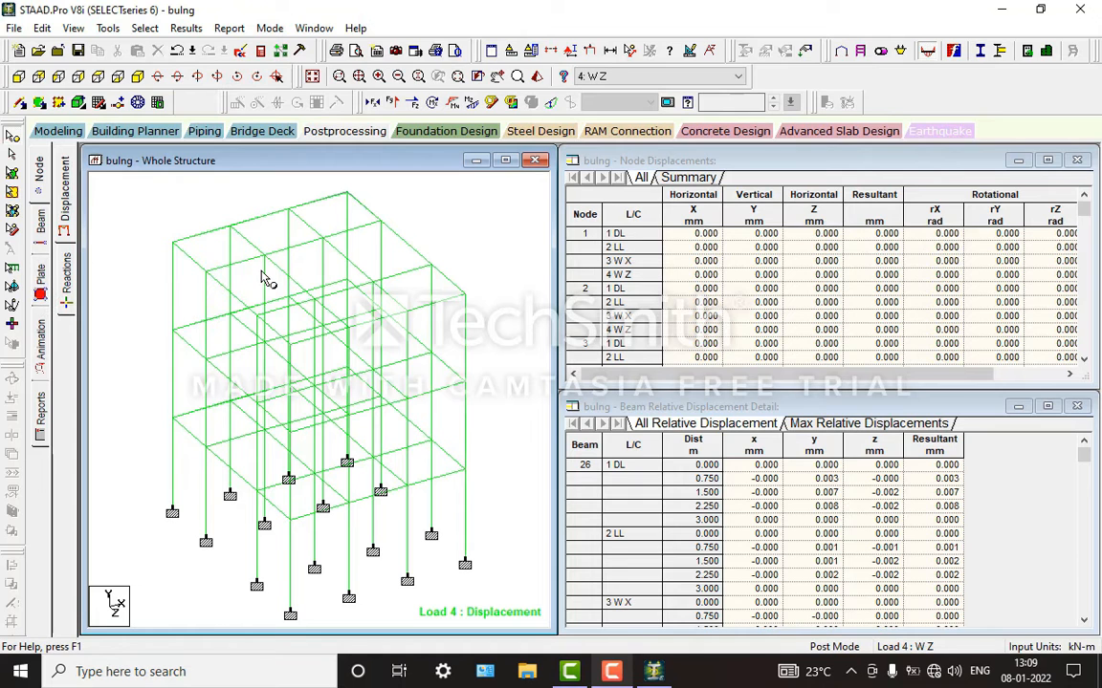
Step: Display the Max Absolute plate stress contour for load case 4: W Z with Normal Fill
{"action": "left_click", "coordinate": [42, 278]}
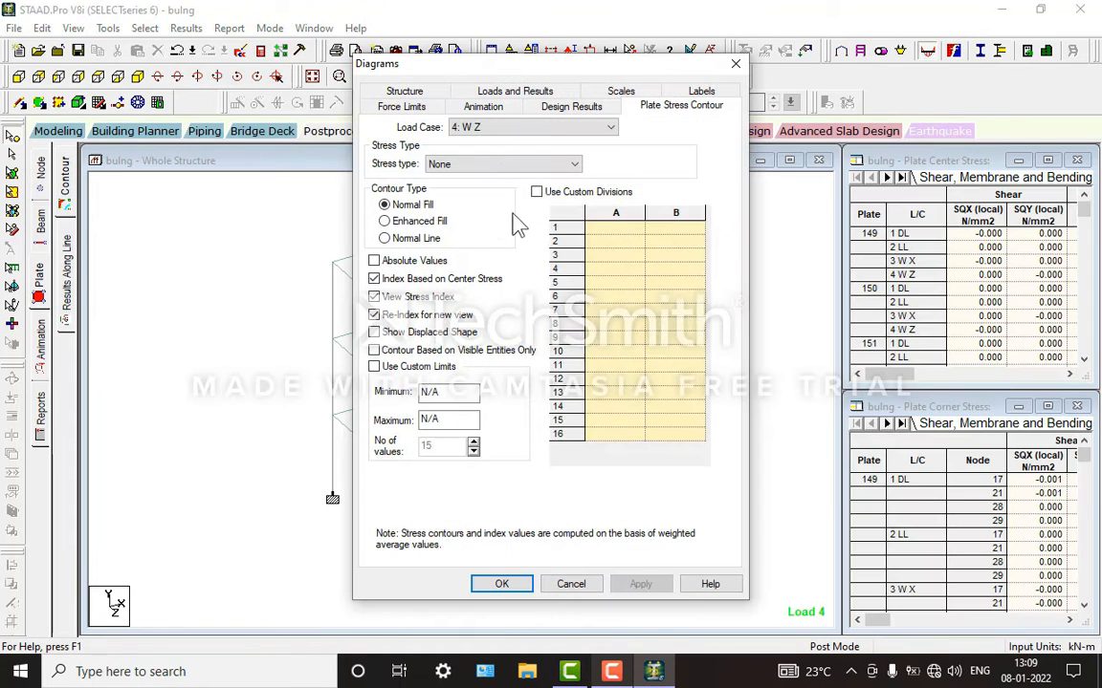
{"action": "left_click", "coordinate": [502, 165]}
{"action": "left_click", "coordinate": [484, 203]}
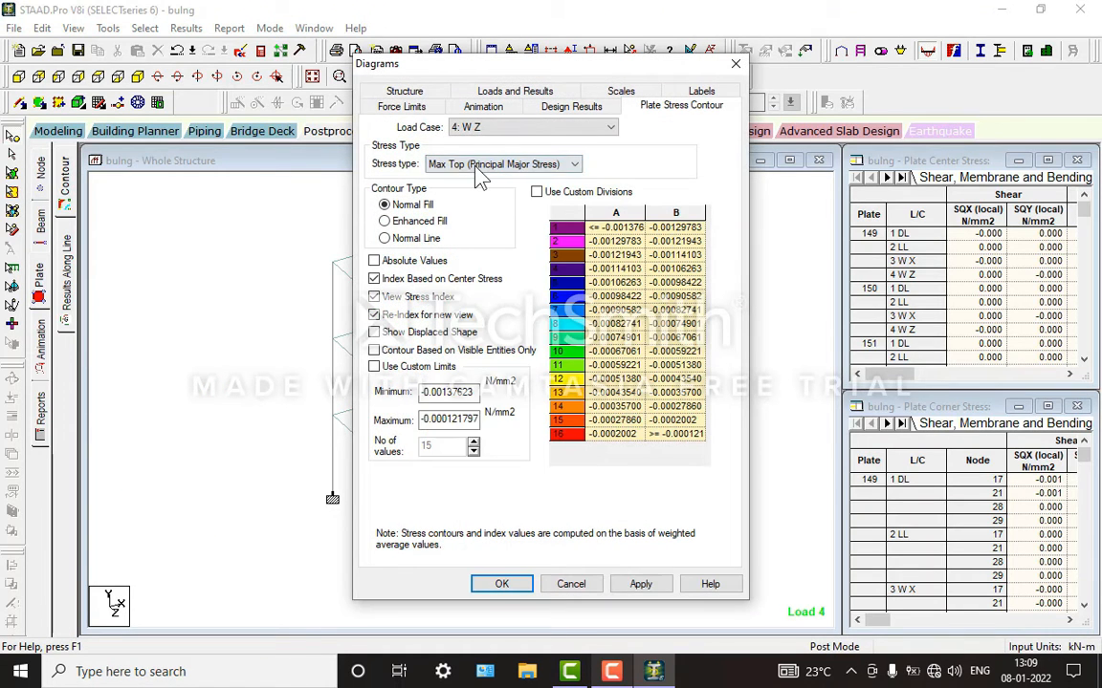
{"action": "left_click", "coordinate": [478, 165]}
{"action": "left_click", "coordinate": [455, 180]}
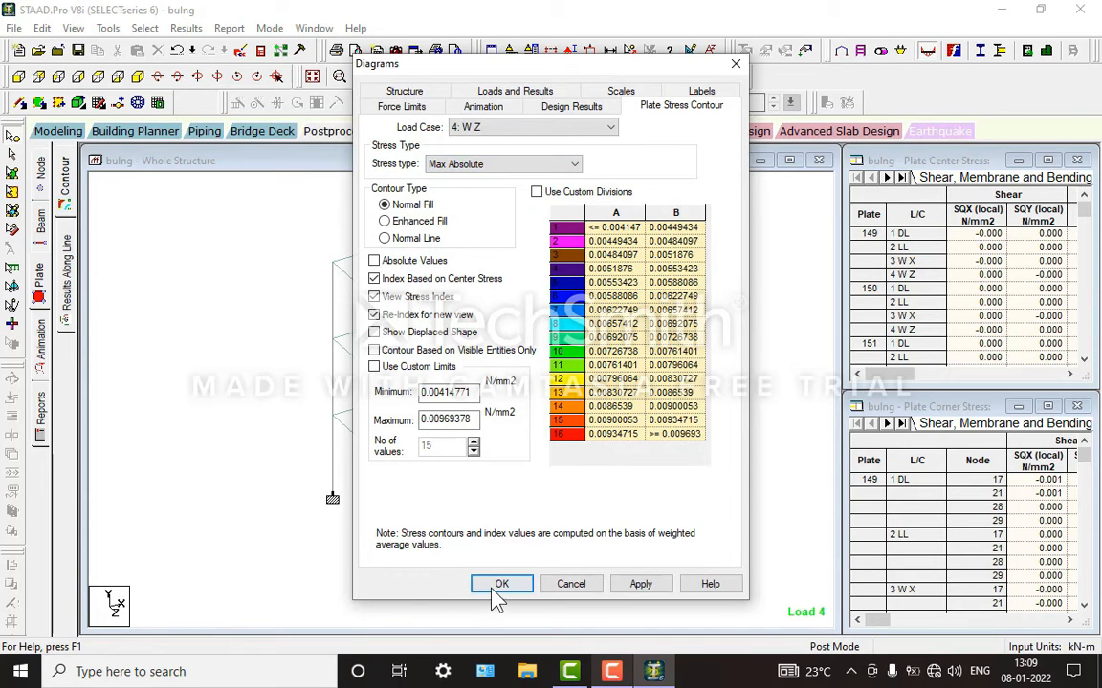
{"action": "left_click", "coordinate": [497, 584]}
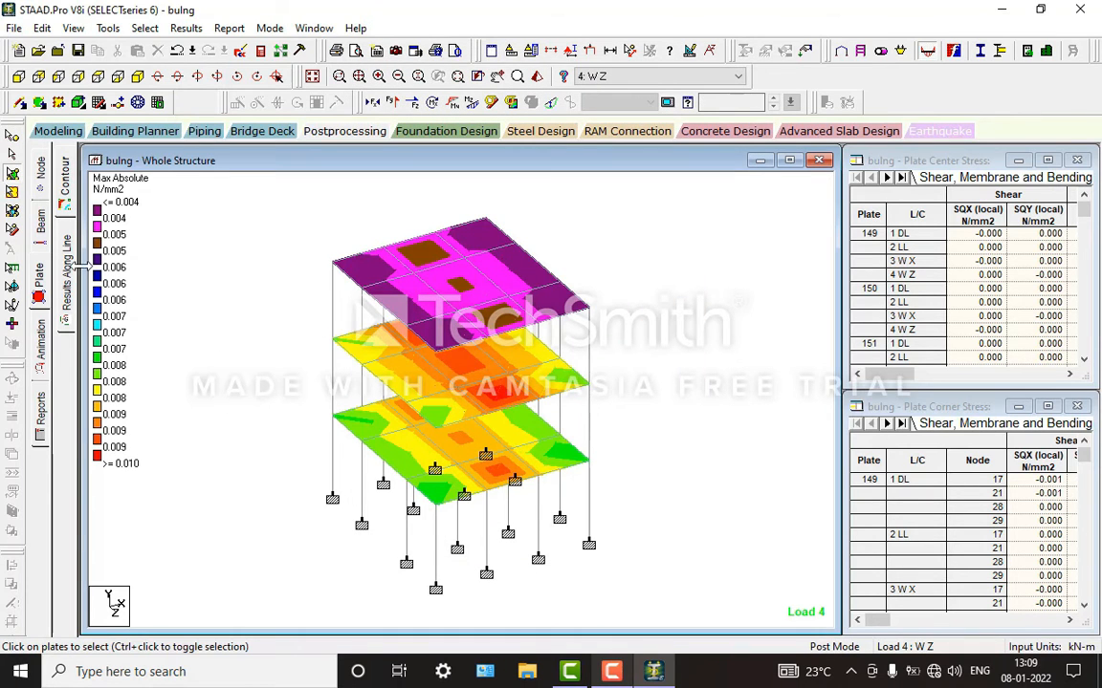
Step: Show the beam force results with axial force, Shear Z, torsion, Bending Y and Bending Z diagrams on the structure
{"action": "left_click", "coordinate": [40, 226]}
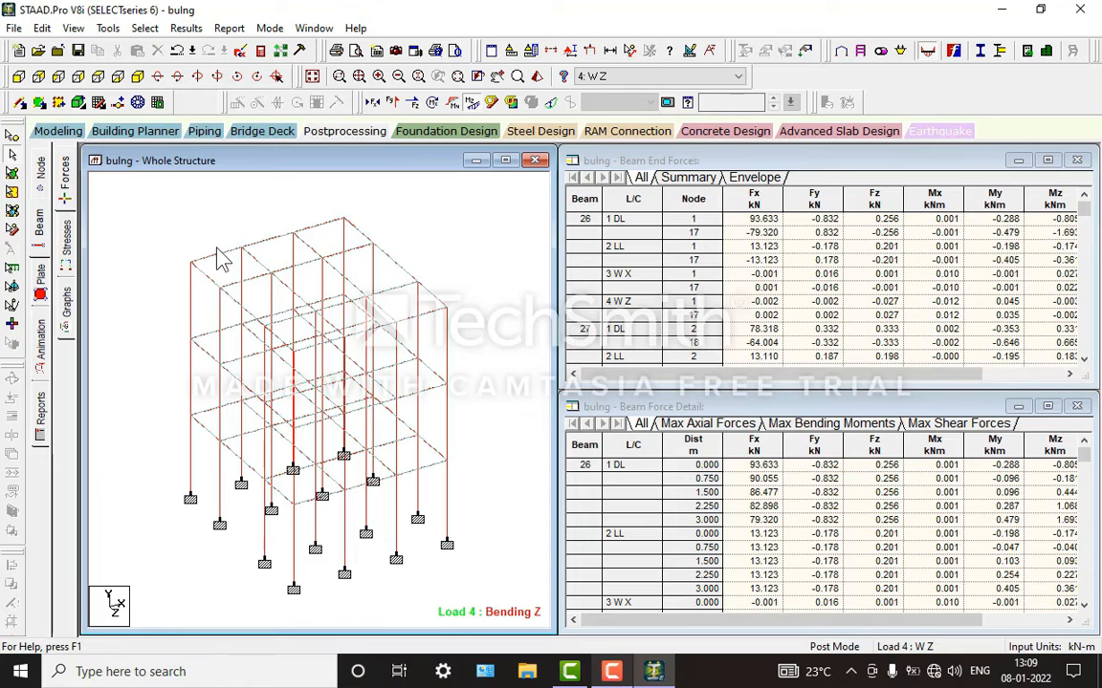
{"action": "left_click", "coordinate": [376, 98]}
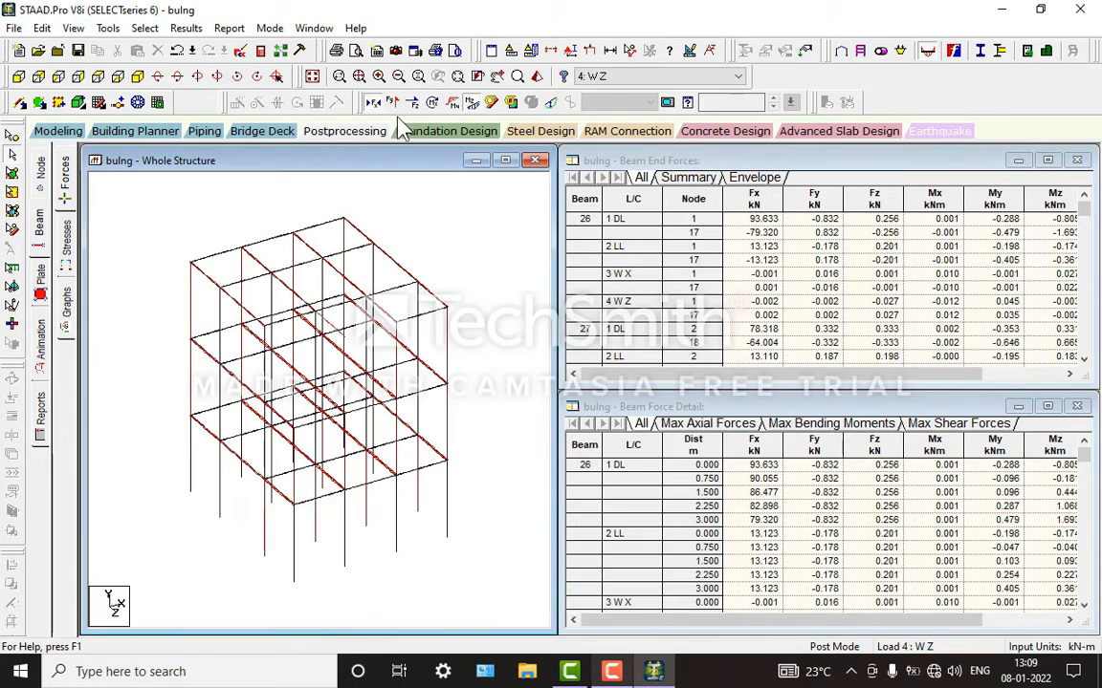
{"action": "left_click", "coordinate": [412, 101]}
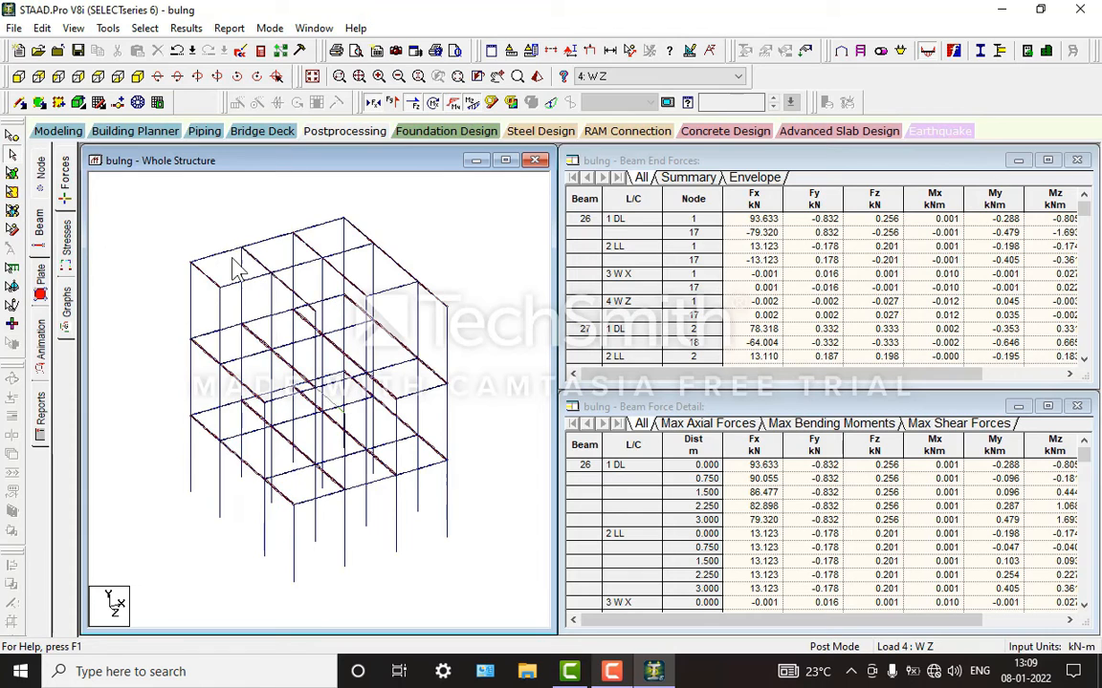
Step: Examine the IS-456 concrete design details of roof beams 124 and 129, closing each beam's window after viewing
{"action": "left_click", "coordinate": [241, 251]}
{"action": "double_click", "coordinate": [241, 249]}
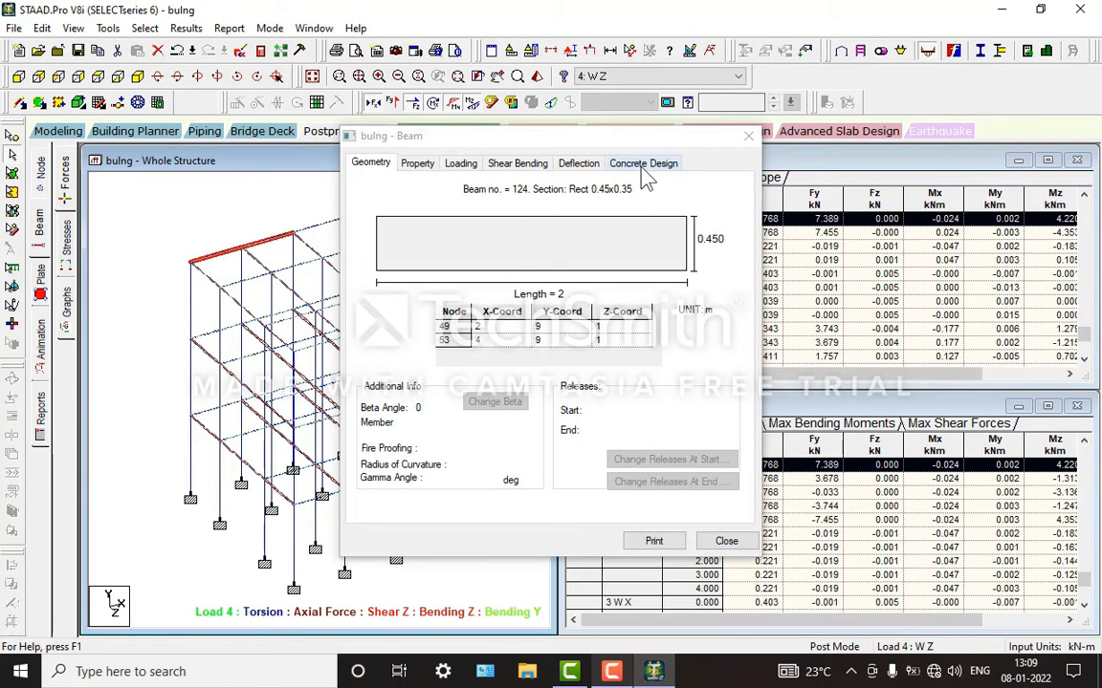
{"action": "left_click", "coordinate": [642, 164]}
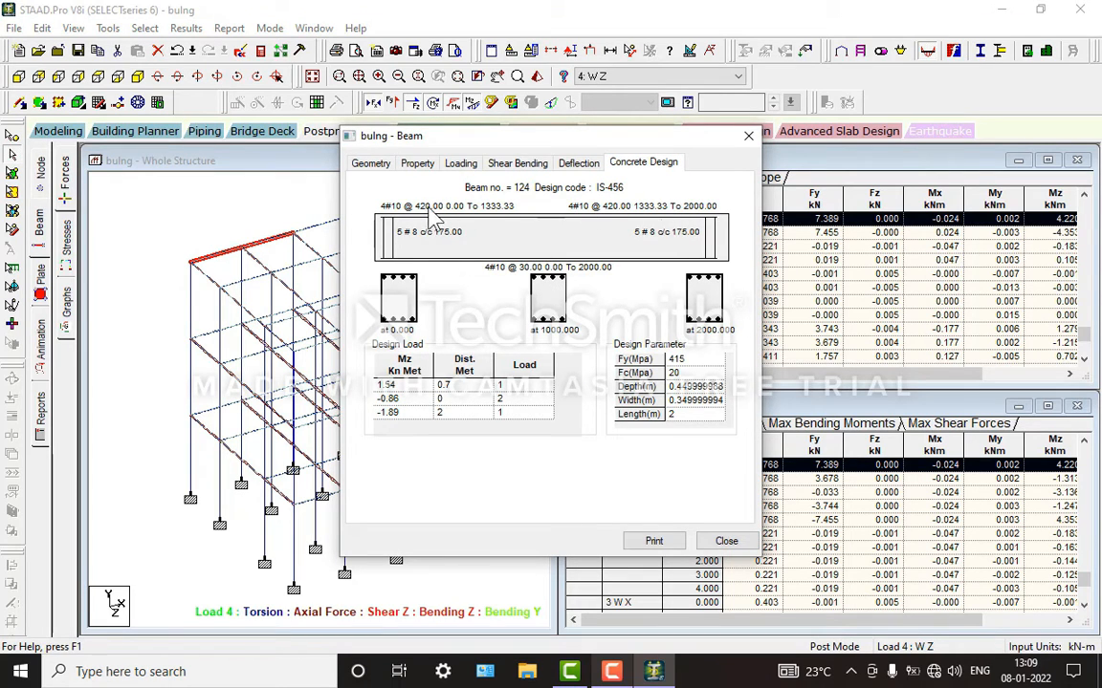
{"action": "left_click", "coordinate": [727, 542]}
{"action": "double_click", "coordinate": [320, 227]}
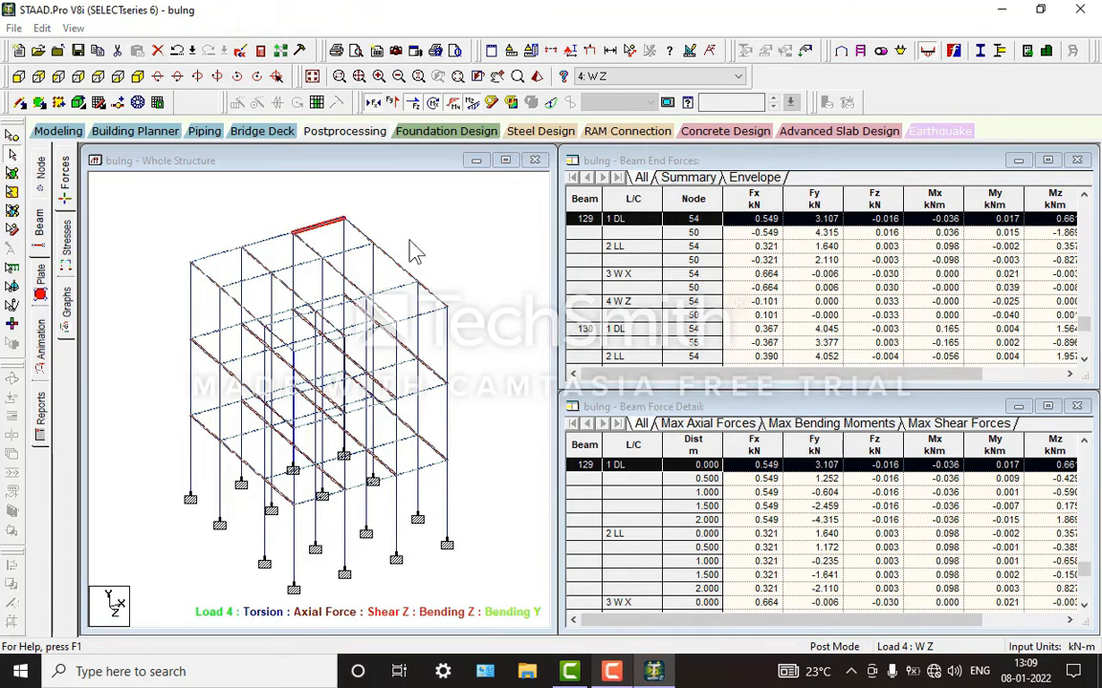
{"action": "left_click", "coordinate": [642, 164]}
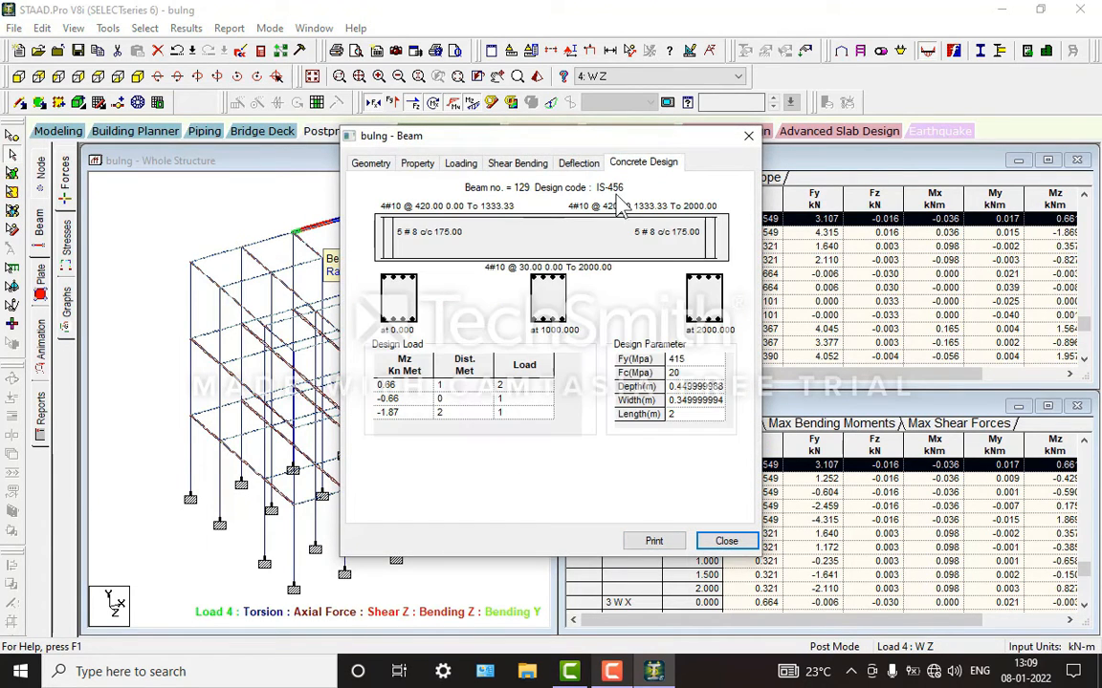
{"action": "left_click", "coordinate": [726, 541]}
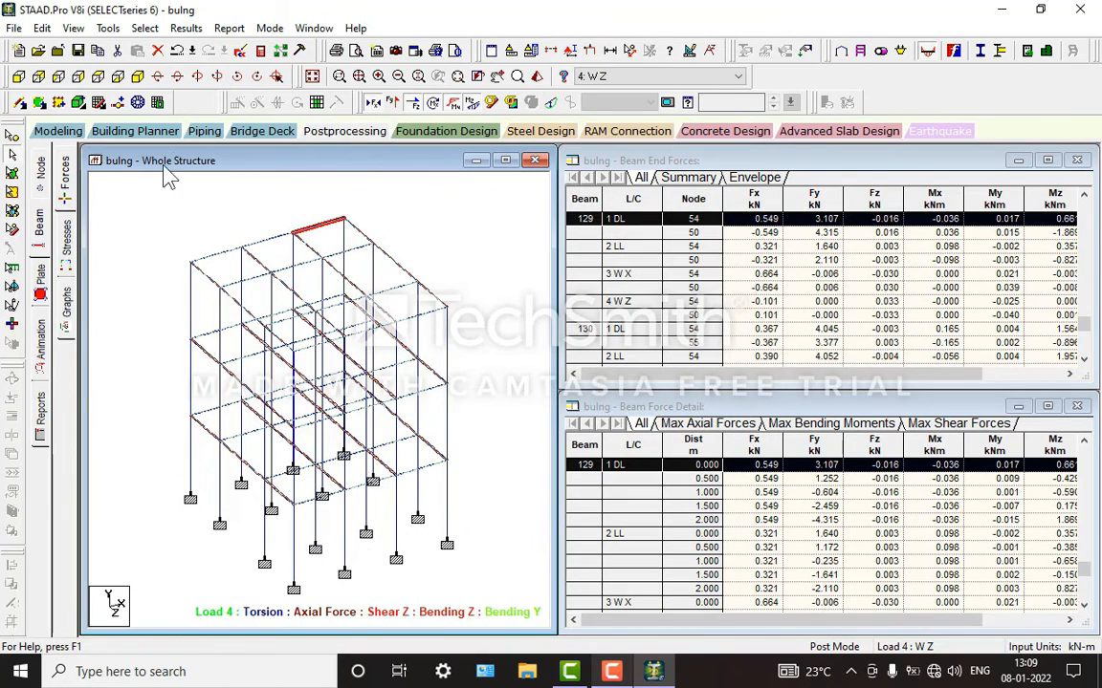
Step: Open the analysis output file and review the beam reinforcement and shear results in its concrete design section
{"action": "left_click", "coordinate": [274, 51]}
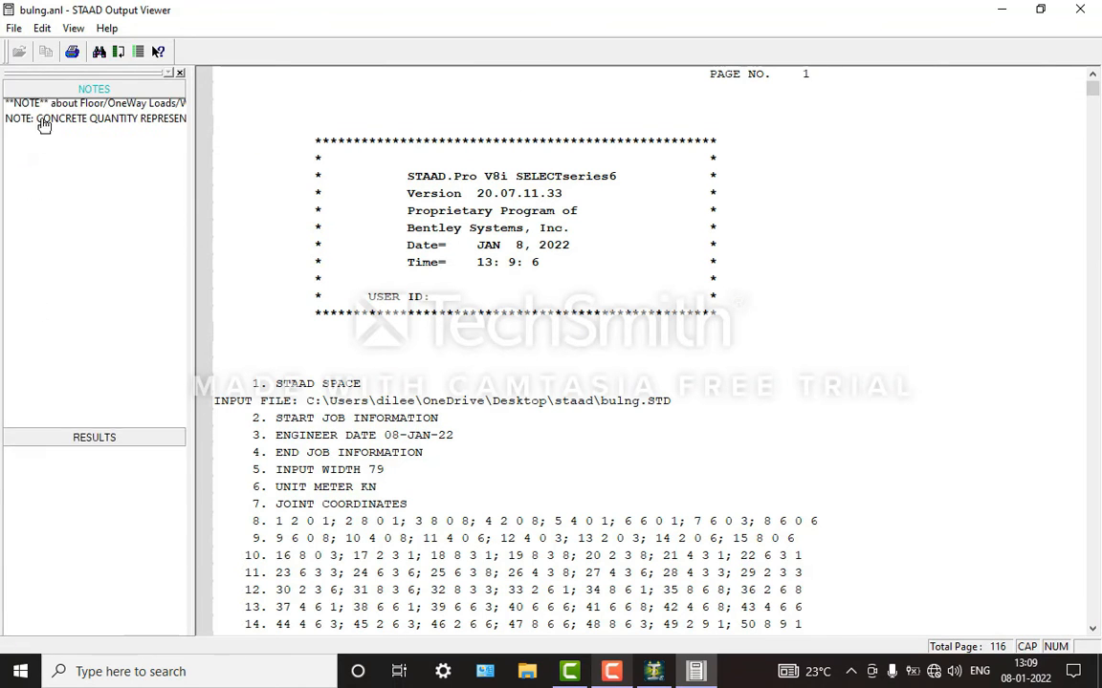
{"action": "left_click", "coordinate": [57, 128]}
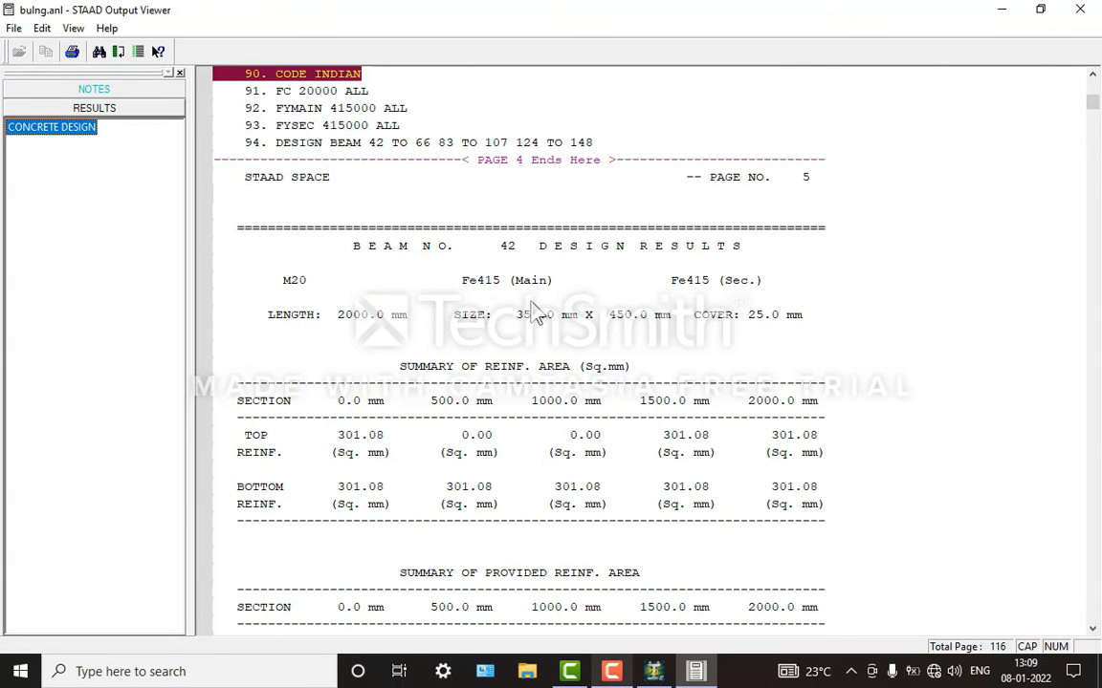
{"action": "scroll", "coordinate": [509, 268], "scroll_direction": "down", "scroll_amount": 10}
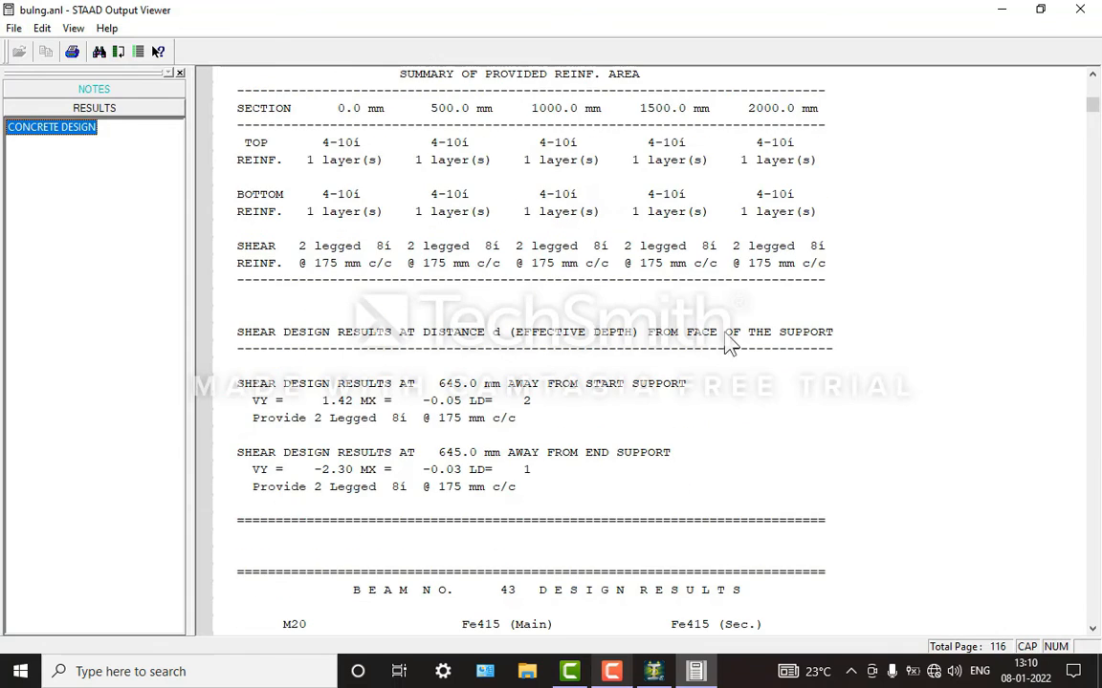
{"action": "scroll", "coordinate": [1090, 191], "scroll_direction": "down", "scroll_amount": 20}
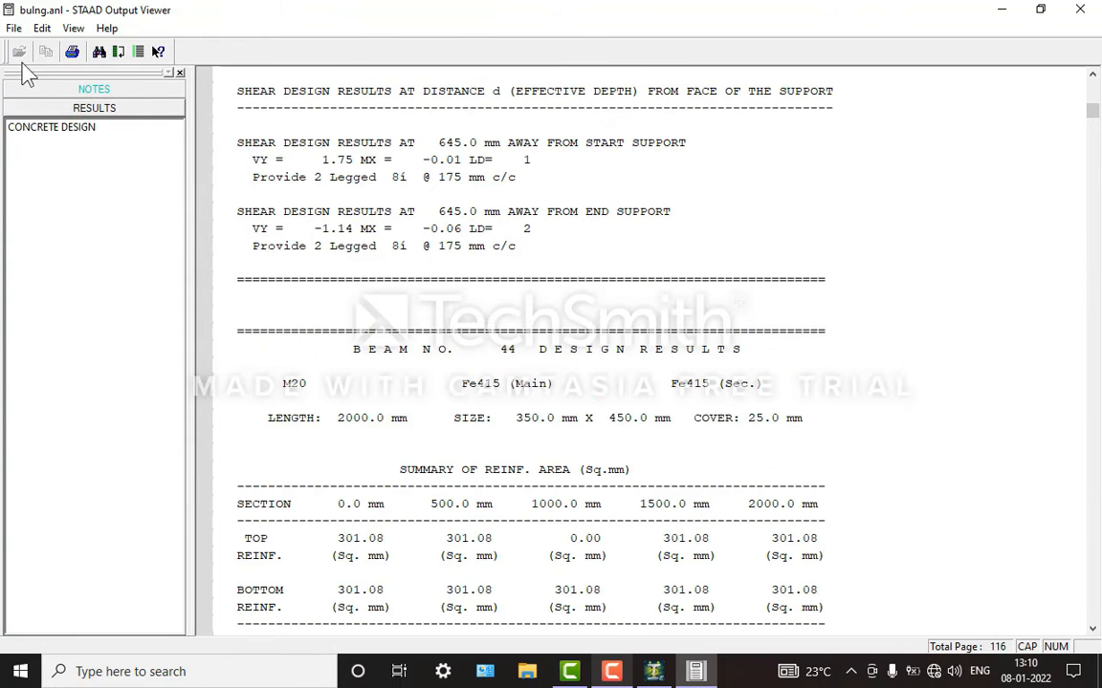
Step: Print all pages of the output with Microsoft Print to PDF, replacing the BUILDING DESIGN OUTPUT file on the Desktop
{"action": "left_click", "coordinate": [73, 53]}
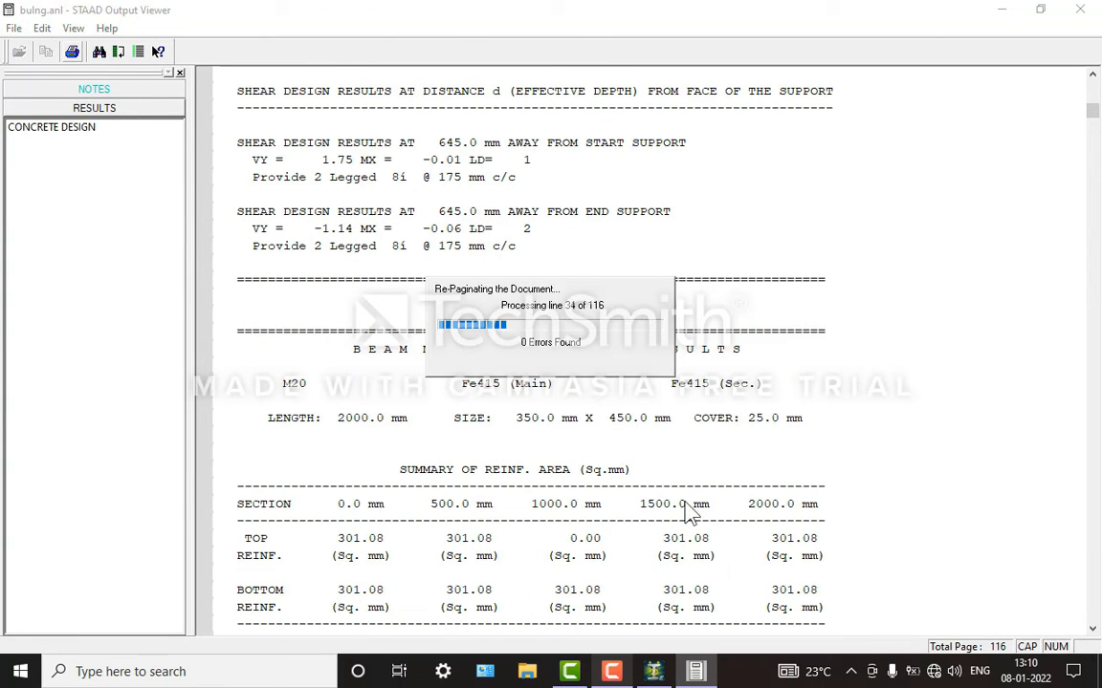
{"action": "left_click", "coordinate": [628, 672]}
{"action": "left_click", "coordinate": [626, 672]}
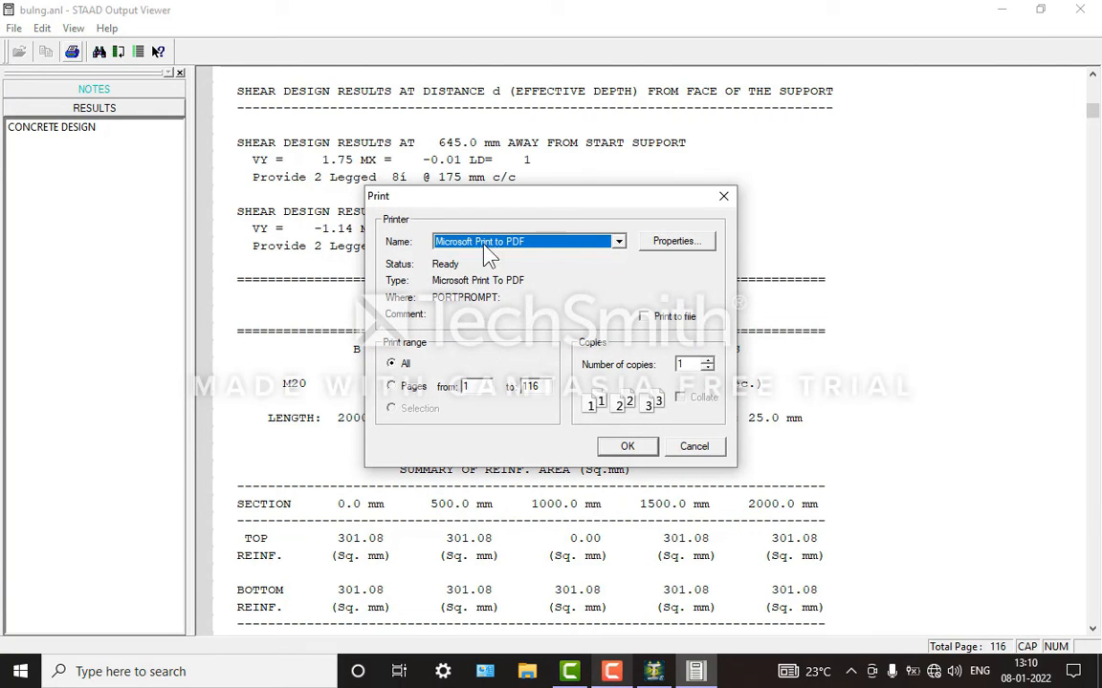
{"action": "left_click", "coordinate": [626, 446]}
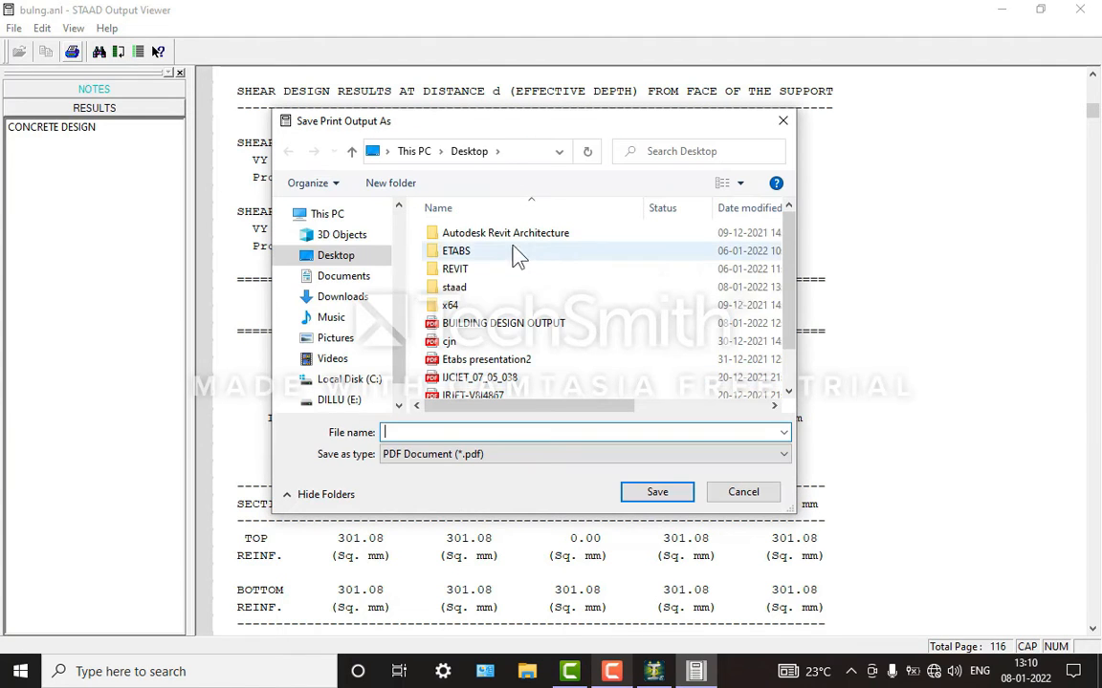
{"action": "left_click", "coordinate": [528, 325]}
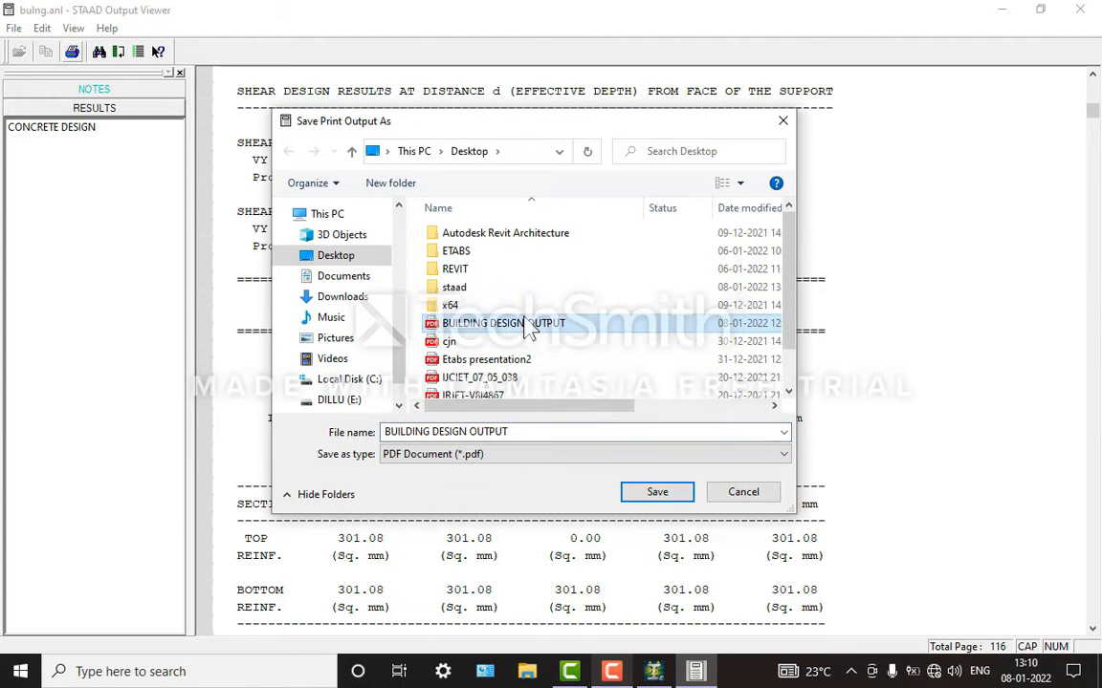
{"action": "left_click", "coordinate": [658, 494]}
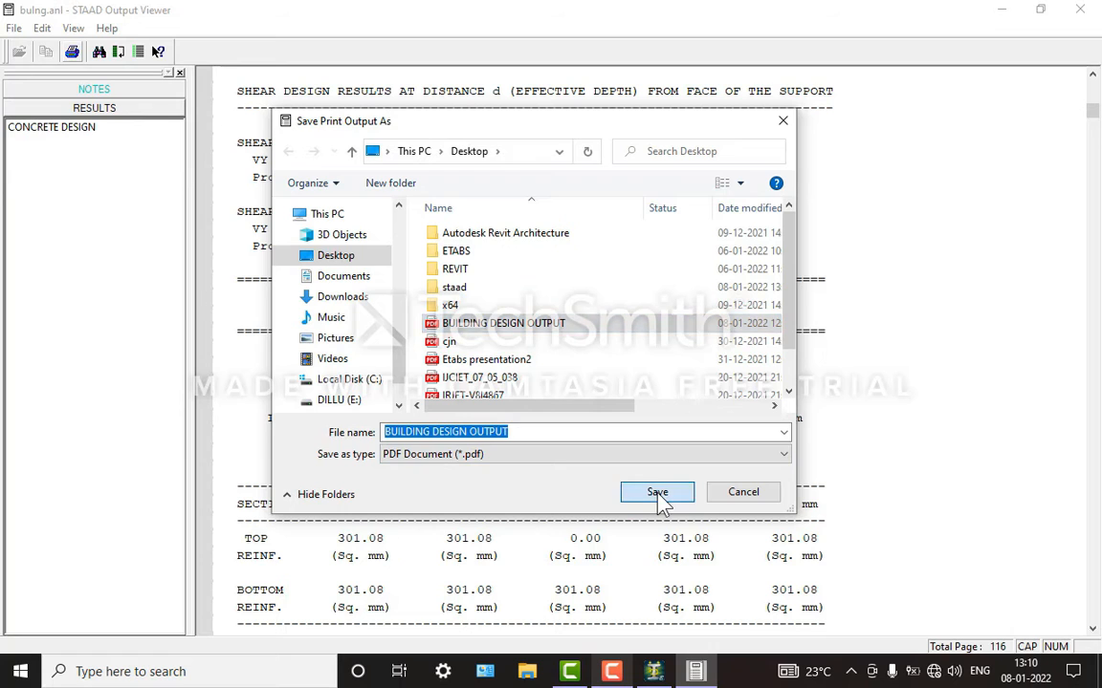
{"action": "left_click", "coordinate": [658, 339]}
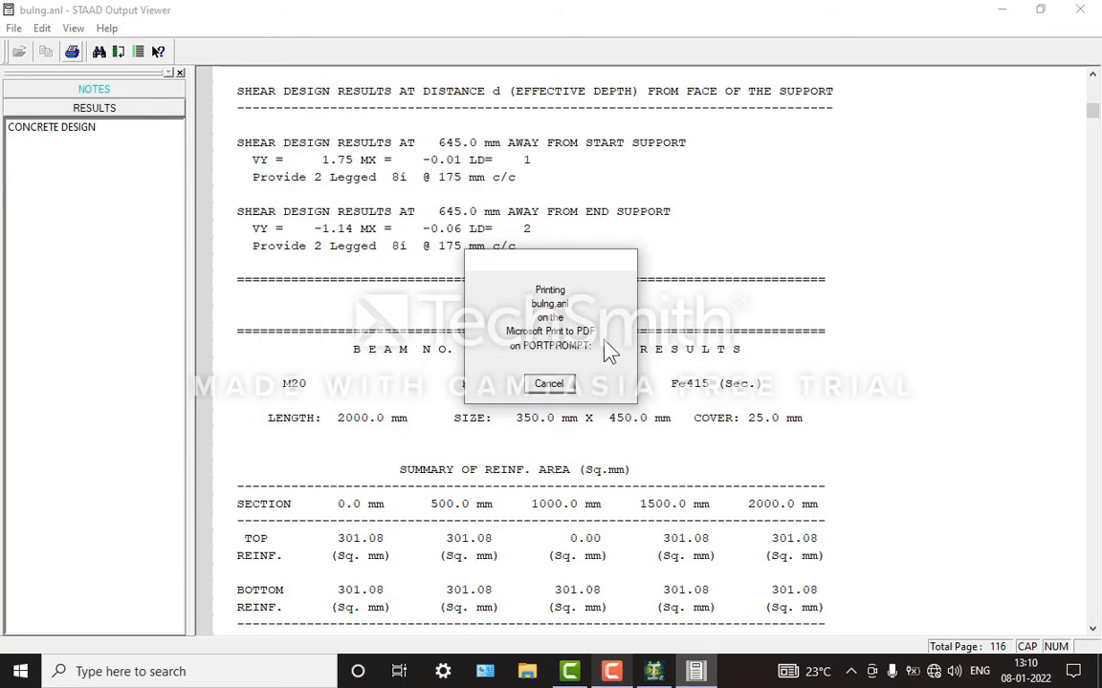
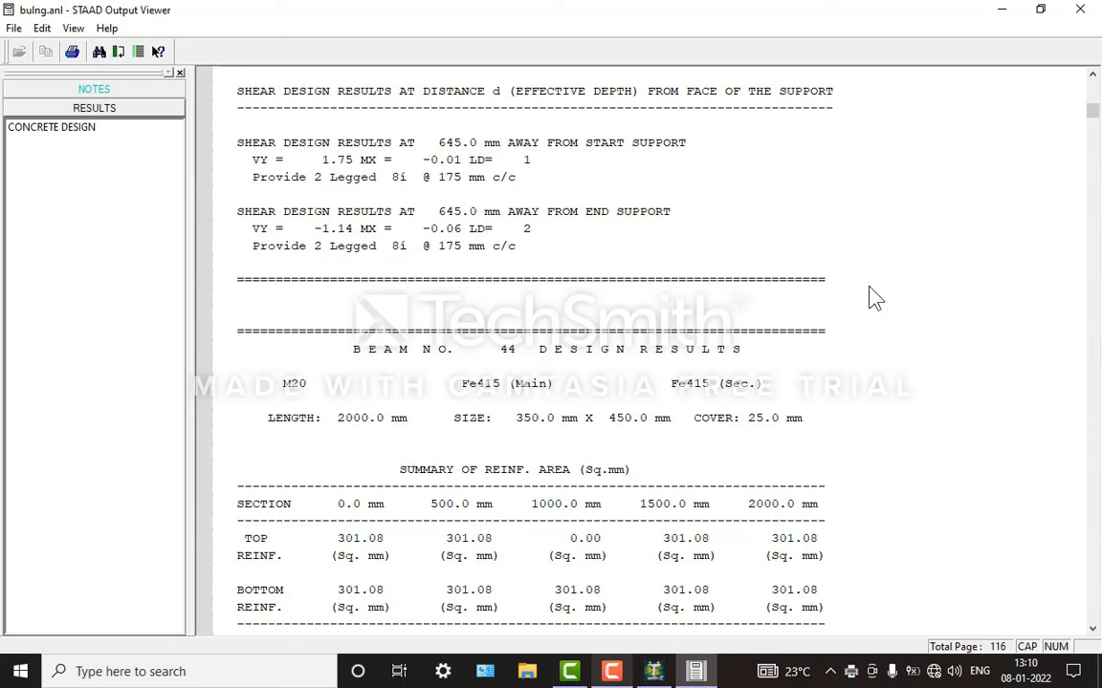
Step: Close the analysis output viewer and open the BUILDING DESIGN OUTPUT PDF saved on the desktop
{"action": "left_click", "coordinate": [1079, 9]}
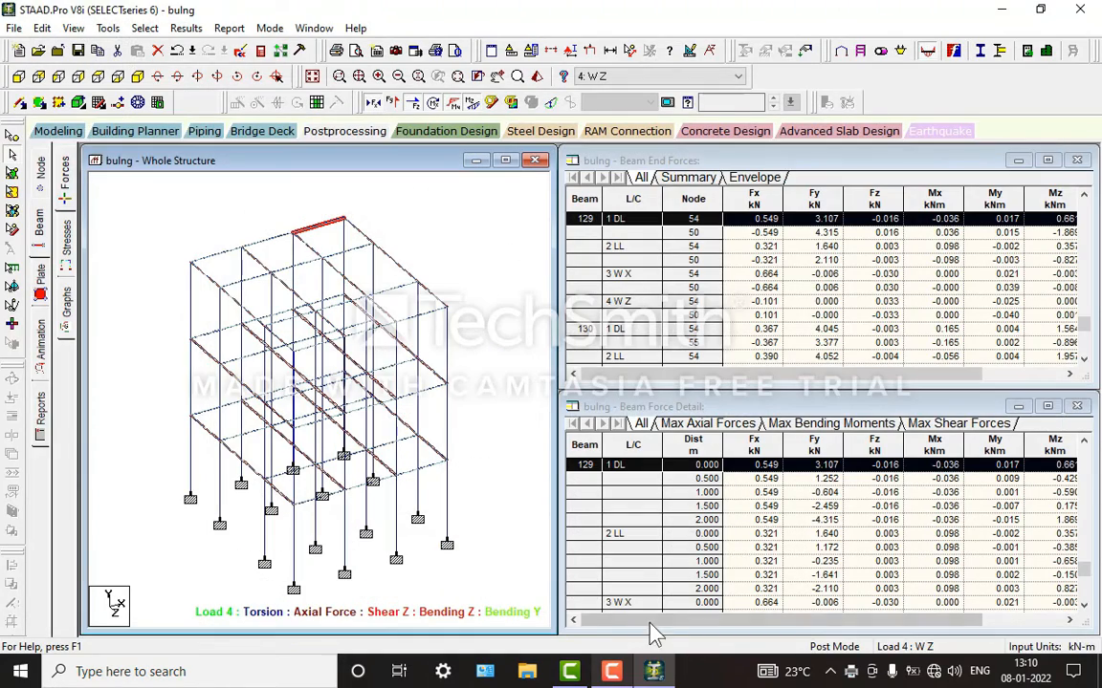
{"action": "left_click", "coordinate": [653, 669]}
{"action": "right_click", "coordinate": [386, 98]}
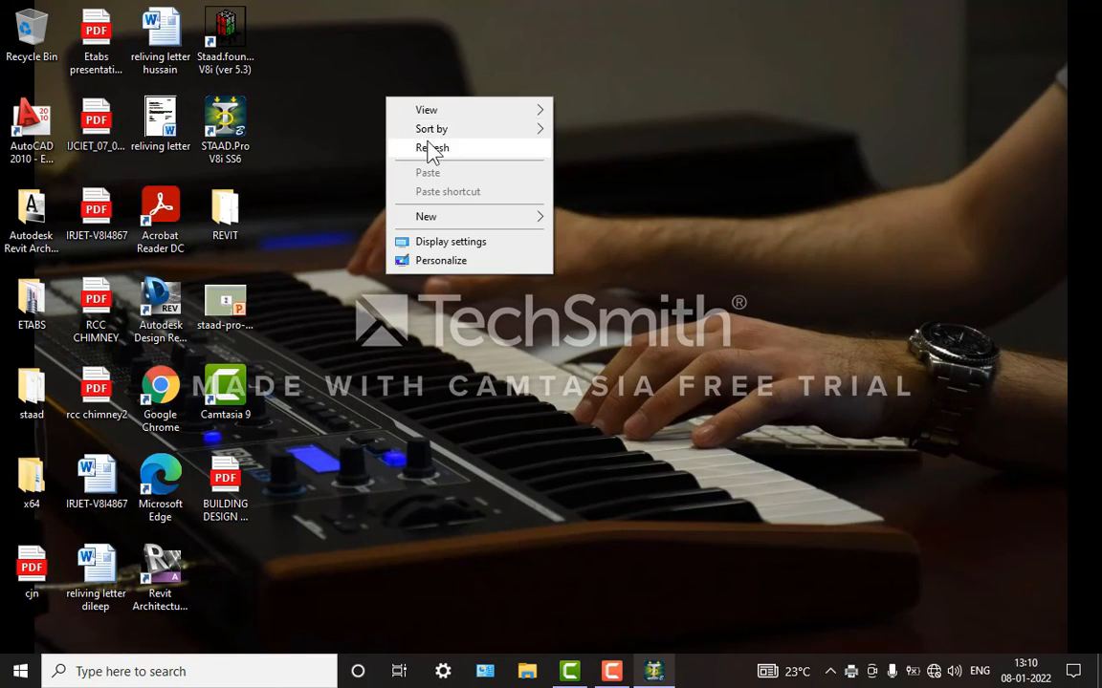
{"action": "left_click", "coordinate": [430, 149]}
{"action": "double_click", "coordinate": [229, 499]}
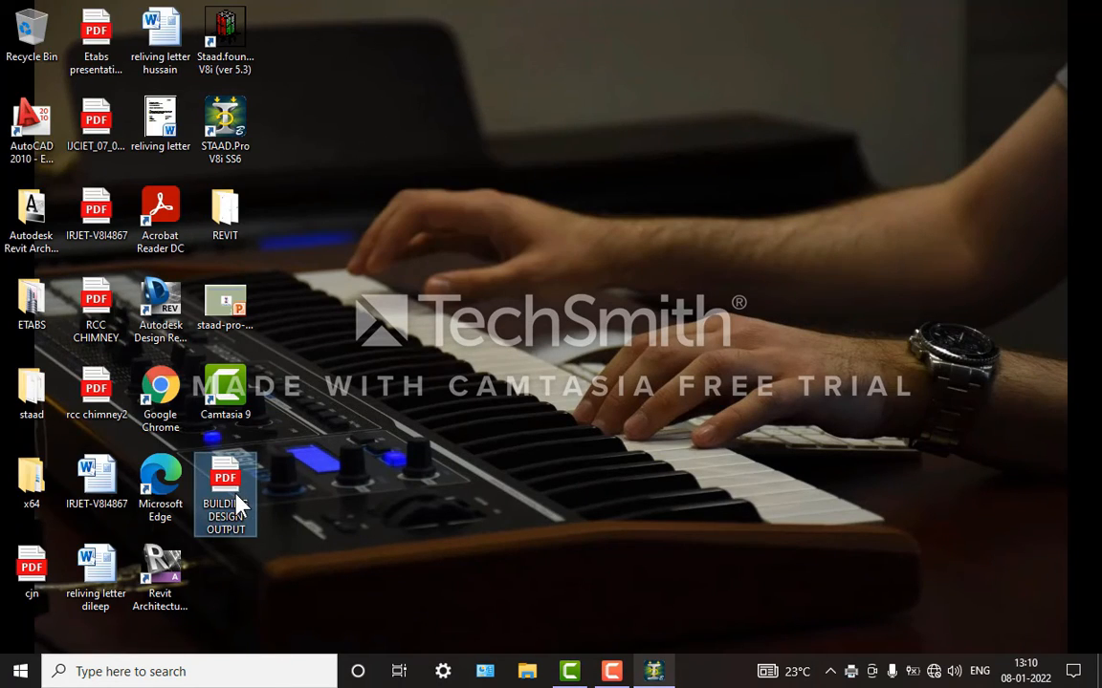
{"action": "right_click", "coordinate": [422, 124]}
{"action": "left_click", "coordinate": [449, 175]}
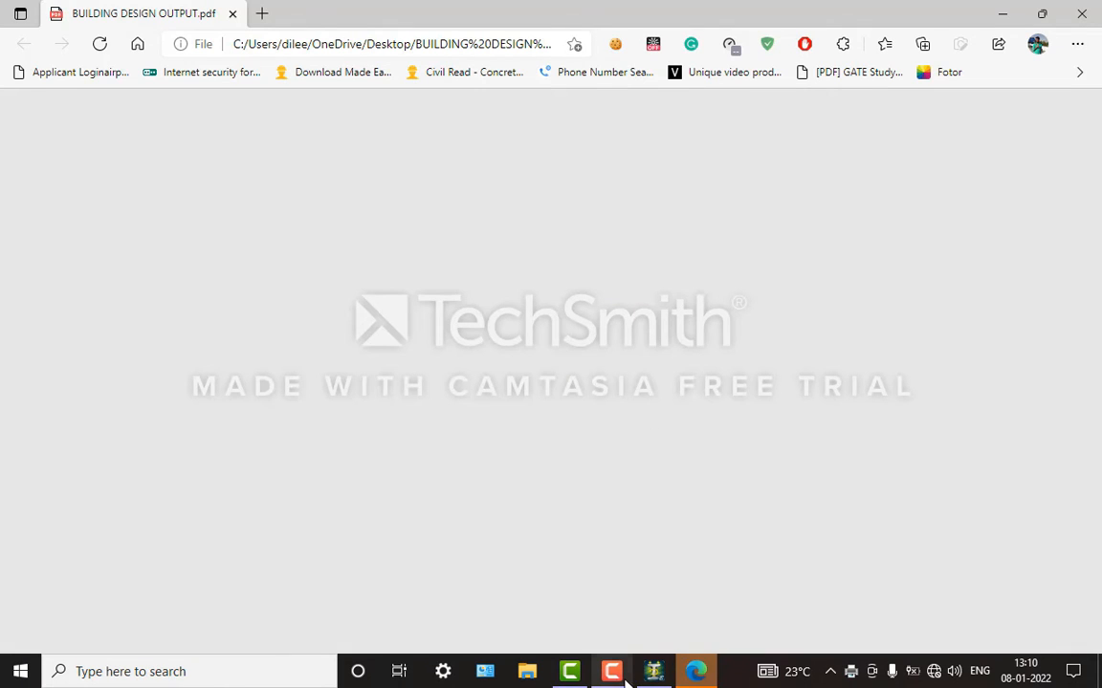
{"action": "left_click", "coordinate": [622, 674]}
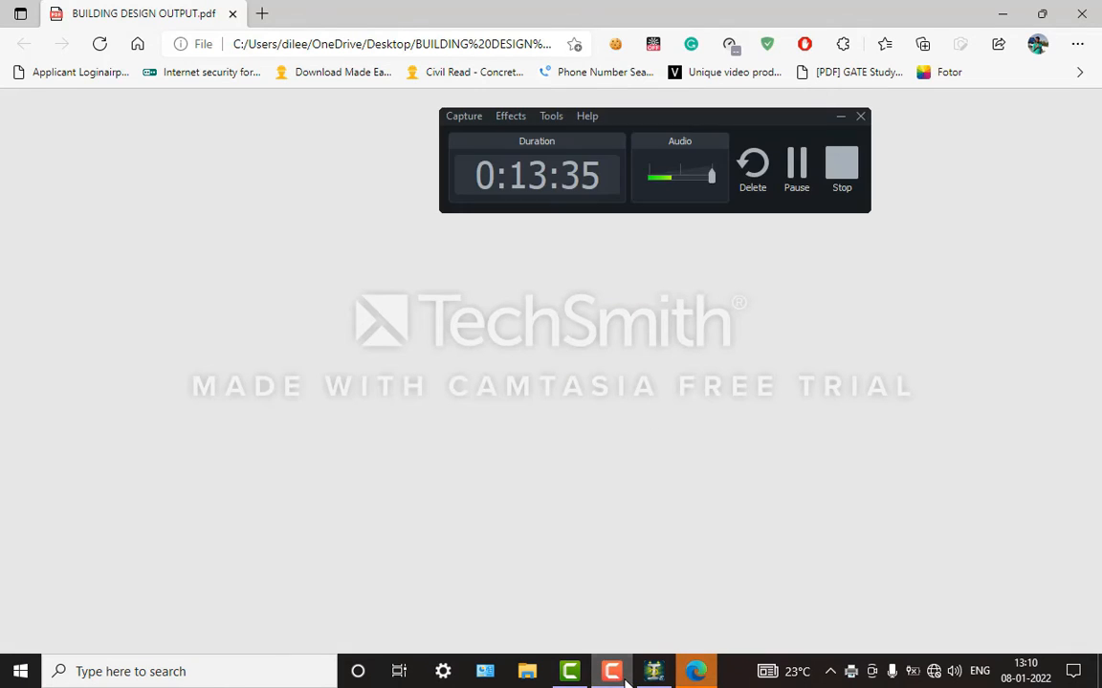
{"action": "left_click", "coordinate": [621, 674]}
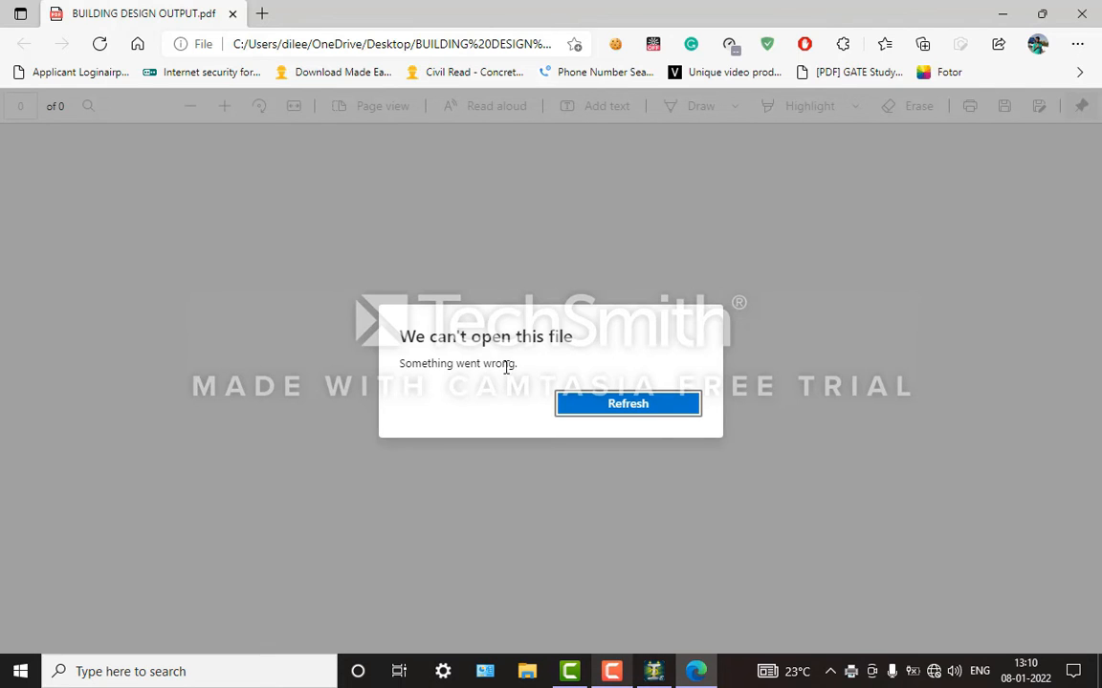
Step: Try to reload the PDF, close the browser, refresh the desktop and switch back to STAAD.Pro
{"action": "left_click", "coordinate": [615, 418]}
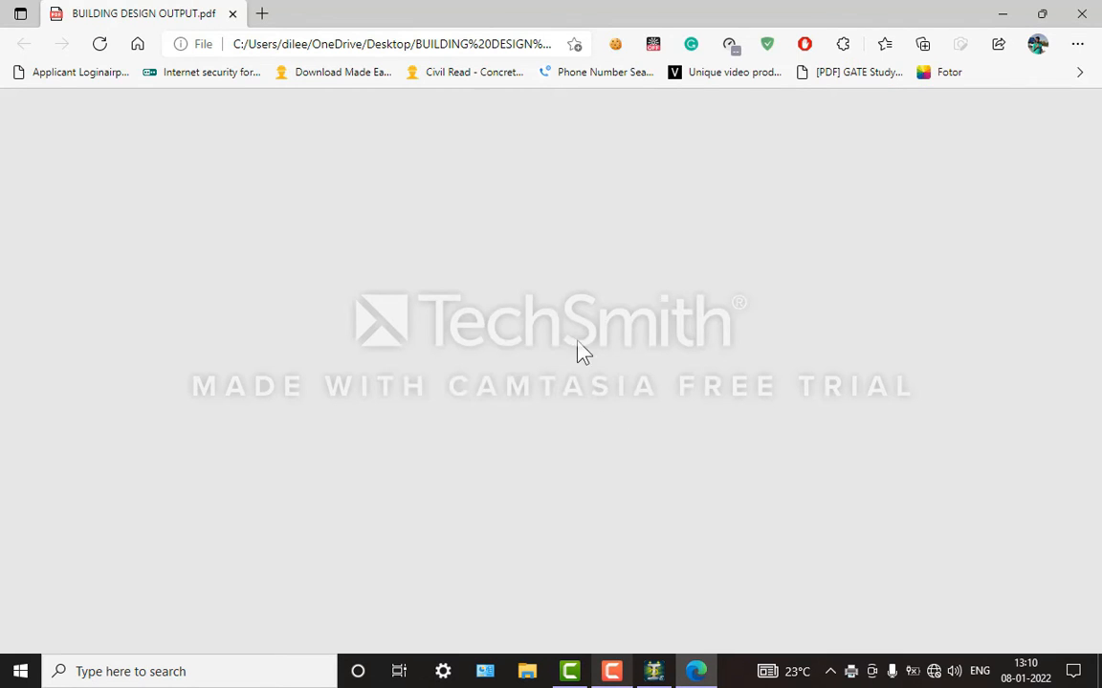
{"action": "left_click", "coordinate": [1089, 9]}
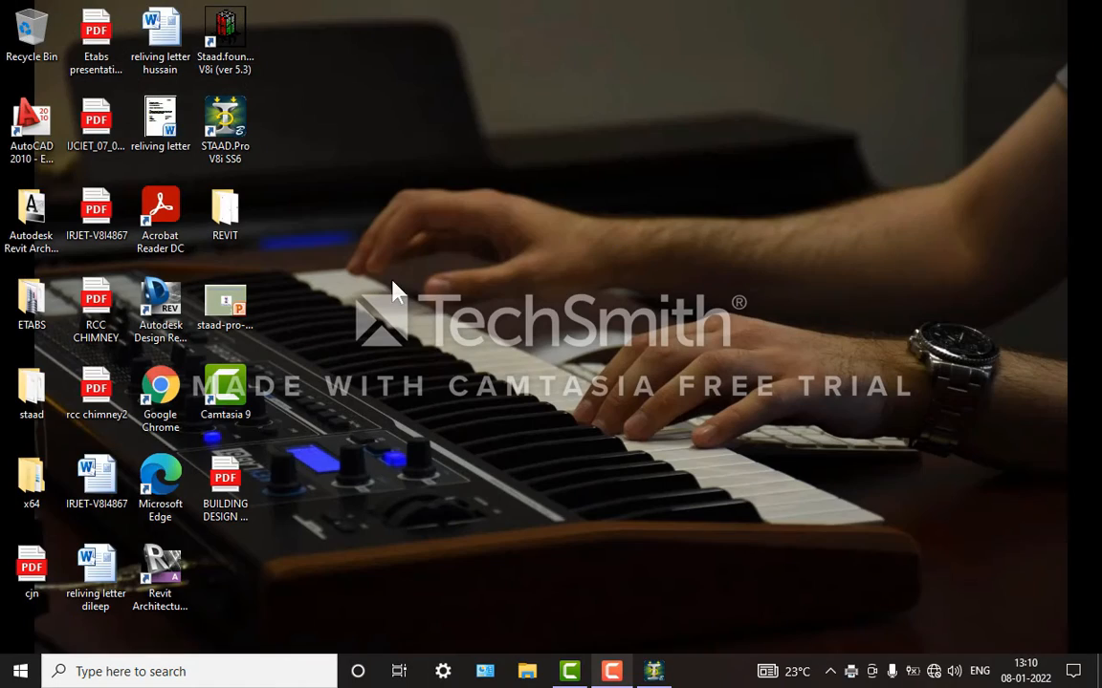
{"action": "right_click", "coordinate": [426, 140]}
{"action": "left_click", "coordinate": [465, 191]}
{"action": "left_click", "coordinate": [652, 676]}
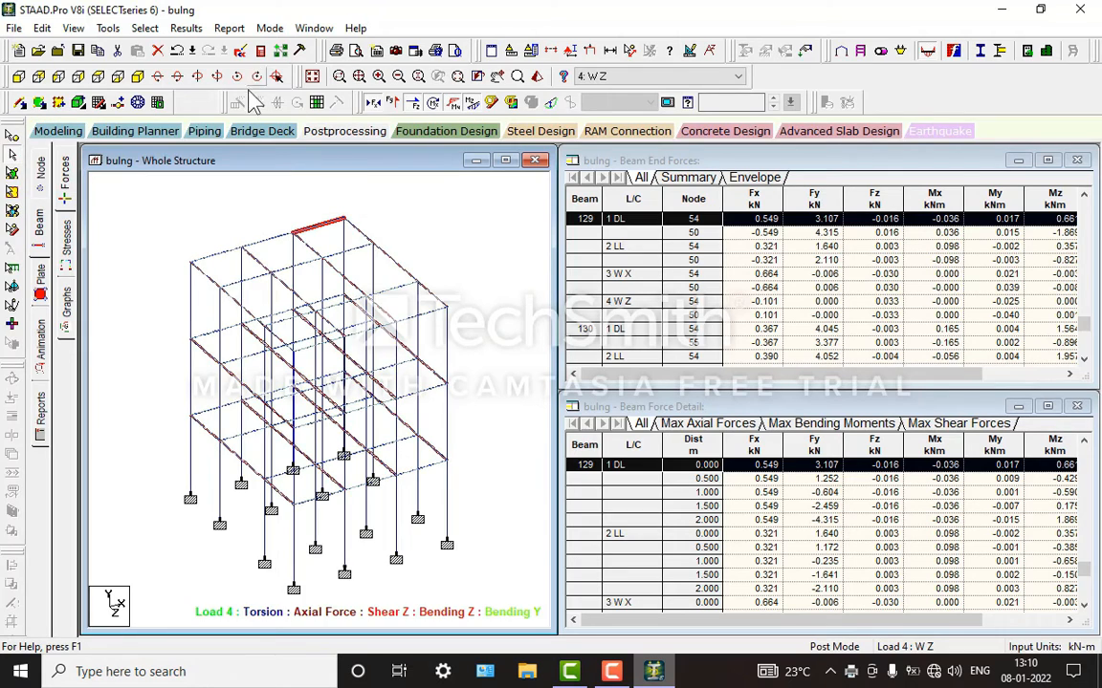
Step: View the Mz, Fy and Fx beam graphs for roof beams 129 and 128
{"action": "left_click", "coordinate": [67, 292]}
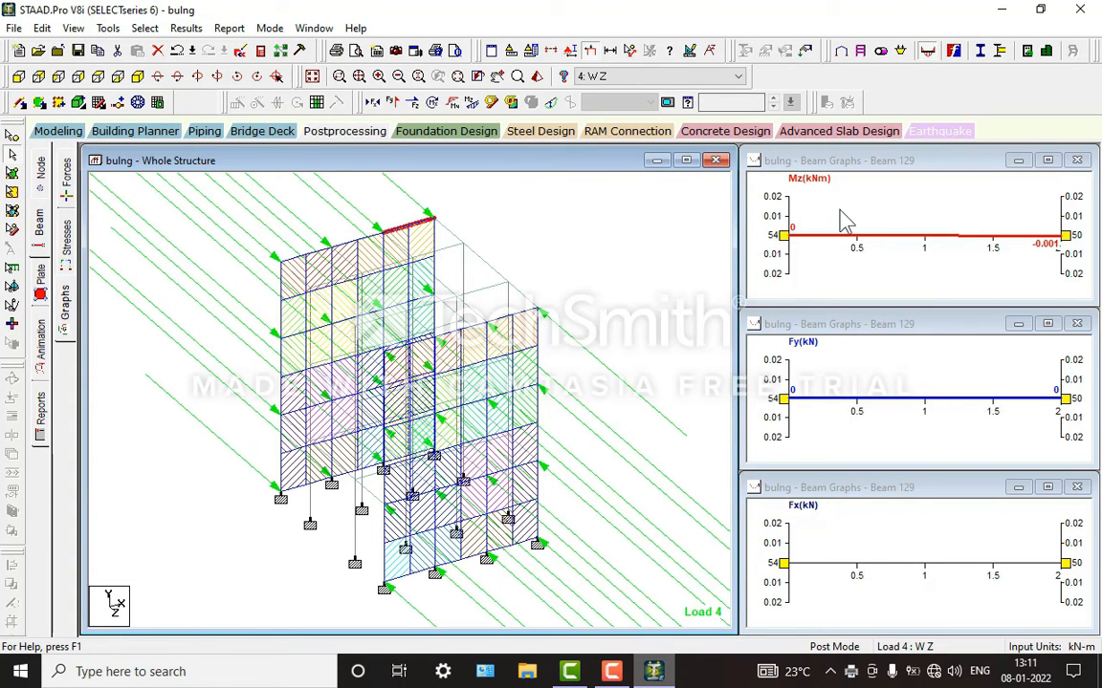
{"action": "left_click", "coordinate": [824, 186]}
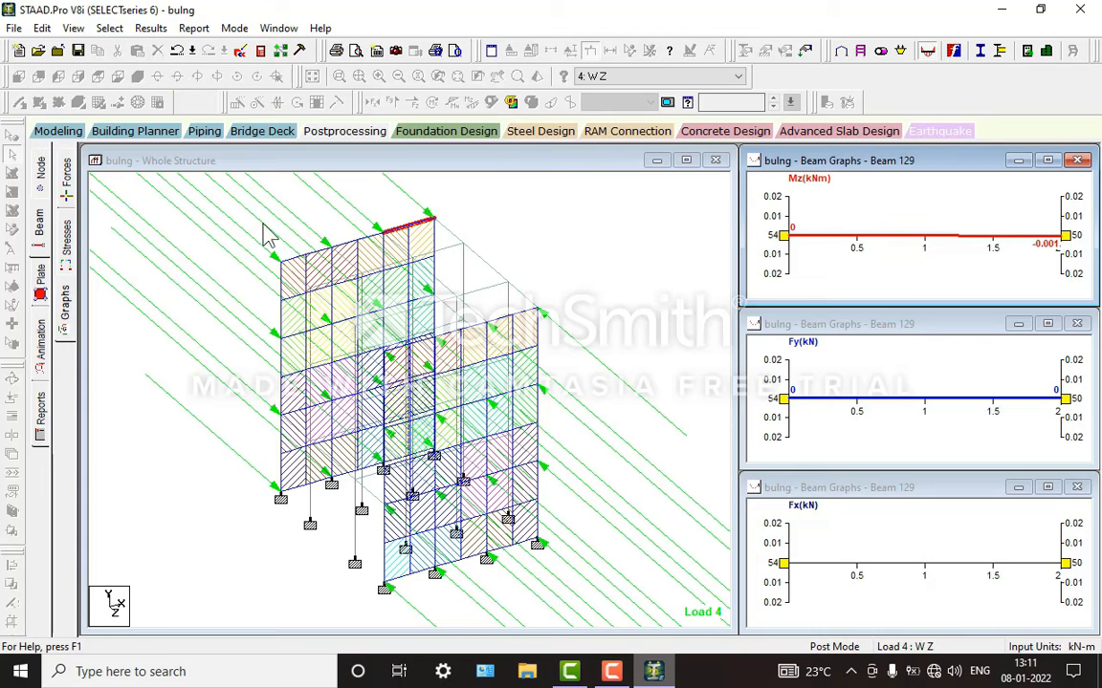
{"action": "left_click", "coordinate": [361, 243]}
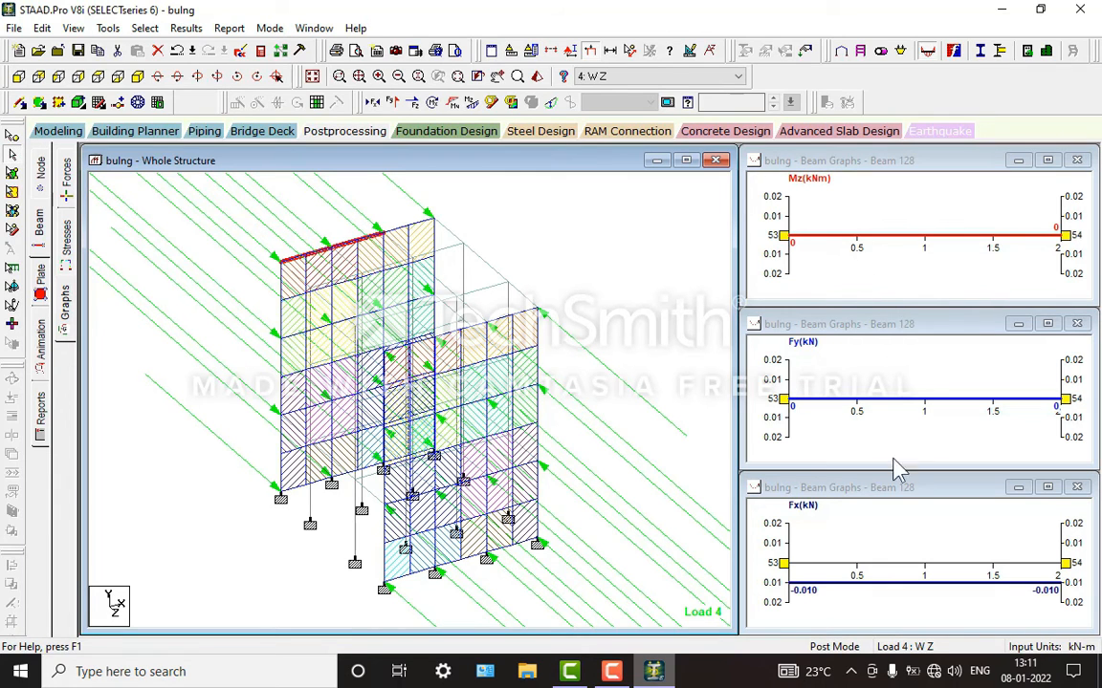
Step: Examine the 3D beam stress contours of roof beam 129 and column 69, closing the section plane settings each time
{"action": "left_click", "coordinate": [65, 237]}
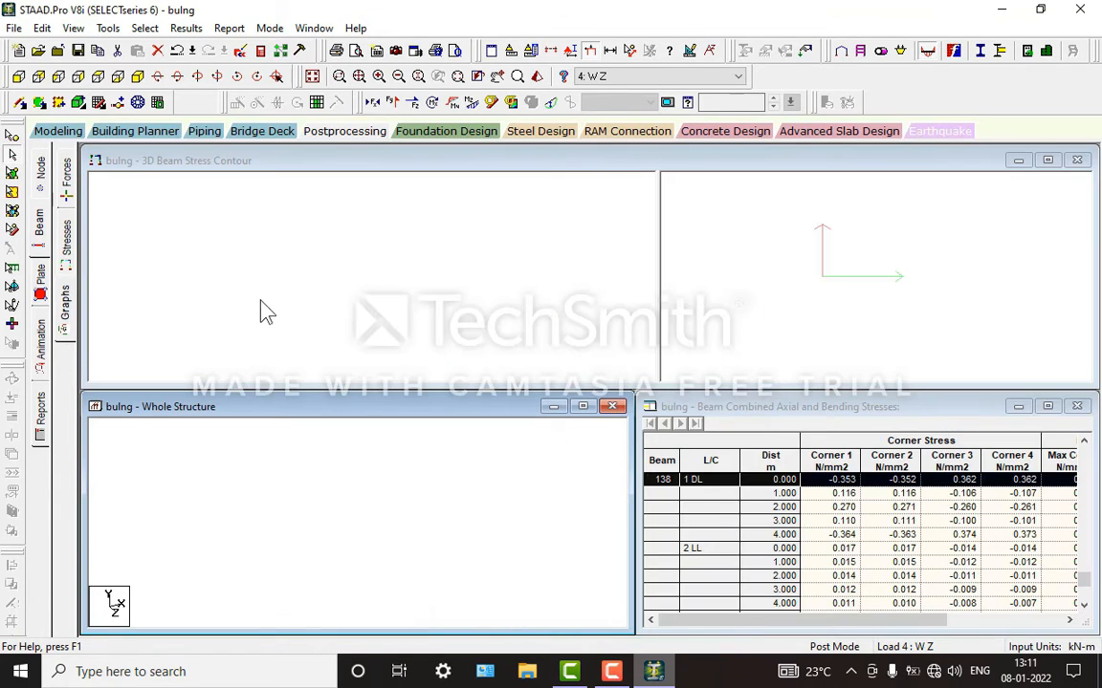
{"action": "left_click", "coordinate": [318, 450]}
{"action": "left_click", "coordinate": [360, 443]}
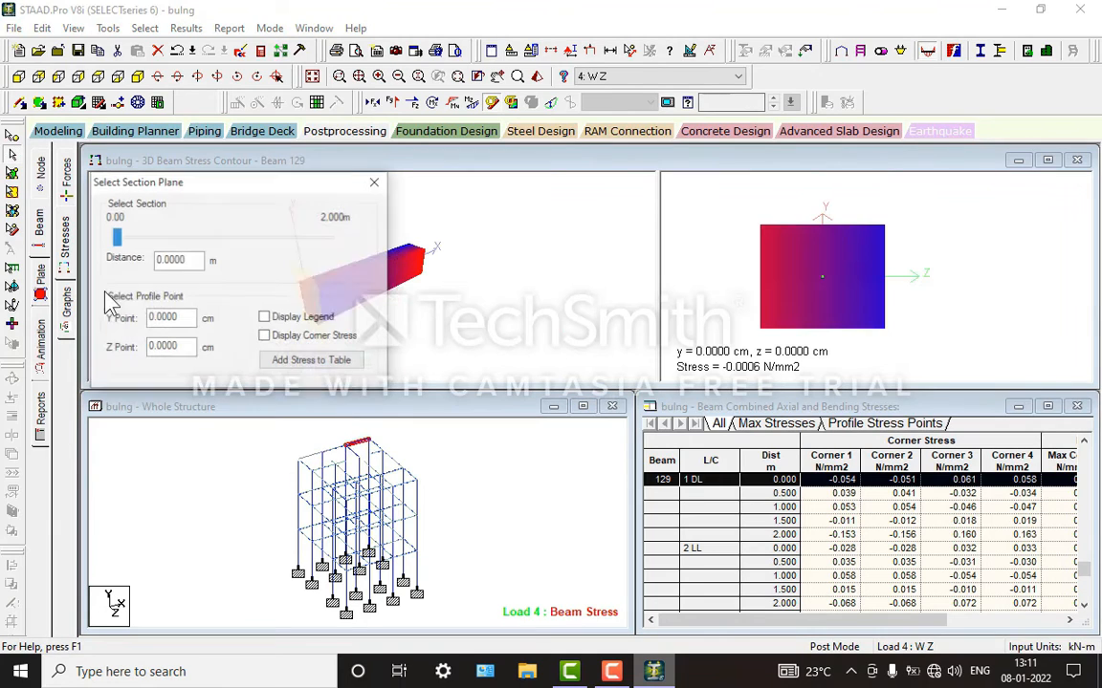
{"action": "left_click", "coordinate": [375, 180]}
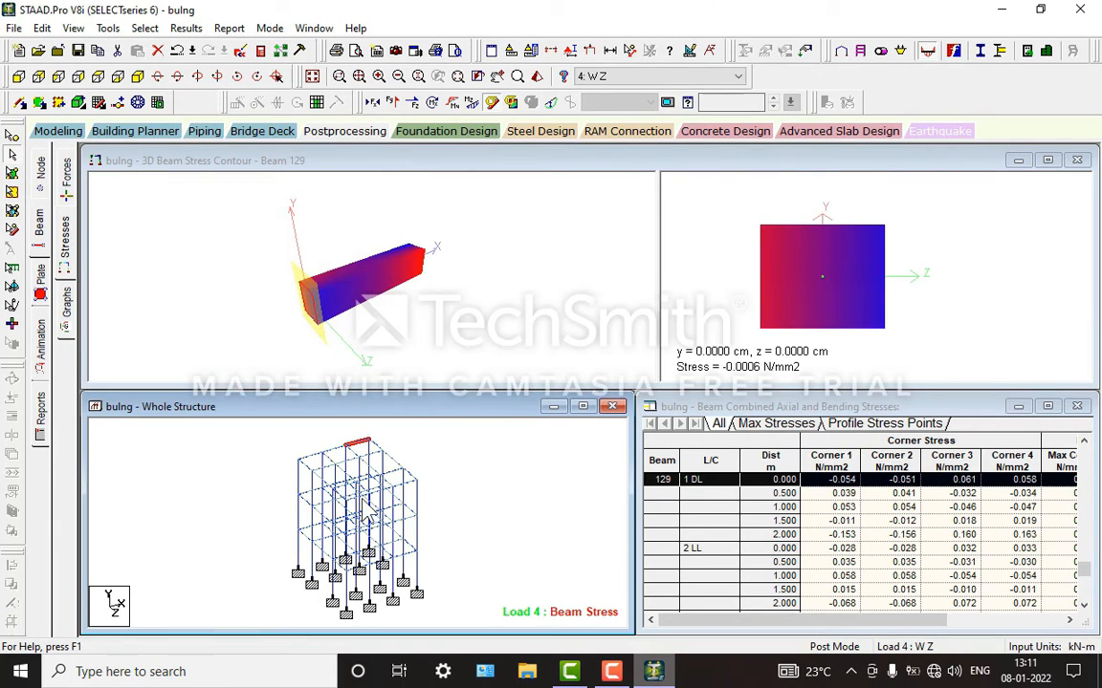
{"action": "left_click", "coordinate": [406, 483]}
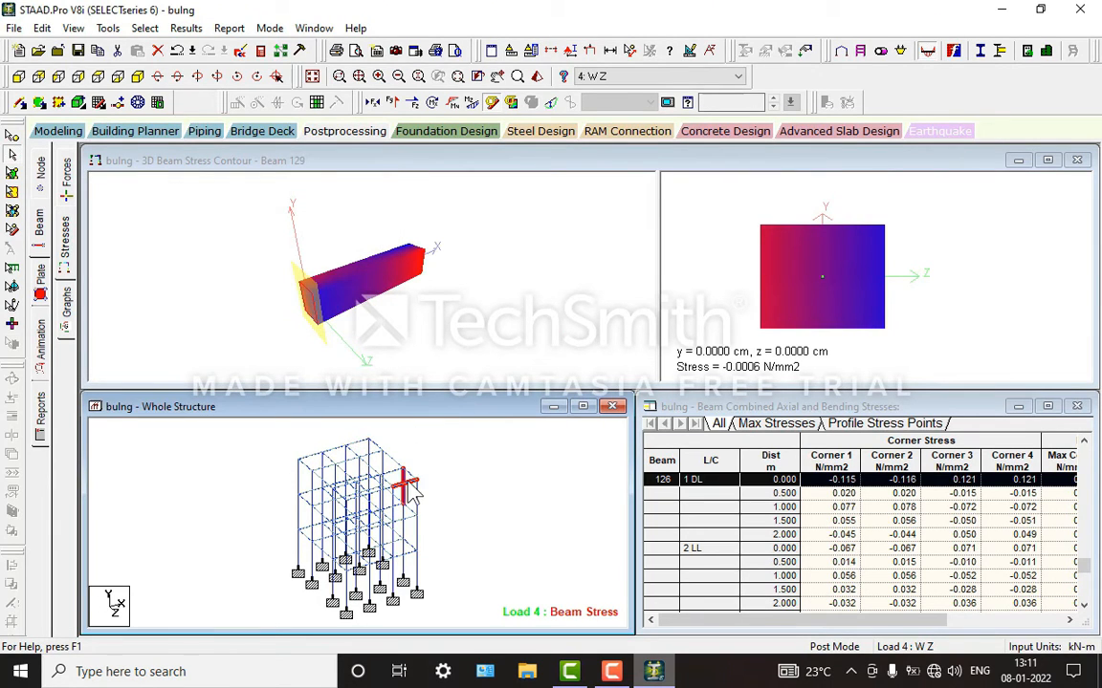
{"action": "left_click", "coordinate": [417, 542]}
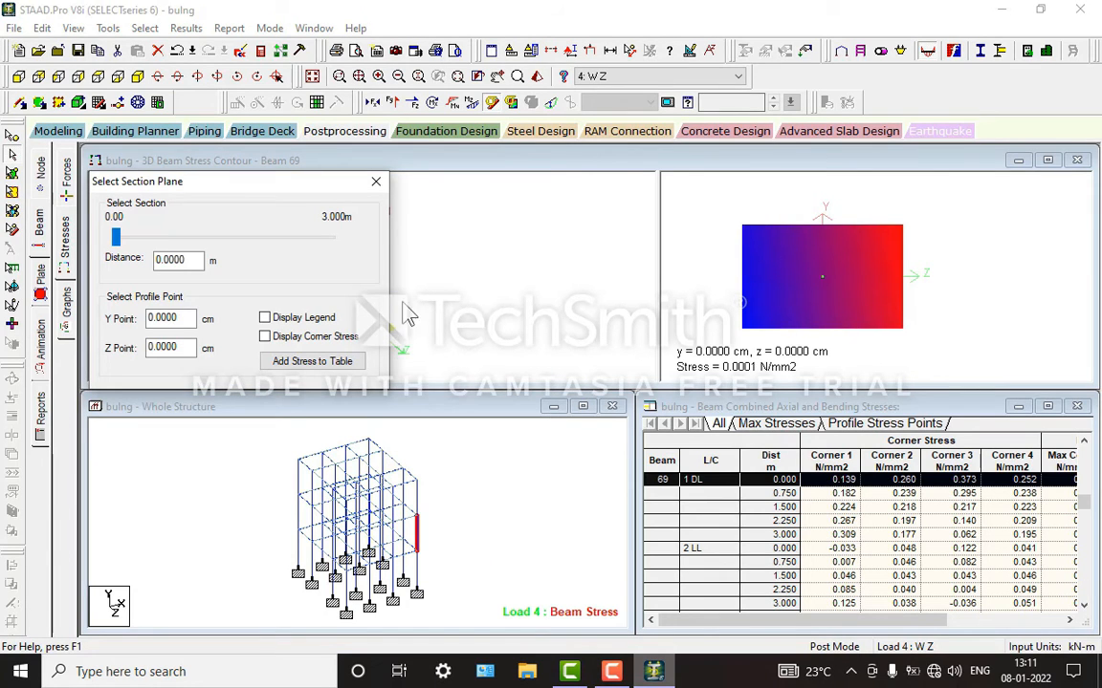
{"action": "left_click", "coordinate": [376, 181]}
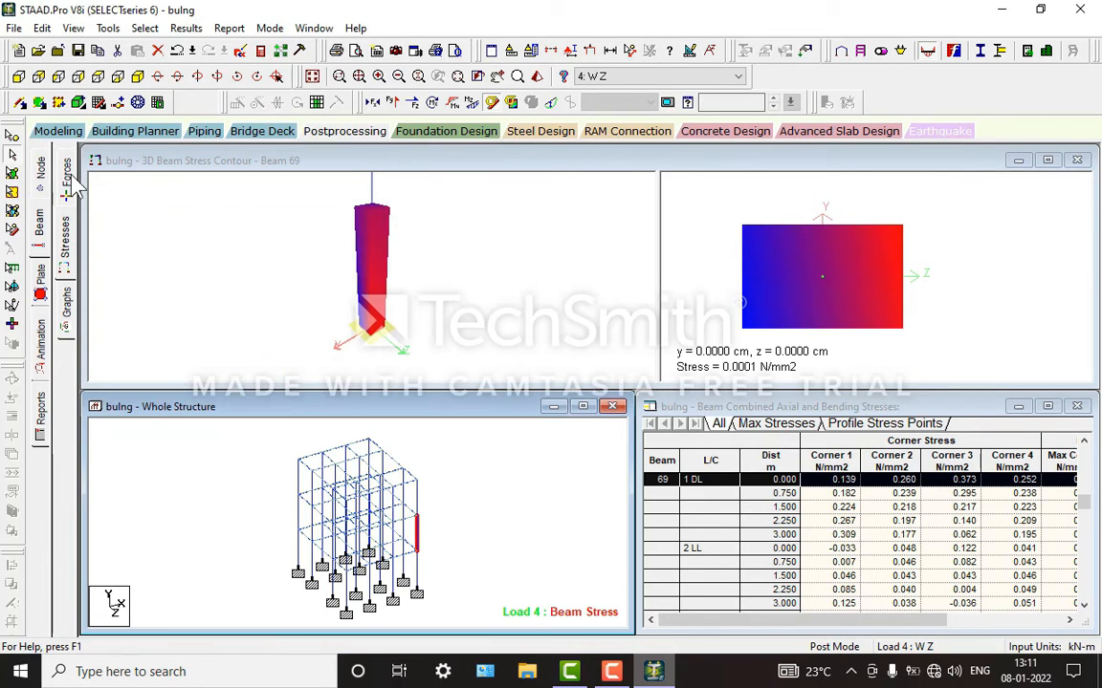
Step: Return to the beam force results and view the end forces and force details of roof beam 145
{"action": "left_click", "coordinate": [67, 186]}
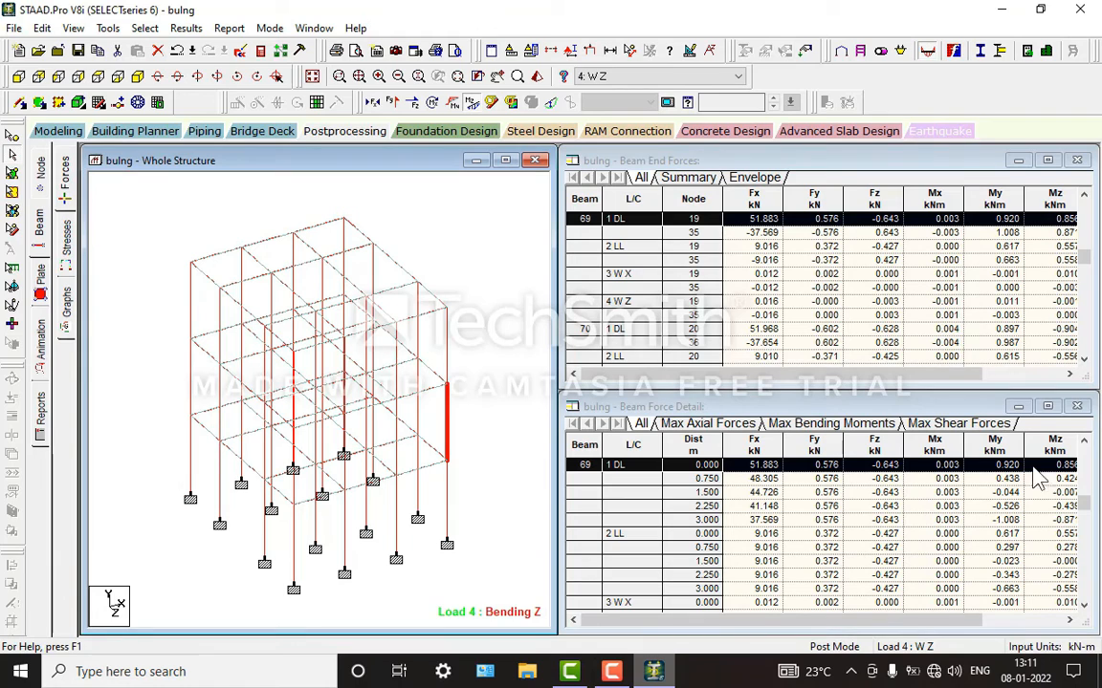
{"action": "left_click", "coordinate": [393, 258]}
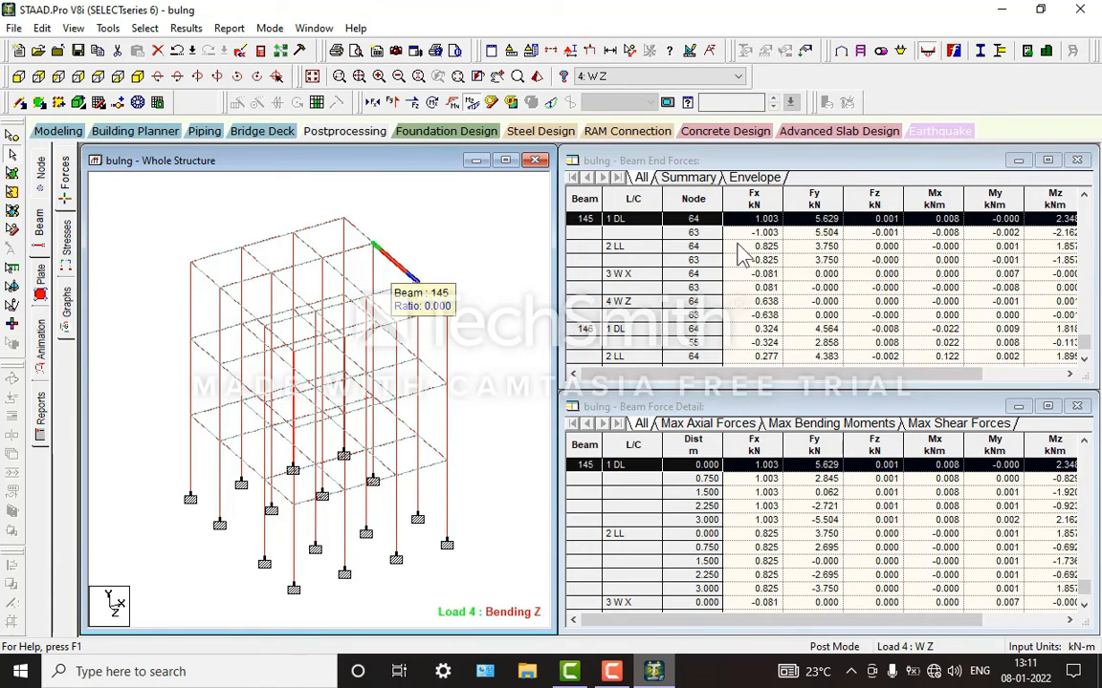
{"action": "left_click", "coordinate": [615, 672]}
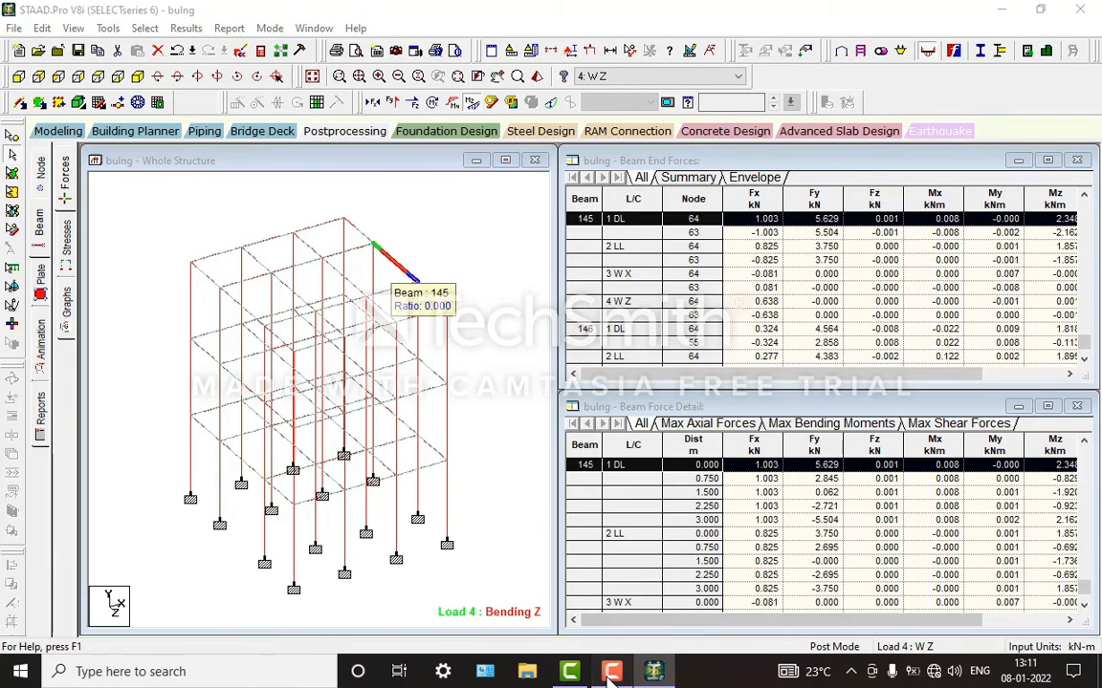
{"action": "left_click", "coordinate": [615, 672]}
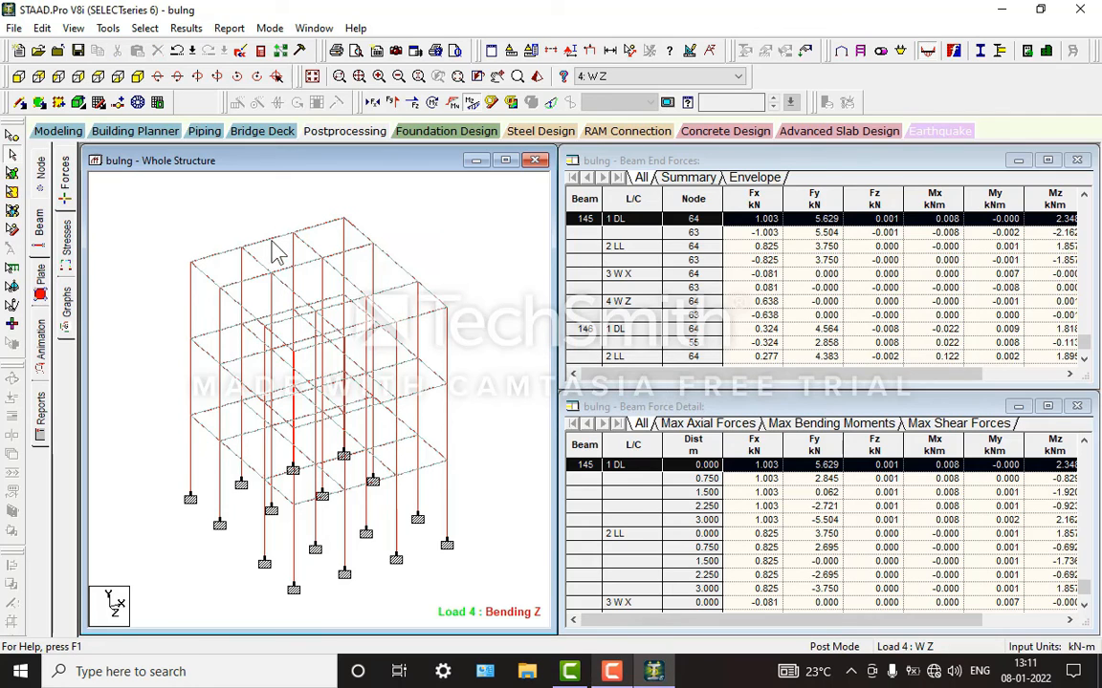
Step: Show the plate results with stress type None and review roof plate 167's center stresses, geometry and property constants
{"action": "left_click", "coordinate": [42, 277]}
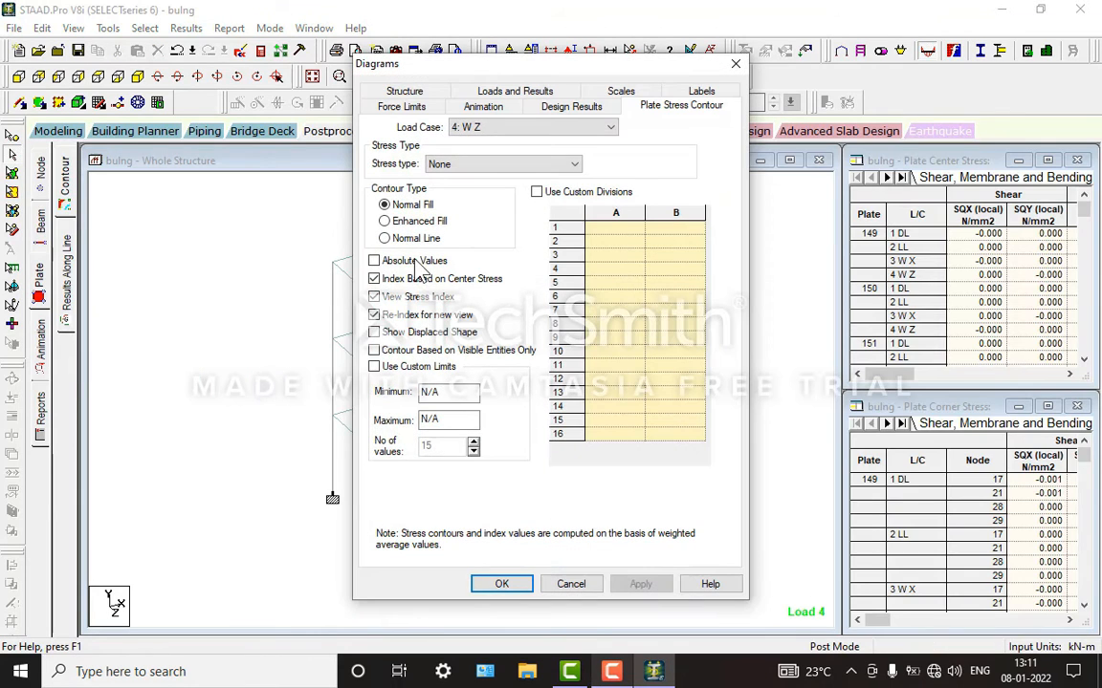
{"action": "left_click", "coordinate": [501, 584]}
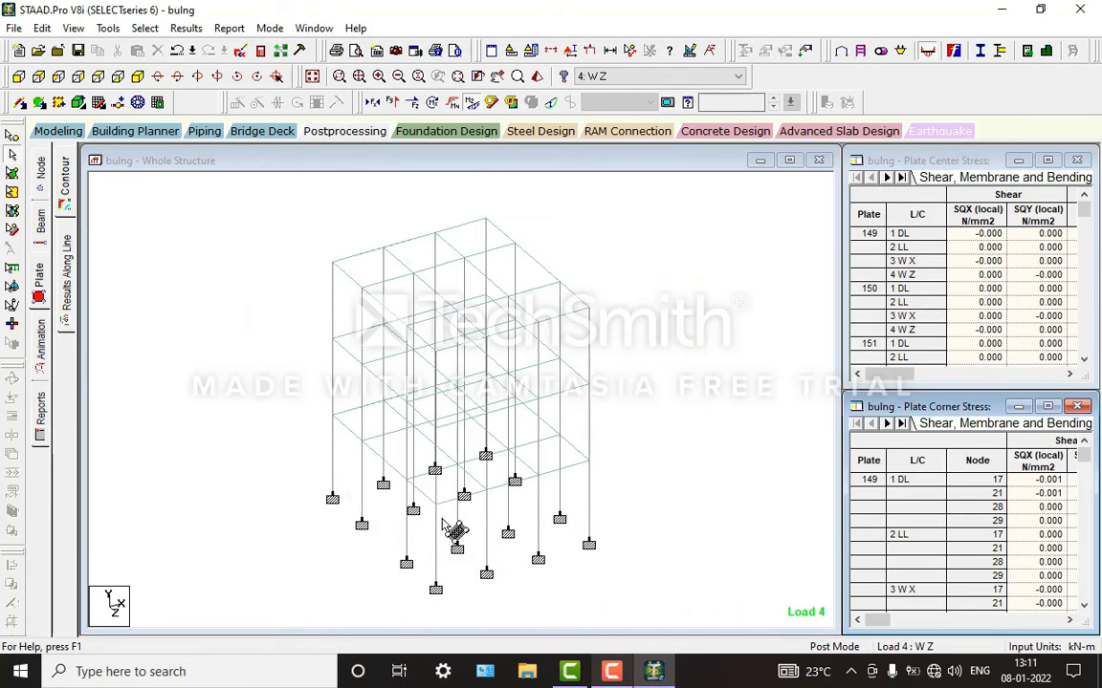
{"action": "left_click", "coordinate": [383, 281]}
{"action": "double_click", "coordinate": [383, 281]}
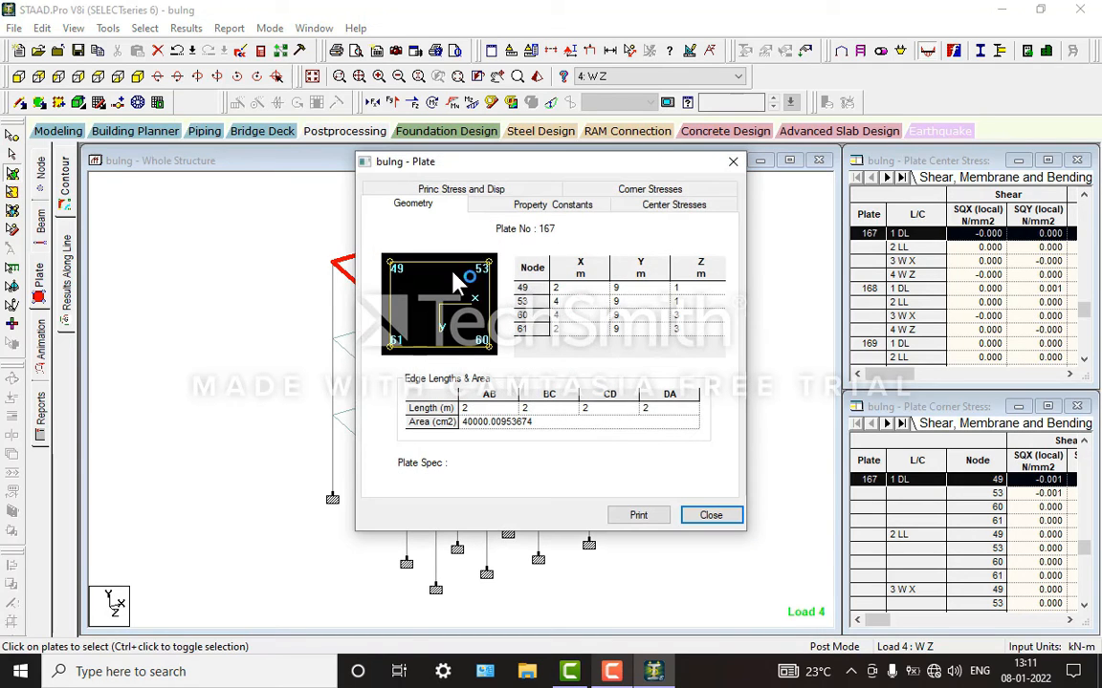
{"action": "left_click", "coordinate": [656, 205]}
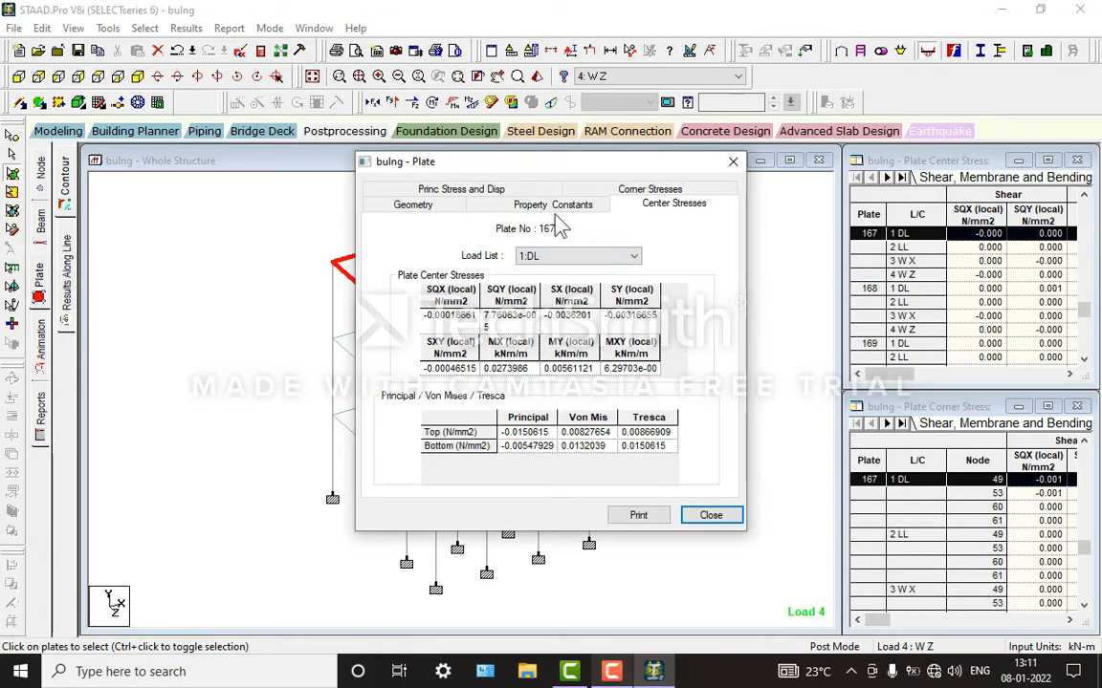
{"action": "left_click", "coordinate": [516, 191]}
{"action": "left_click", "coordinate": [409, 189]}
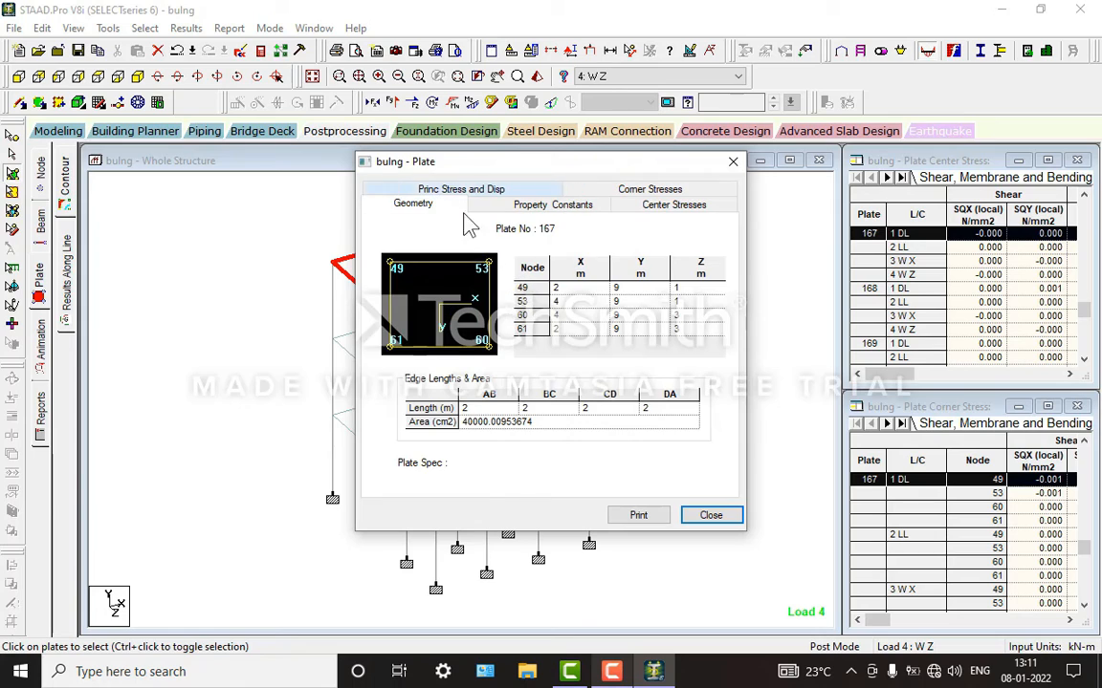
{"action": "left_click", "coordinate": [550, 206]}
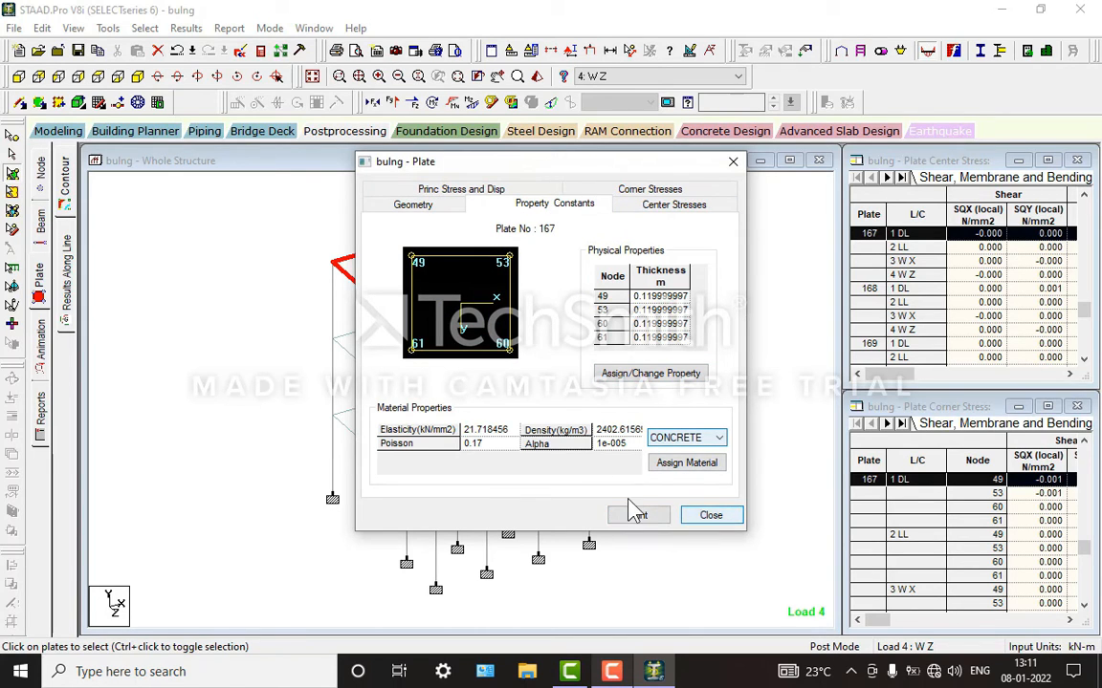
{"action": "left_click", "coordinate": [707, 517]}
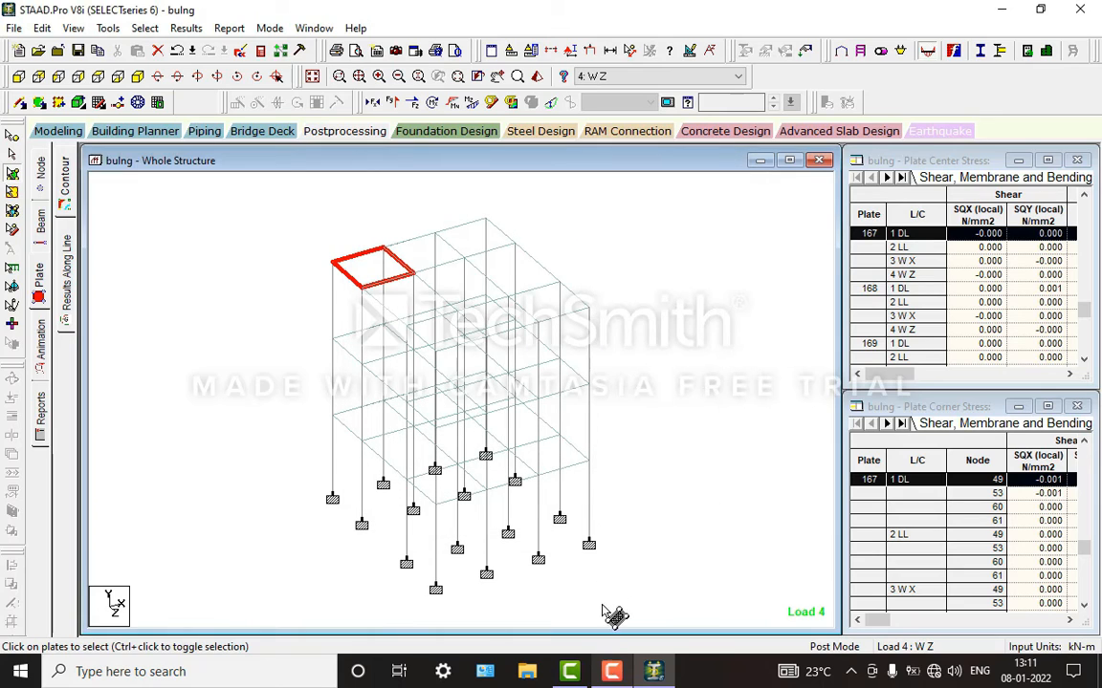
{"action": "left_click", "coordinate": [598, 667]}
{"action": "left_click", "coordinate": [597, 668]}
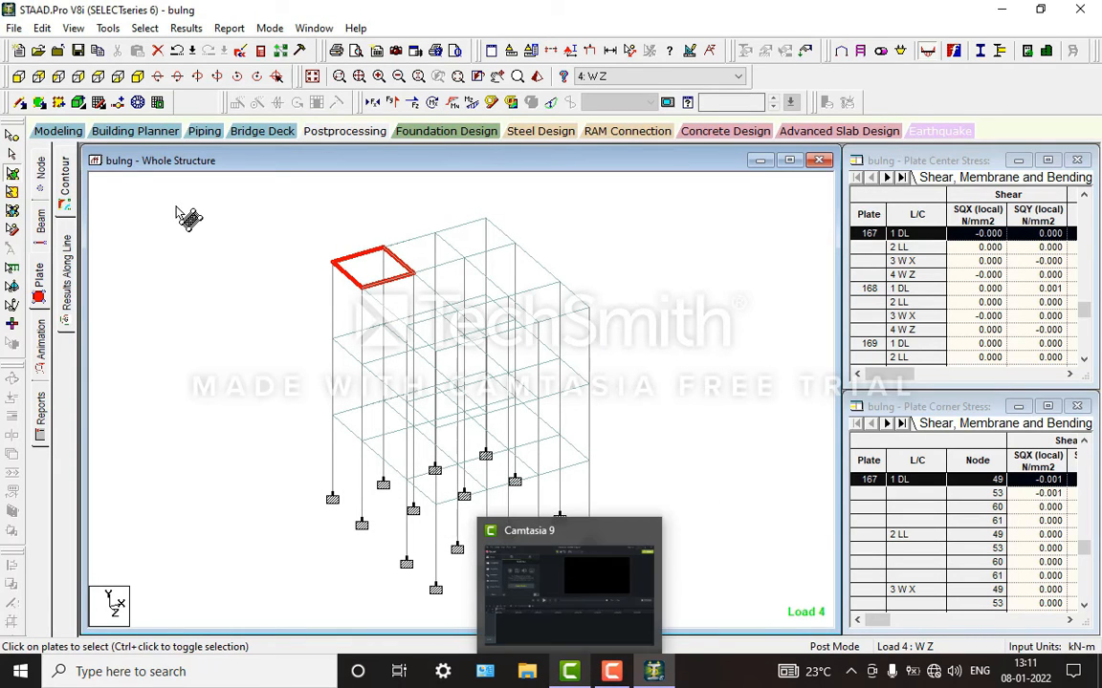
{"action": "left_click", "coordinate": [316, 194]}
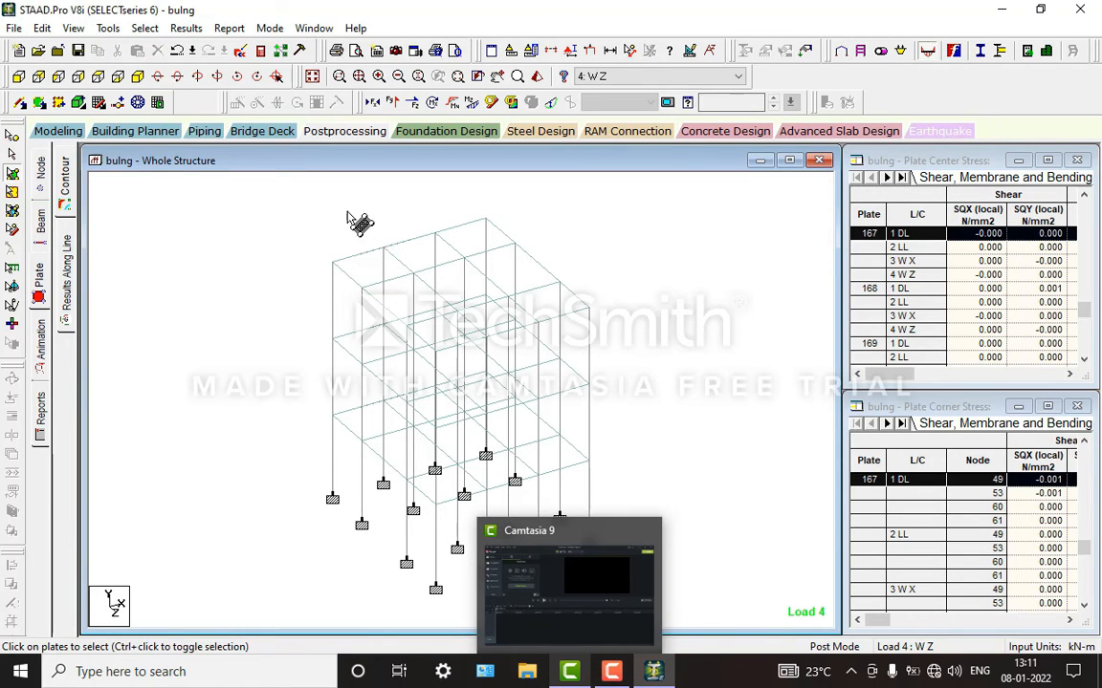
Step: Return to Modeling mode and review the section properties and supports assigned to the whole structure
{"action": "left_click", "coordinate": [58, 132]}
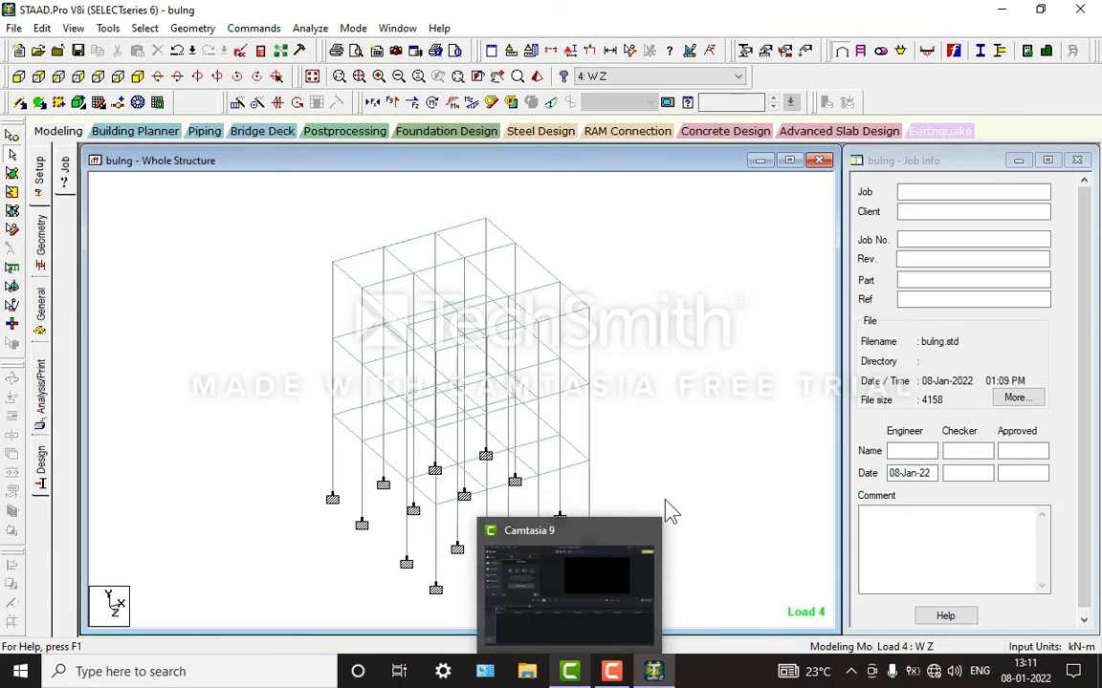
{"action": "left_click", "coordinate": [654, 672]}
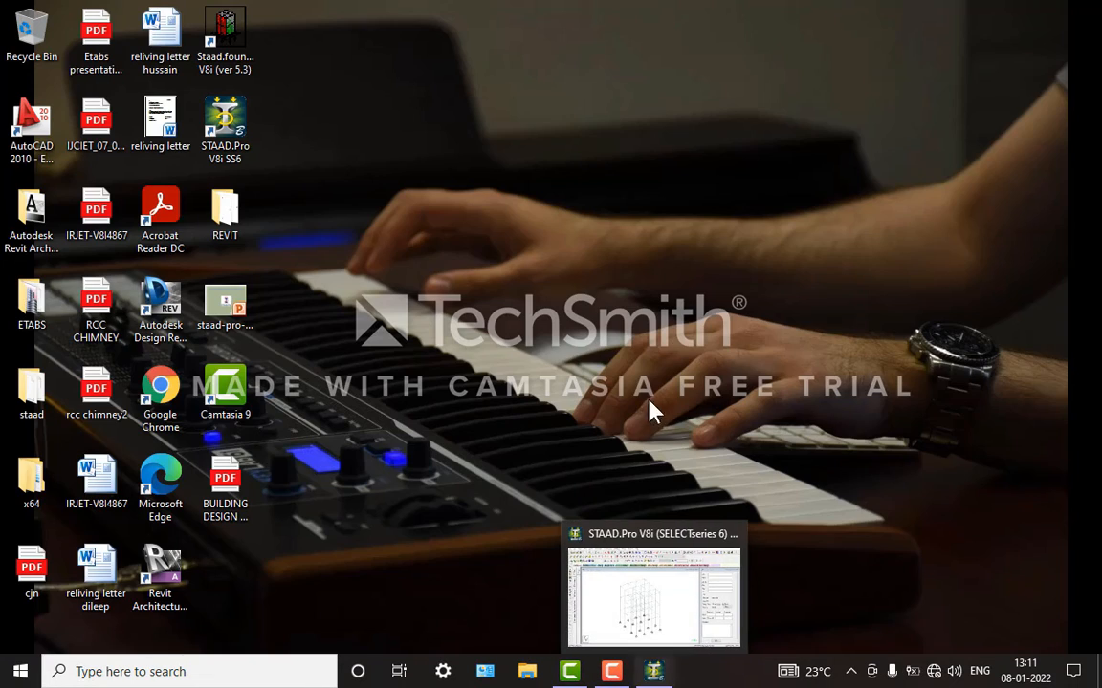
{"action": "left_click", "coordinate": [629, 565]}
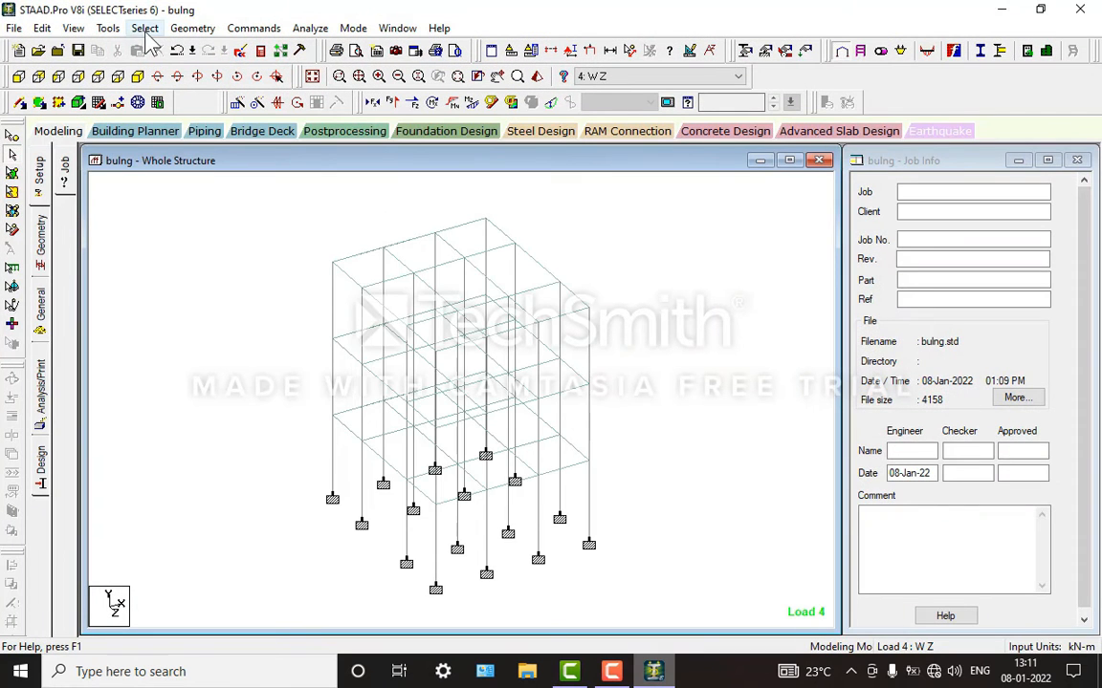
{"action": "left_click", "coordinate": [64, 132]}
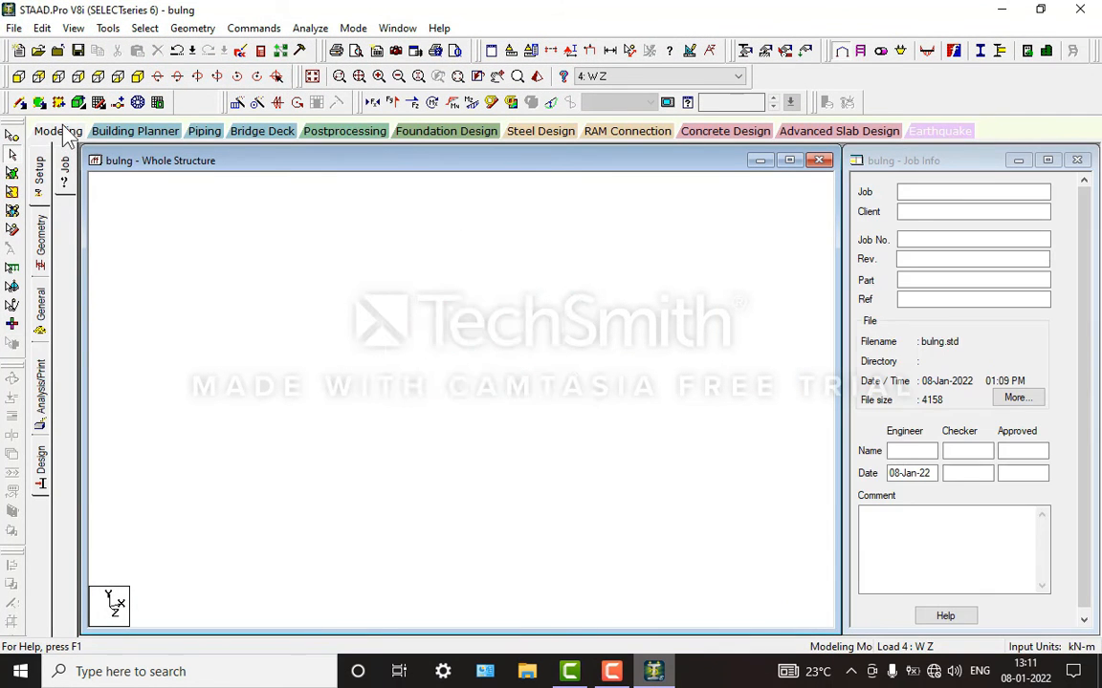
{"action": "left_click", "coordinate": [46, 313]}
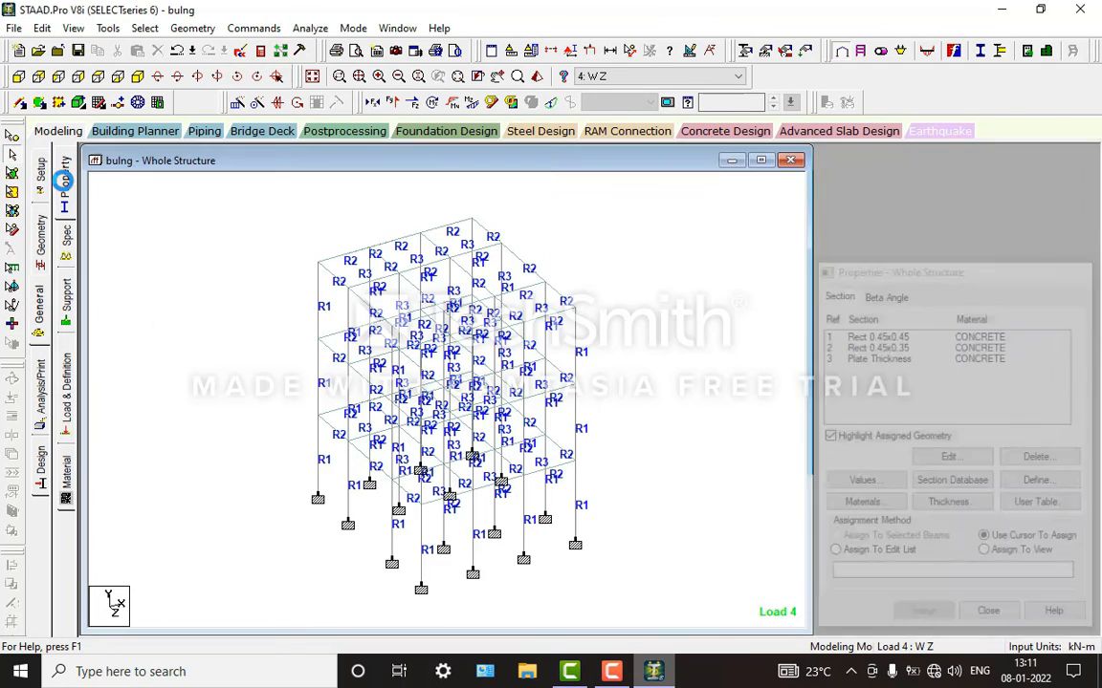
{"action": "left_click", "coordinate": [66, 296]}
Step: Review the load definitions, expanding the load cases, the definitions list and the wind definitions
{"action": "left_click", "coordinate": [65, 387]}
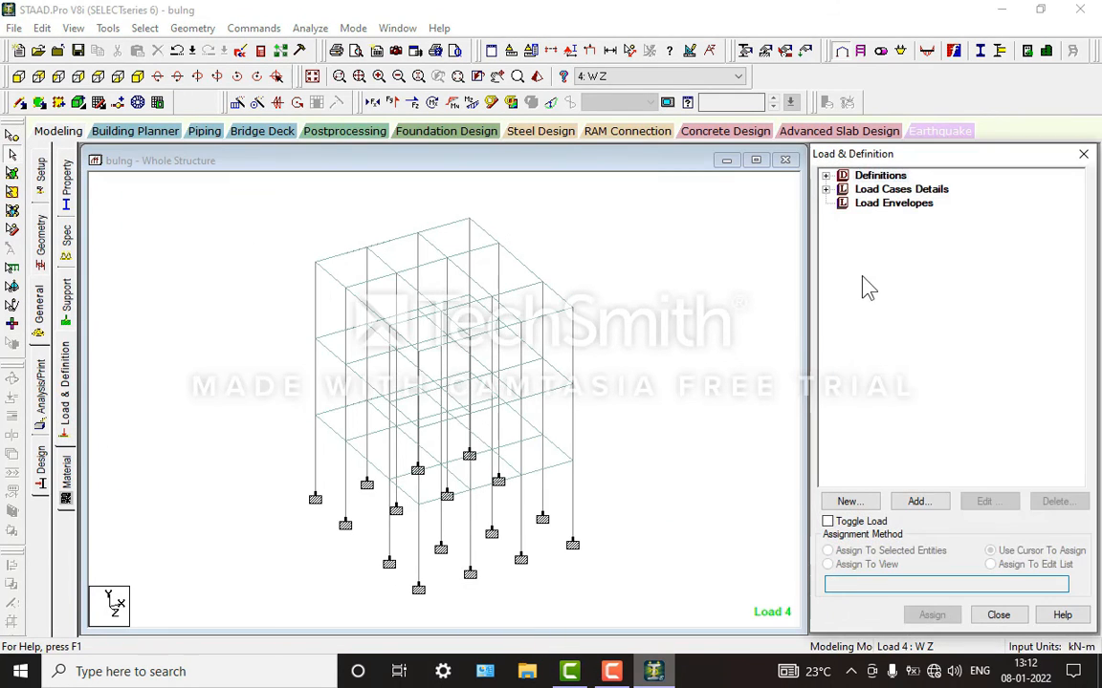
{"action": "left_click", "coordinate": [825, 189]}
{"action": "left_click", "coordinate": [825, 175]}
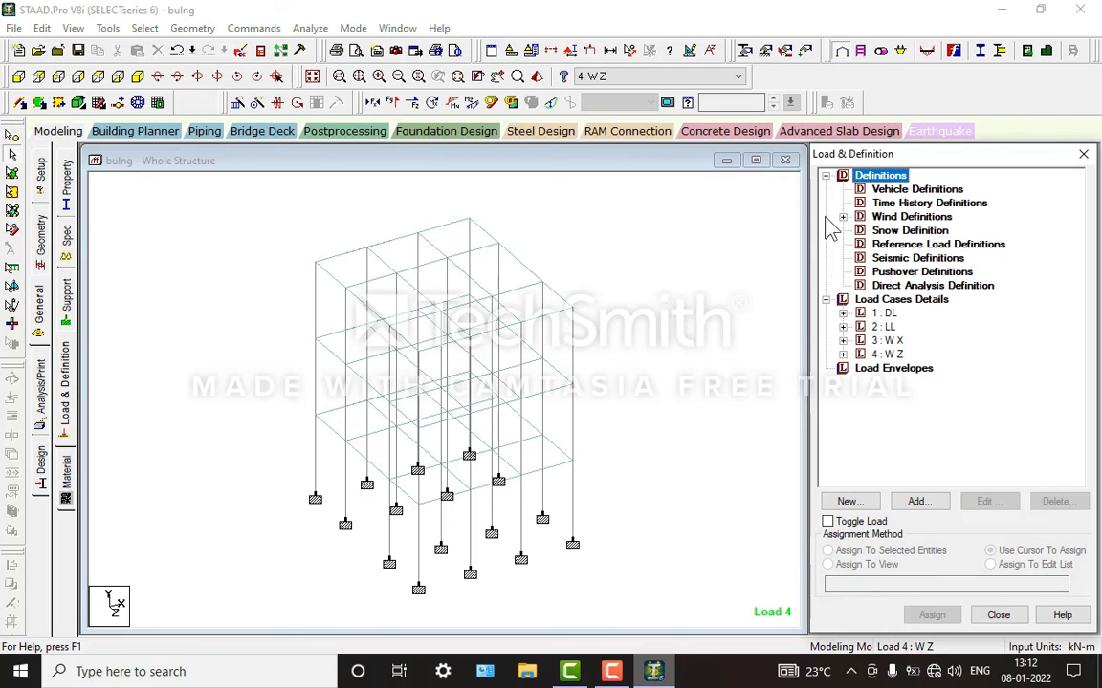
{"action": "left_click", "coordinate": [842, 218]}
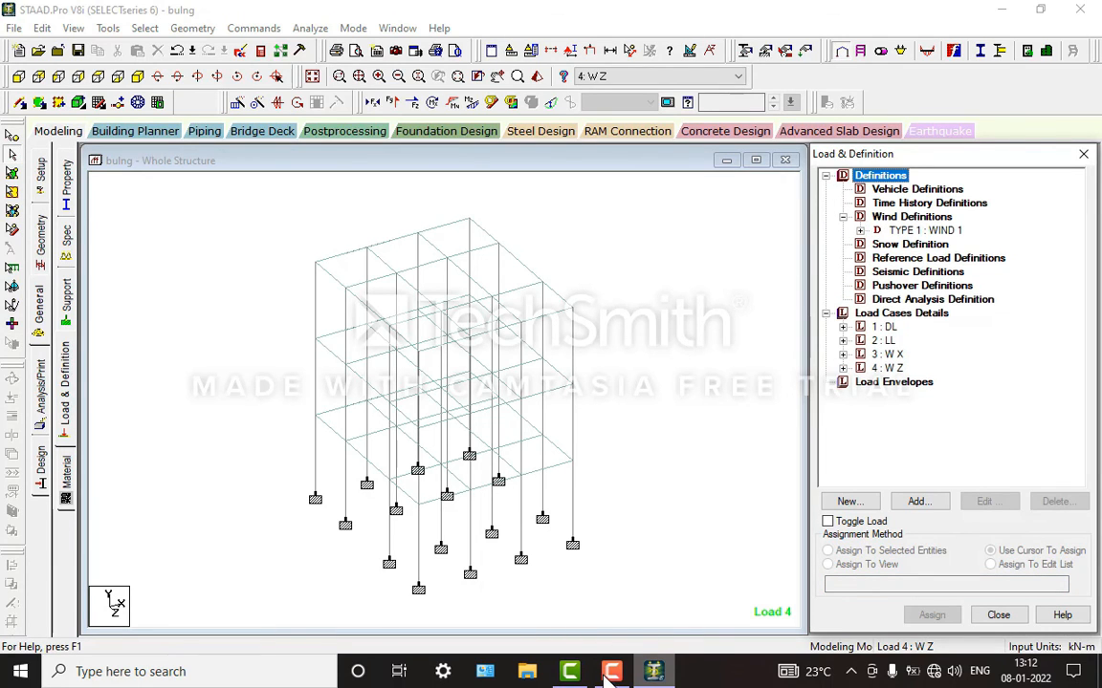